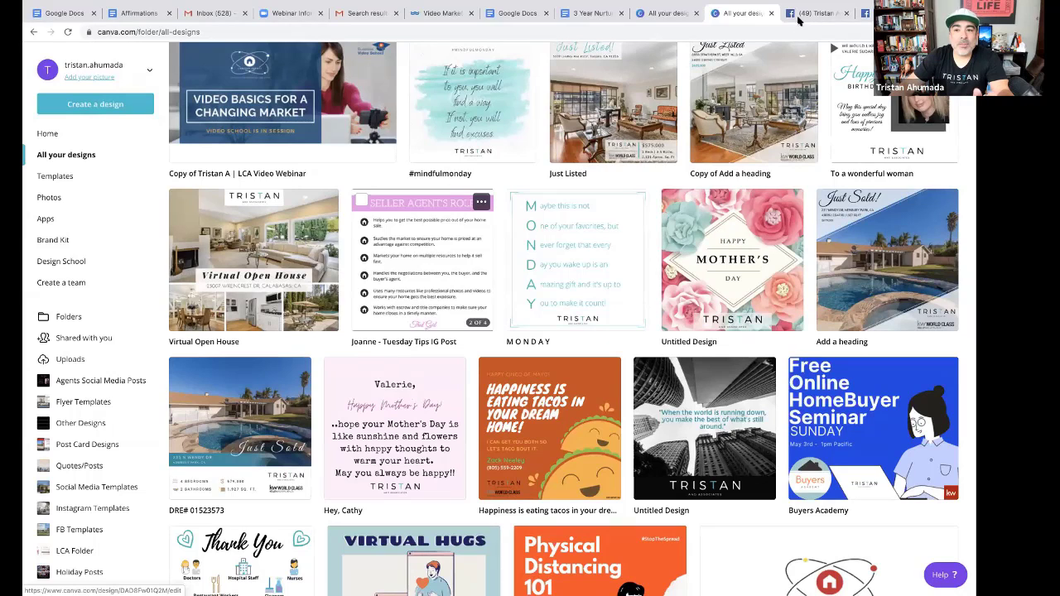
Switch to the Facebook profile and show the enlarged list of things that can be created
{"action": "left_click", "coordinate": [800, 15]}
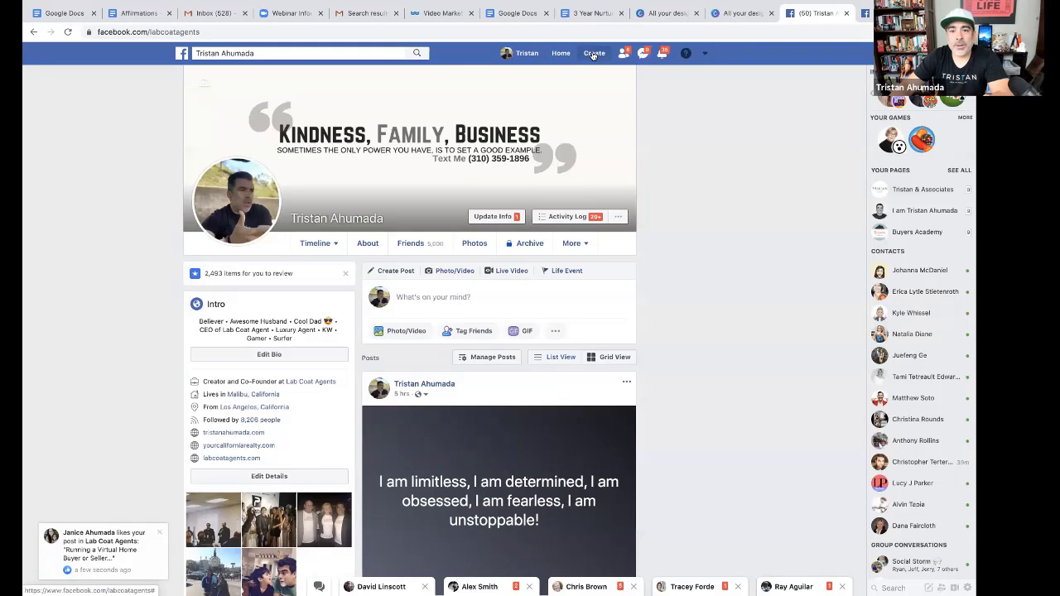
{"action": "key", "text": "ctrl+plus"}
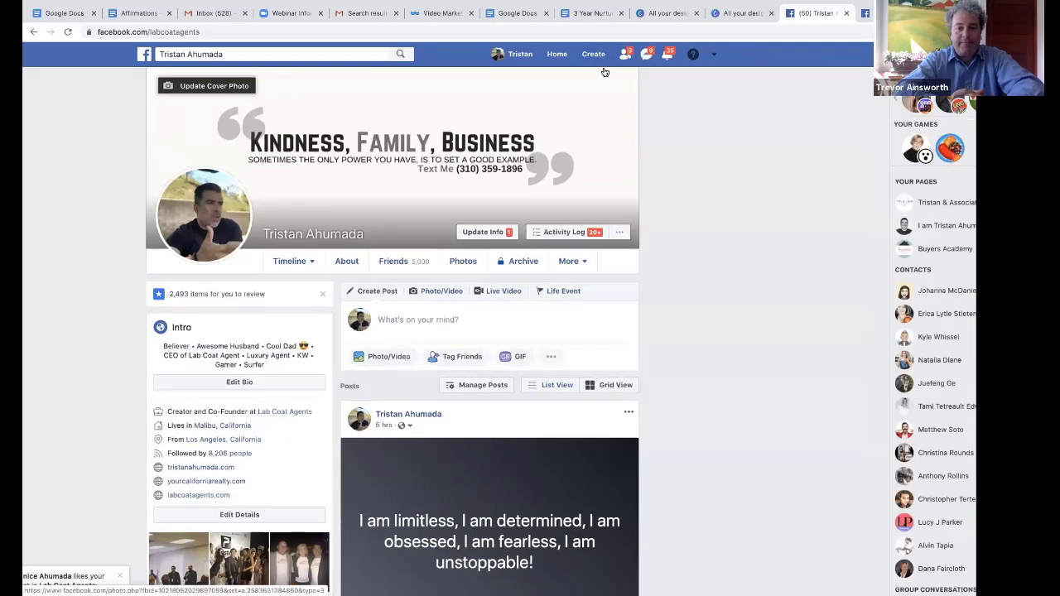
{"action": "key", "text": "ctrl+plus"}
{"action": "key", "text": "ctrl+plus"}
{"action": "key", "text": "ctrl+plus"}
{"action": "key", "text": "ctrl+plus"}
{"action": "key", "text": "ctrl+plus"}
{"action": "key", "text": "ctrl+plus"}
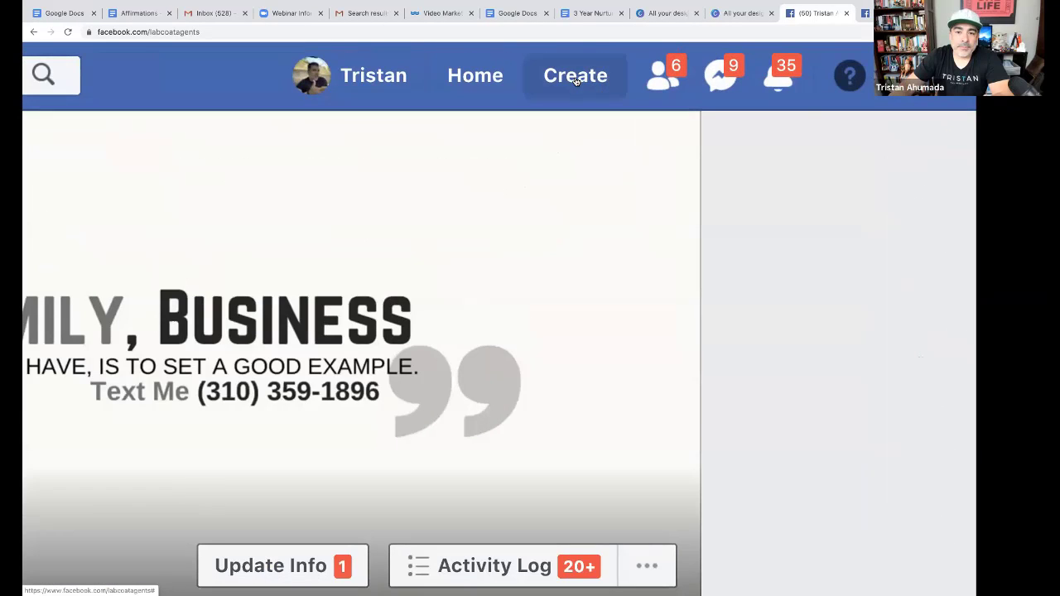
{"action": "left_click", "coordinate": [576, 77]}
{"action": "scroll", "coordinate": [440, 184], "scroll_direction": "down", "scroll_amount": 1}
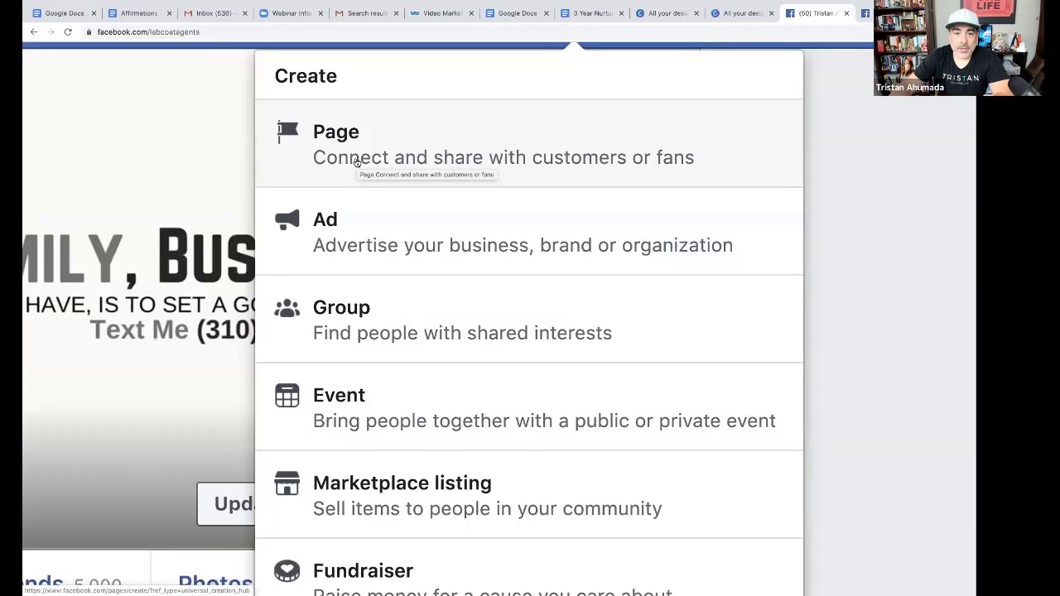
Search Facebook for "buyers academy" and open the Buyers Academy page
{"action": "key", "text": "ctrl+minus"}
{"action": "key", "text": "ctrl+minus"}
{"action": "key", "text": "ctrl+minus"}
{"action": "key", "text": "ctrl+minus"}
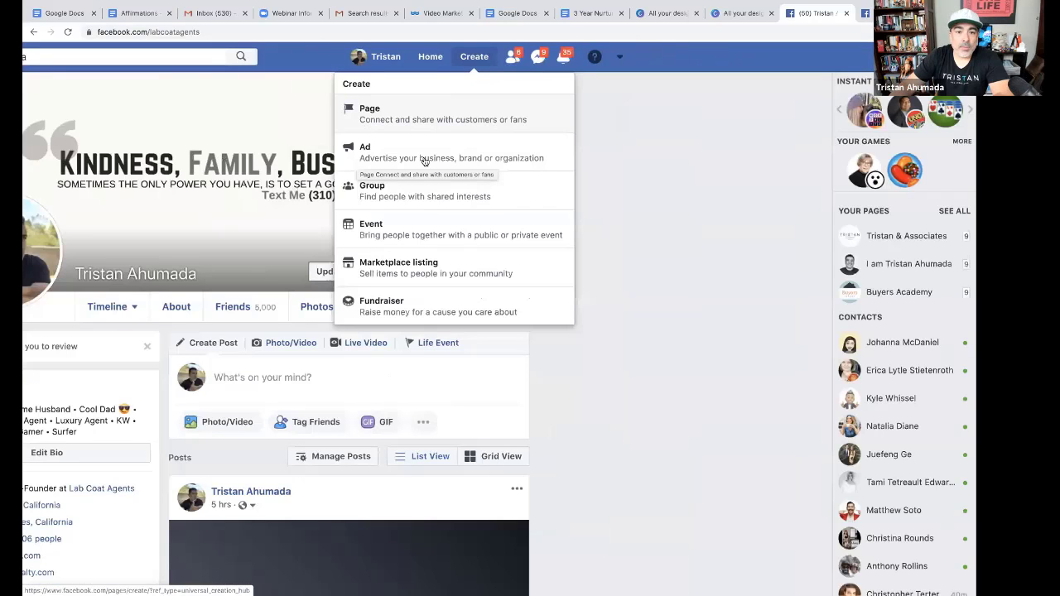
{"action": "scroll", "coordinate": [348, 115], "scroll_direction": "left", "scroll_amount": 4}
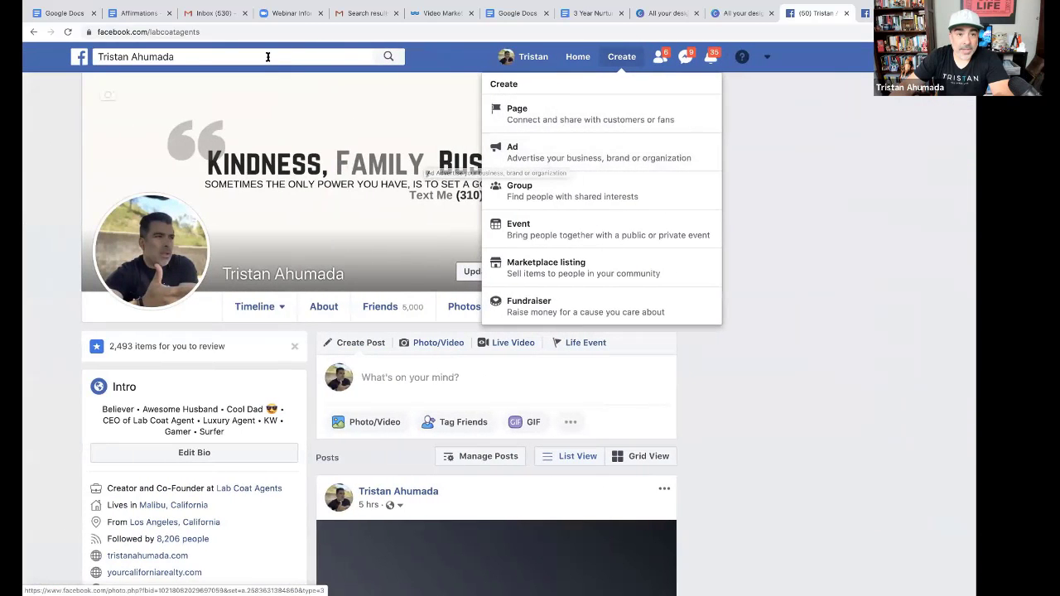
{"action": "left_click", "coordinate": [268, 56]}
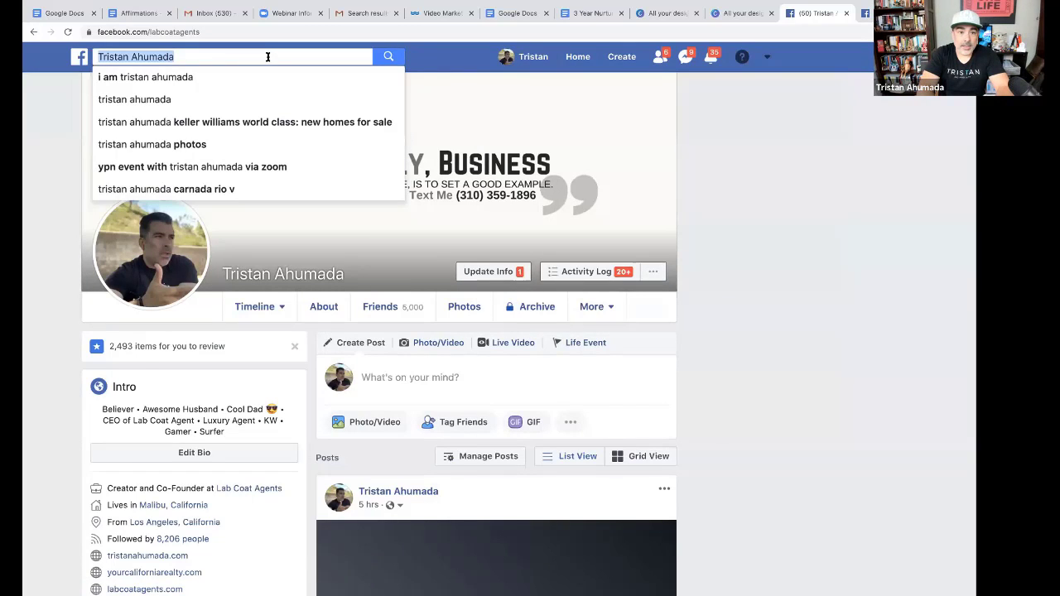
{"action": "type", "text": "Buyers"}
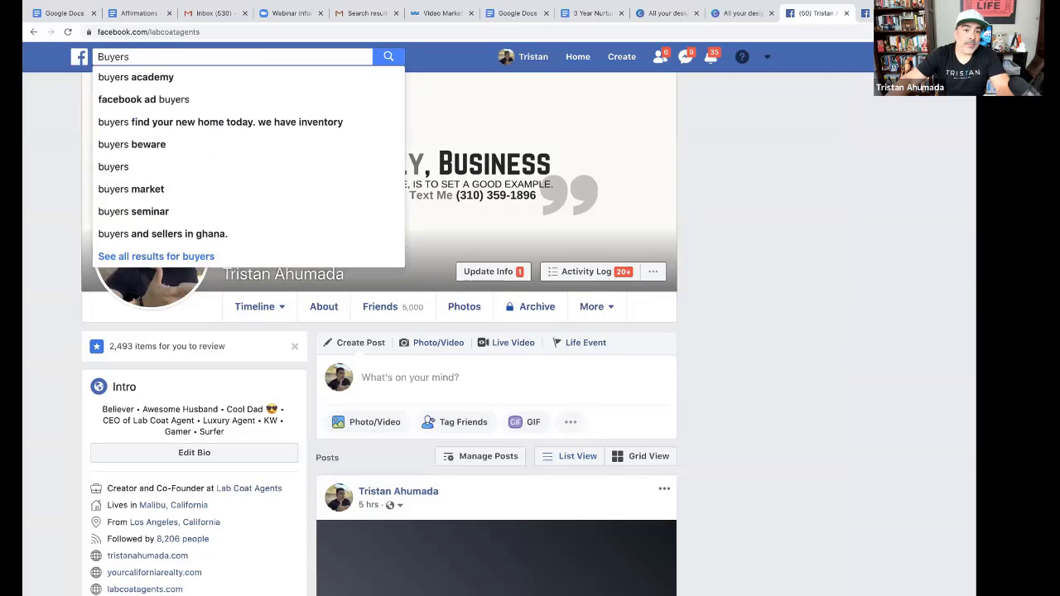
{"action": "left_click", "coordinate": [212, 82]}
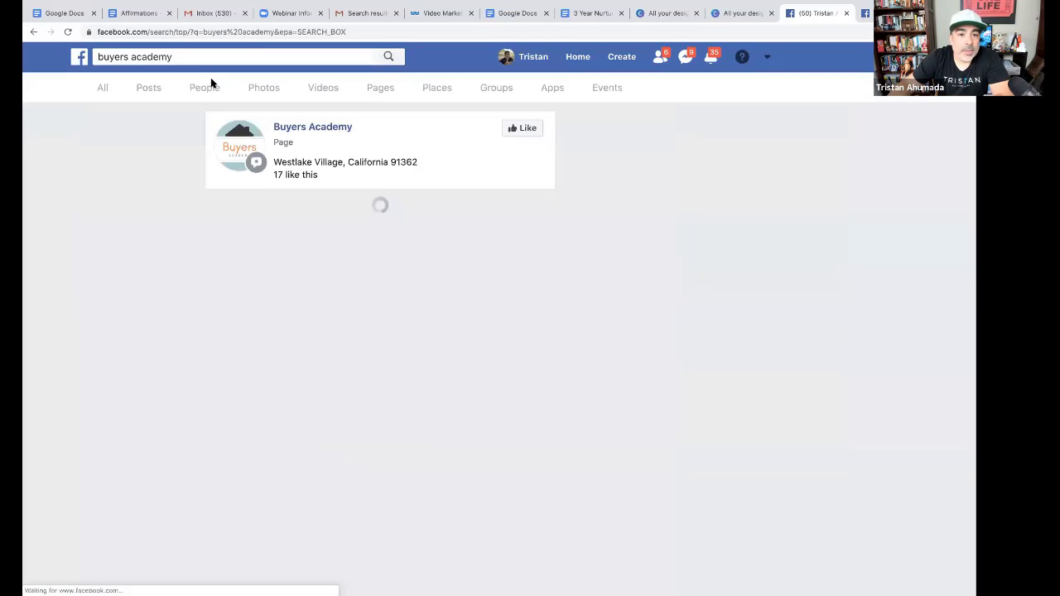
{"action": "left_click", "coordinate": [301, 127]}
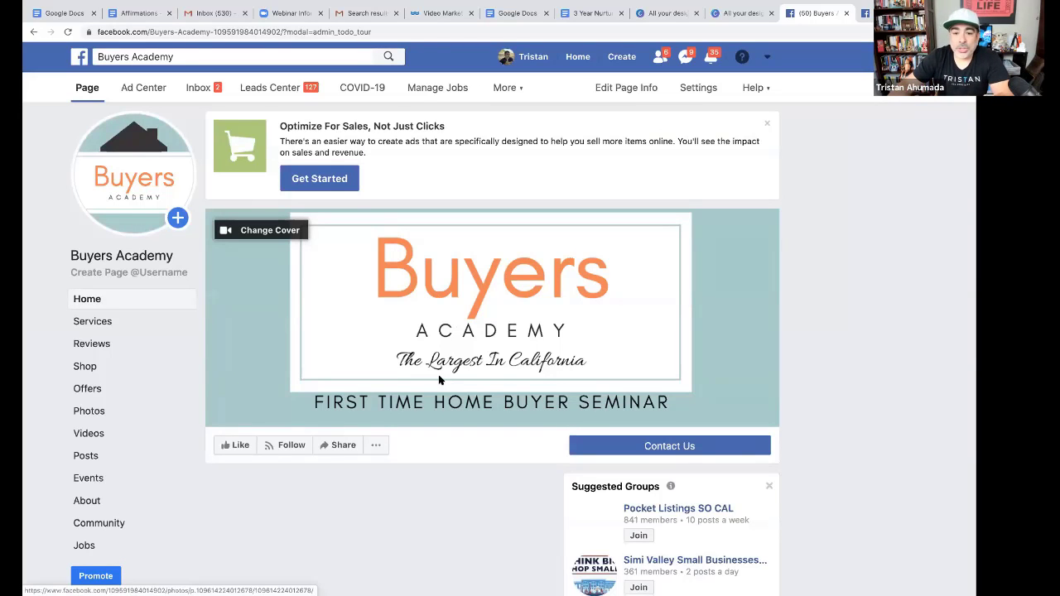
Examine the Buyers Academy page's cover banner and its Contact Us options
{"action": "scroll", "coordinate": [440, 381], "scroll_direction": "down", "scroll_amount": 1}
{"action": "scroll", "coordinate": [439, 381], "scroll_direction": "down", "scroll_amount": 1}
{"action": "scroll", "coordinate": [439, 380], "scroll_direction": "down", "scroll_amount": 1}
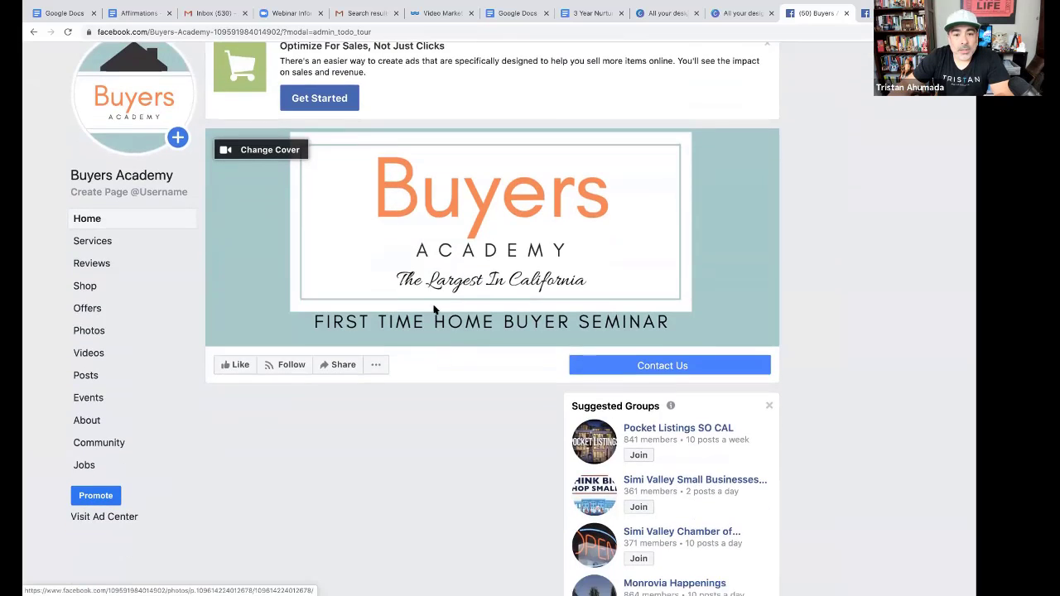
{"action": "scroll", "coordinate": [392, 343], "scroll_direction": "up", "scroll_amount": 2}
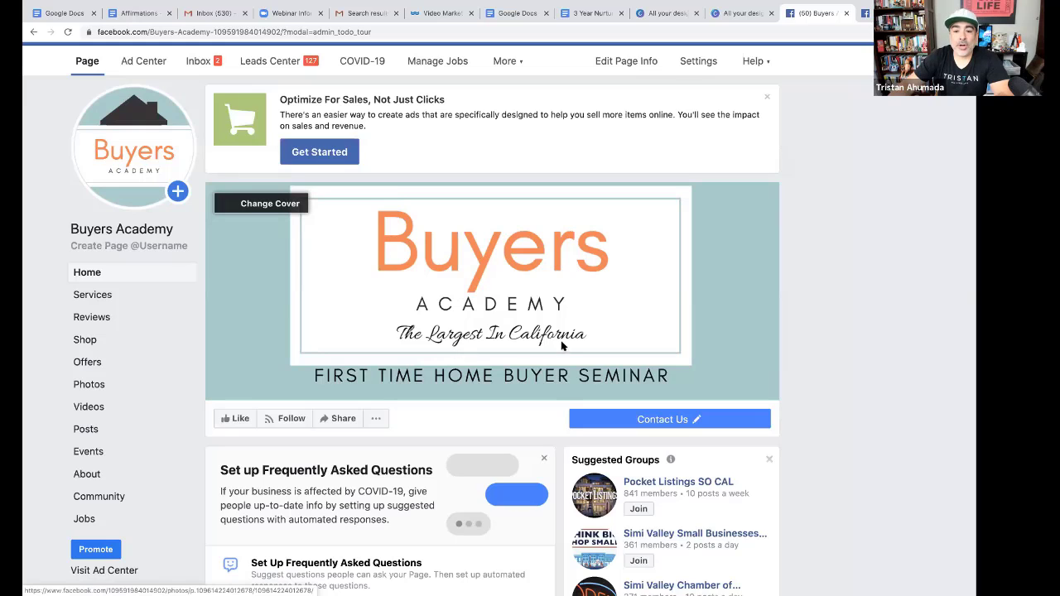
{"action": "scroll", "coordinate": [405, 371], "scroll_direction": "down", "scroll_amount": 1}
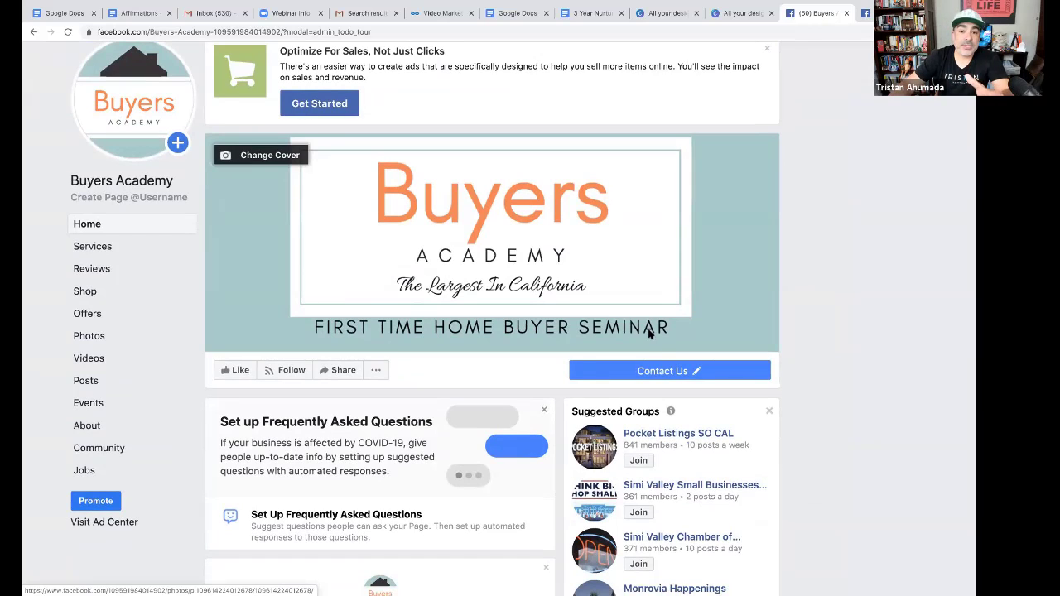
{"action": "left_click", "coordinate": [658, 372]}
{"action": "left_click", "coordinate": [781, 273]}
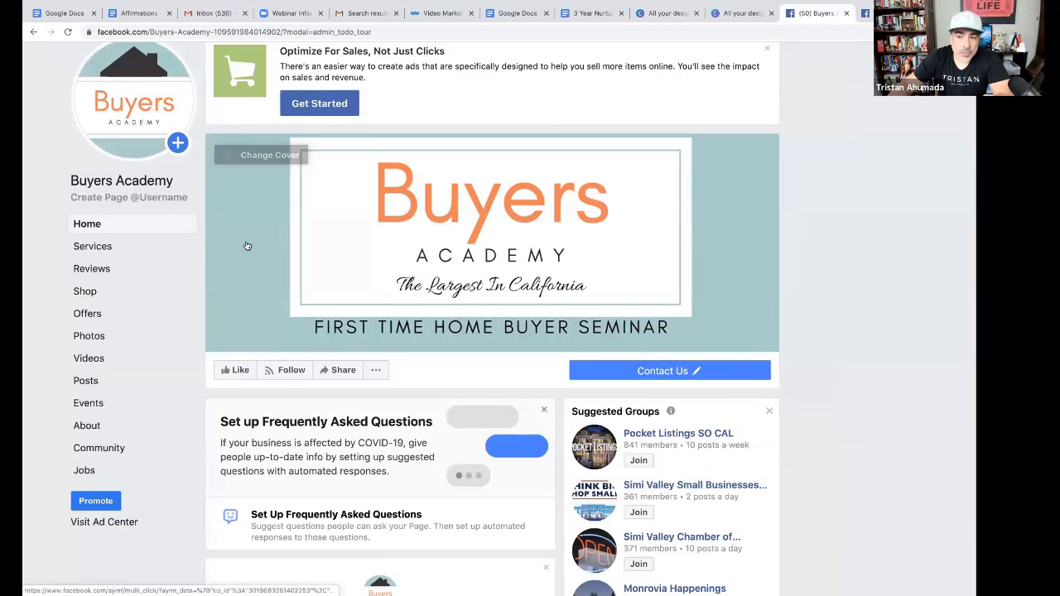
{"action": "scroll", "coordinate": [440, 318], "scroll_direction": "up", "scroll_amount": 1}
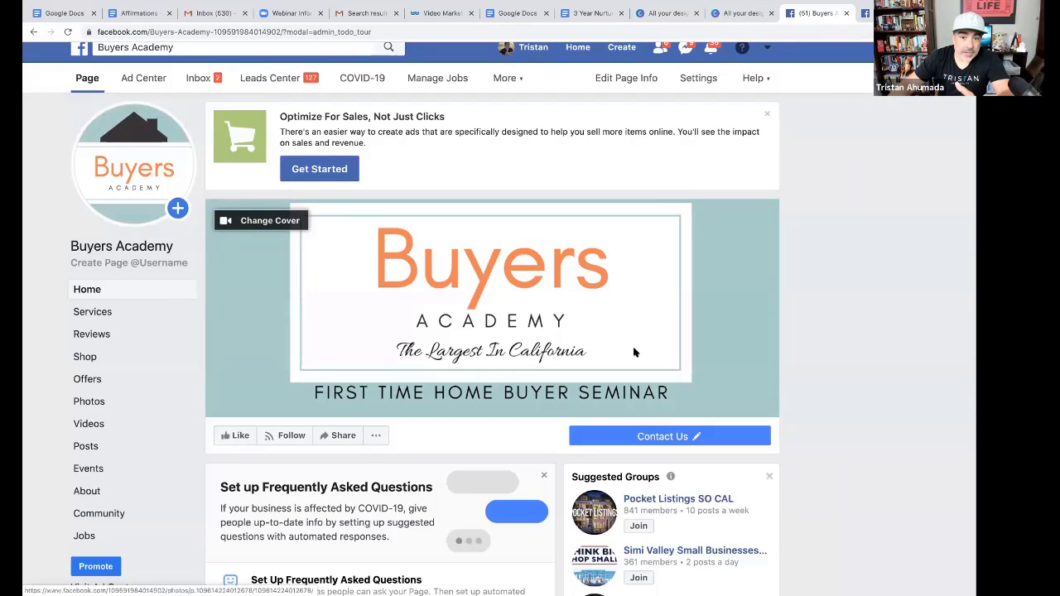
Look through the Buyers Academy page's photos, videos, posts and upcoming events
{"action": "scroll", "coordinate": [558, 346], "scroll_direction": "down", "scroll_amount": 3}
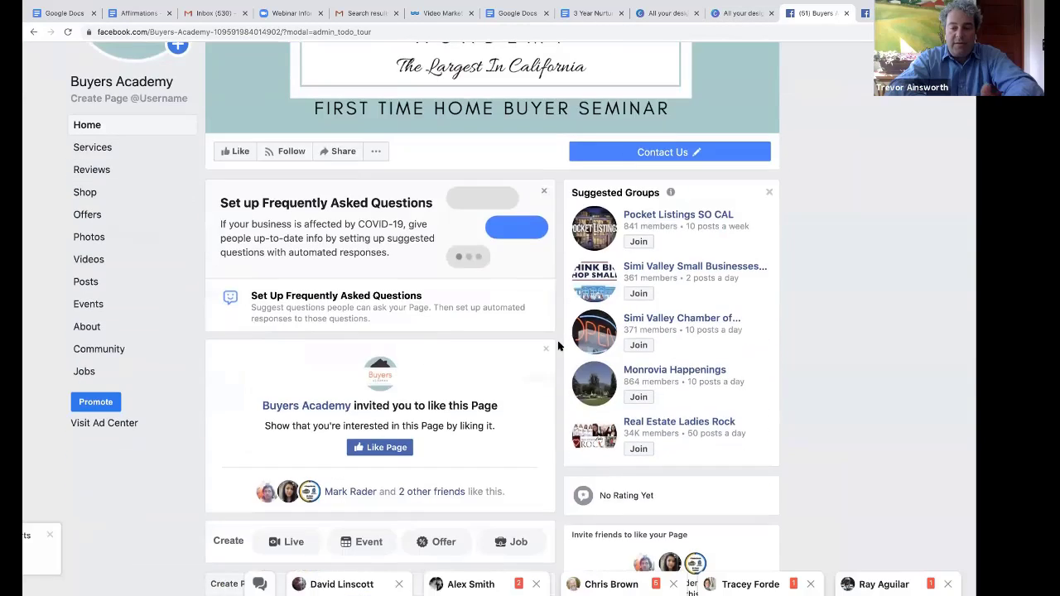
{"action": "scroll", "coordinate": [557, 347], "scroll_direction": "up", "scroll_amount": 4}
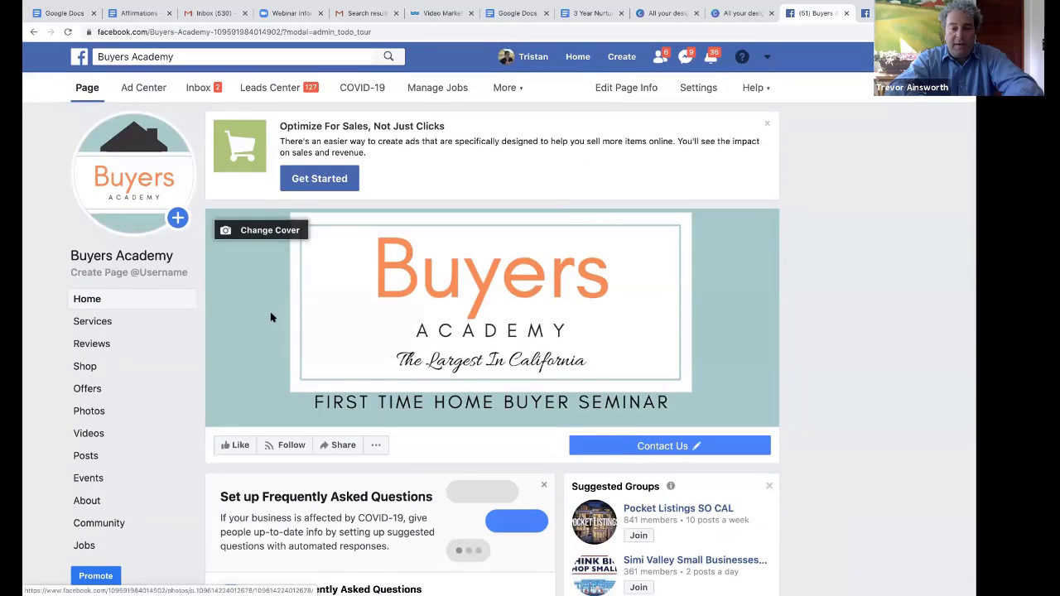
{"action": "scroll", "coordinate": [270, 317], "scroll_direction": "down", "scroll_amount": 1}
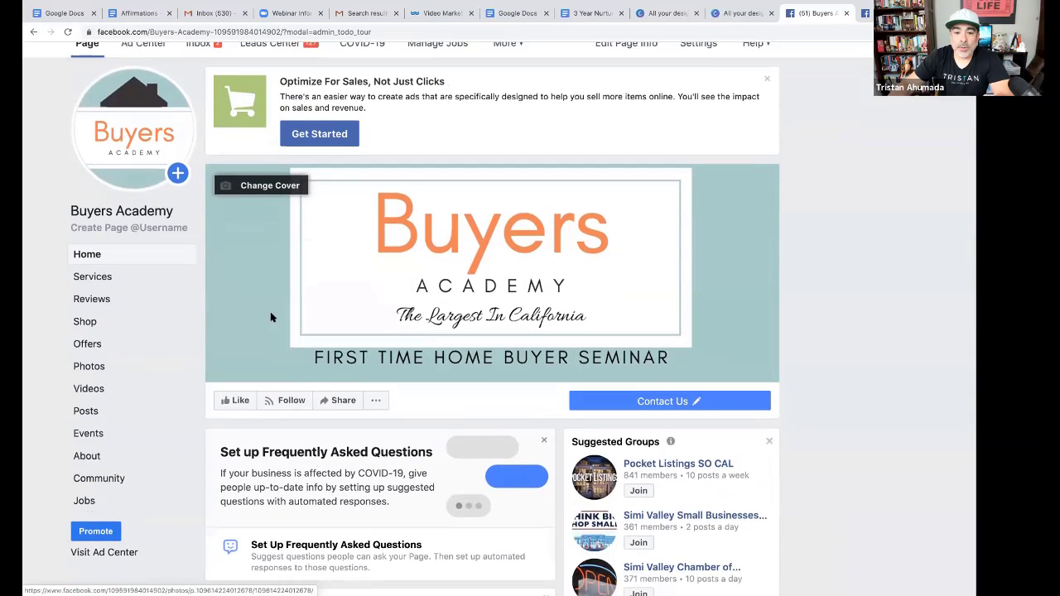
{"action": "scroll", "coordinate": [270, 317], "scroll_direction": "down", "scroll_amount": 1}
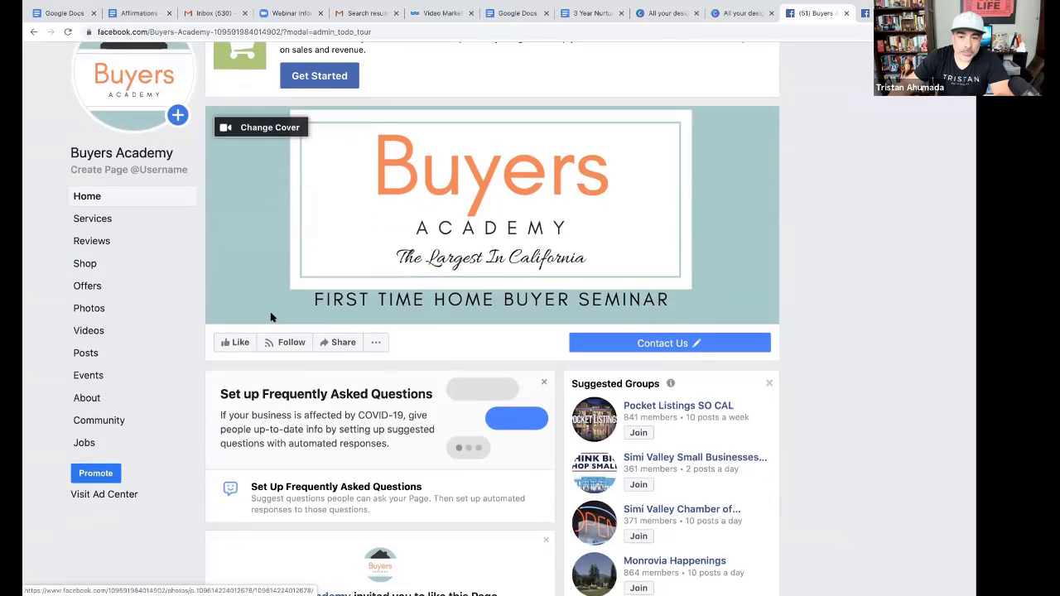
{"action": "scroll", "coordinate": [270, 317], "scroll_direction": "down", "scroll_amount": 6}
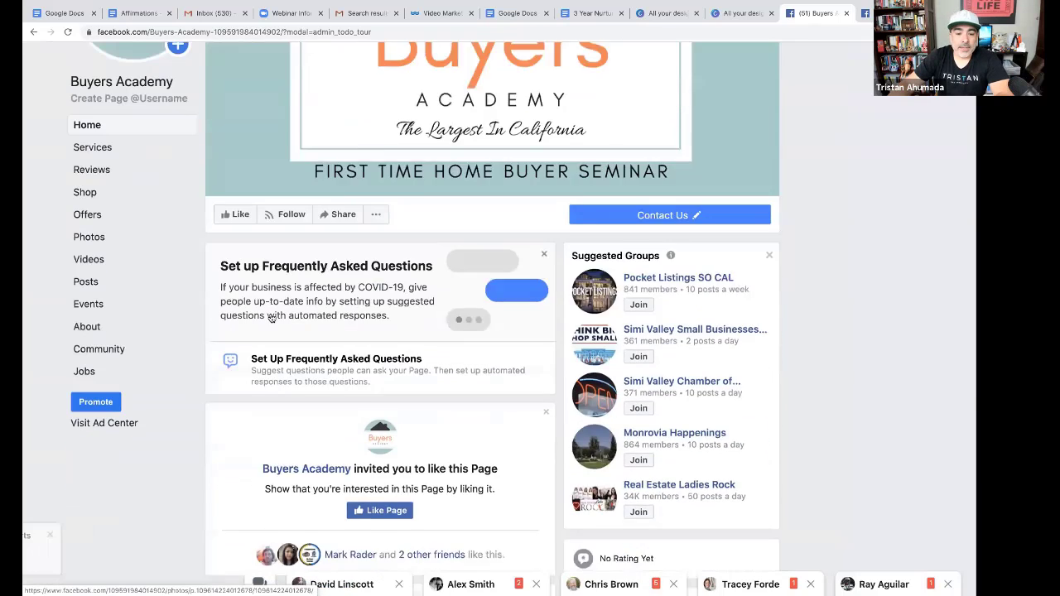
{"action": "scroll", "coordinate": [270, 317], "scroll_direction": "down", "scroll_amount": 5}
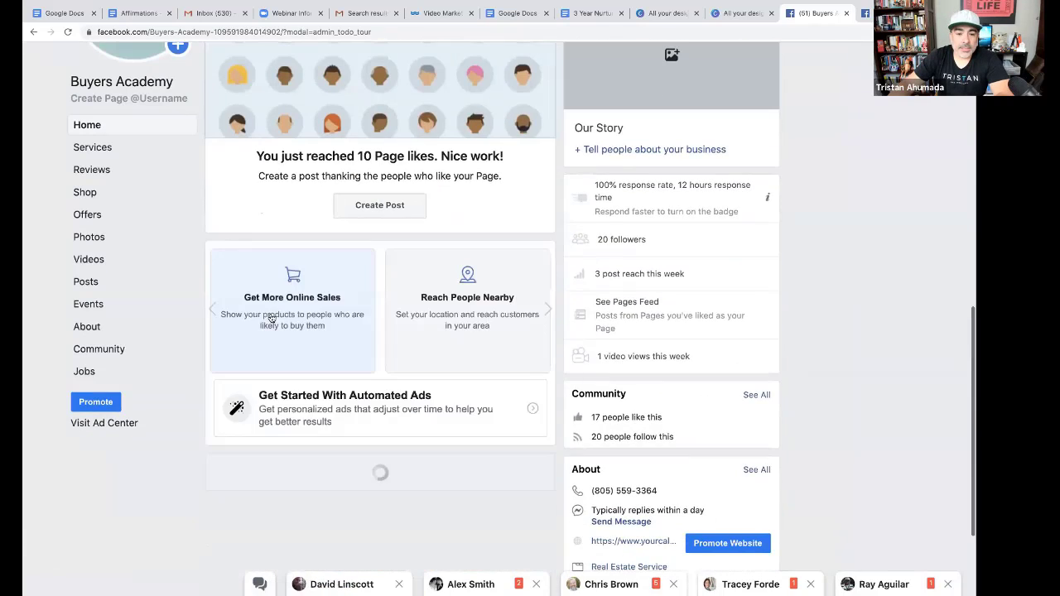
{"action": "scroll", "coordinate": [296, 375], "scroll_direction": "down", "scroll_amount": 2}
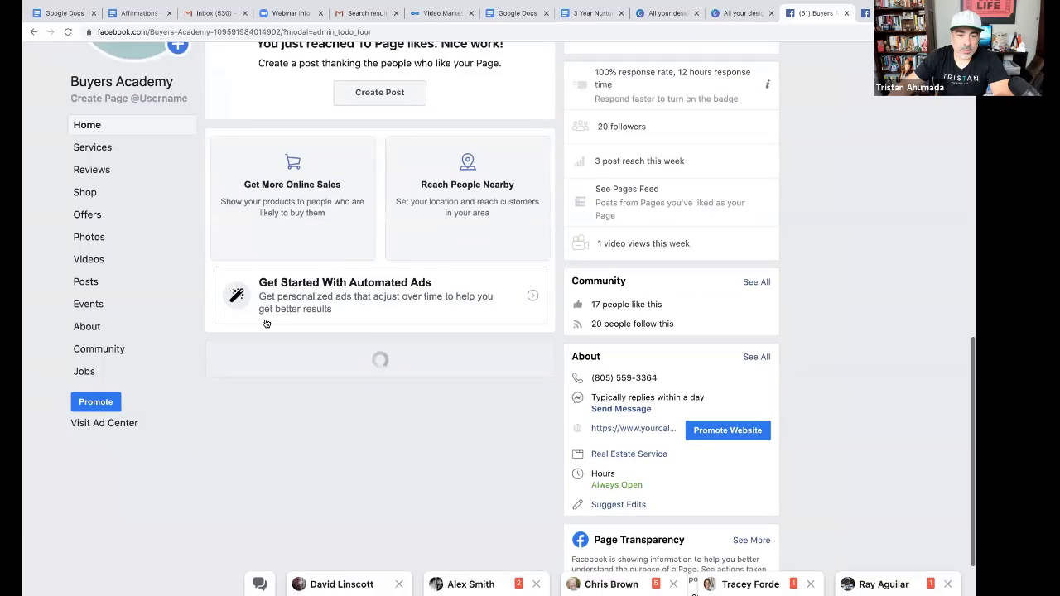
{"action": "scroll", "coordinate": [262, 323], "scroll_direction": "down", "scroll_amount": 2}
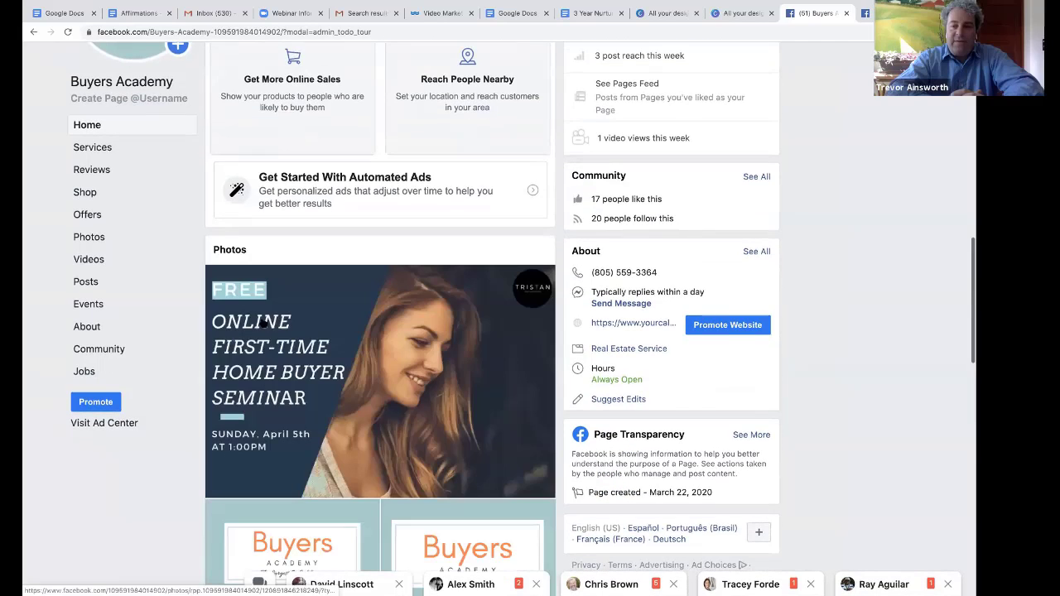
{"action": "scroll", "coordinate": [264, 323], "scroll_direction": "down", "scroll_amount": 5}
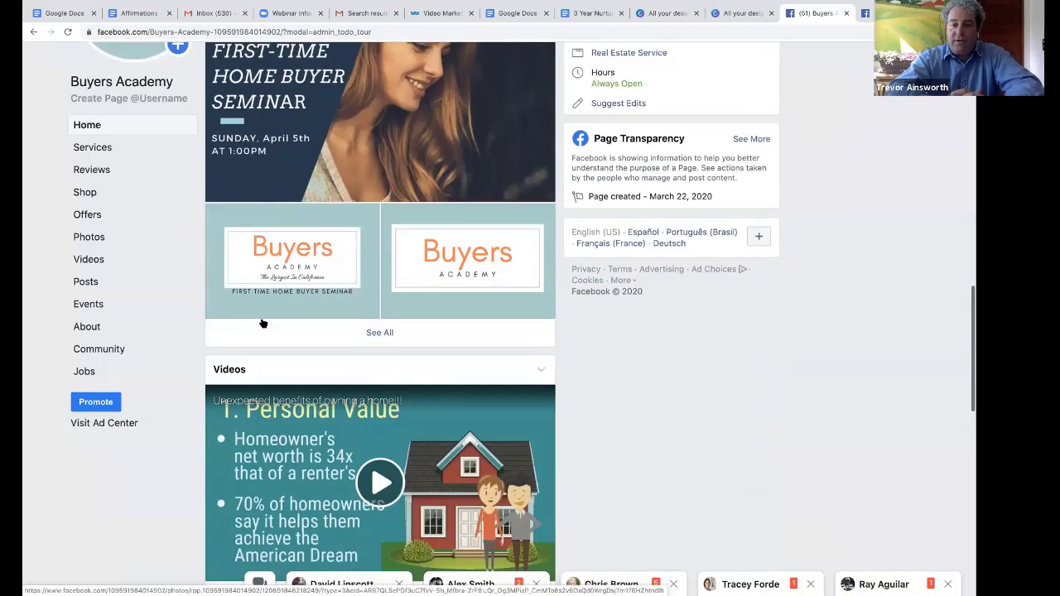
{"action": "scroll", "coordinate": [262, 323], "scroll_direction": "down", "scroll_amount": 9}
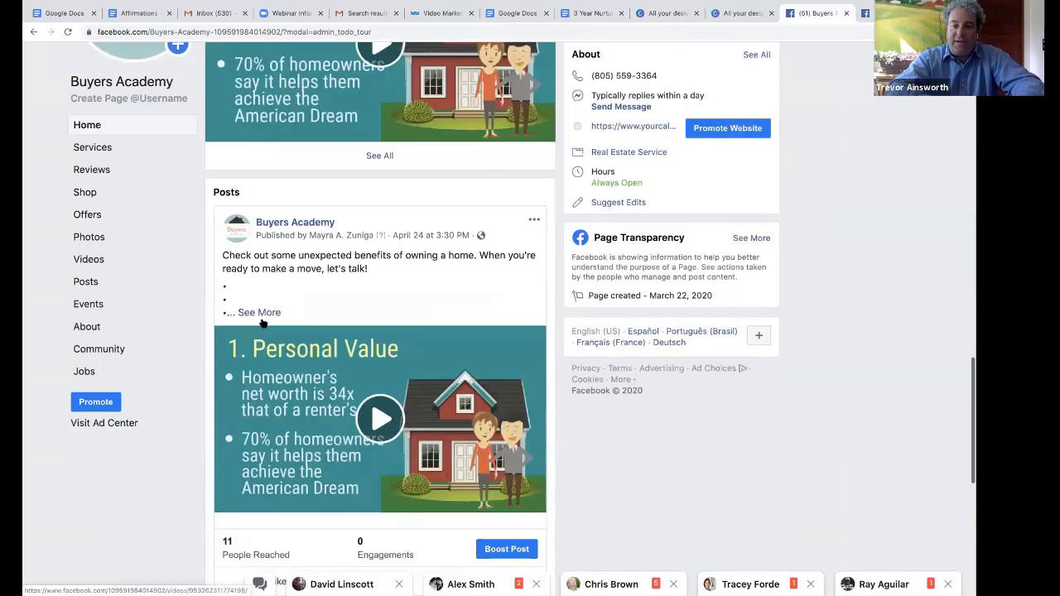
{"action": "scroll", "coordinate": [262, 323], "scroll_direction": "down", "scroll_amount": 4}
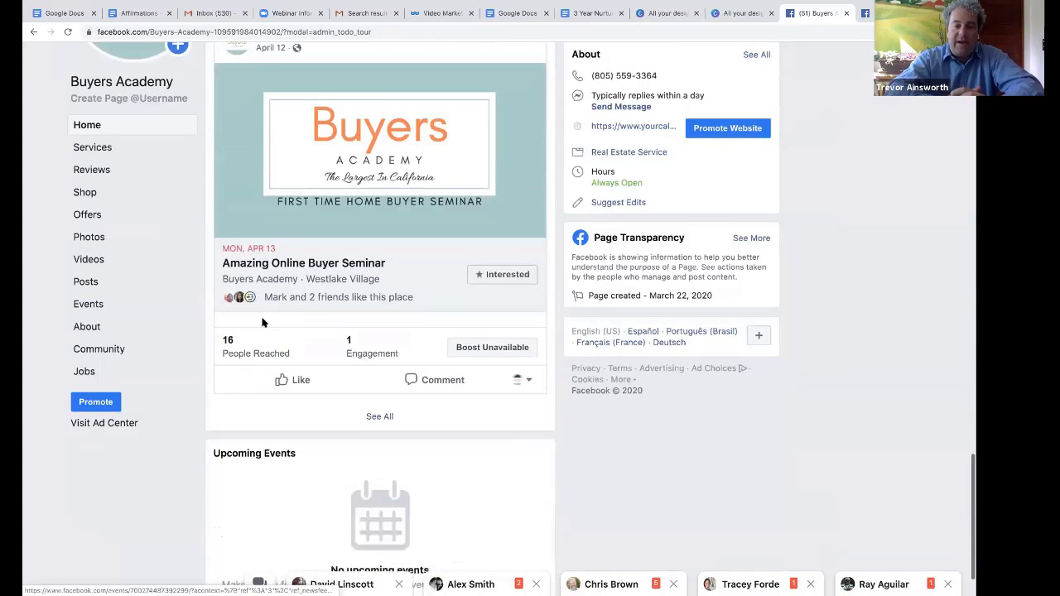
{"action": "scroll", "coordinate": [262, 323], "scroll_direction": "down", "scroll_amount": 1}
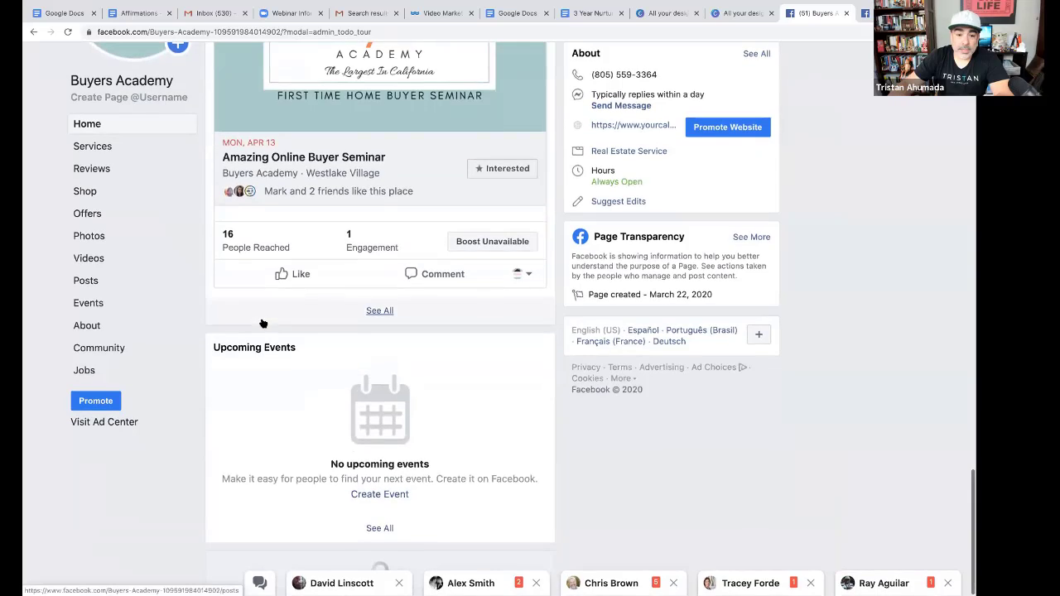
{"action": "scroll", "coordinate": [324, 354], "scroll_direction": "up", "scroll_amount": 12}
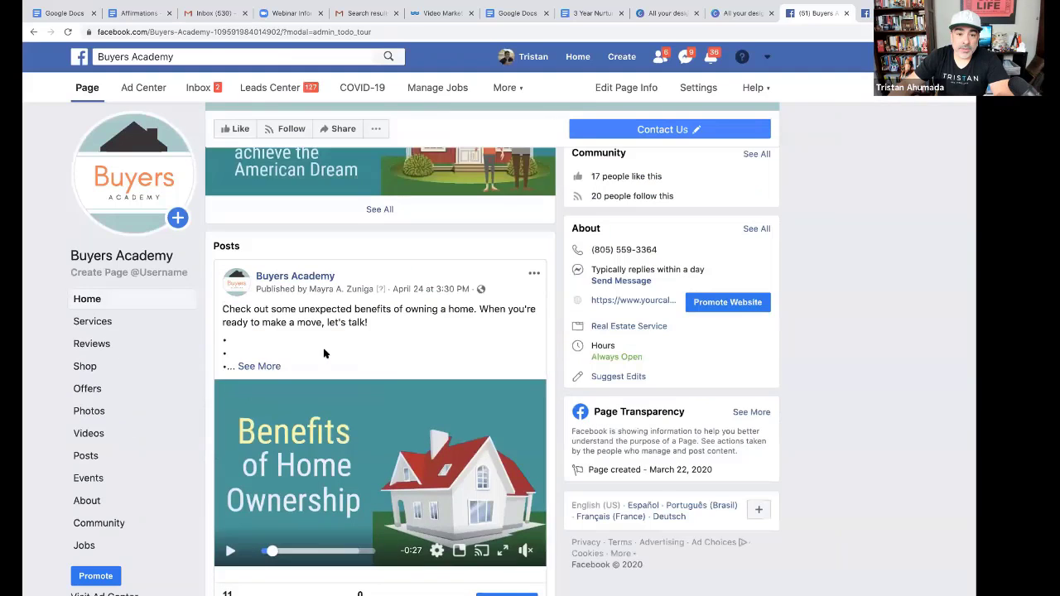
{"action": "scroll", "coordinate": [323, 296], "scroll_direction": "up", "scroll_amount": 4}
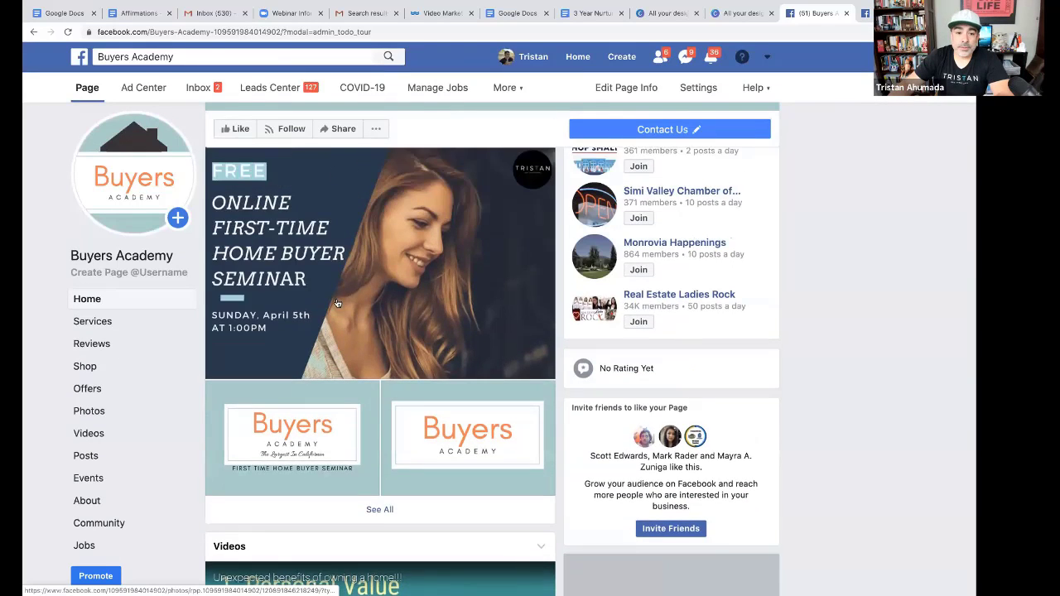
View the free online first-time home buyer seminar photo with its post text, and return to the page
{"action": "left_click", "coordinate": [338, 303]}
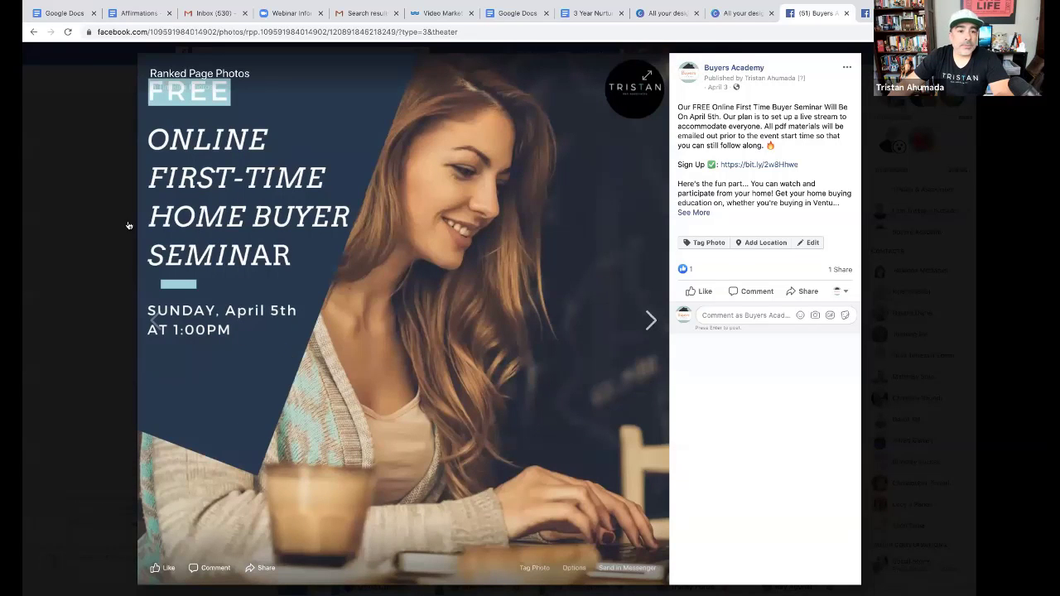
{"action": "left_click", "coordinate": [83, 211]}
{"action": "key", "text": "super+plus"}
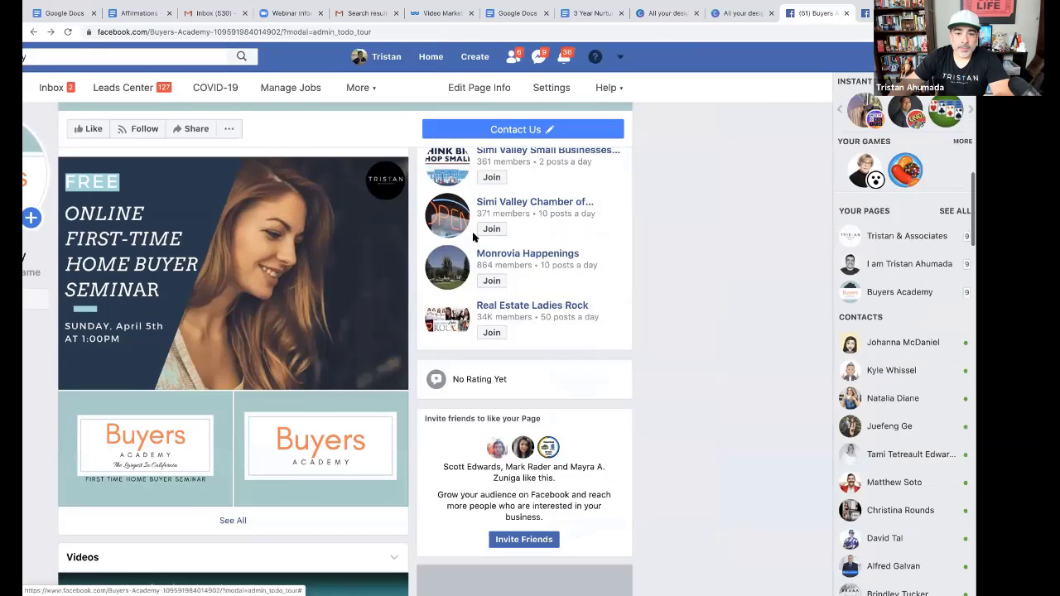
Start creating a new Facebook ad in Ads Manager
{"action": "key", "text": "super+minus"}
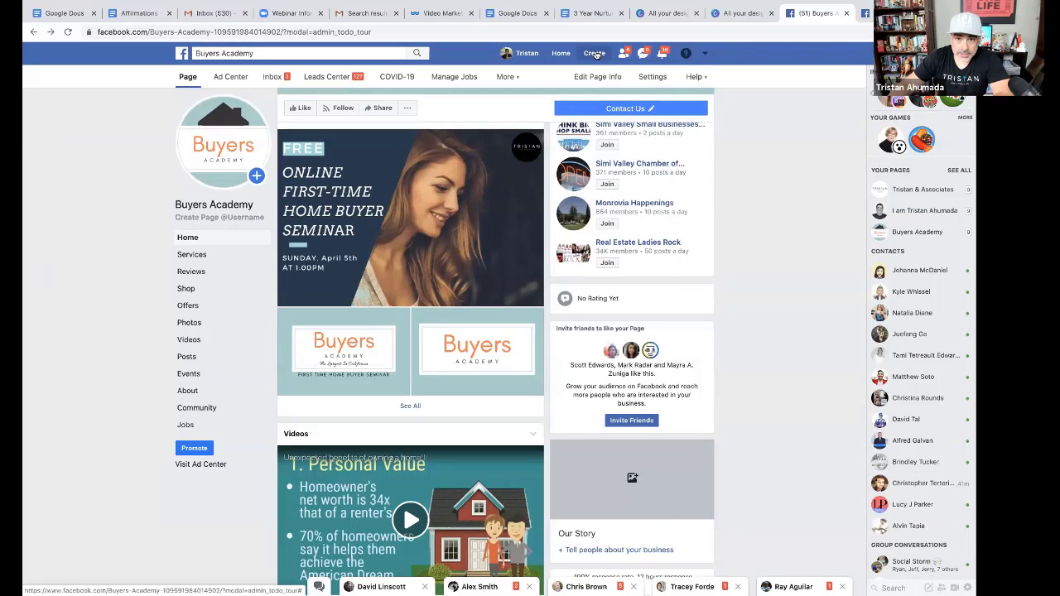
{"action": "left_click", "coordinate": [597, 55]}
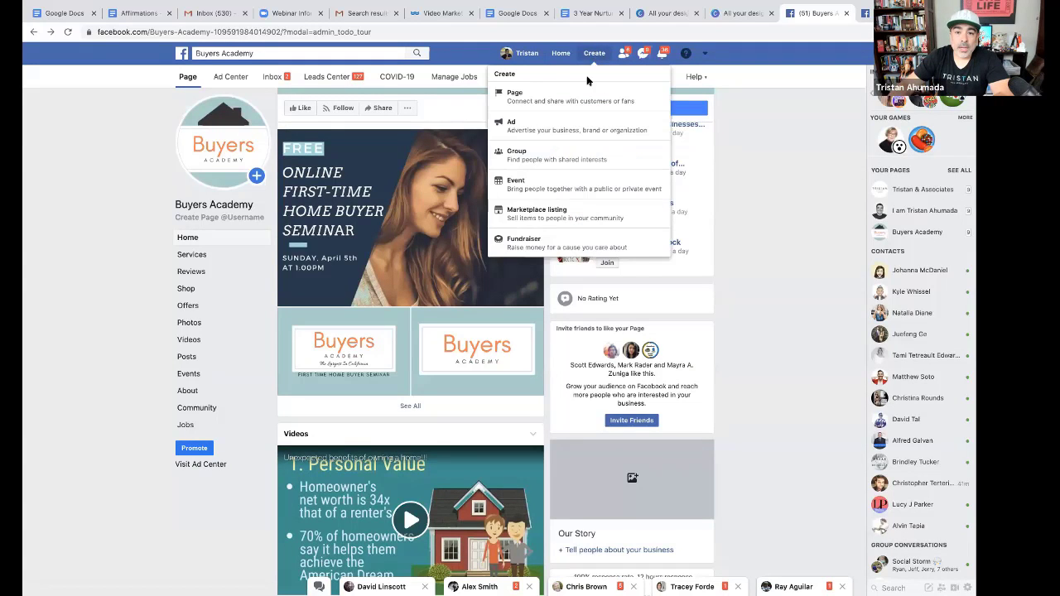
{"action": "key", "text": "super+plus"}
{"action": "scroll", "coordinate": [527, 131], "scroll_direction": "up", "scroll_amount": 5}
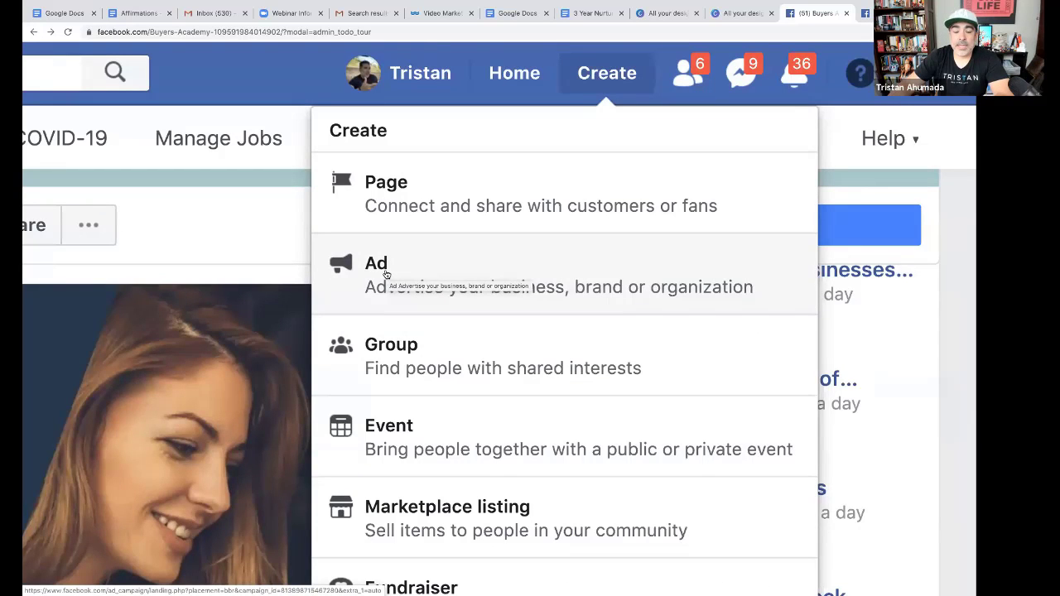
{"action": "left_click", "coordinate": [386, 274]}
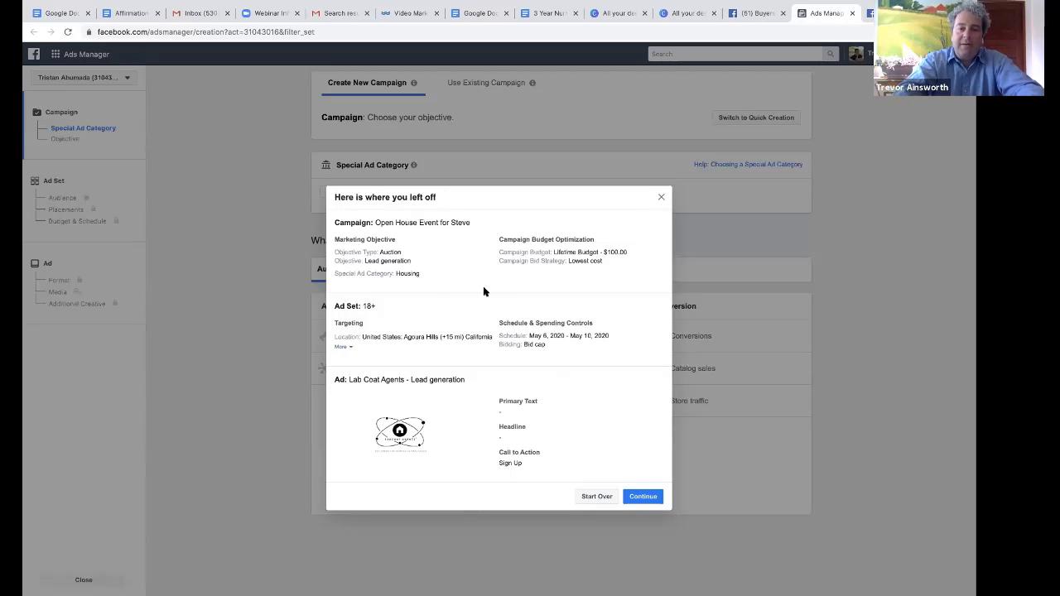
Start over instead of continuing the saved campaign draft, and declare the new campaign as a Special Ad Category campaign for Housing
{"action": "left_click", "coordinate": [599, 500]}
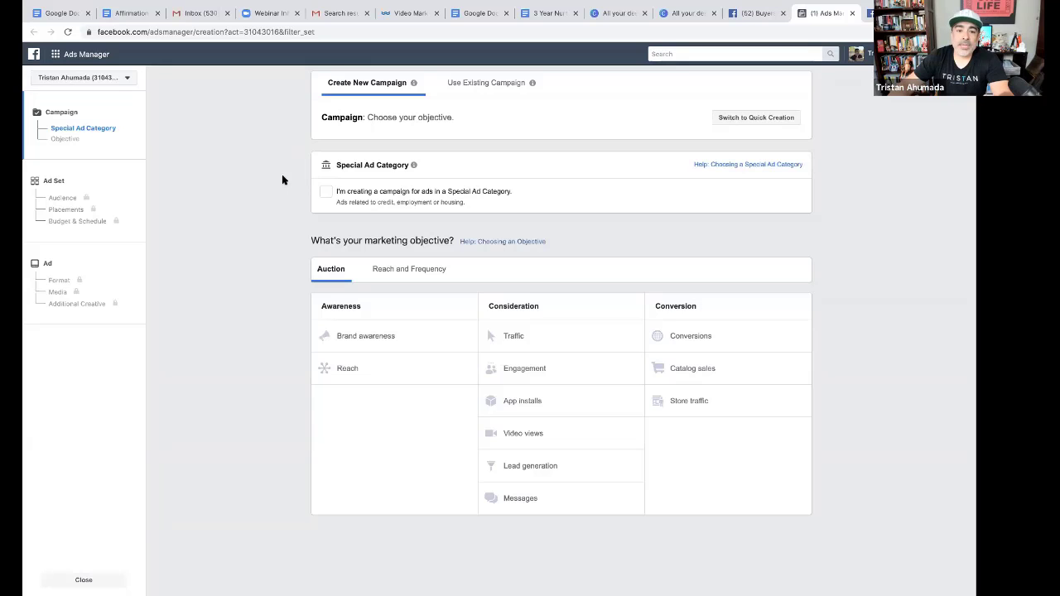
{"action": "scroll", "coordinate": [282, 177], "scroll_direction": "up", "scroll_amount": 5}
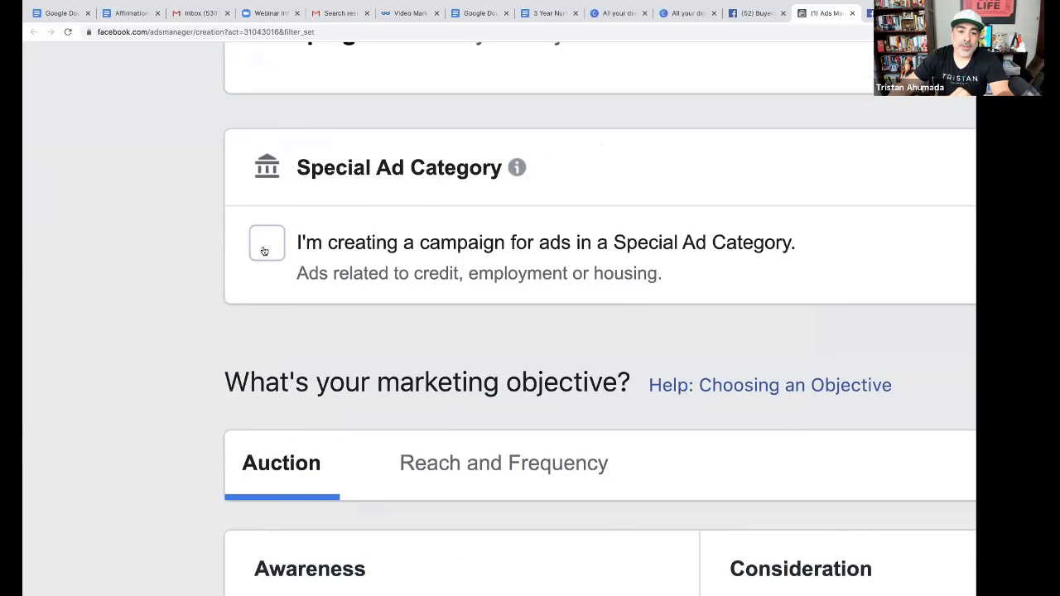
{"action": "left_click", "coordinate": [263, 250]}
{"action": "scroll", "coordinate": [367, 253], "scroll_direction": "down", "scroll_amount": 5}
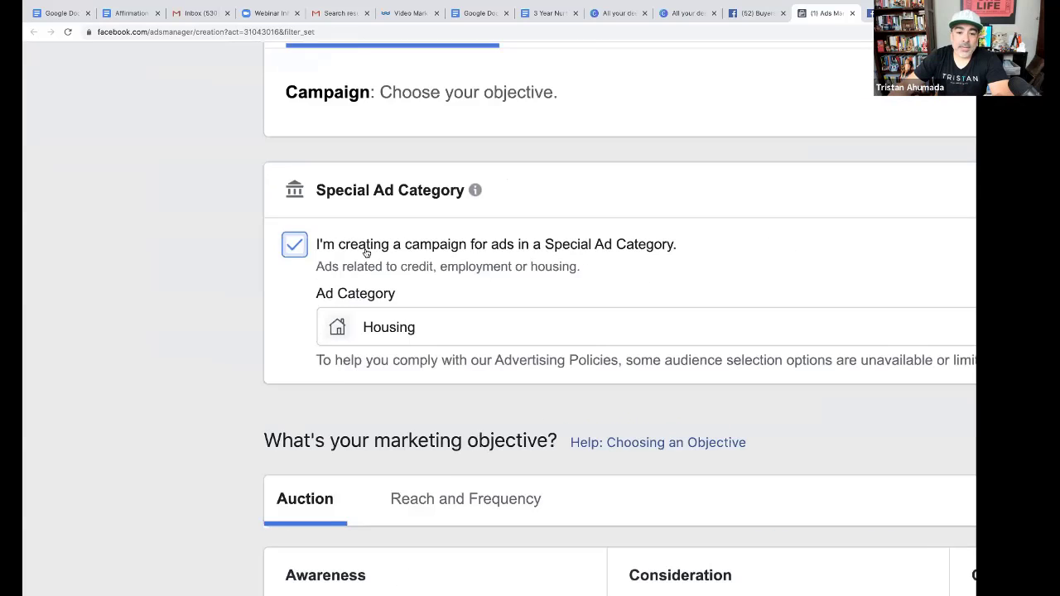
{"action": "left_click", "coordinate": [391, 318]}
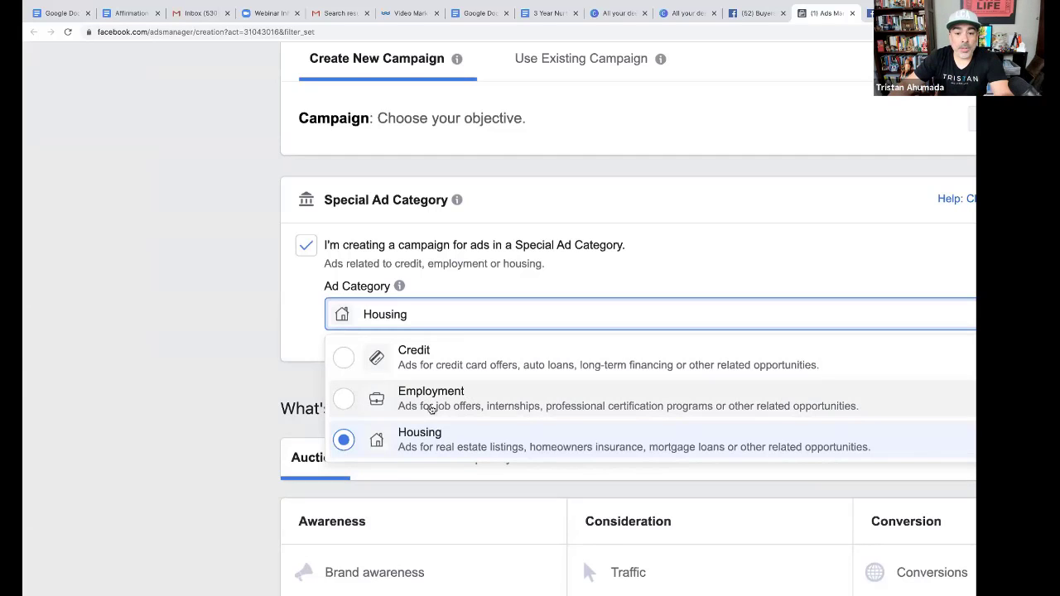
{"action": "left_click", "coordinate": [416, 445]}
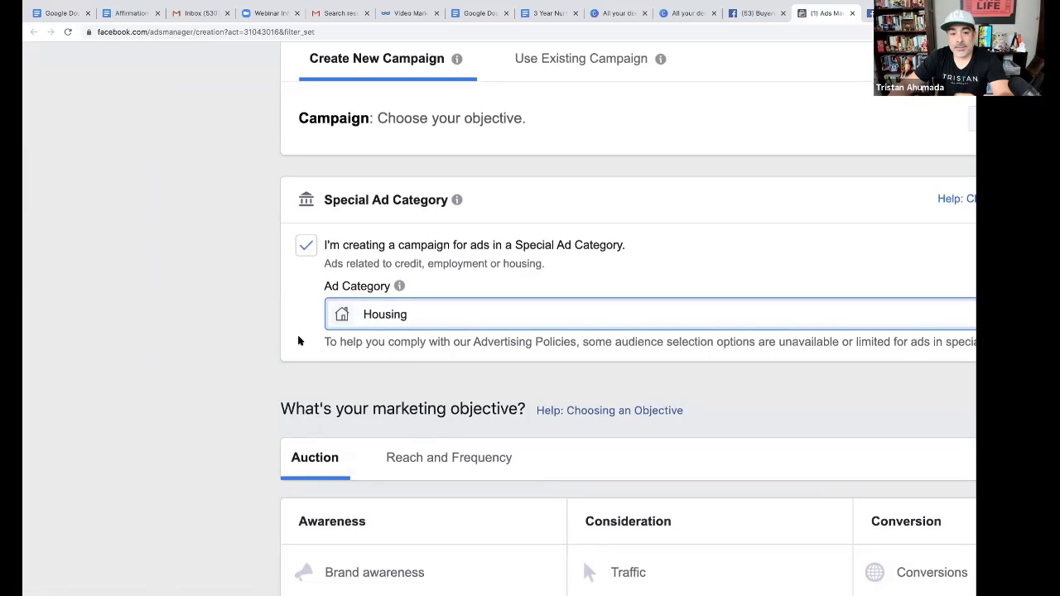
{"action": "key", "text": "ctrl+0"}
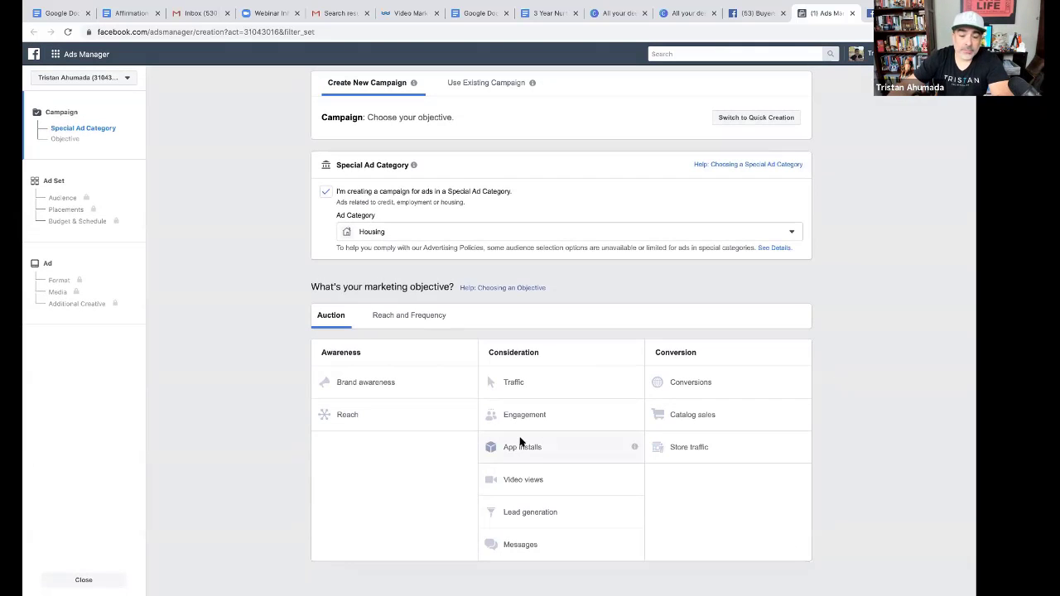
Choose Lead generation under Consideration as the campaign's marketing objective
{"action": "key", "text": "ctrl+plus"}
{"action": "key", "text": "ctrl+plus"}
{"action": "key", "text": "ctrl+plus"}
{"action": "key", "text": "ctrl+plus"}
{"action": "key", "text": "ctrl+plus"}
{"action": "key", "text": "ctrl+plus"}
{"action": "key", "text": "ctrl+plus"}
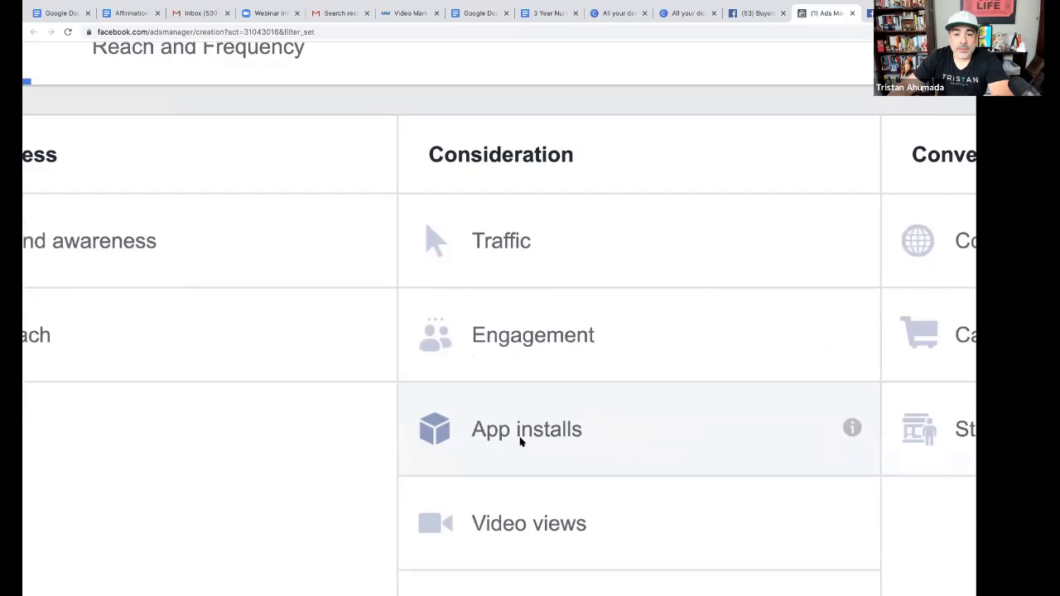
{"action": "scroll", "coordinate": [520, 443], "scroll_direction": "down", "scroll_amount": 2}
{"action": "scroll", "coordinate": [520, 443], "scroll_direction": "up", "scroll_amount": 2}
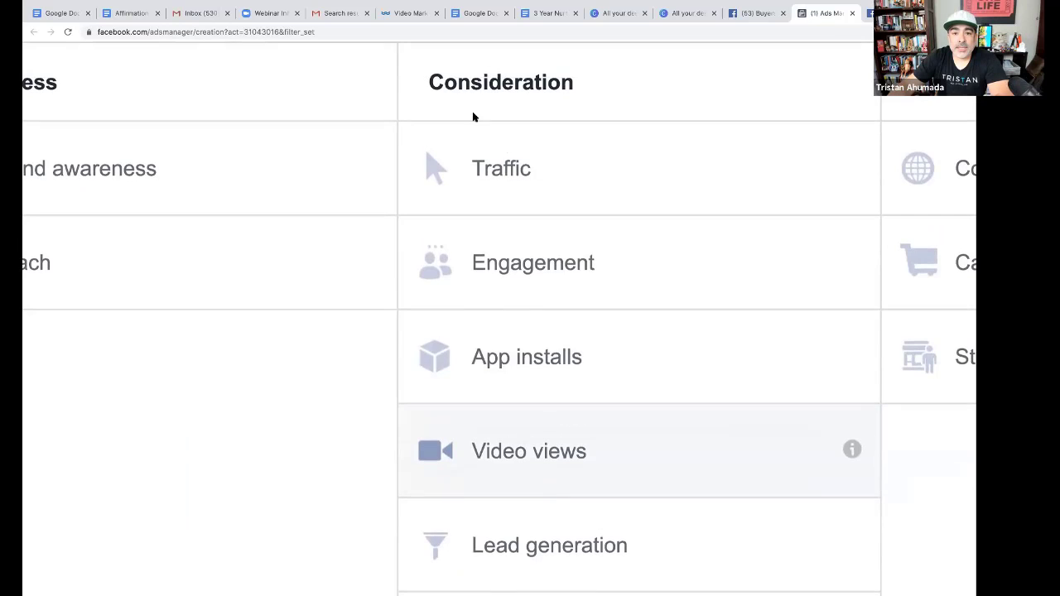
{"action": "scroll", "coordinate": [582, 277], "scroll_direction": "down", "scroll_amount": 3}
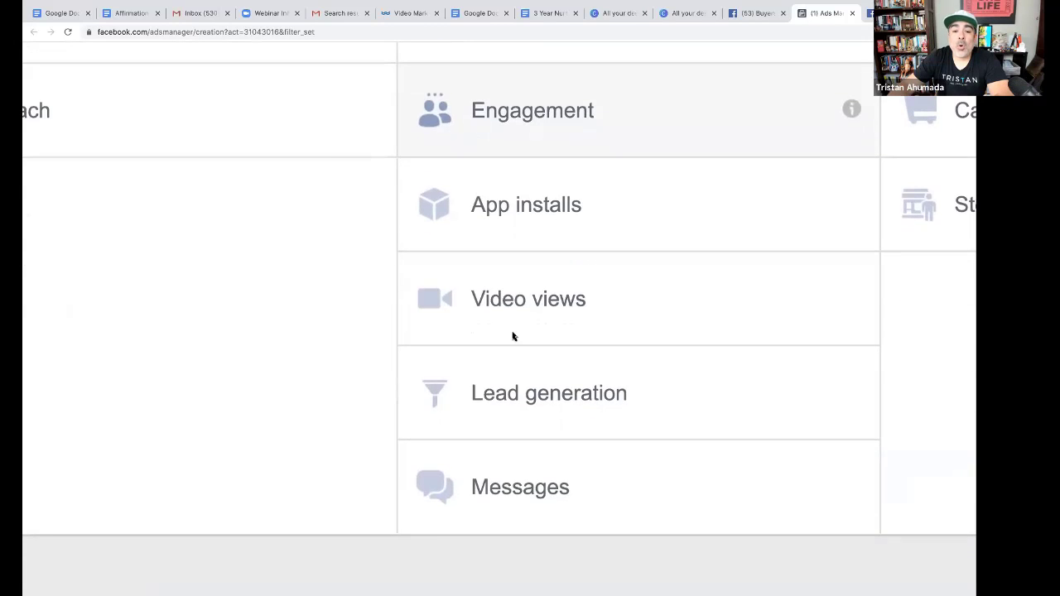
{"action": "scroll", "coordinate": [454, 356], "scroll_direction": "right", "scroll_amount": 3}
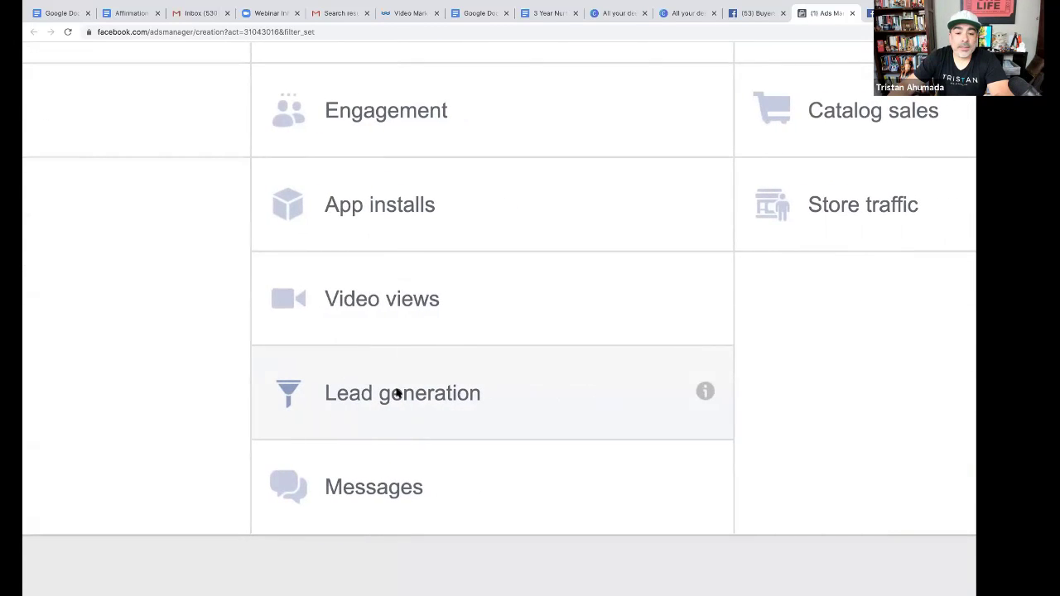
{"action": "scroll", "coordinate": [396, 389], "scroll_direction": "down", "scroll_amount": 1}
{"action": "scroll", "coordinate": [394, 373], "scroll_direction": "down", "scroll_amount": 1}
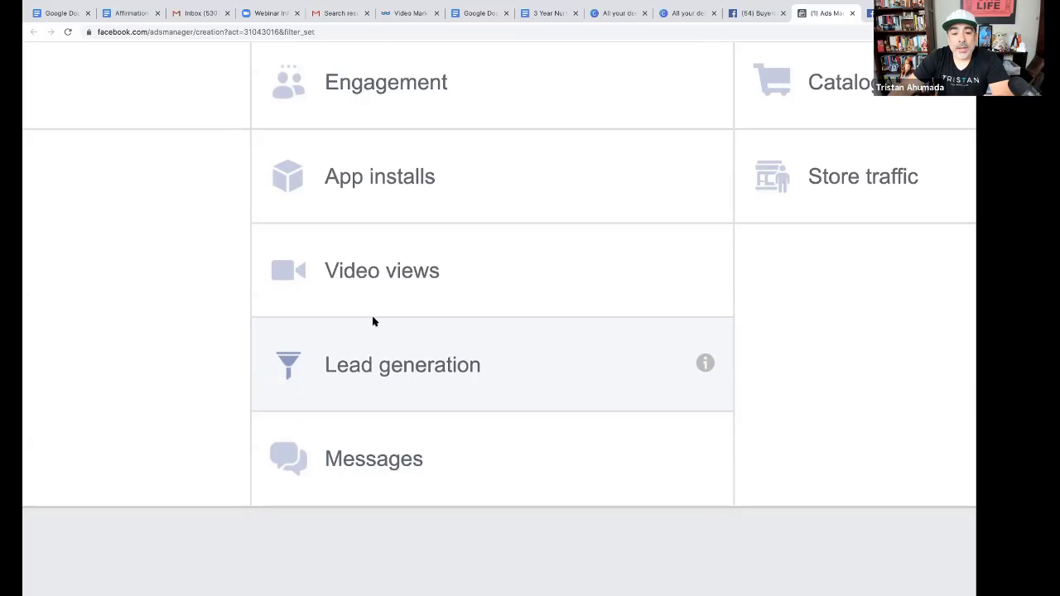
{"action": "key", "text": "super+minus"}
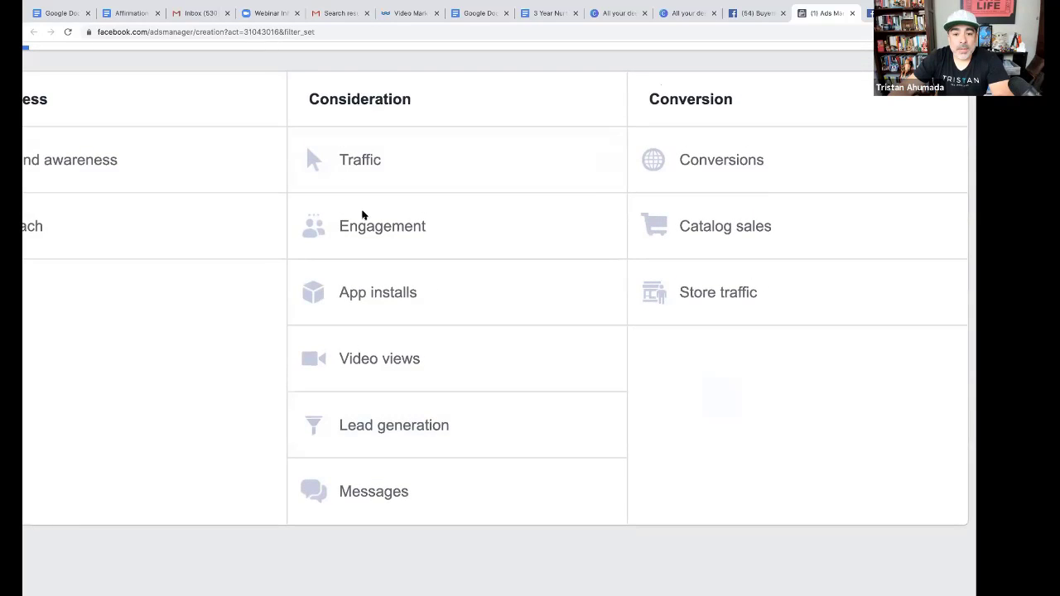
{"action": "key", "text": "super+plus"}
{"action": "key", "text": "super+plus"}
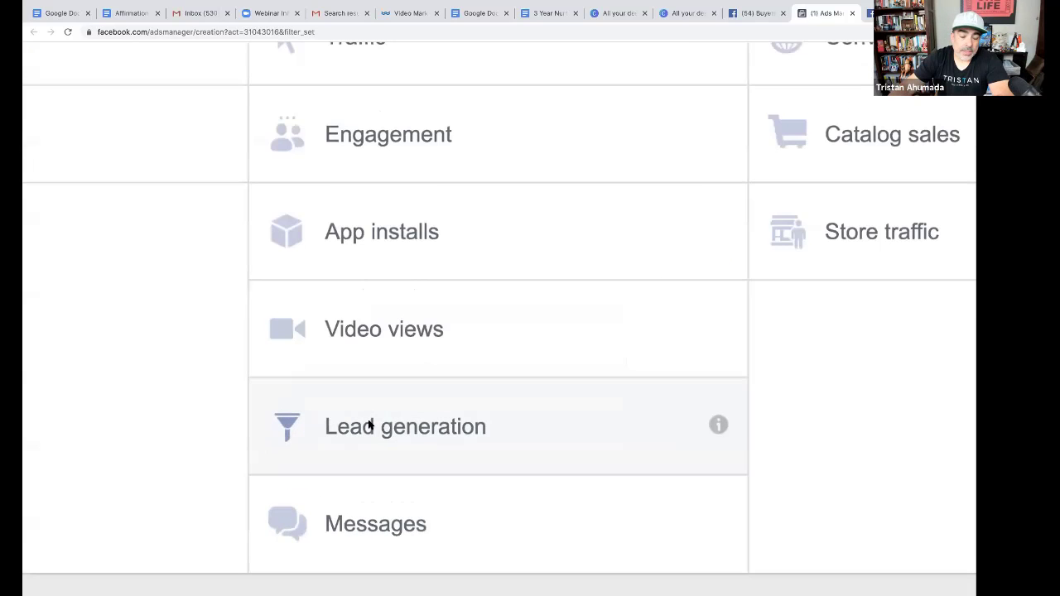
{"action": "left_click", "coordinate": [374, 426]}
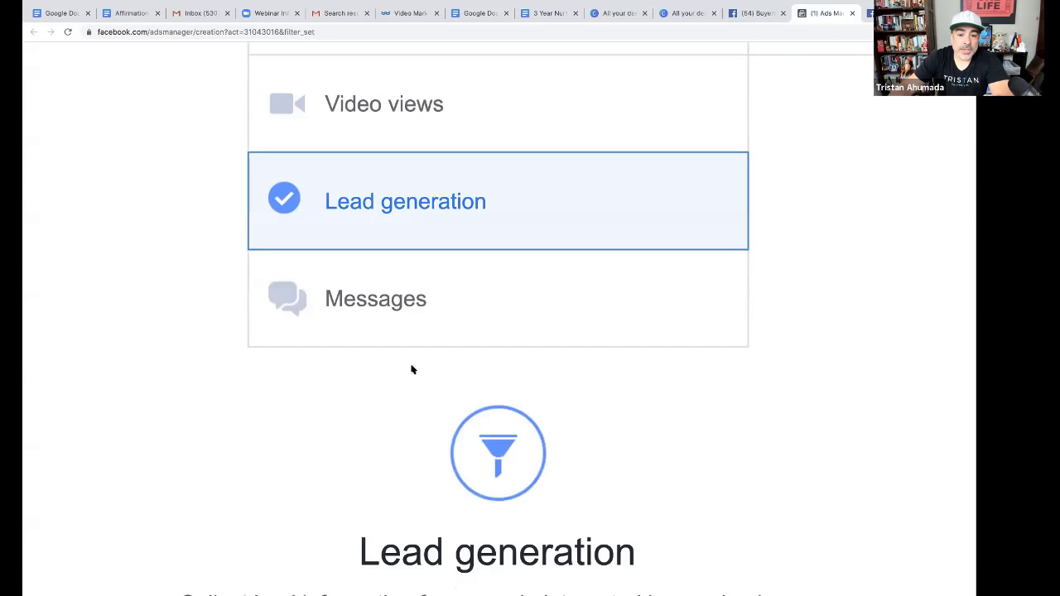
Set the campaign budget to a Lifetime Budget of $300.00 and continue to the ad set settings
{"action": "key", "text": "super+minus"}
{"action": "key", "text": "super+minus"}
{"action": "key", "text": "super+minus"}
{"action": "key", "text": "super+minus"}
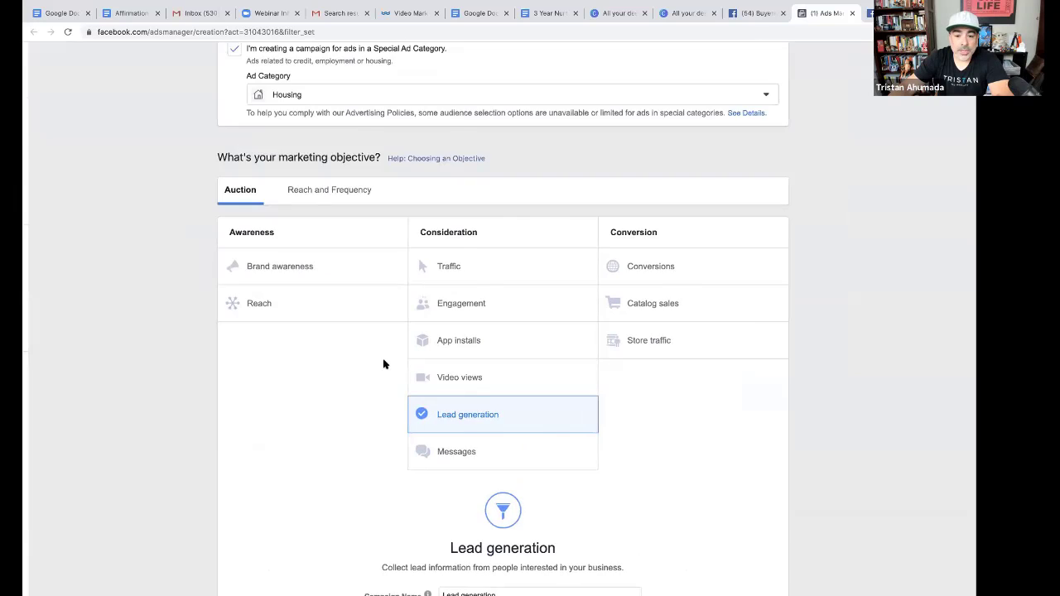
{"action": "key", "text": "super+minus"}
{"action": "scroll", "coordinate": [499, 355], "scroll_direction": "down", "scroll_amount": 5}
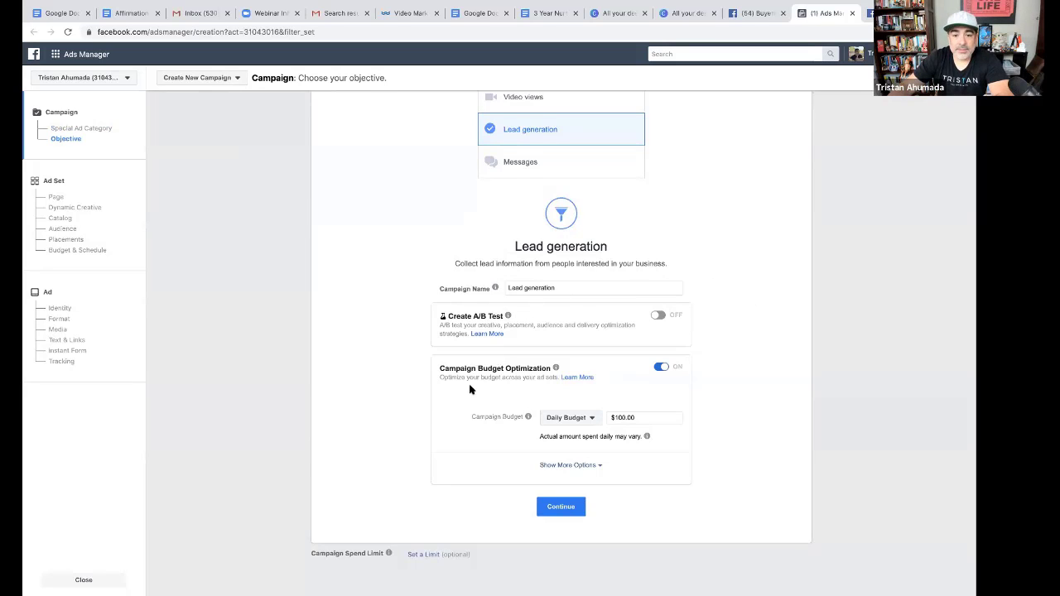
{"action": "scroll", "coordinate": [514, 380], "scroll_direction": "down", "scroll_amount": 1}
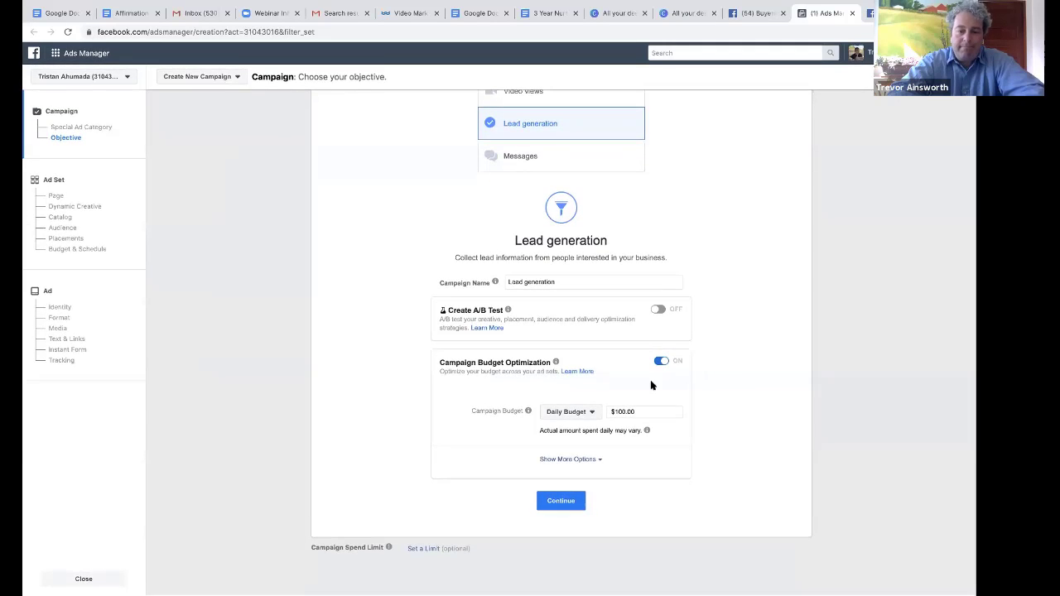
{"action": "left_click", "coordinate": [579, 414]}
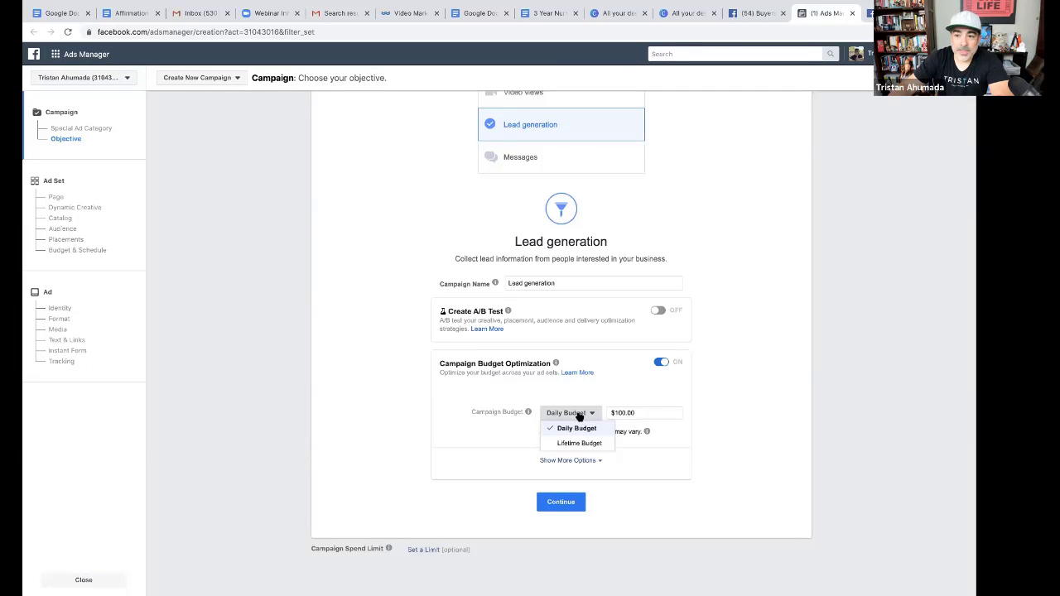
{"action": "left_click", "coordinate": [579, 443]}
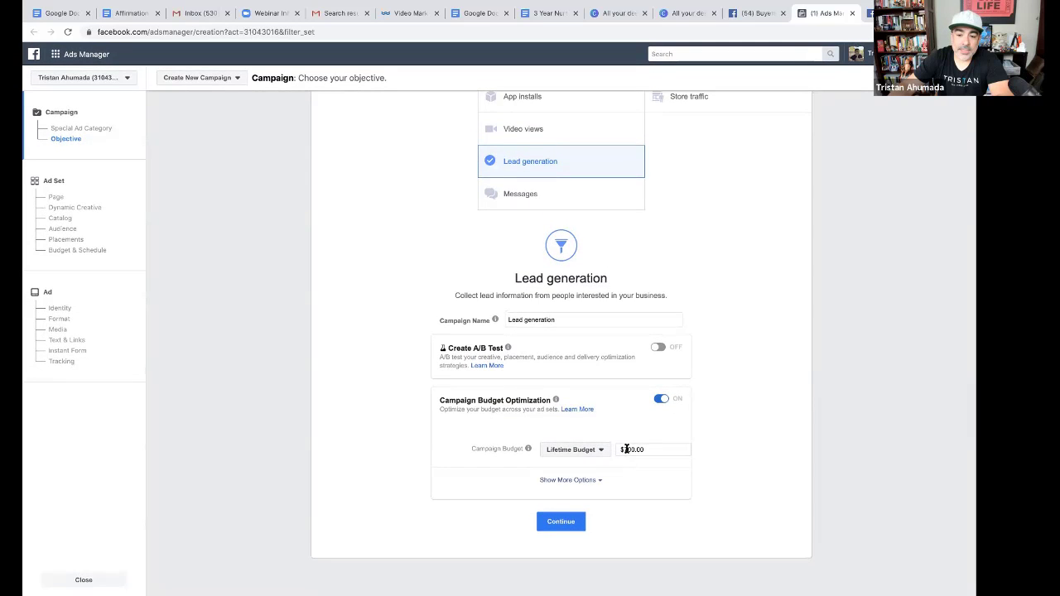
{"action": "left_click", "coordinate": [627, 451]}
{"action": "key", "text": "BackSpace"}
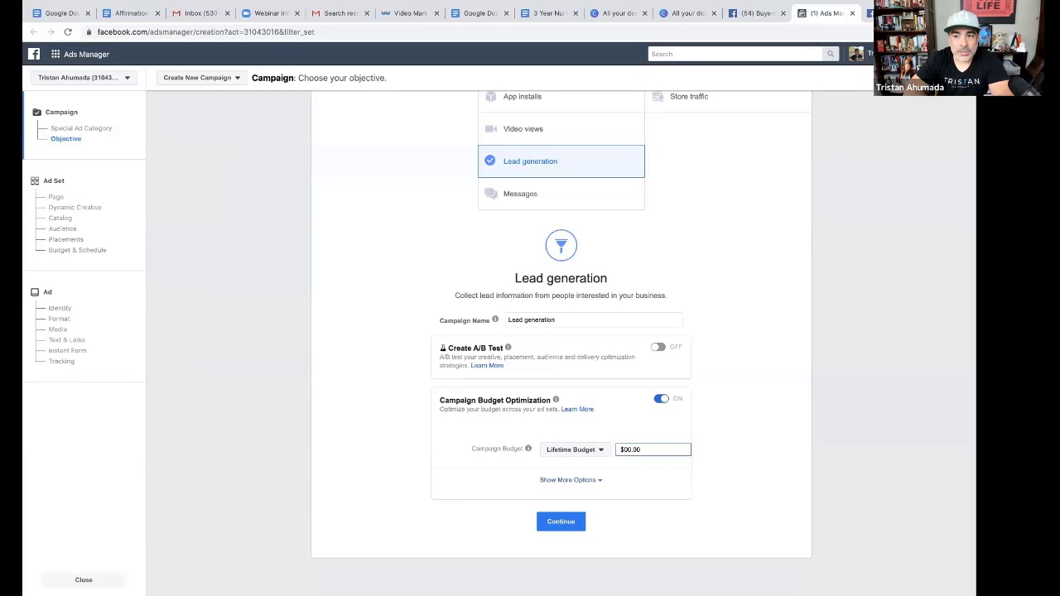
{"action": "type", "text": "3"}
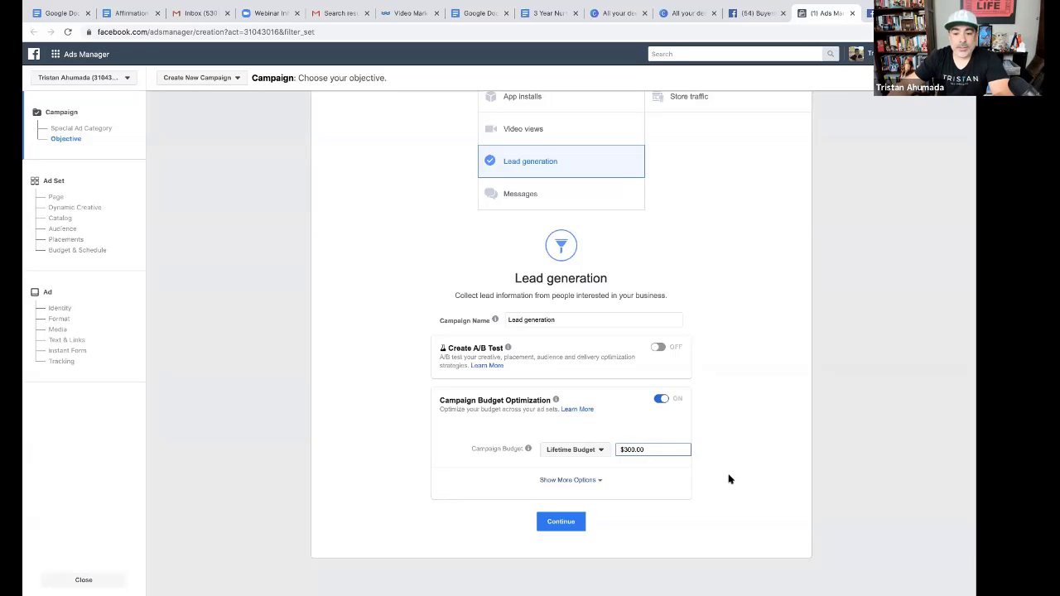
{"action": "left_click", "coordinate": [650, 481]}
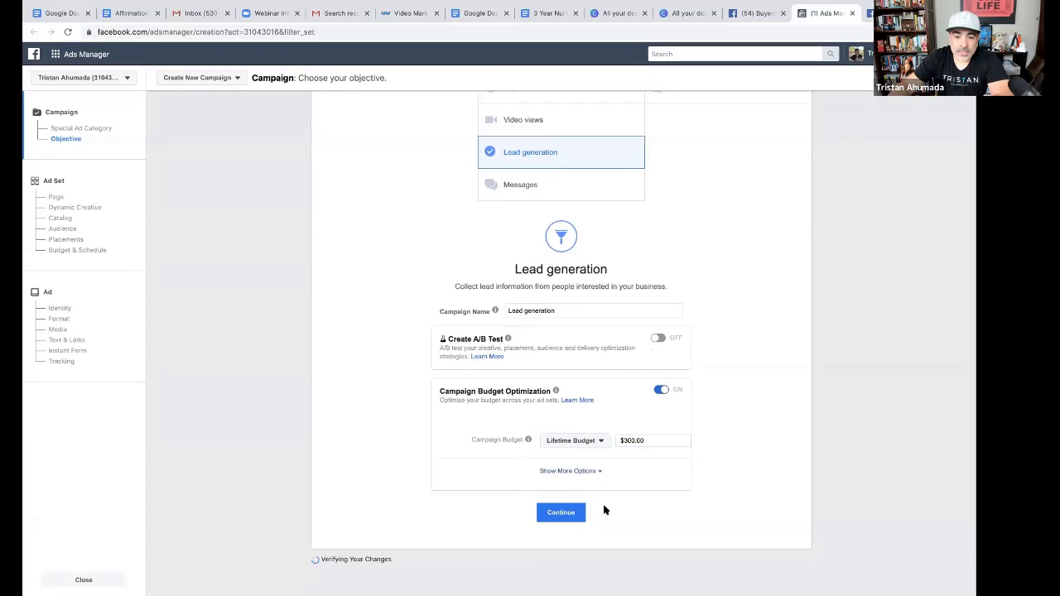
{"action": "left_click", "coordinate": [569, 522]}
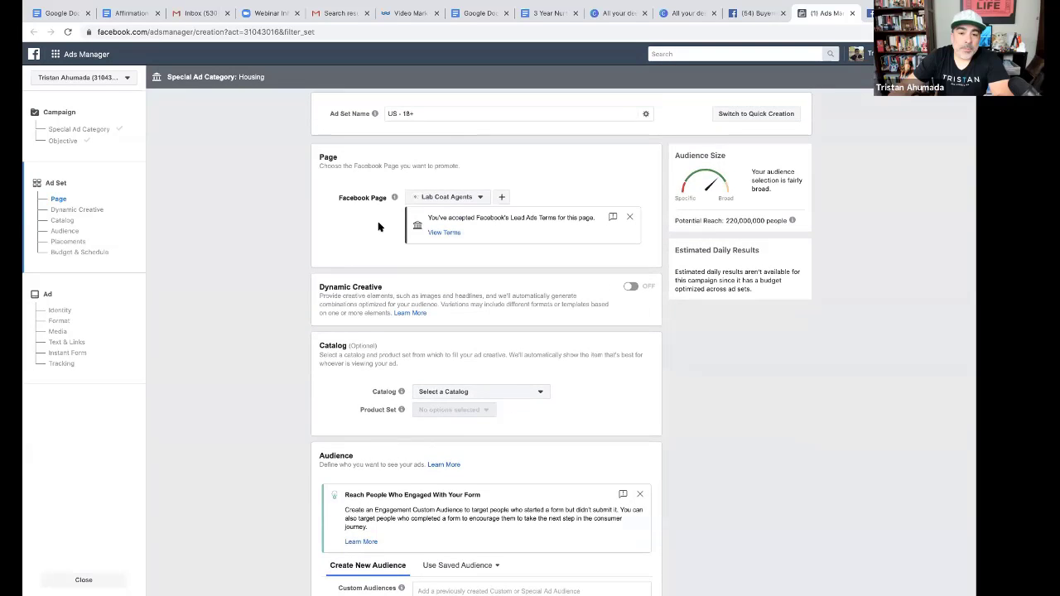
Open the ad set's Facebook Page choices and look through the pages listed under Tristan And Associates
{"action": "scroll", "coordinate": [367, 219], "scroll_direction": "up", "scroll_amount": 5}
{"action": "scroll", "coordinate": [347, 210], "scroll_direction": "right", "scroll_amount": 4}
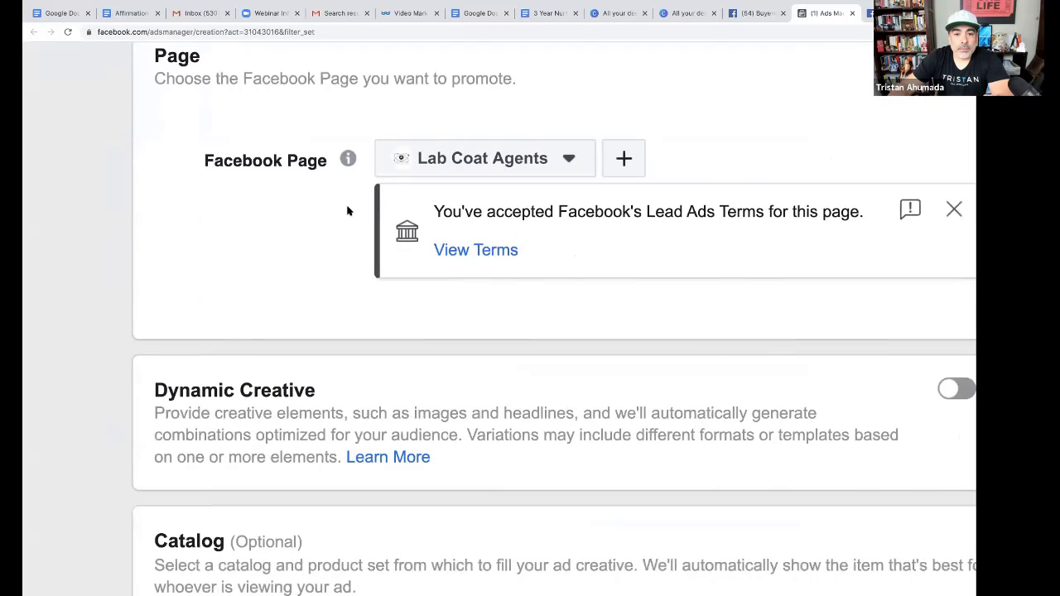
{"action": "left_click", "coordinate": [493, 158]}
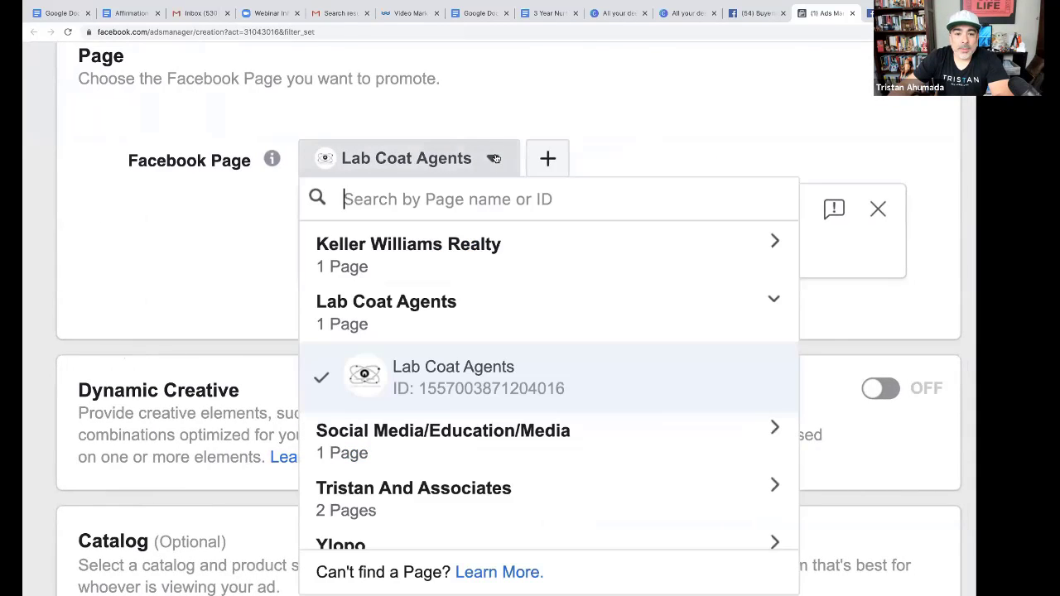
{"action": "scroll", "coordinate": [413, 239], "scroll_direction": "down", "scroll_amount": 1}
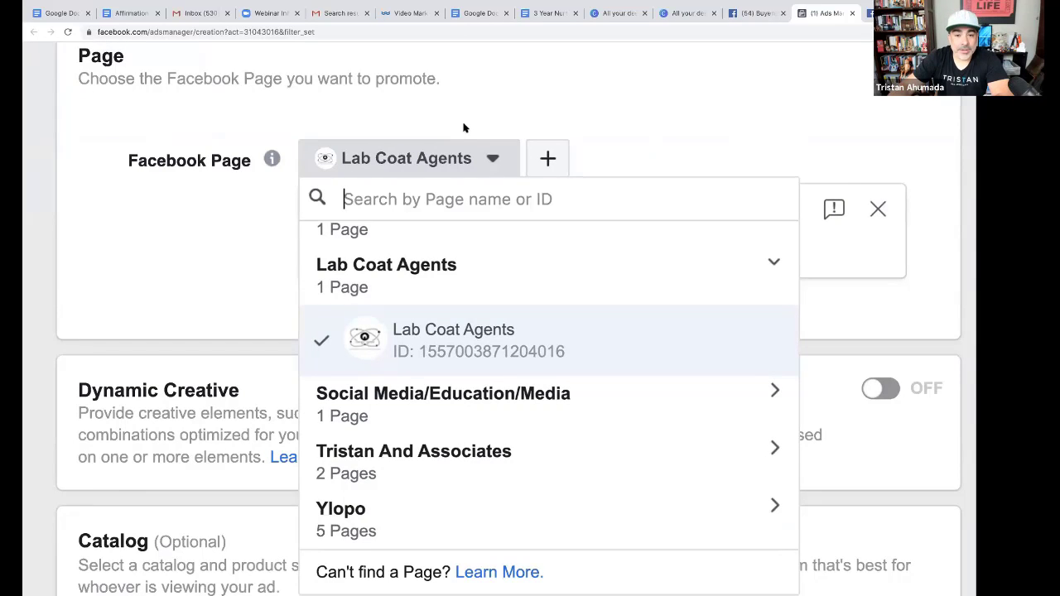
{"action": "key", "text": "ctrl+minus"}
{"action": "key", "text": "ctrl+minus"}
{"action": "key", "text": "ctrl+minus"}
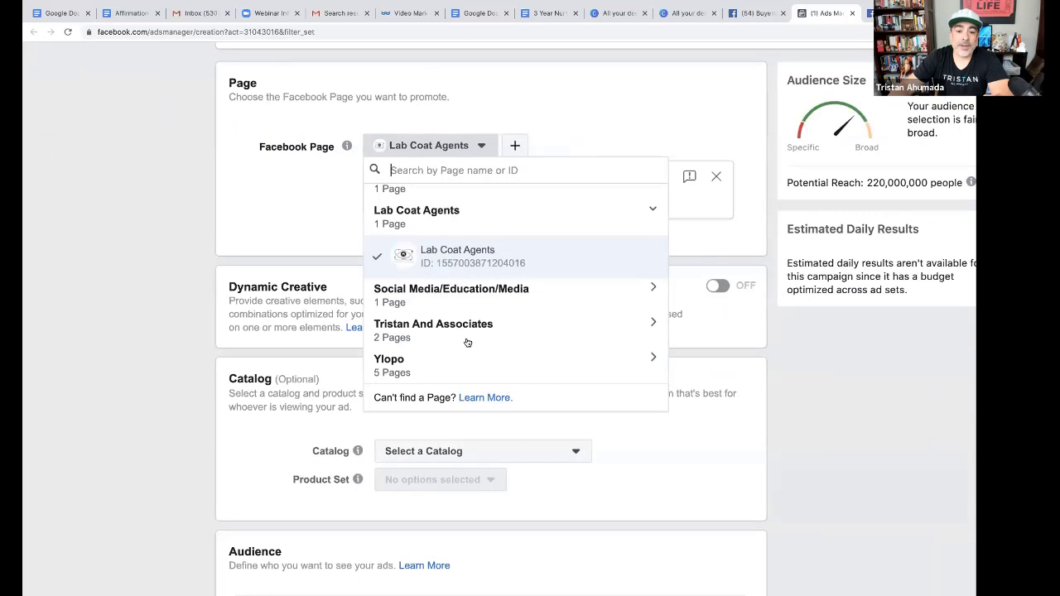
{"action": "left_click", "coordinate": [467, 329]}
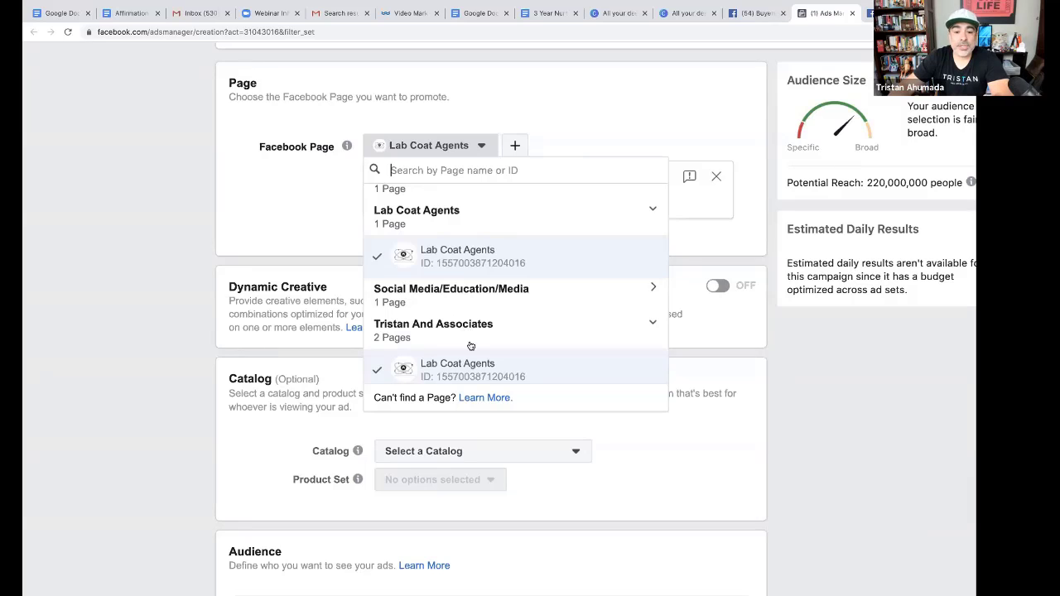
{"action": "scroll", "coordinate": [470, 345], "scroll_direction": "down", "scroll_amount": 1}
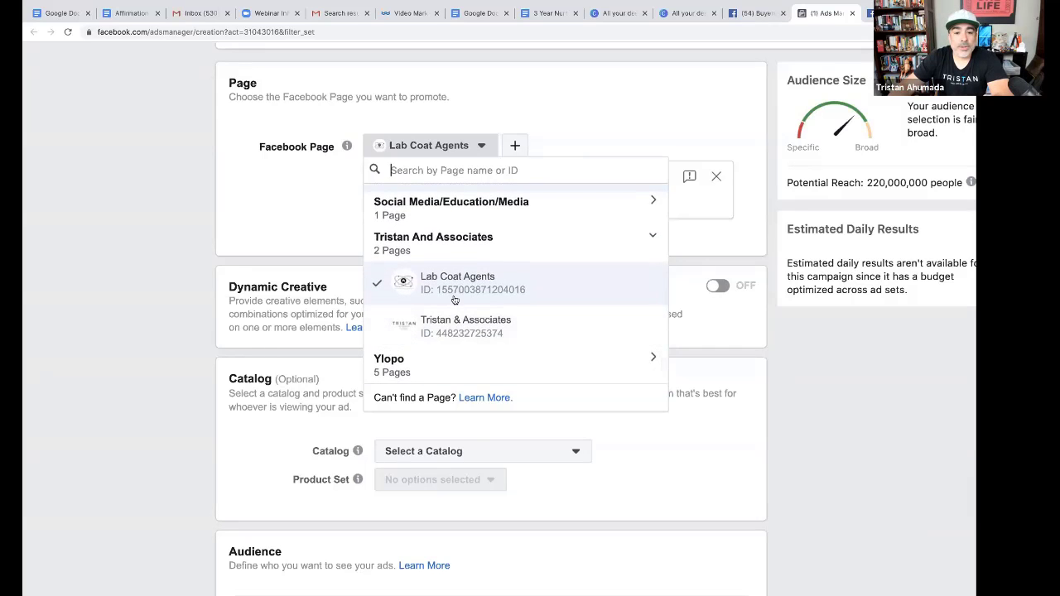
{"action": "scroll", "coordinate": [452, 298], "scroll_direction": "up", "scroll_amount": 2}
{"action": "scroll", "coordinate": [439, 282], "scroll_direction": "up", "scroll_amount": 1}
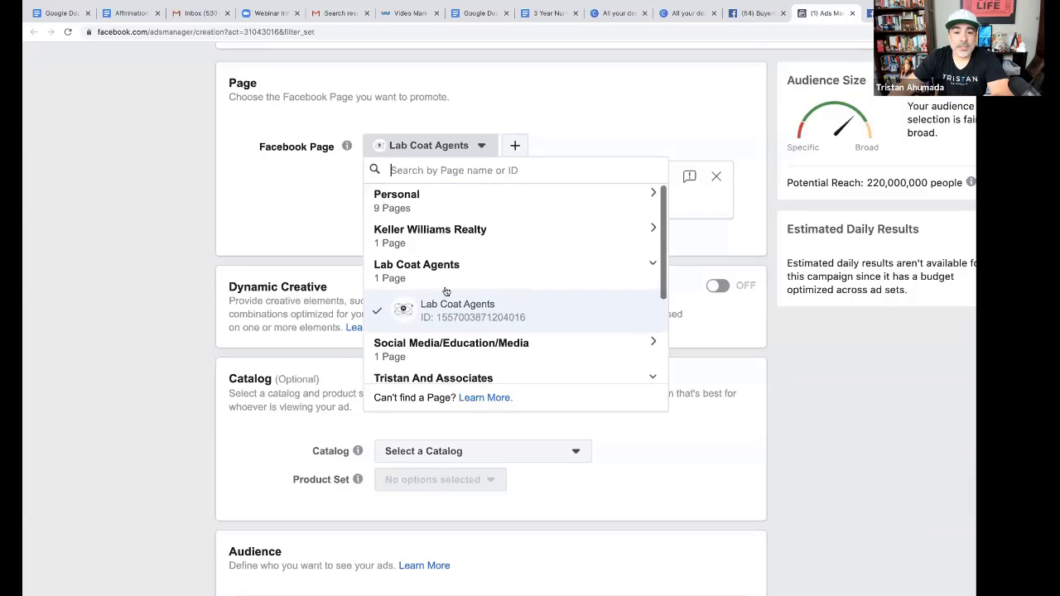
Select Buyers Academy from the Personal pages as the Facebook Page the ad set promotes
{"action": "left_click", "coordinate": [428, 237]}
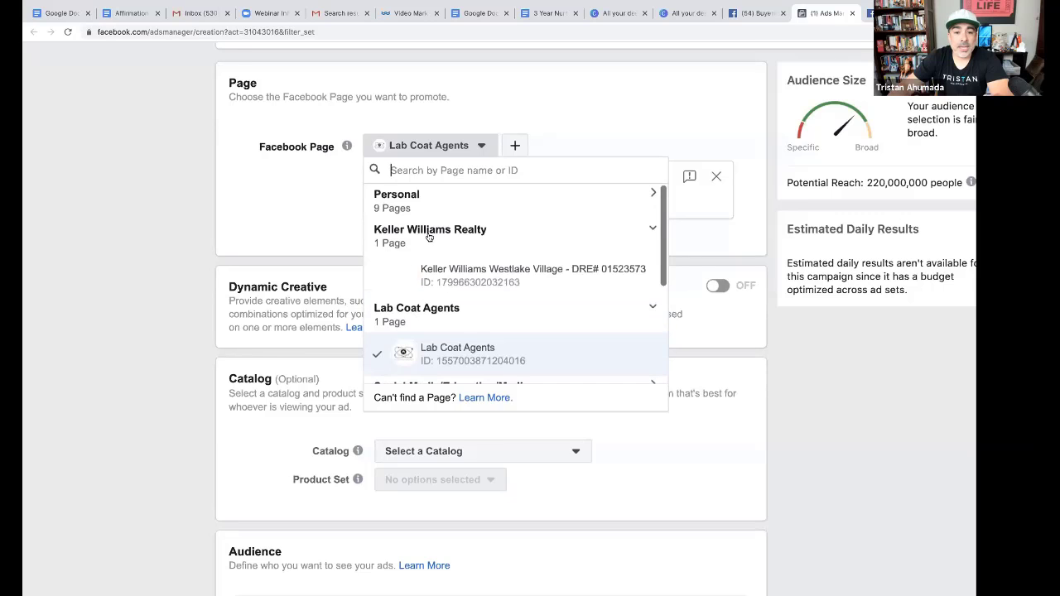
{"action": "left_click", "coordinate": [421, 209]}
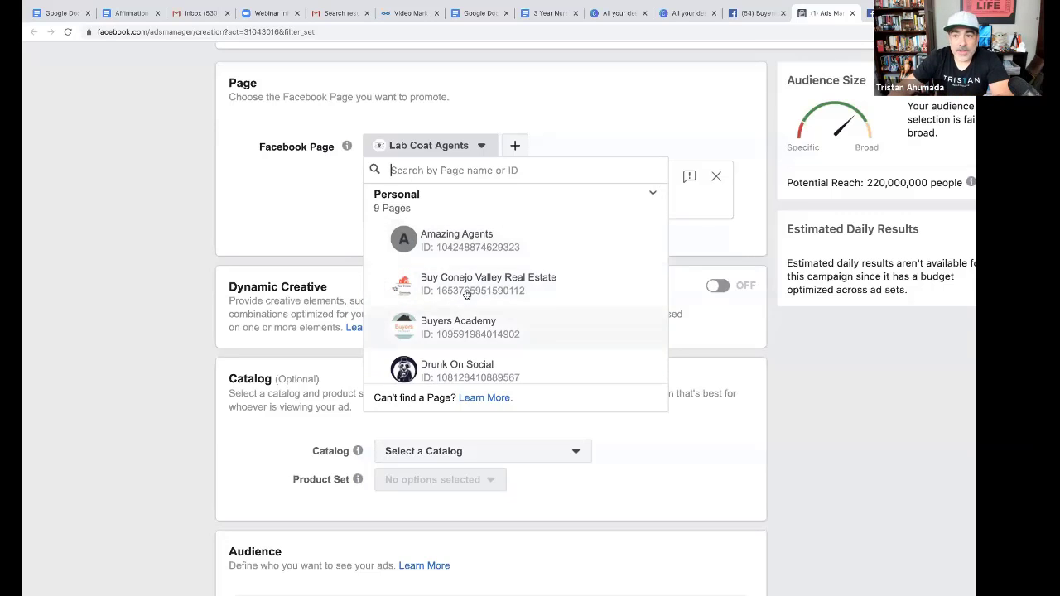
{"action": "scroll", "coordinate": [459, 289], "scroll_direction": "down", "scroll_amount": 1}
{"action": "scroll", "coordinate": [439, 288], "scroll_direction": "down", "scroll_amount": 1}
{"action": "scroll", "coordinate": [439, 286], "scroll_direction": "up", "scroll_amount": 1}
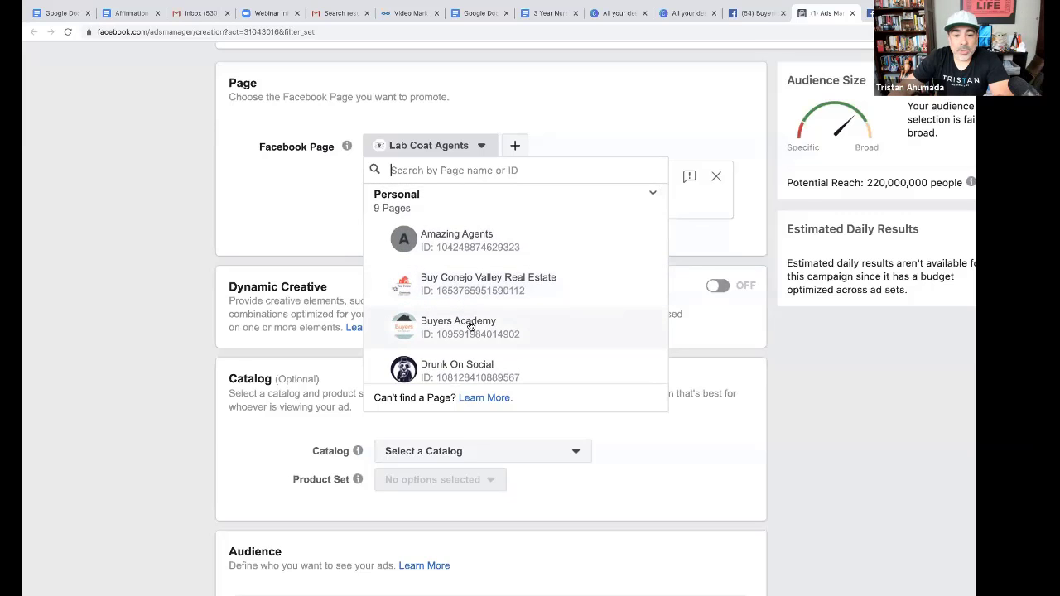
{"action": "scroll", "coordinate": [448, 305], "scroll_direction": "down", "scroll_amount": 1}
{"action": "scroll", "coordinate": [432, 311], "scroll_direction": "up", "scroll_amount": 5}
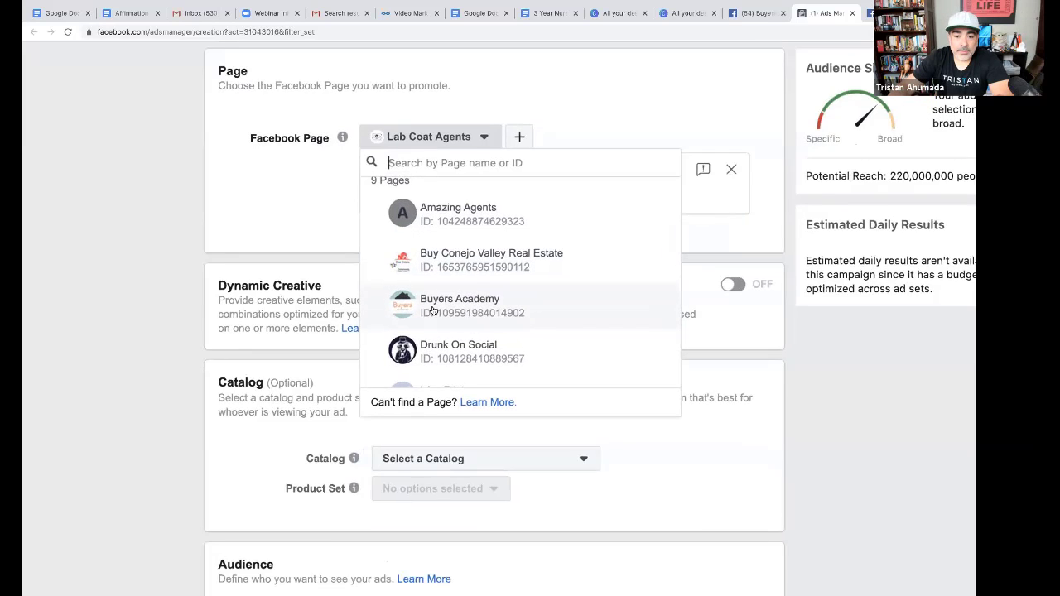
{"action": "scroll", "coordinate": [433, 312], "scroll_direction": "up", "scroll_amount": 3}
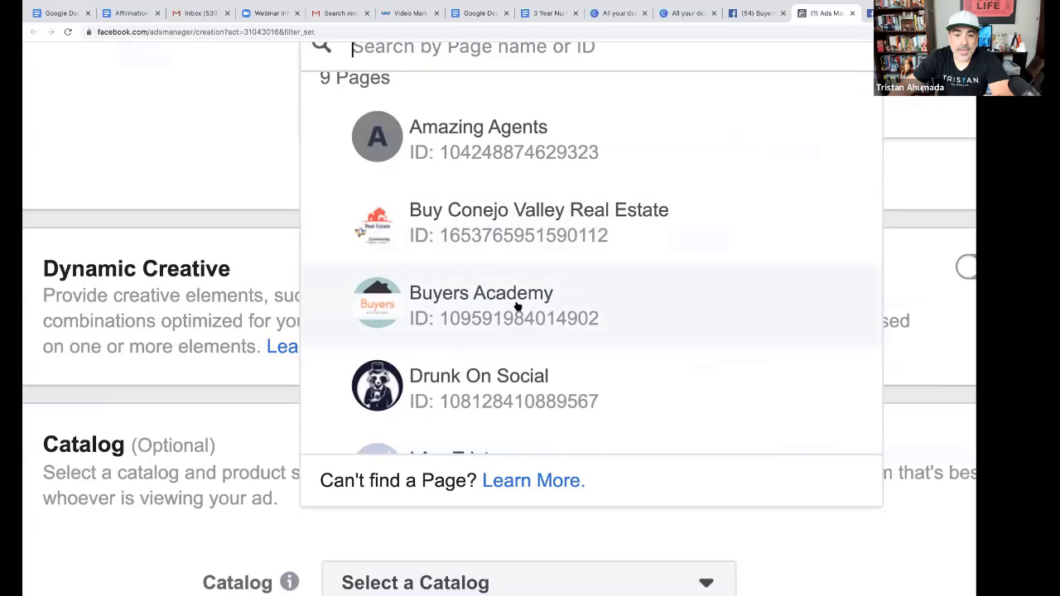
{"action": "left_click", "coordinate": [449, 311]}
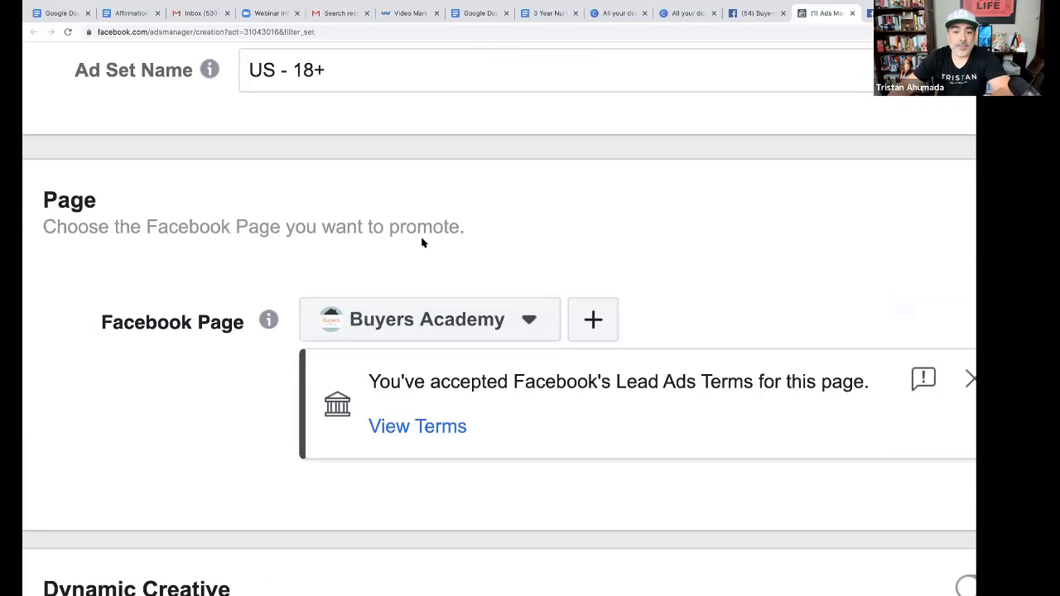
Review the ad set's Dynamic Creative, Catalog and Audience sections
{"action": "key", "text": "ctrl+0"}
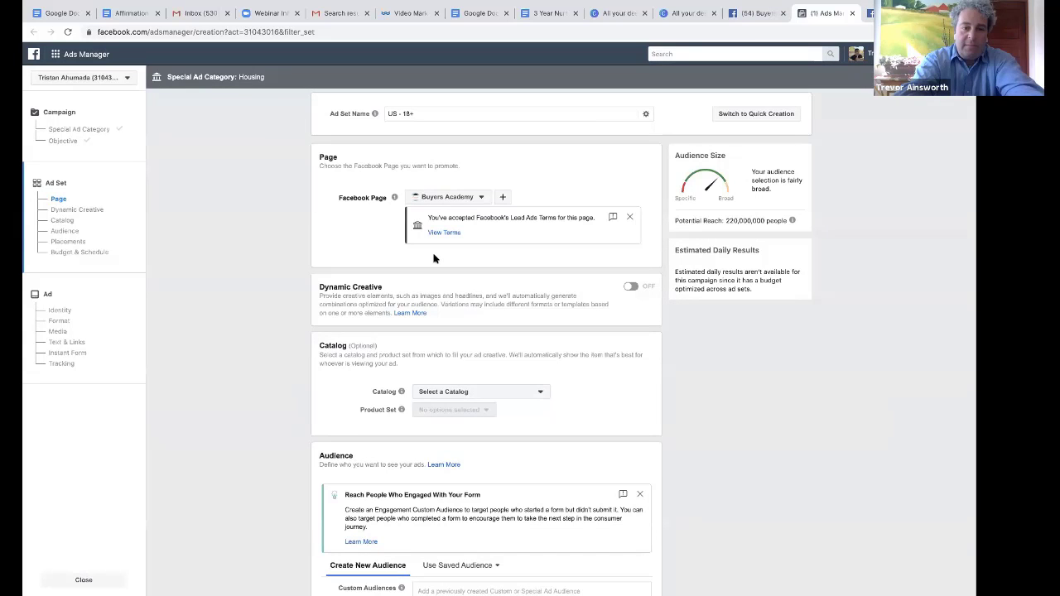
{"action": "key", "text": "ctrl+plus"}
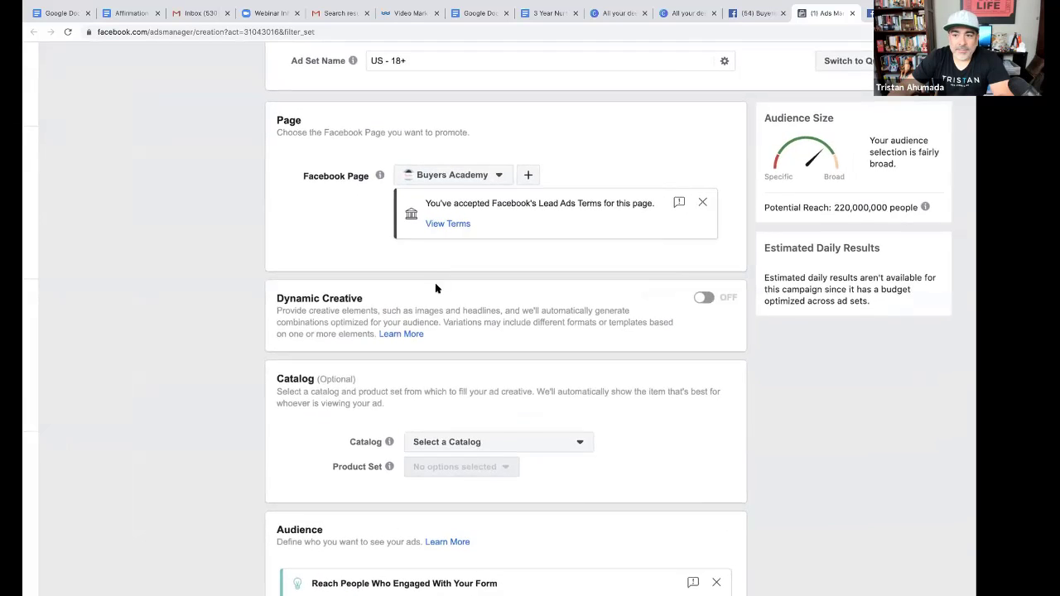
{"action": "scroll", "coordinate": [435, 289], "scroll_direction": "down", "scroll_amount": 1}
{"action": "scroll", "coordinate": [436, 291], "scroll_direction": "down", "scroll_amount": 1}
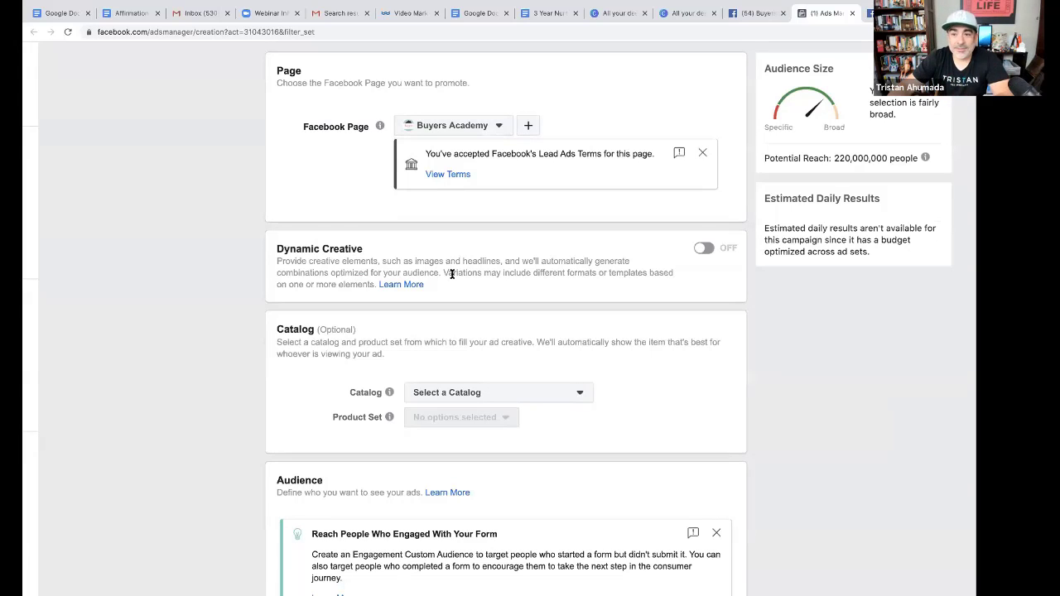
{"action": "scroll", "coordinate": [452, 274], "scroll_direction": "down", "scroll_amount": 1}
{"action": "scroll", "coordinate": [452, 274], "scroll_direction": "down", "scroll_amount": 1}
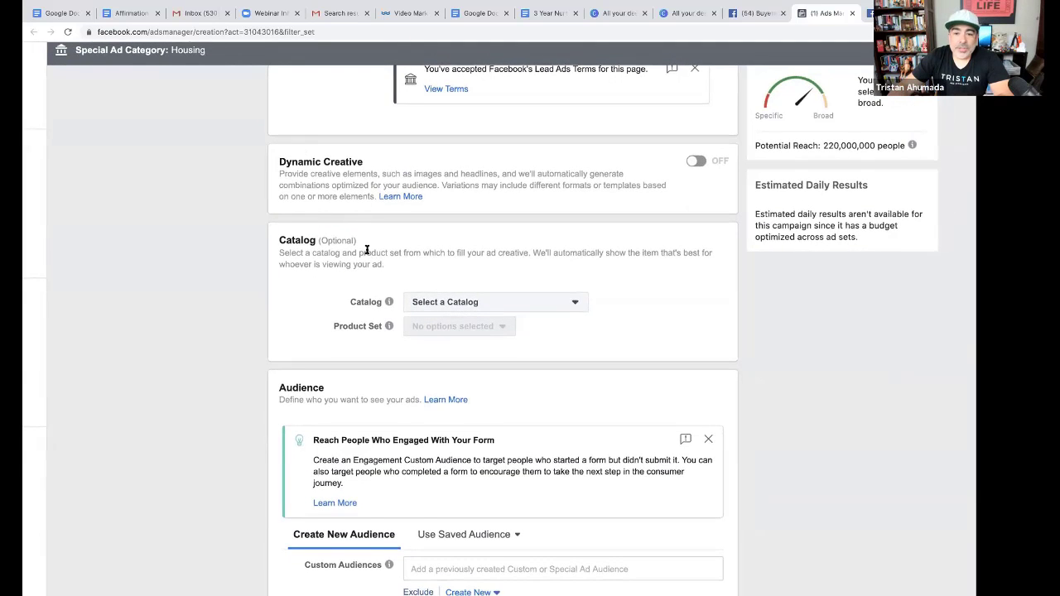
{"action": "scroll", "coordinate": [367, 252], "scroll_direction": "down", "scroll_amount": 2}
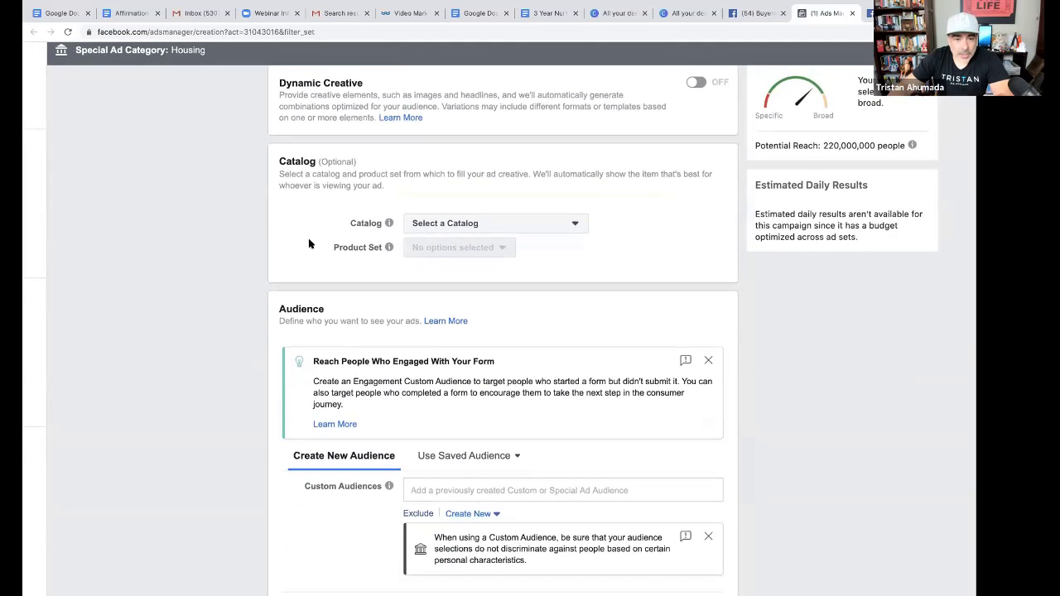
{"action": "scroll", "coordinate": [449, 320], "scroll_direction": "down", "scroll_amount": 3}
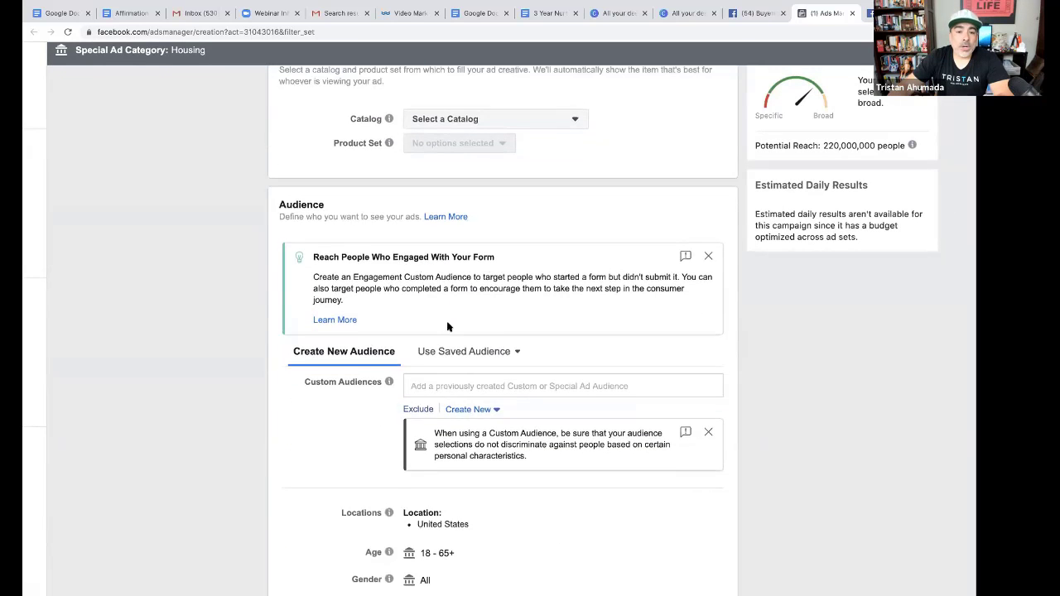
{"action": "scroll", "coordinate": [284, 184], "scroll_direction": "up", "scroll_amount": 5}
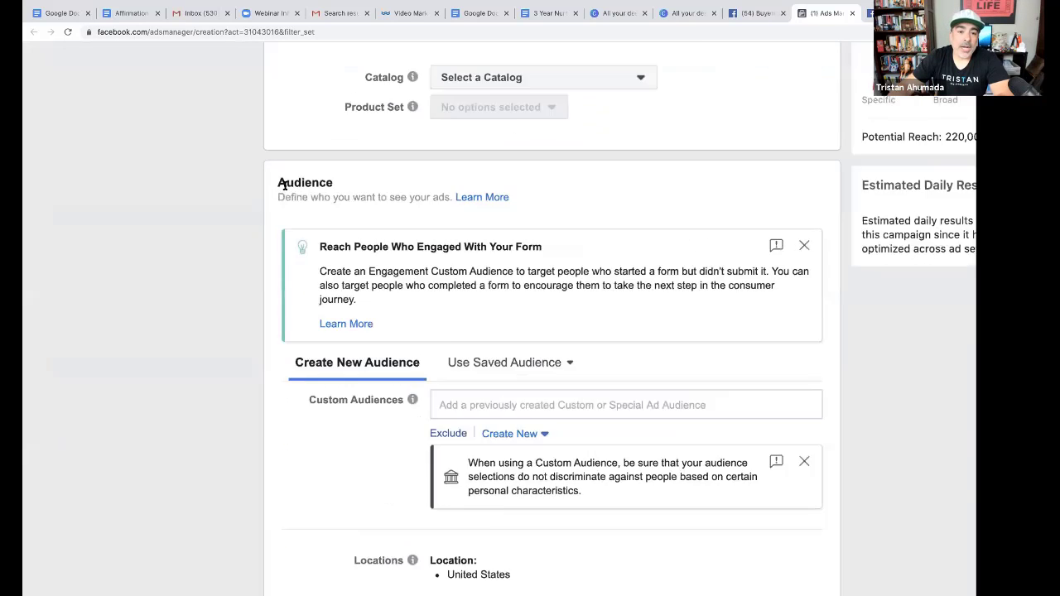
{"action": "key", "text": "ctrl+0"}
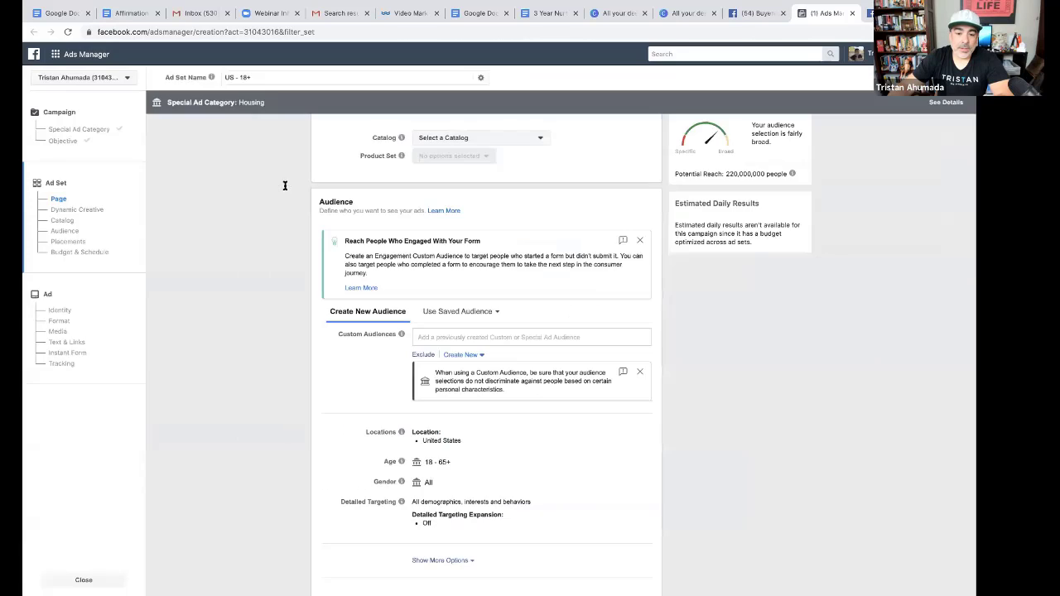
{"action": "scroll", "coordinate": [386, 249], "scroll_direction": "down", "scroll_amount": 2}
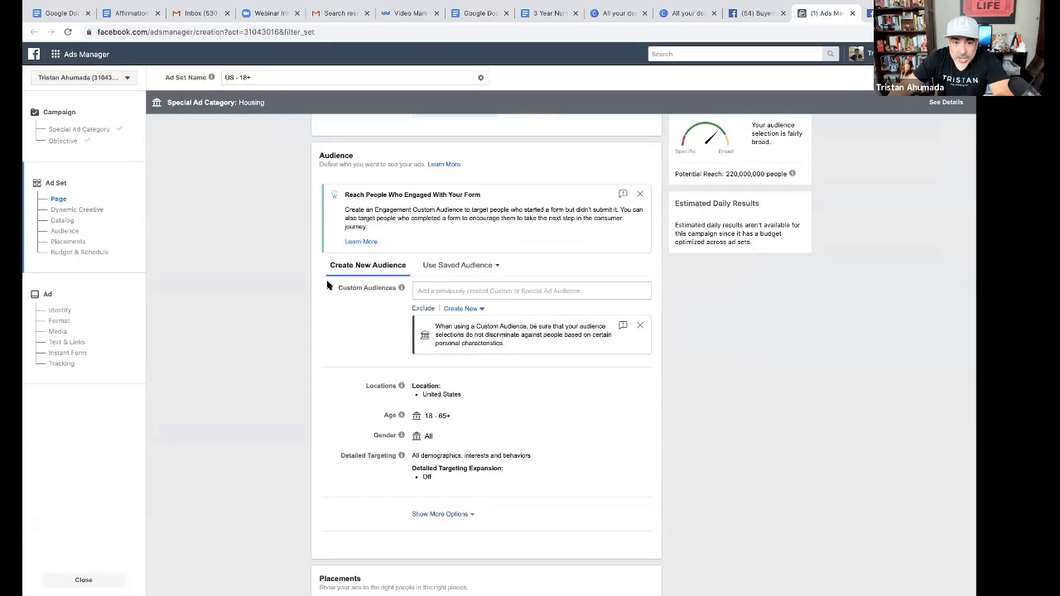
{"action": "scroll", "coordinate": [372, 307], "scroll_direction": "down", "scroll_amount": 2}
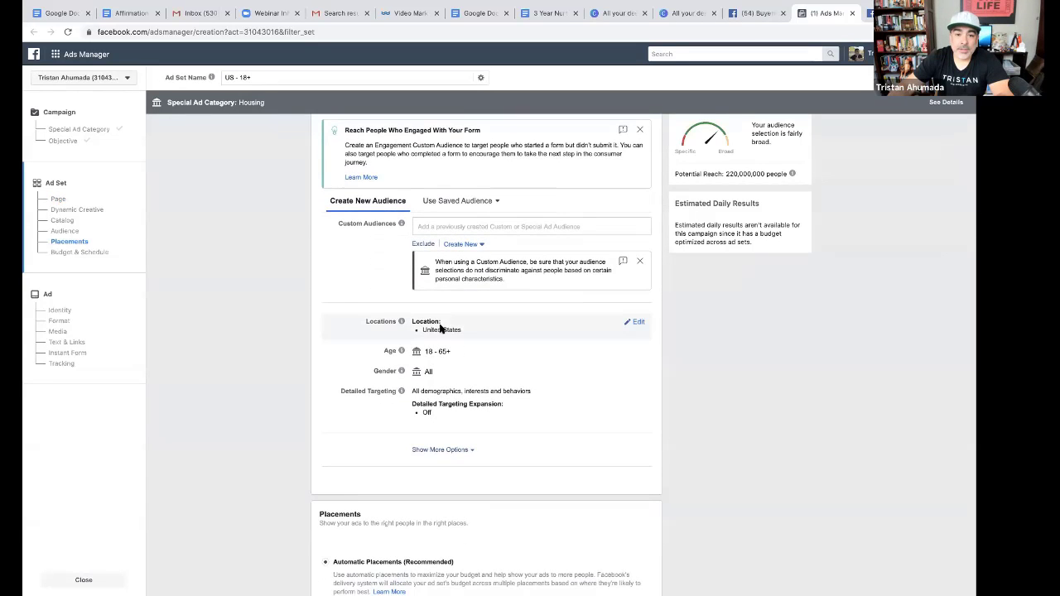
Replace United States with the city of Westlake Village, California as the audience's targeted location
{"action": "left_click", "coordinate": [635, 321]}
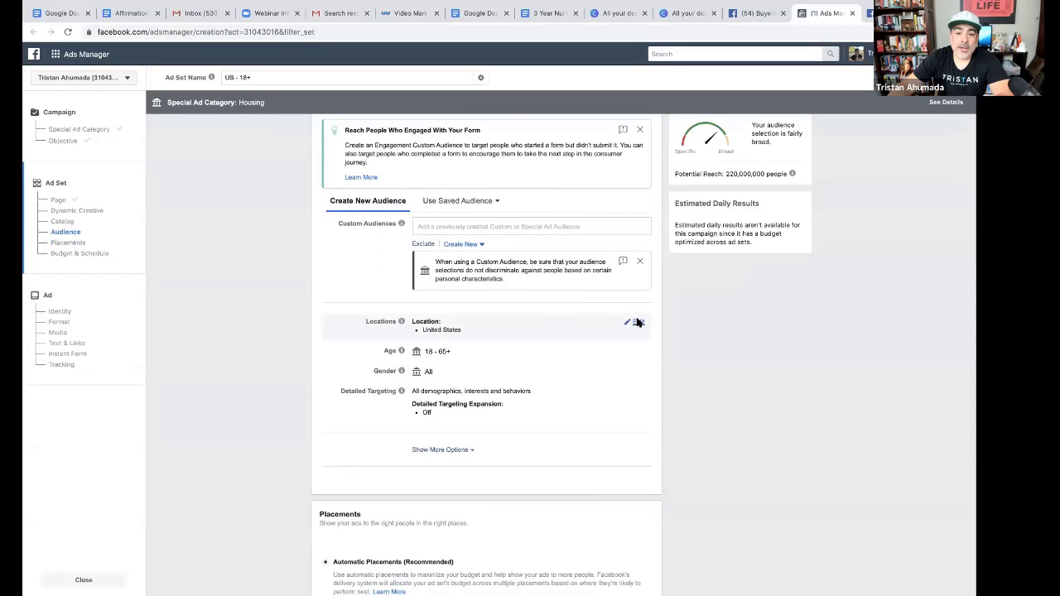
{"action": "scroll", "coordinate": [568, 330], "scroll_direction": "down", "scroll_amount": 1}
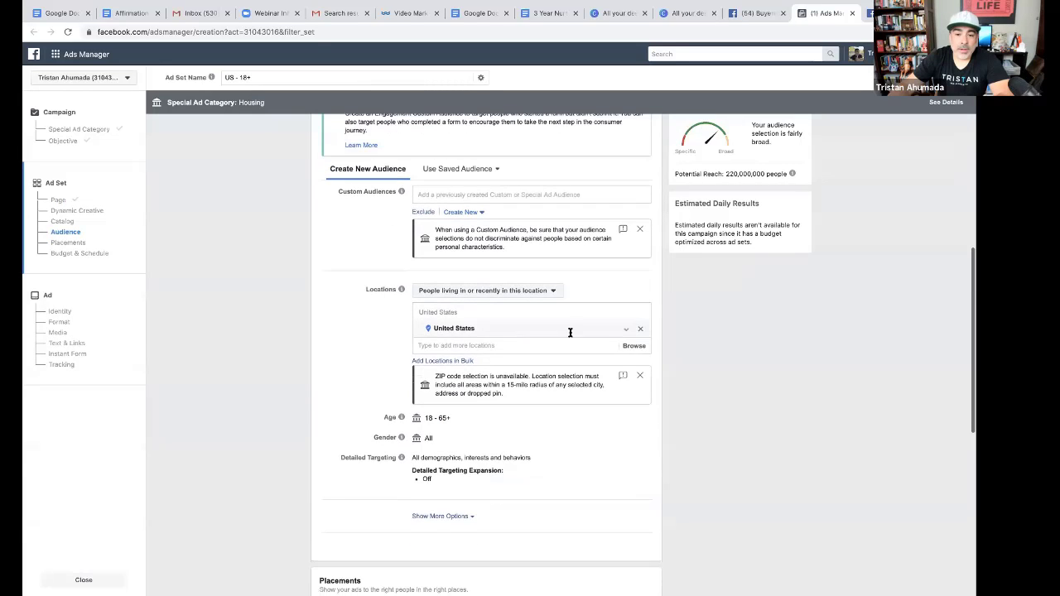
{"action": "left_click", "coordinate": [641, 332]}
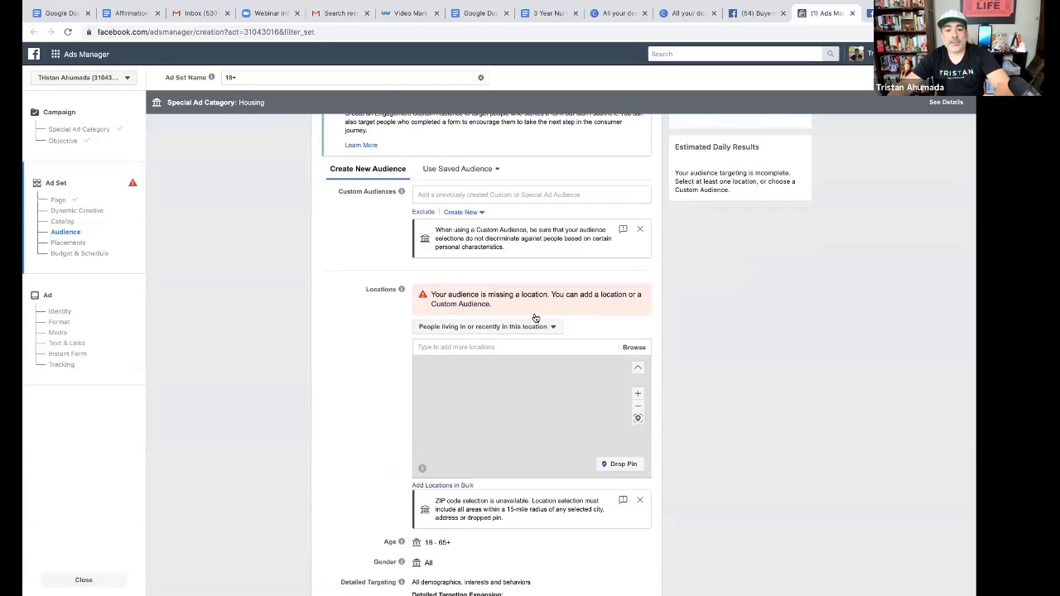
{"action": "left_click", "coordinate": [474, 347]}
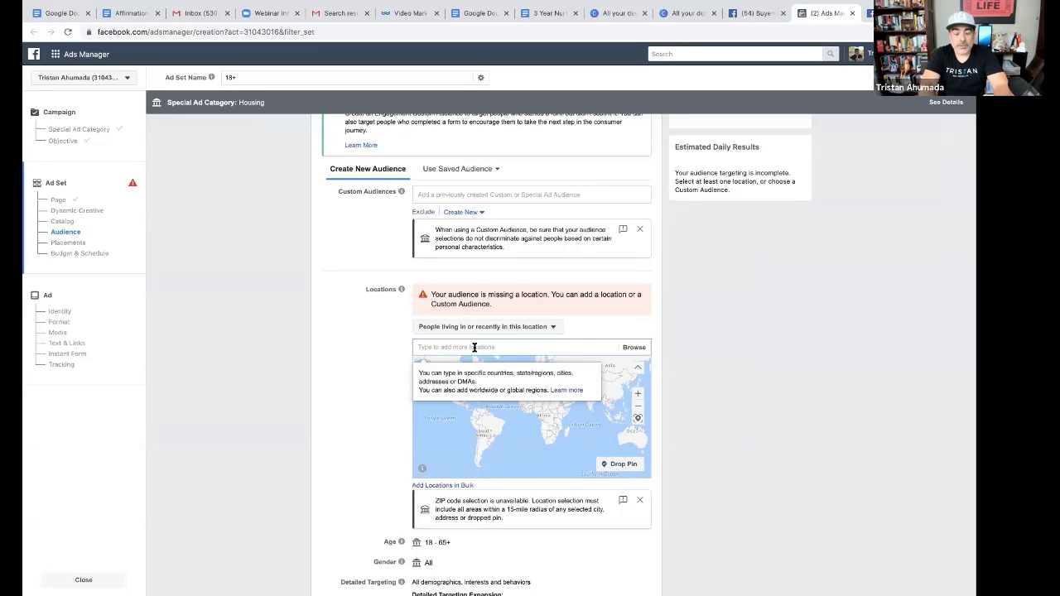
{"action": "type", "text": "W"}
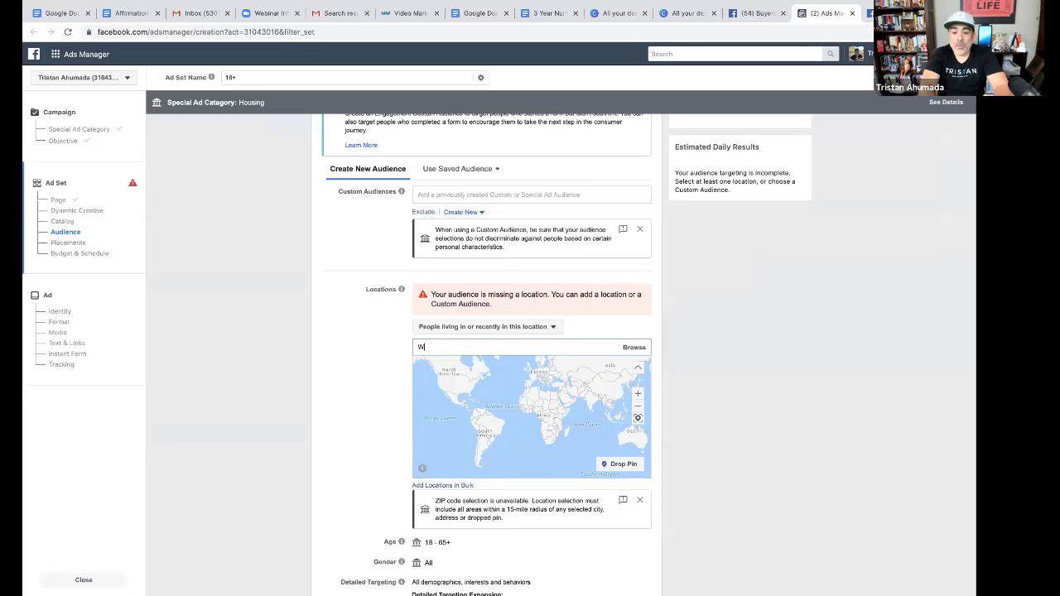
{"action": "type", "text": "estlake Village"}
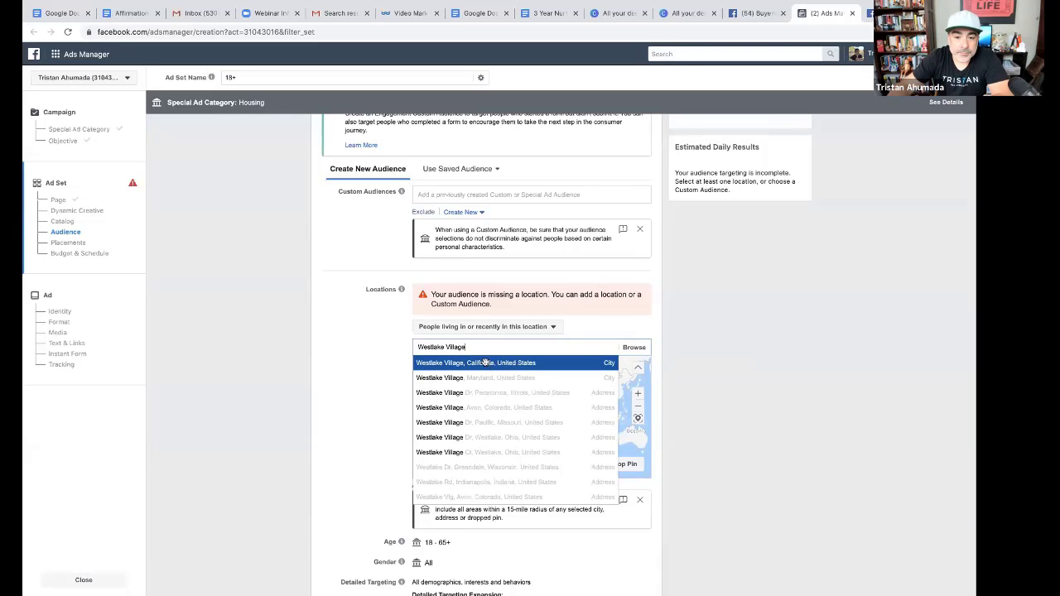
{"action": "left_click", "coordinate": [484, 362]}
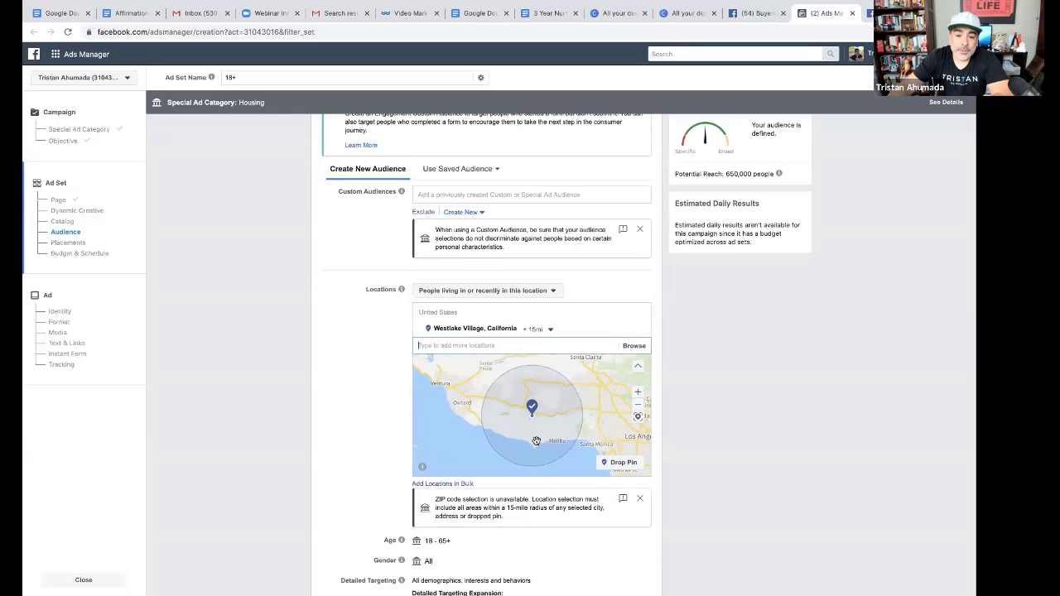
Set the targeting radius around Westlake Village to 25 miles
{"action": "left_click", "coordinate": [547, 331]}
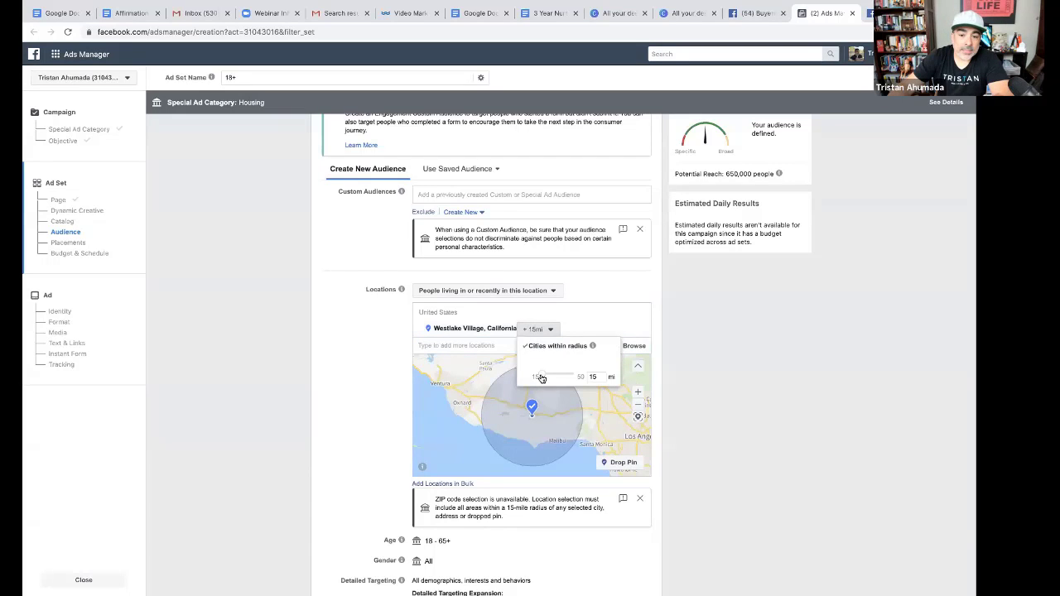
{"action": "scroll", "coordinate": [541, 378], "scroll_direction": "up", "scroll_amount": 5}
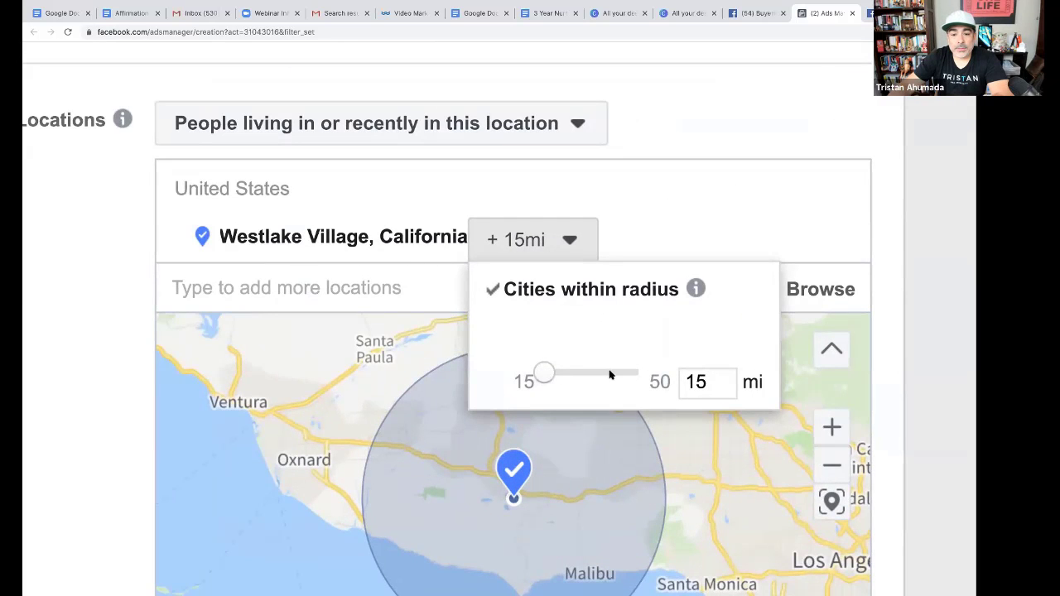
{"action": "left_click", "coordinate": [705, 386]}
{"action": "key", "text": "BackSpace"}
{"action": "key", "text": "BackSpace"}
{"action": "type", "text": "25"}
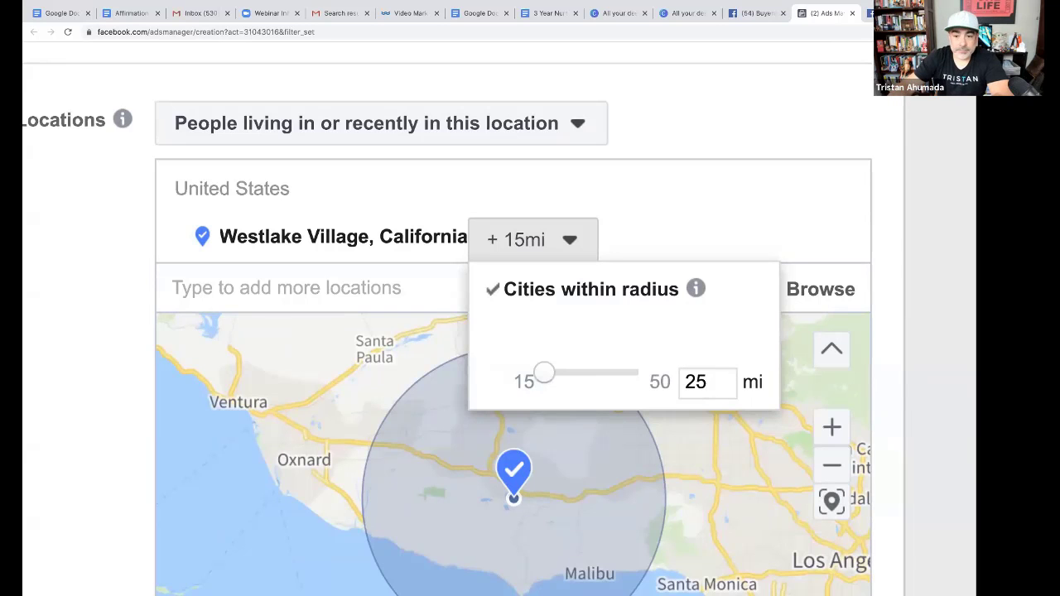
{"action": "key", "text": "Return"}
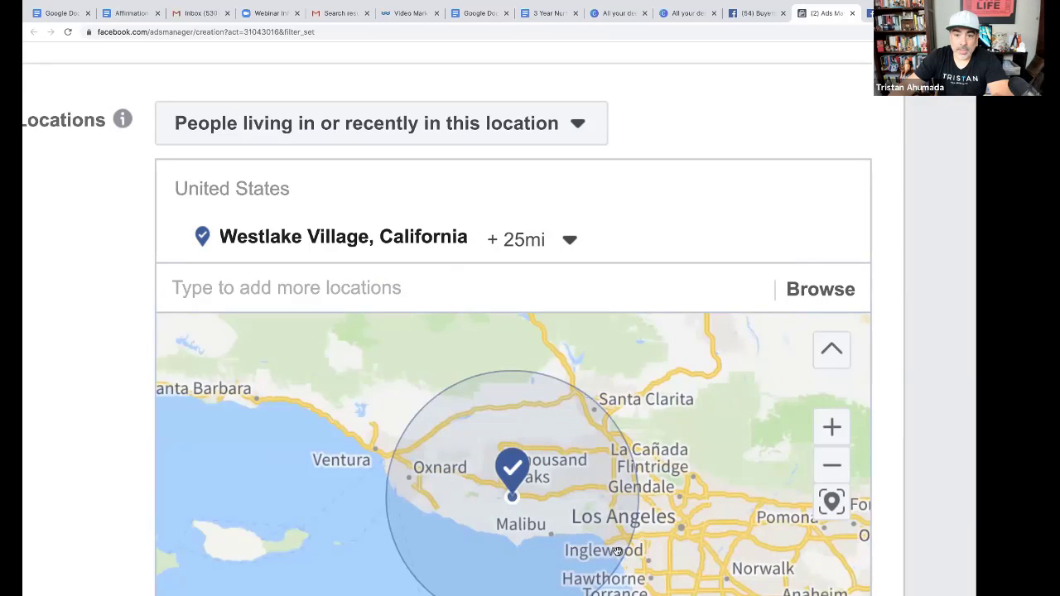
Reduce the targeting radius around Westlake Village to 15 miles
{"action": "left_click", "coordinate": [560, 240]}
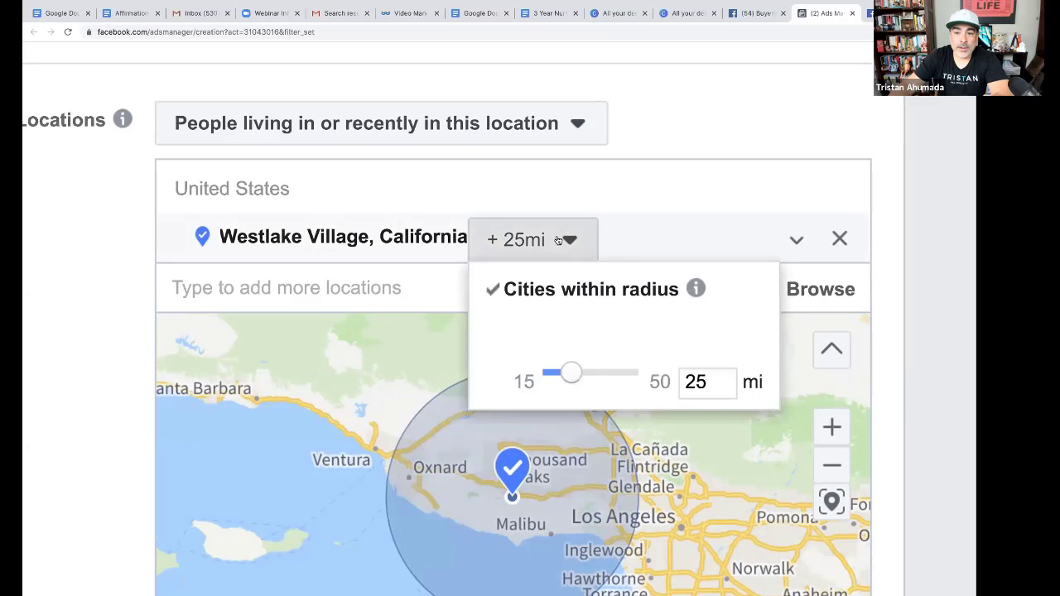
{"action": "left_click_drag", "start_coordinate": [569, 373], "coordinate": [544, 378]}
{"action": "left_click", "coordinate": [569, 239]}
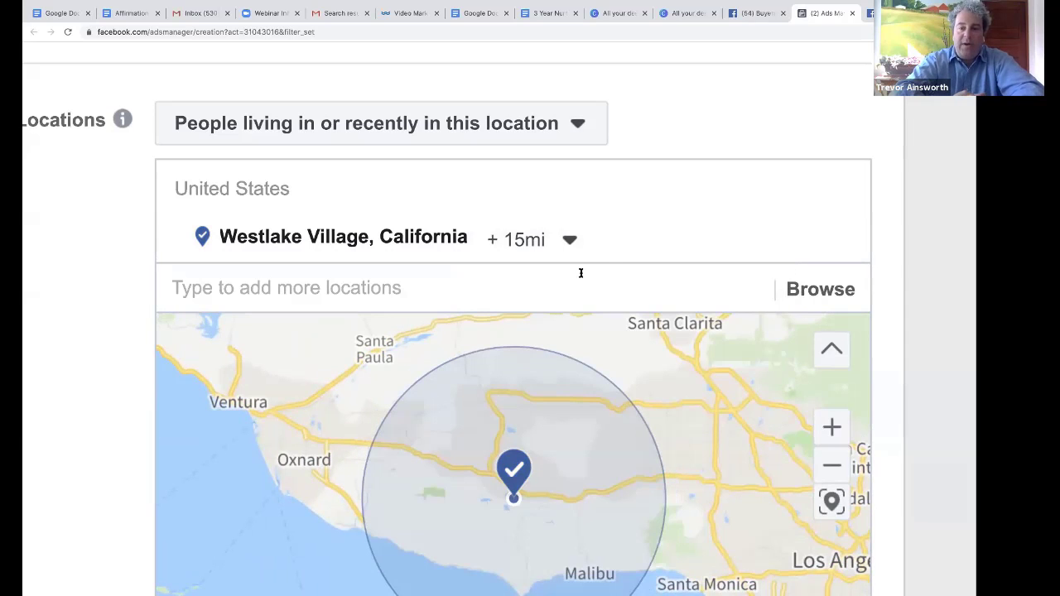
Examine the location limits and the audience's age, gender and detailed targeting settings above Placements
{"action": "scroll", "coordinate": [575, 263], "scroll_direction": "down", "scroll_amount": 5}
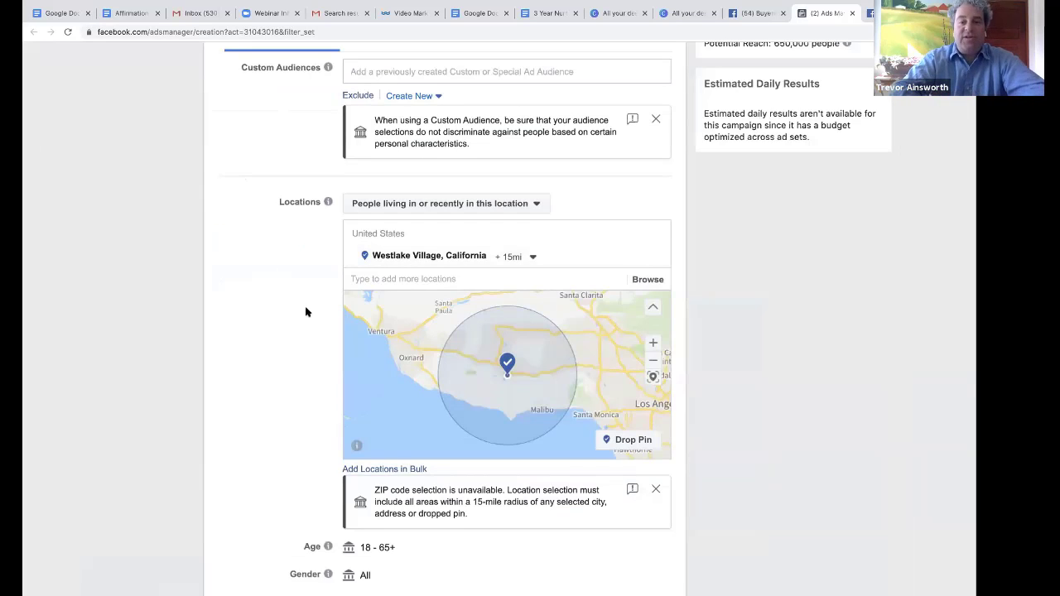
{"action": "scroll", "coordinate": [306, 311], "scroll_direction": "down", "scroll_amount": 3}
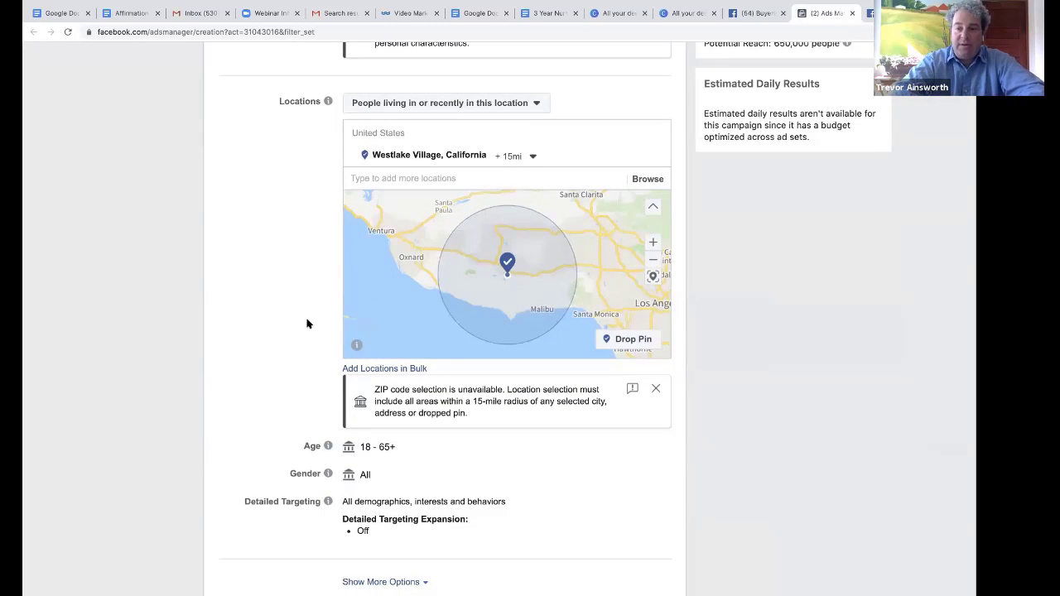
{"action": "scroll", "coordinate": [308, 304], "scroll_direction": "down", "scroll_amount": 2}
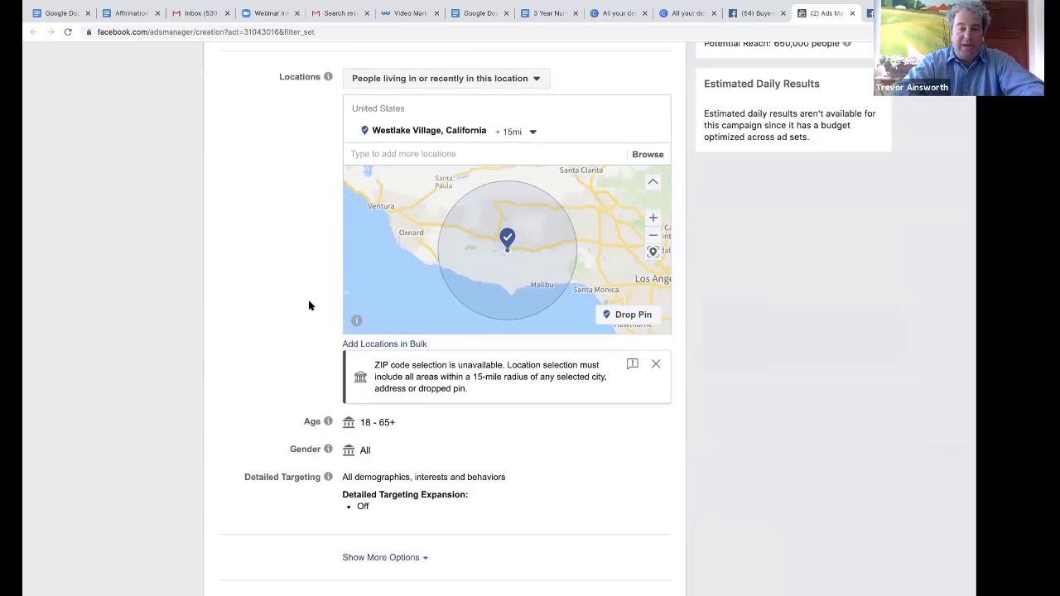
{"action": "scroll", "coordinate": [309, 306], "scroll_direction": "up", "scroll_amount": 1}
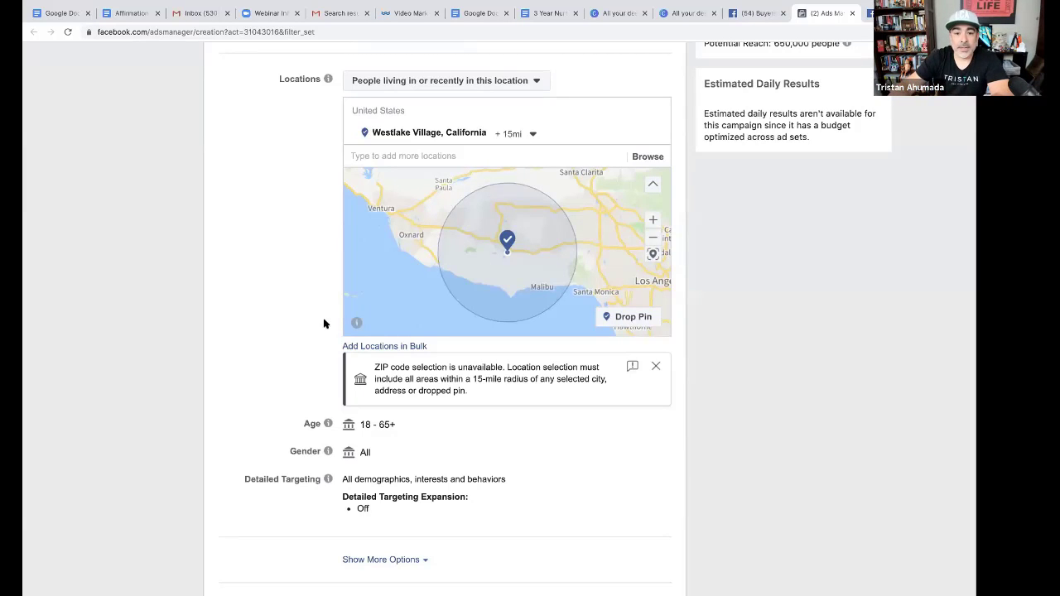
{"action": "scroll", "coordinate": [316, 341], "scroll_direction": "down", "scroll_amount": 2}
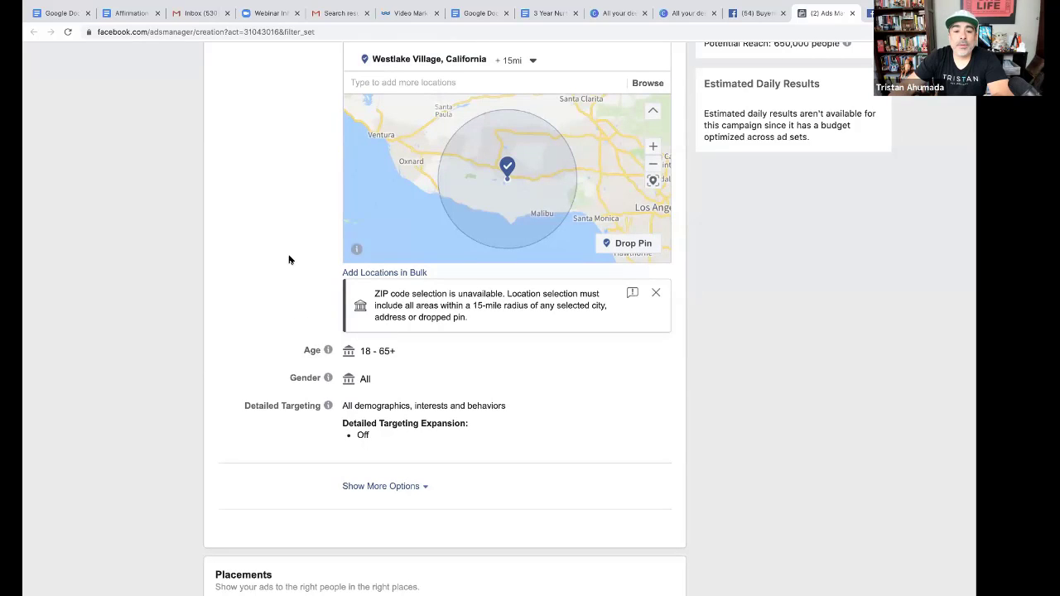
{"action": "scroll", "coordinate": [289, 260], "scroll_direction": "down", "scroll_amount": 1}
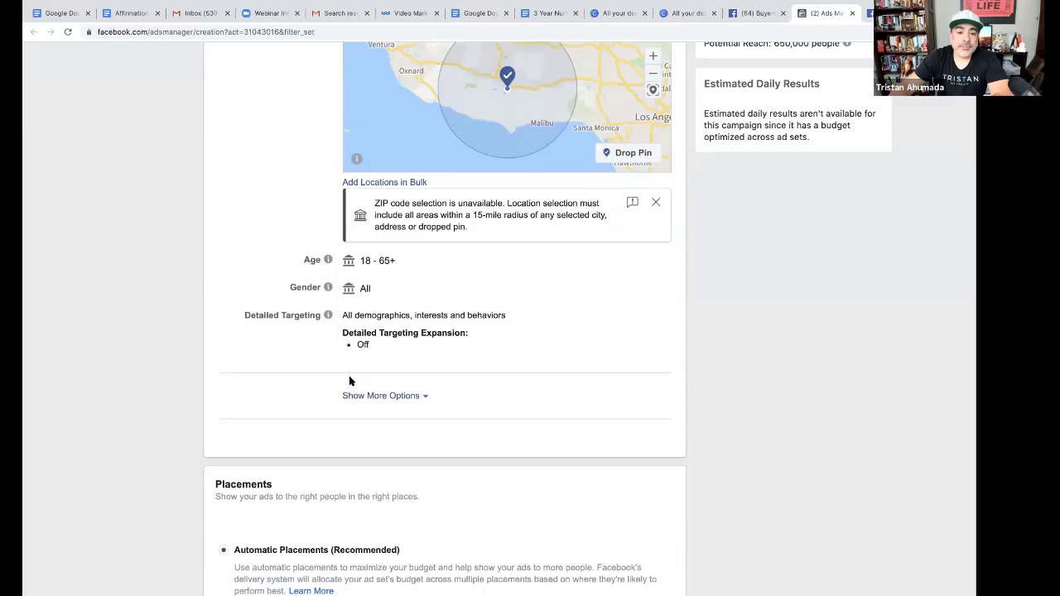
Add the Zillow interest to the audience's detailed targeting by searching for "zillow"
{"action": "scroll", "coordinate": [350, 380], "scroll_direction": "down", "scroll_amount": 1}
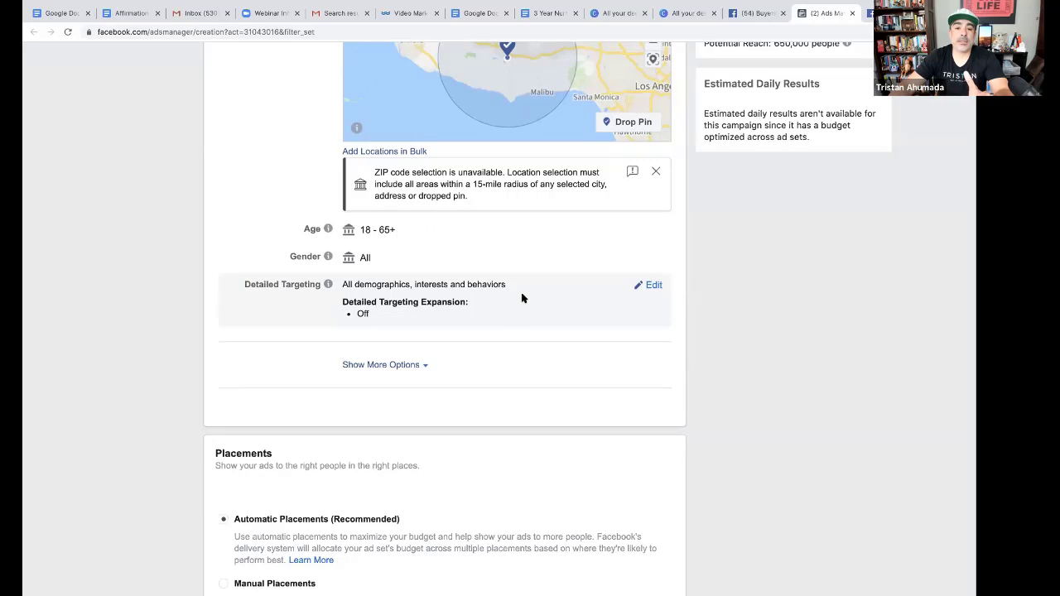
{"action": "left_click", "coordinate": [651, 286]}
{"action": "left_click", "coordinate": [472, 310]}
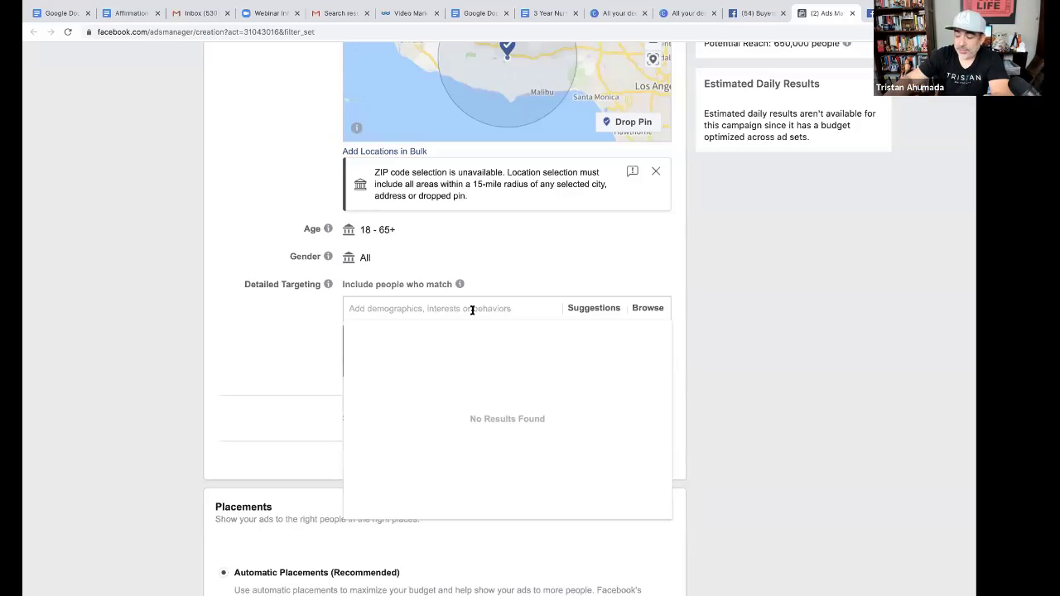
{"action": "scroll", "coordinate": [472, 310], "scroll_direction": "up", "scroll_amount": 5}
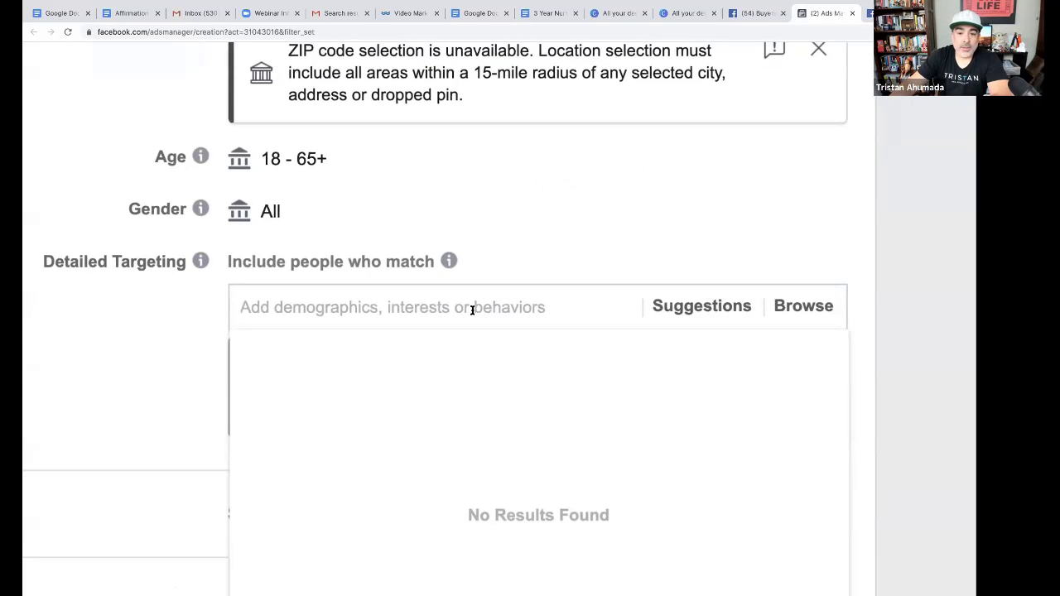
{"action": "type", "text": "zil"}
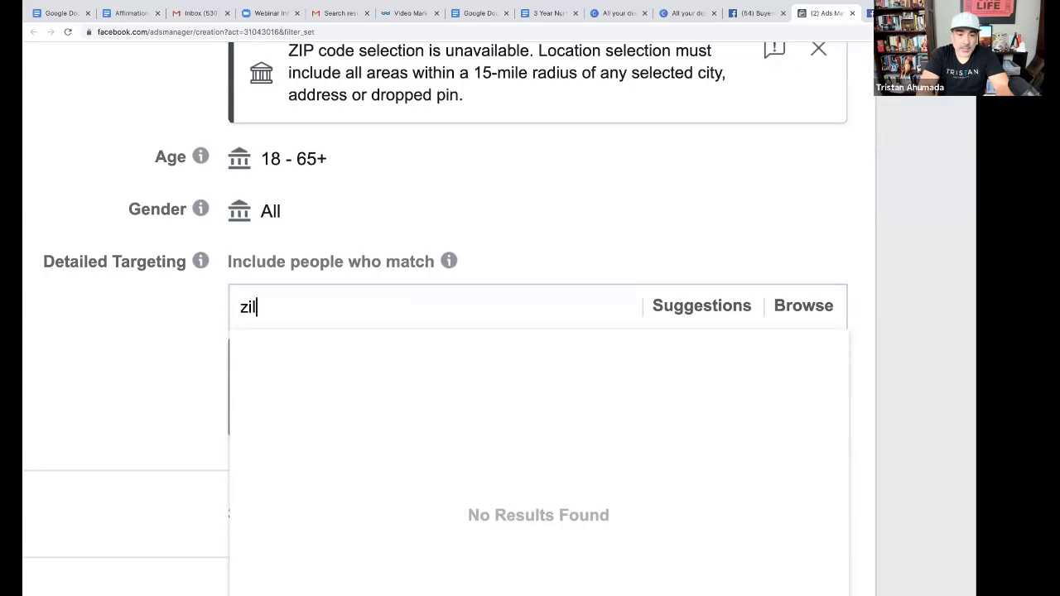
{"action": "type", "text": "low"}
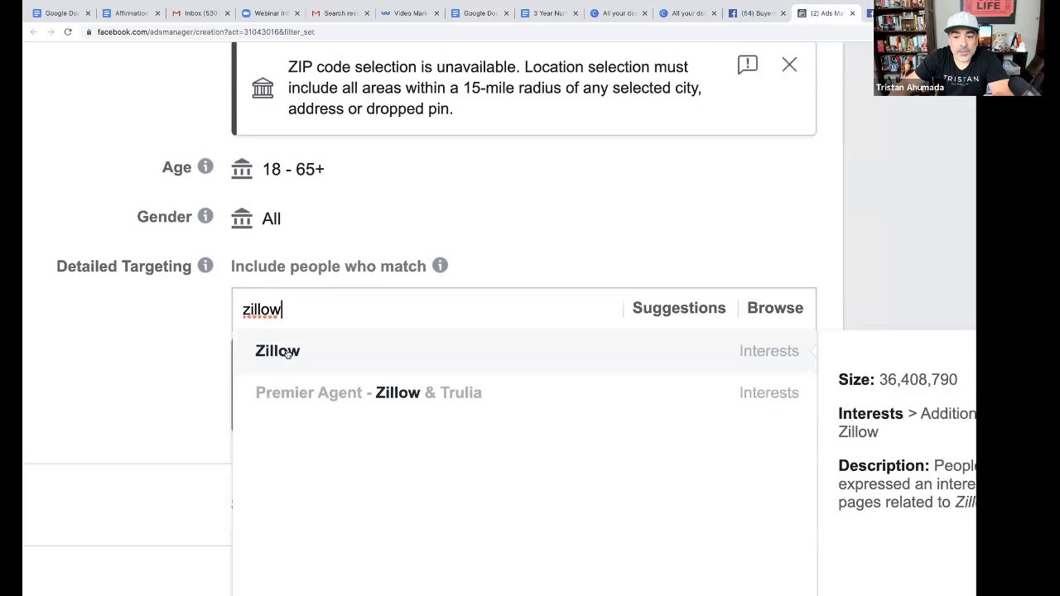
{"action": "key", "text": "super+minus"}
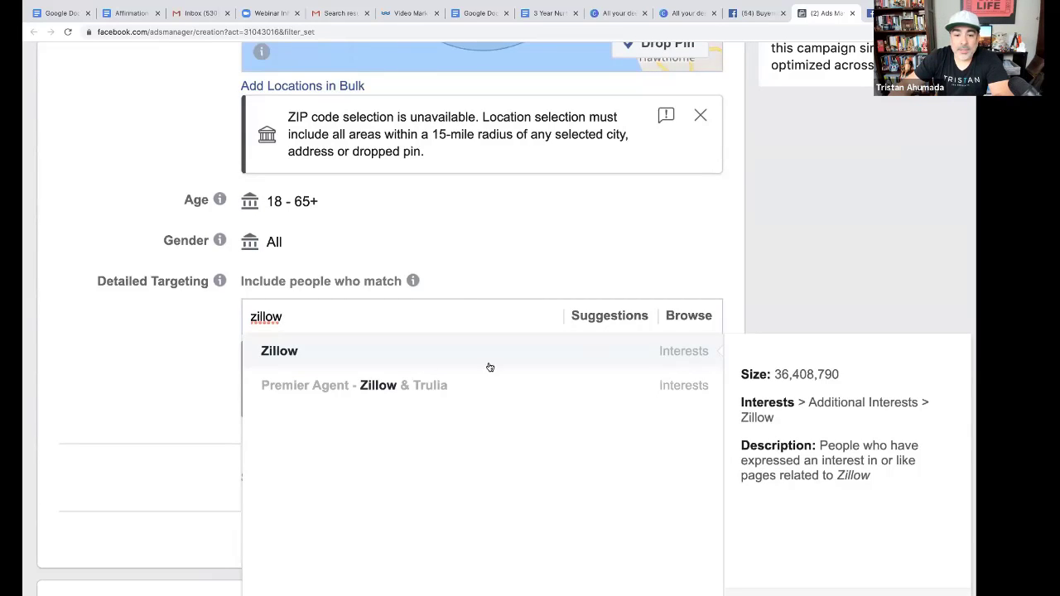
{"action": "left_click", "coordinate": [335, 355]}
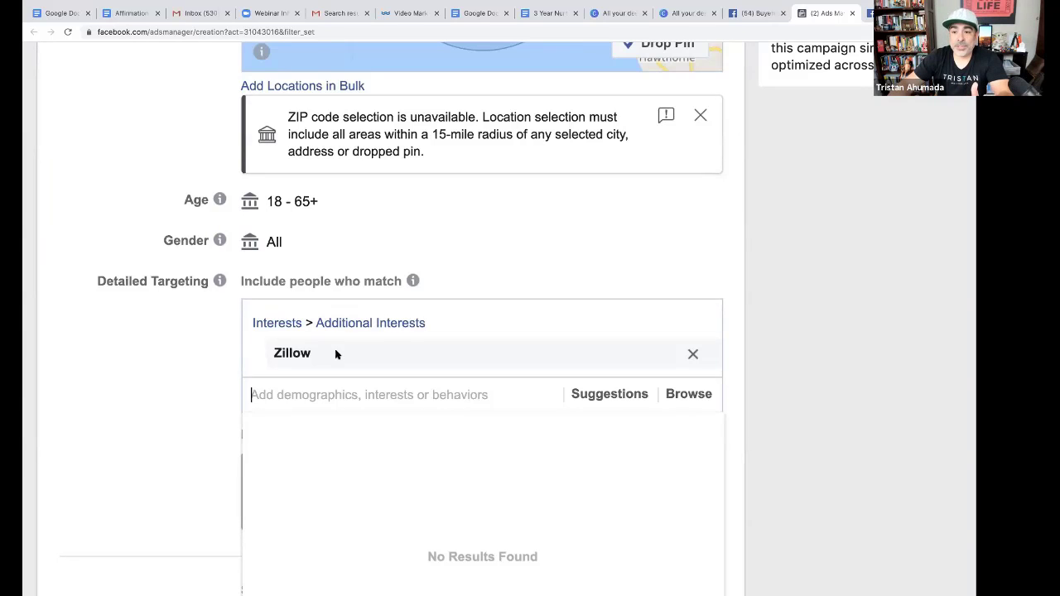
Review the suggested interests related to Zillow and add First-time buyer to the detailed targeting
{"action": "left_click", "coordinate": [614, 397]}
{"action": "scroll", "coordinate": [625, 282], "scroll_direction": "down", "scroll_amount": 2}
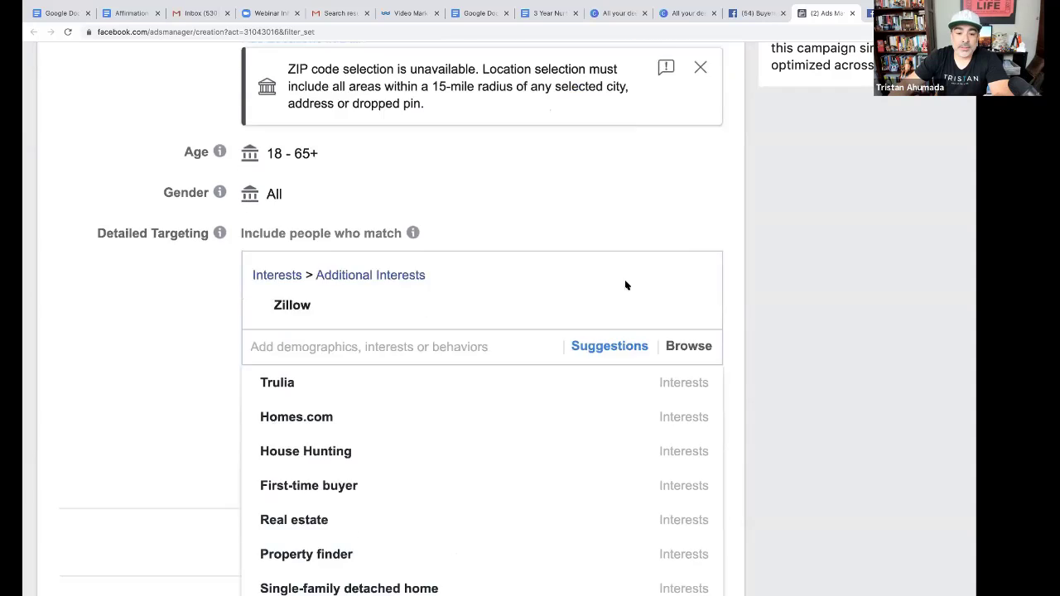
{"action": "scroll", "coordinate": [627, 287], "scroll_direction": "down", "scroll_amount": 3}
{"action": "scroll", "coordinate": [625, 286], "scroll_direction": "up", "scroll_amount": 2}
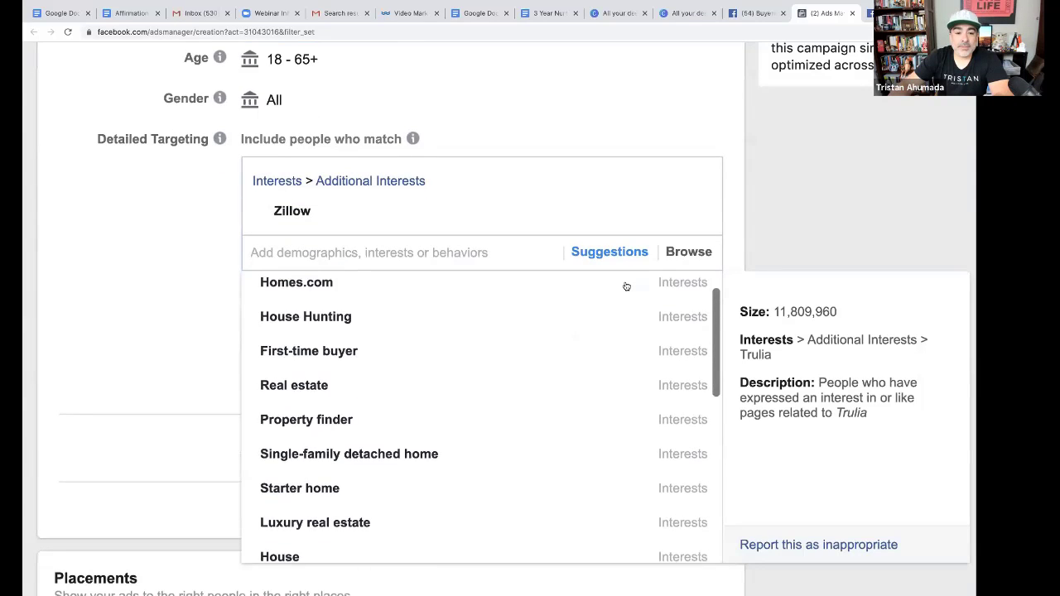
{"action": "scroll", "coordinate": [362, 379], "scroll_direction": "up", "scroll_amount": 1}
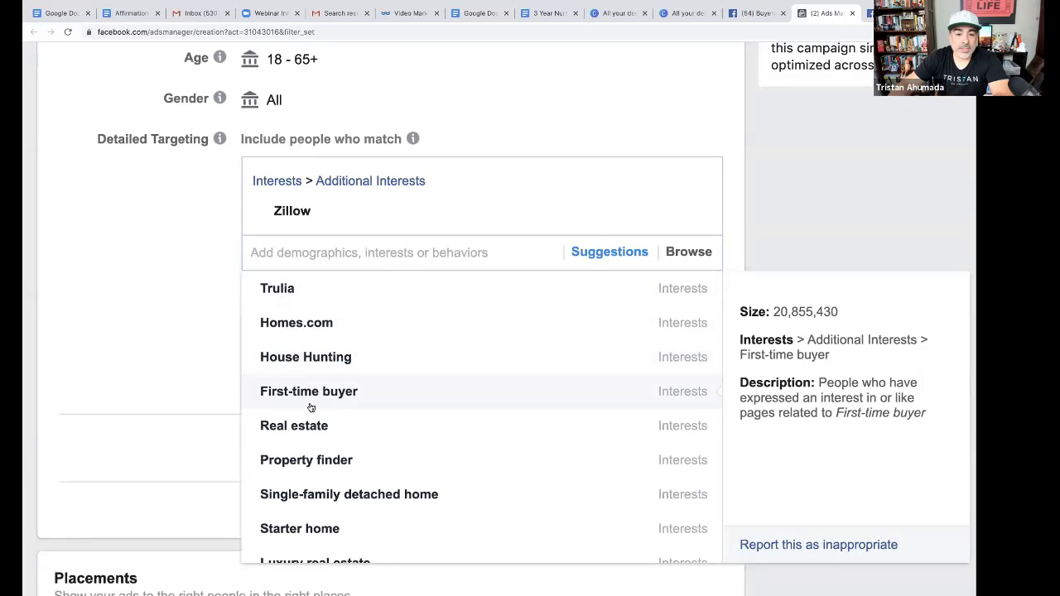
{"action": "scroll", "coordinate": [305, 448], "scroll_direction": "down", "scroll_amount": 3}
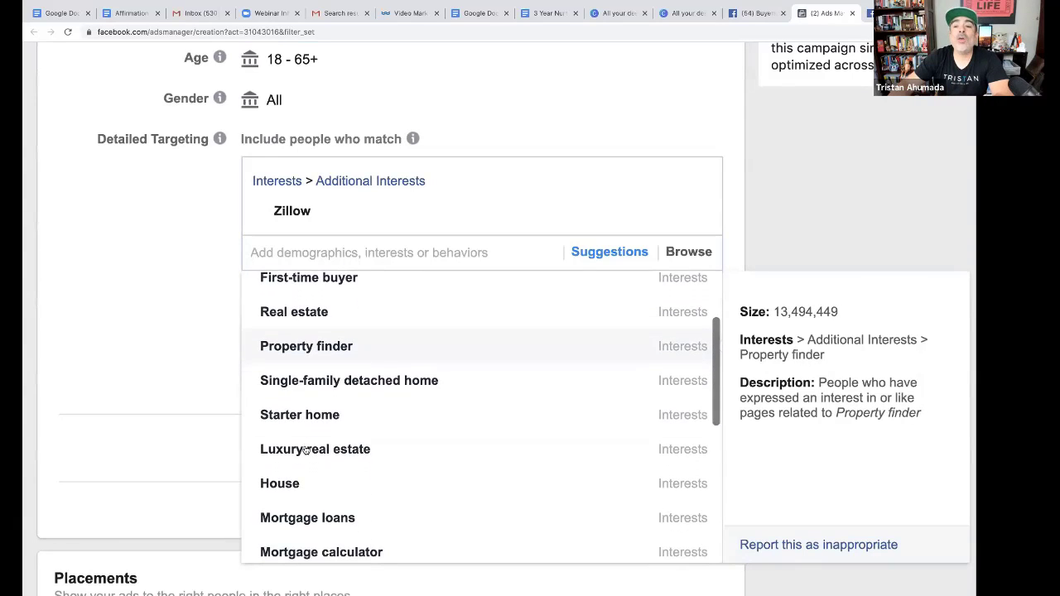
{"action": "scroll", "coordinate": [305, 448], "scroll_direction": "down", "scroll_amount": 2}
{"action": "scroll", "coordinate": [305, 450], "scroll_direction": "up", "scroll_amount": 4}
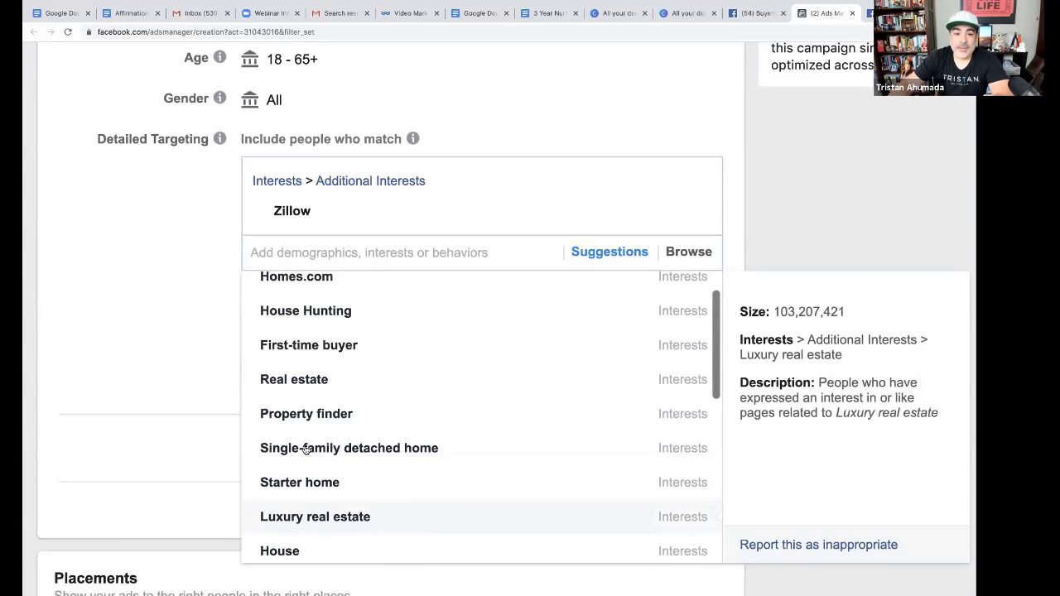
{"action": "scroll", "coordinate": [305, 450], "scroll_direction": "up", "scroll_amount": 1}
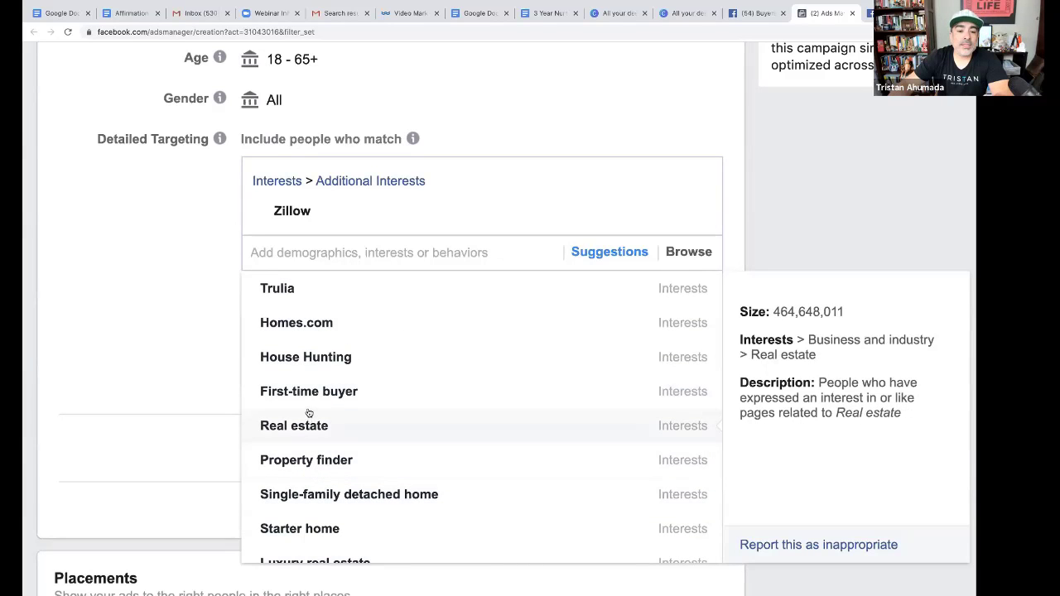
{"action": "scroll", "coordinate": [329, 378], "scroll_direction": "down", "scroll_amount": 1}
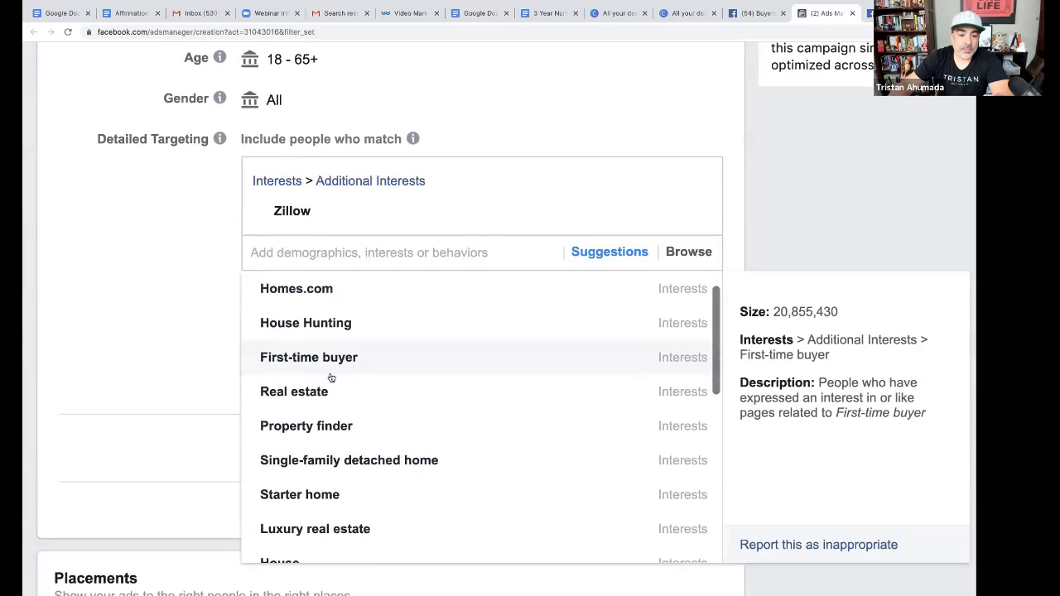
{"action": "scroll", "coordinate": [330, 378], "scroll_direction": "up", "scroll_amount": 1}
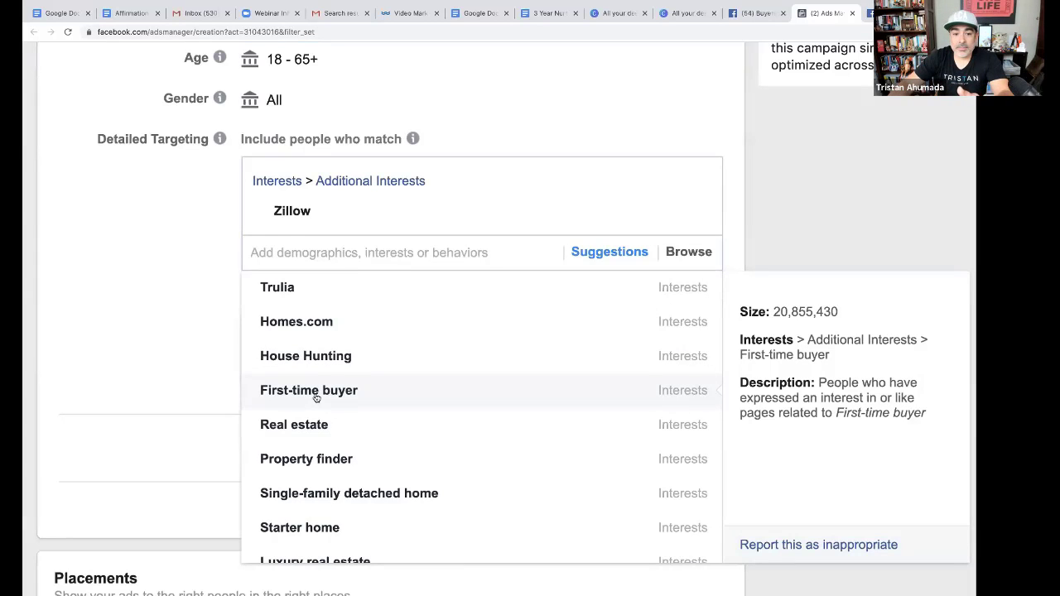
{"action": "left_click", "coordinate": [316, 398]}
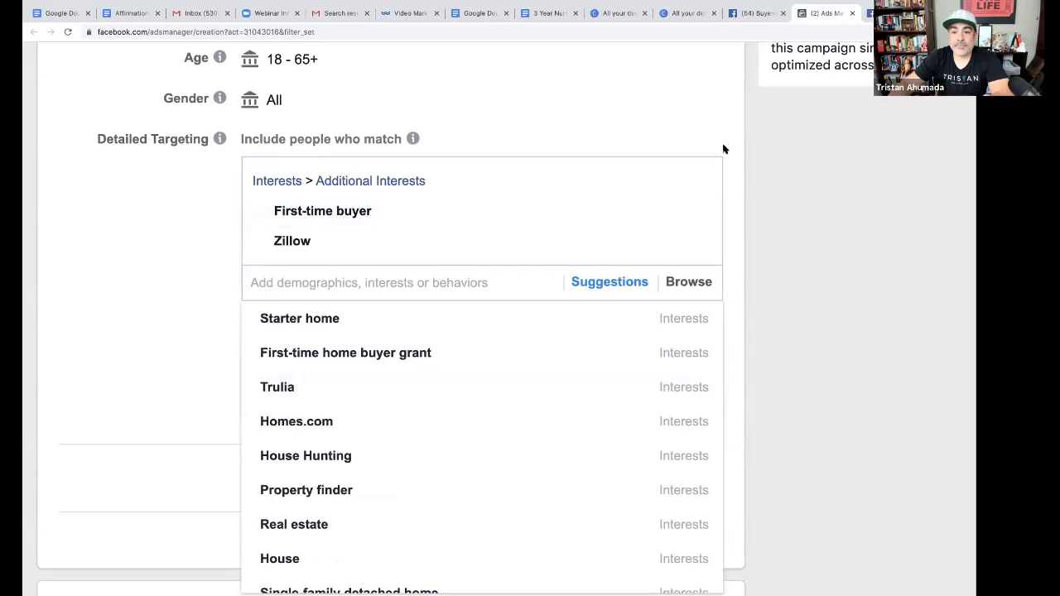
{"action": "left_click", "coordinate": [733, 163]}
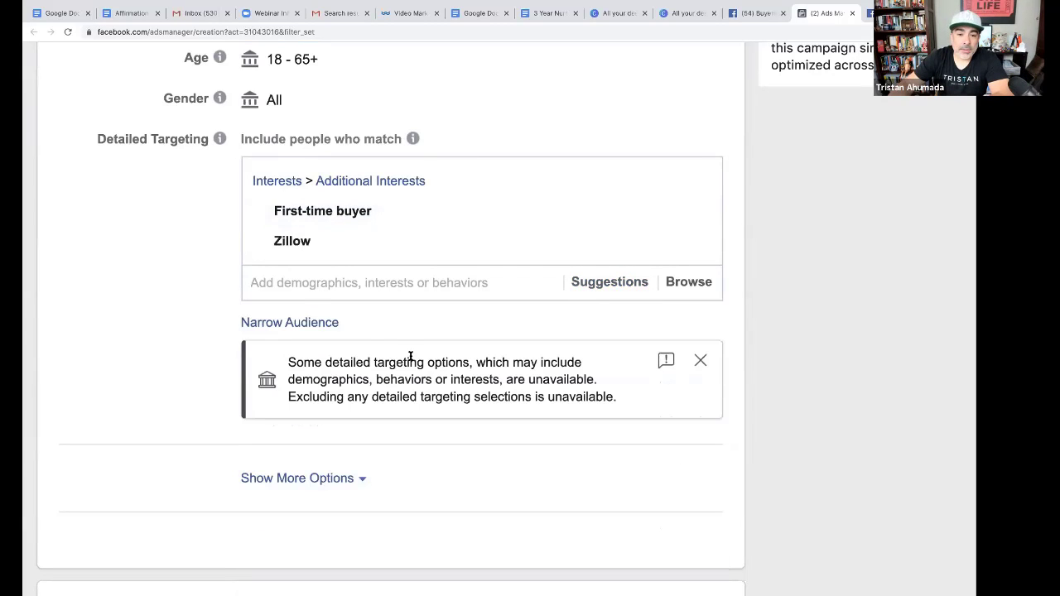
Examine the audience size gauge and the potential reach, including how that number is estimated
{"action": "key", "text": "ctrl+minus"}
{"action": "key", "text": "ctrl+minus"}
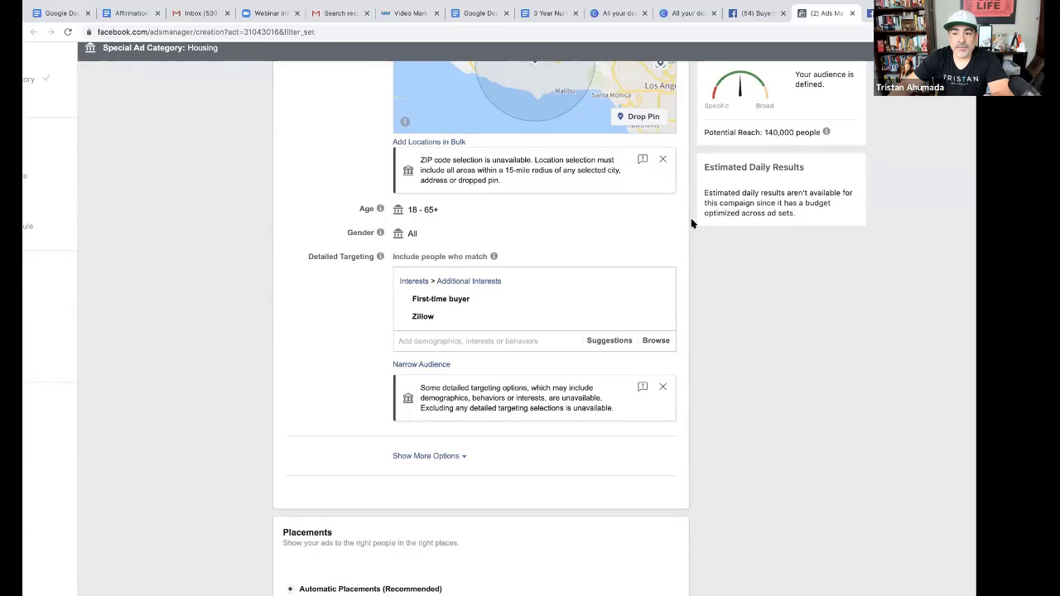
{"action": "scroll", "coordinate": [690, 225], "scroll_direction": "up", "scroll_amount": 3}
{"action": "scroll", "coordinate": [687, 276], "scroll_direction": "down", "scroll_amount": 3}
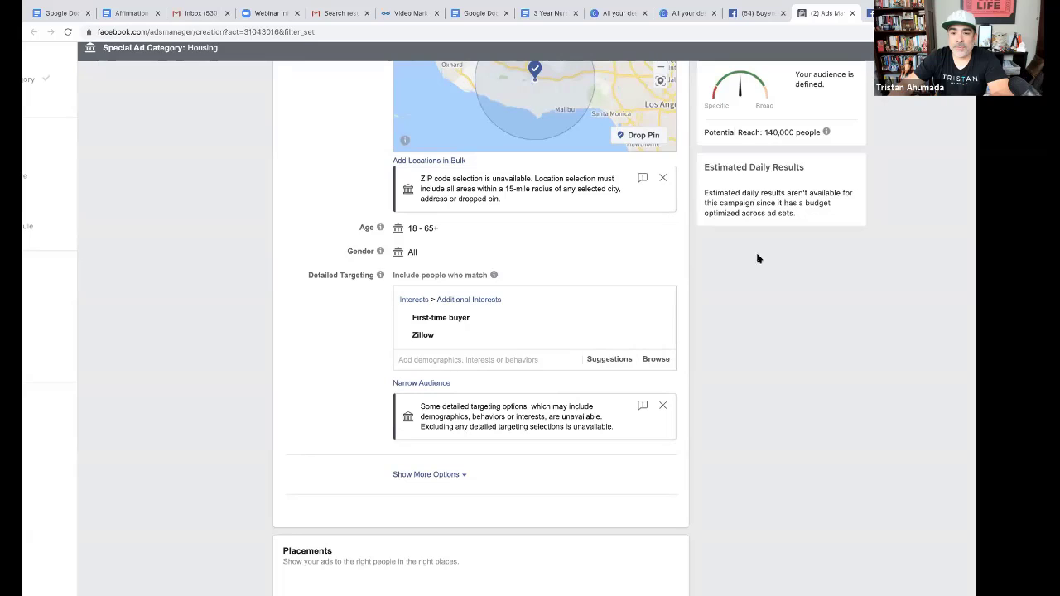
{"action": "scroll", "coordinate": [726, 298], "scroll_direction": "up", "scroll_amount": 2}
{"action": "scroll", "coordinate": [712, 315], "scroll_direction": "down", "scroll_amount": 1}
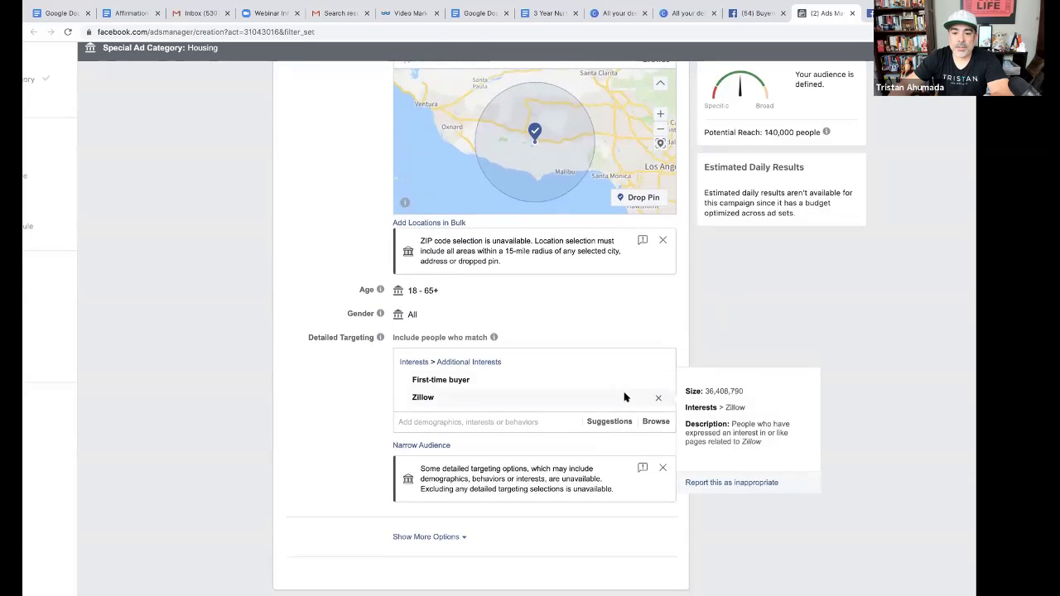
{"action": "scroll", "coordinate": [621, 398], "scroll_direction": "up", "scroll_amount": 5}
{"action": "scroll", "coordinate": [699, 230], "scroll_direction": "up", "scroll_amount": 15}
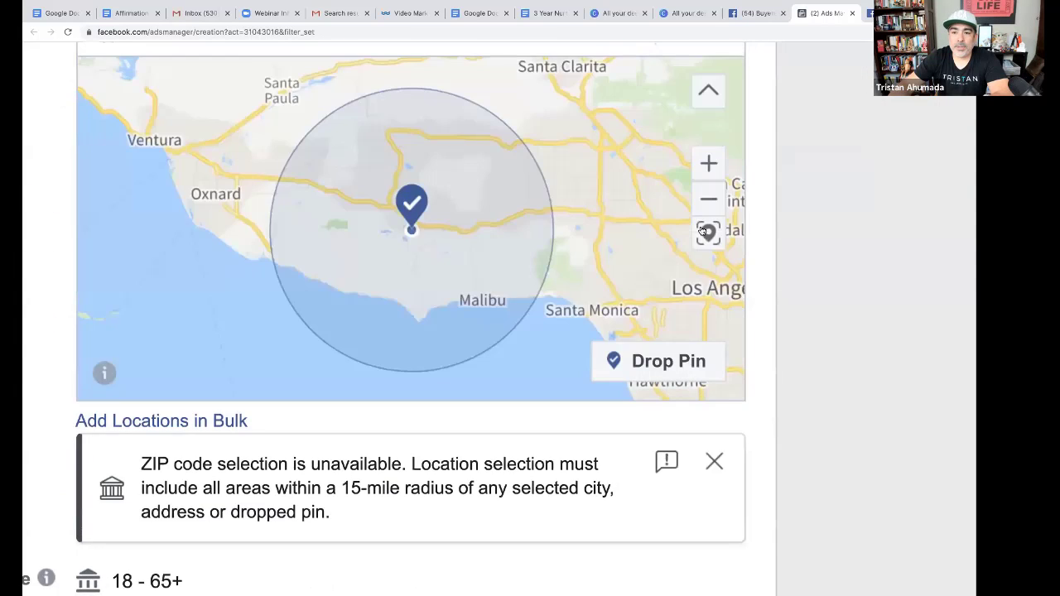
{"action": "scroll", "coordinate": [795, 261], "scroll_direction": "up", "scroll_amount": 5}
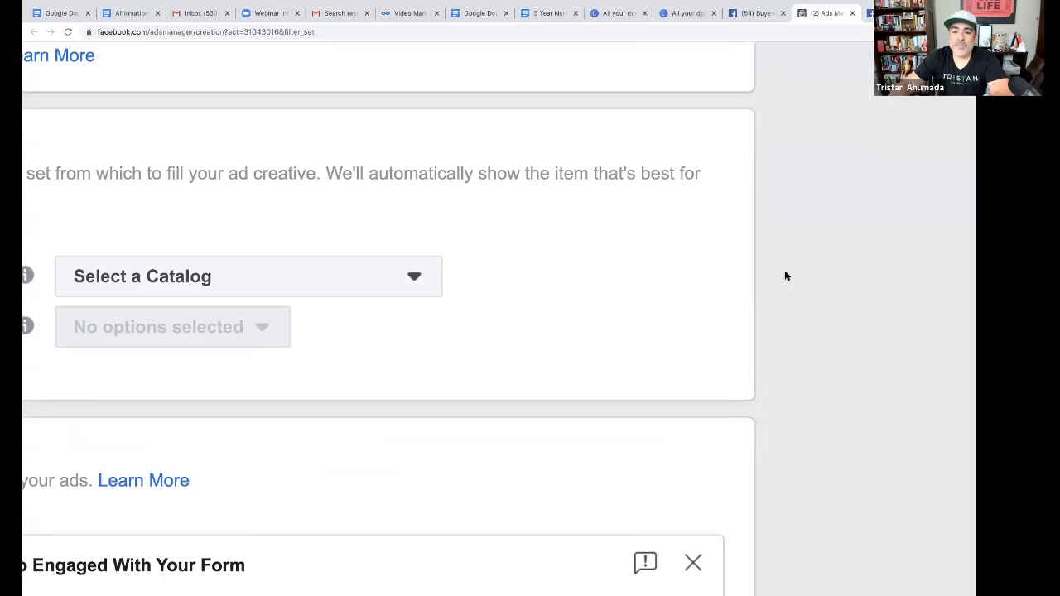
{"action": "scroll", "coordinate": [585, 338], "scroll_direction": "down", "scroll_amount": 5}
{"action": "scroll", "coordinate": [584, 341], "scroll_direction": "down", "scroll_amount": 5}
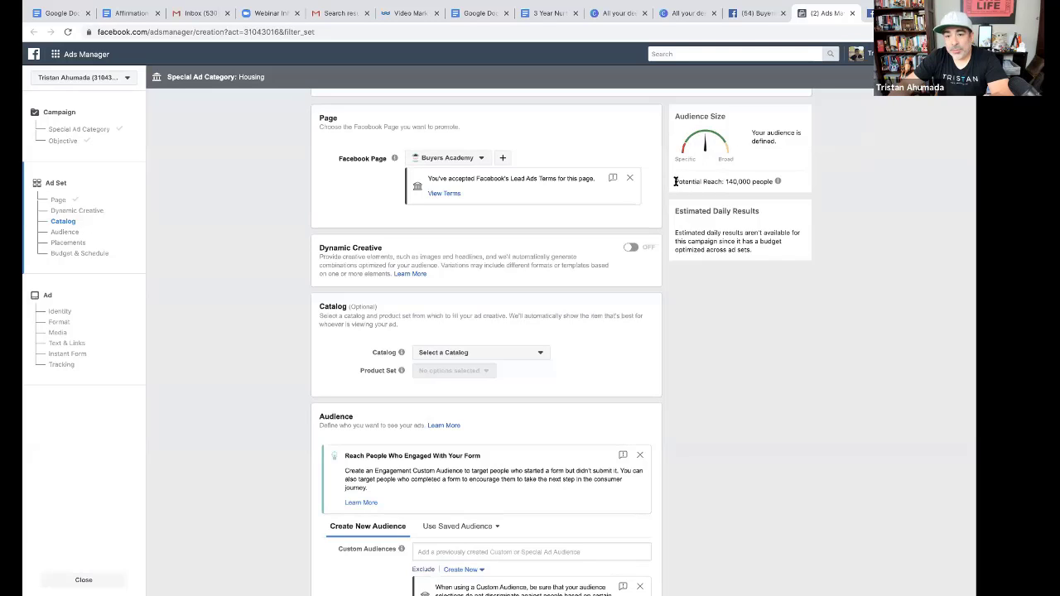
{"action": "left_click_drag", "start_coordinate": [675, 182], "coordinate": [773, 183]}
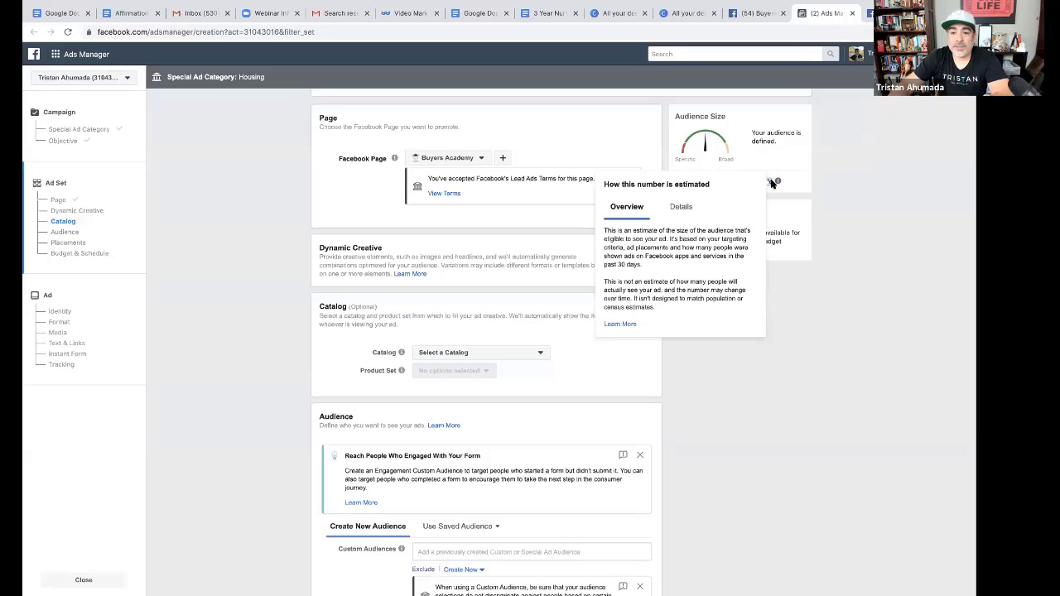
{"action": "left_click", "coordinate": [684, 338]}
{"action": "scroll", "coordinate": [644, 381], "scroll_direction": "down", "scroll_amount": 2}
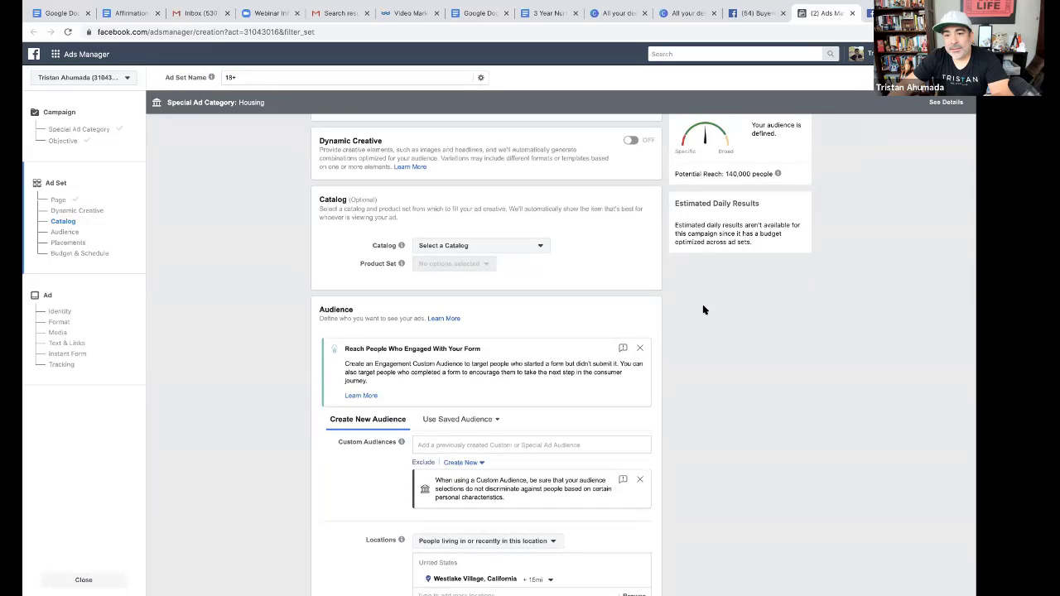
{"action": "scroll", "coordinate": [694, 308], "scroll_direction": "up", "scroll_amount": 1}
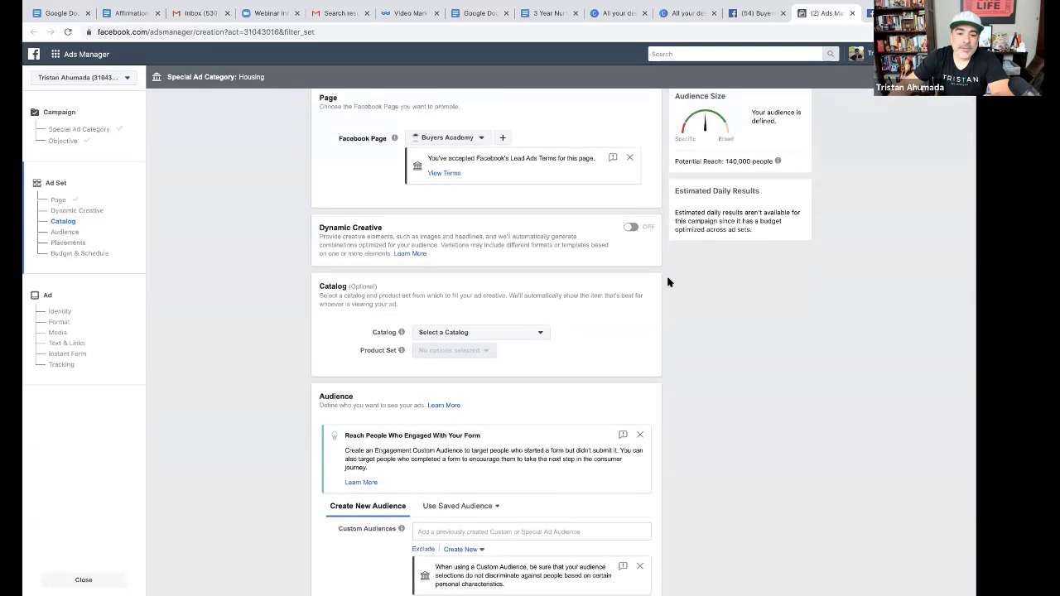
Remove the First-time buyer interest to check the reach of Zillow alone, and add it back from the suggestions
{"action": "scroll", "coordinate": [295, 417], "scroll_direction": "down", "scroll_amount": 5}
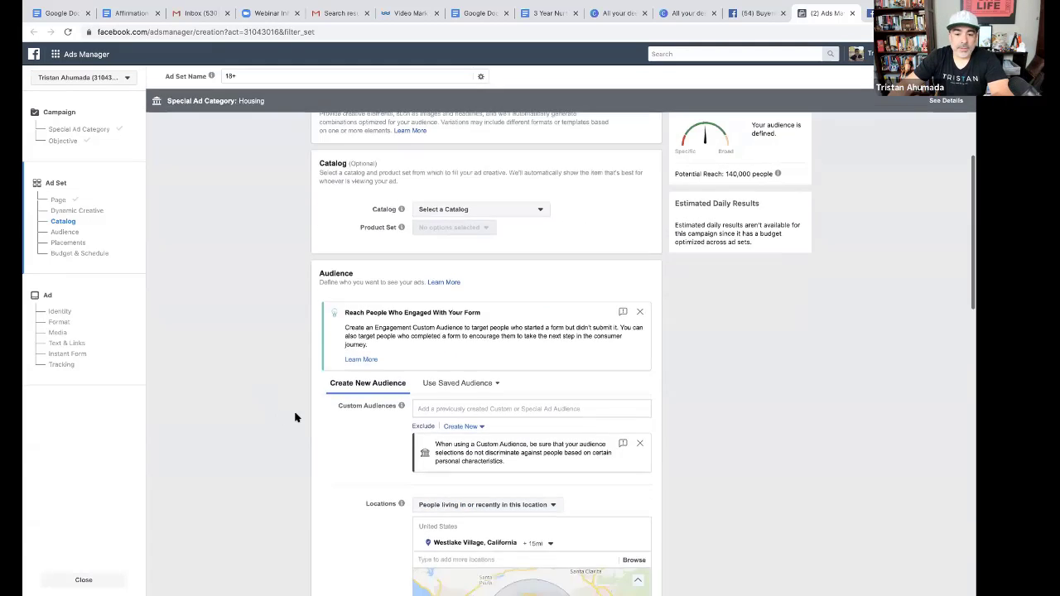
{"action": "scroll", "coordinate": [295, 418], "scroll_direction": "down", "scroll_amount": 2}
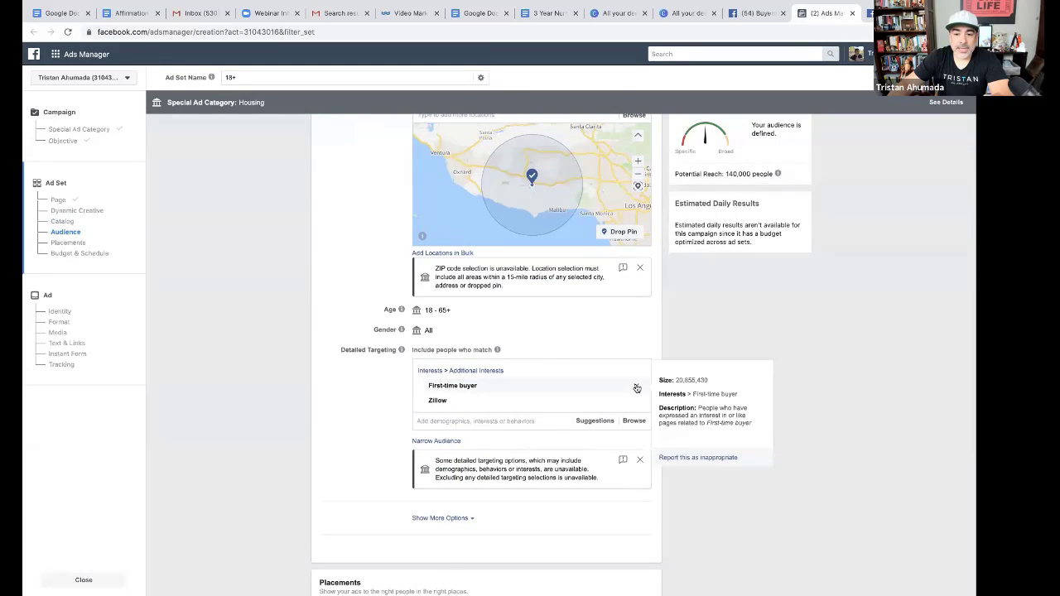
{"action": "left_click", "coordinate": [636, 388]}
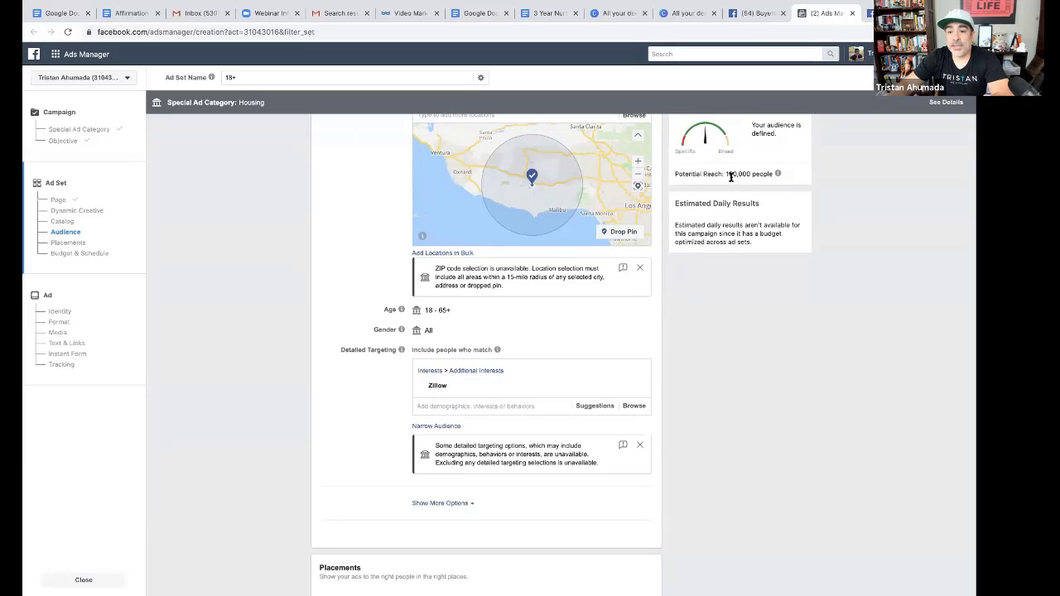
{"action": "mouse_move", "coordinate": [497, 396]}
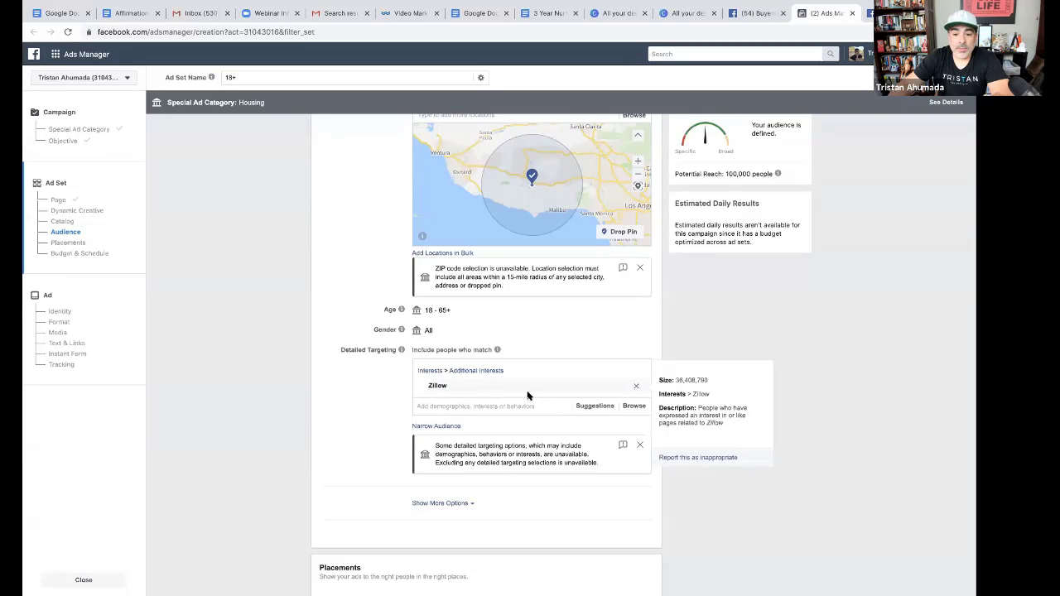
{"action": "left_click", "coordinate": [588, 406]}
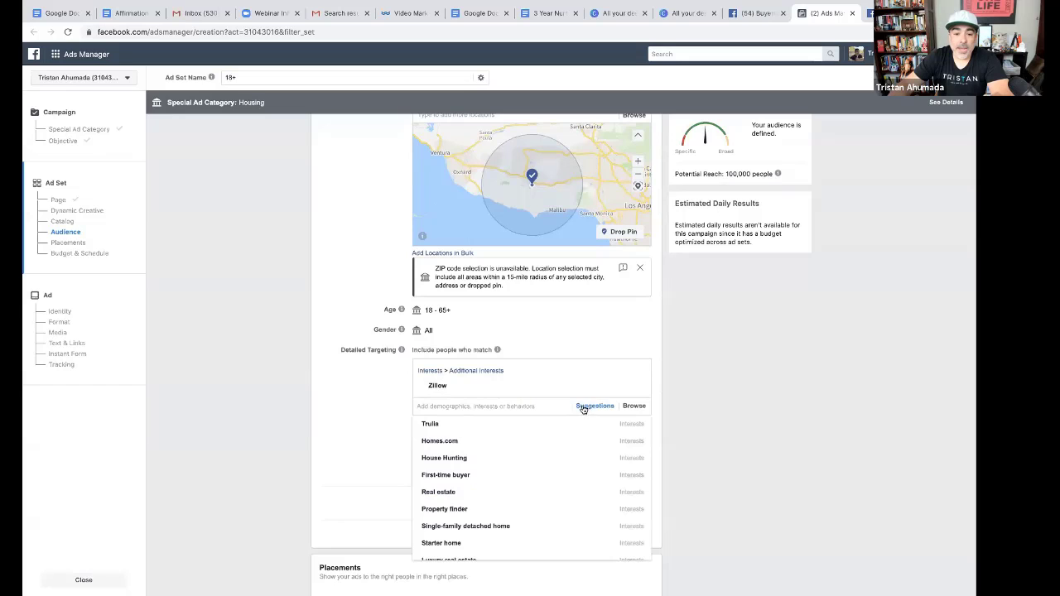
{"action": "left_click", "coordinate": [448, 478]}
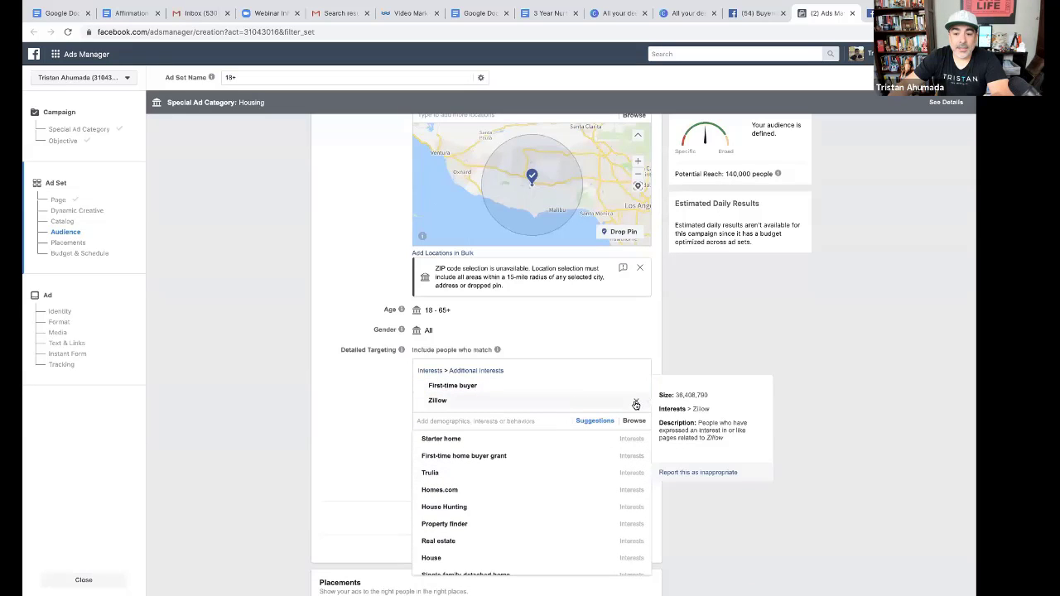
Remove the Zillow interest to check the reach of First-time buyer alone, and add it back from the suggestions
{"action": "left_click", "coordinate": [636, 404]}
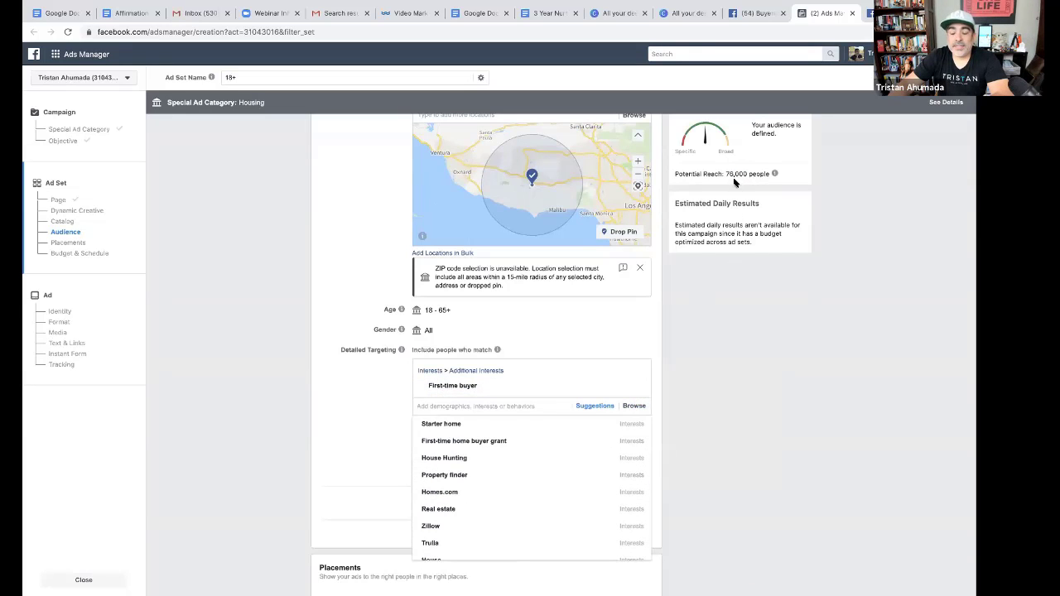
{"action": "left_click", "coordinate": [432, 528]}
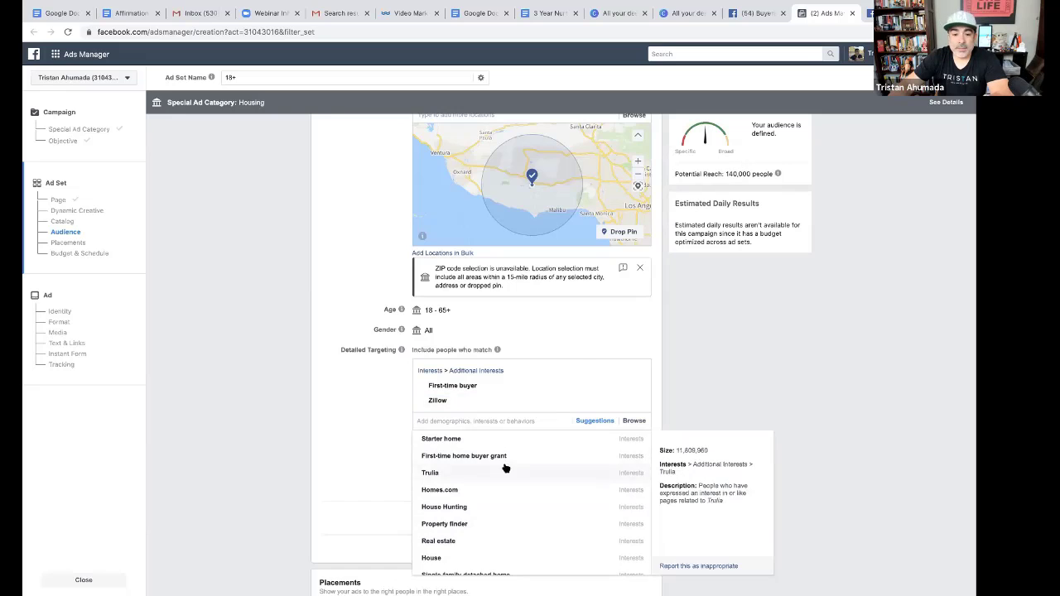
{"action": "mouse_move", "coordinate": [470, 494]}
{"action": "scroll", "coordinate": [470, 494], "scroll_direction": "down", "scroll_amount": 3}
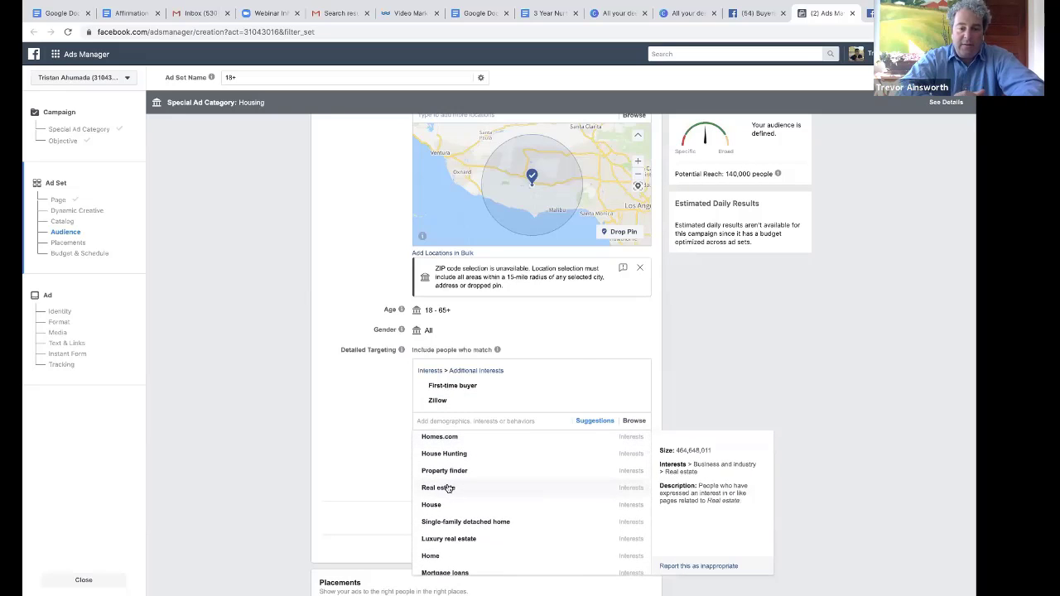
Add the suggested Real estate interest to the detailed targeting and check the potential reach
{"action": "left_click", "coordinate": [464, 489]}
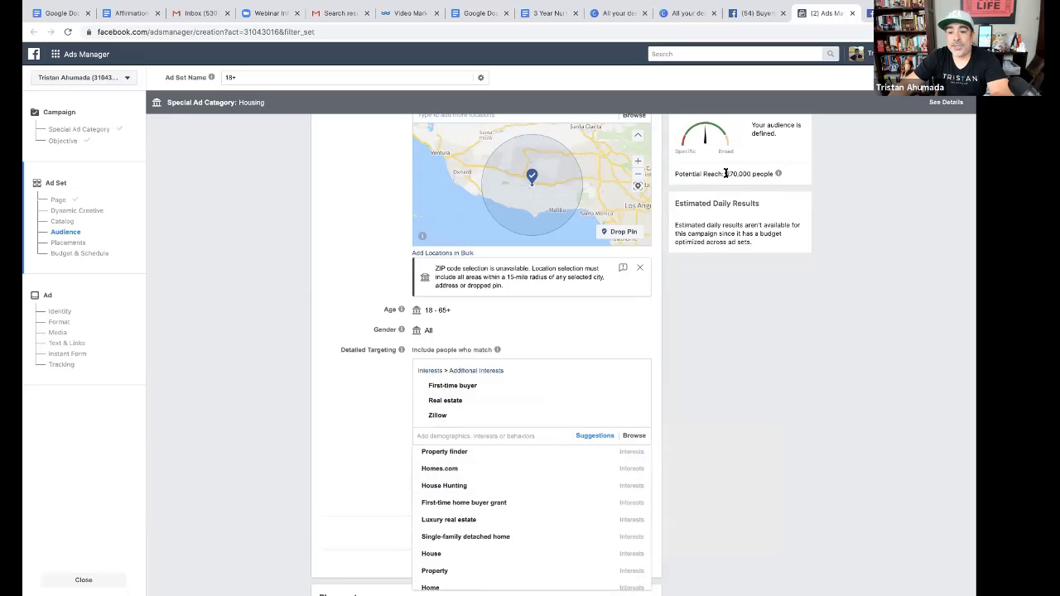
{"action": "left_click_drag", "start_coordinate": [726, 174], "coordinate": [773, 174]}
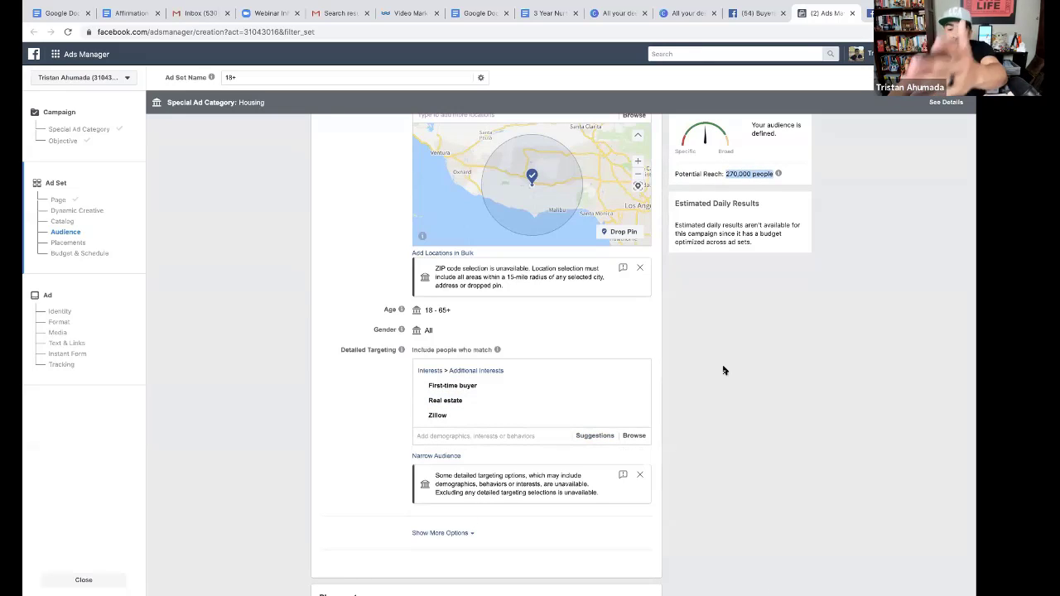
{"action": "scroll", "coordinate": [658, 391], "scroll_direction": "down", "scroll_amount": 2}
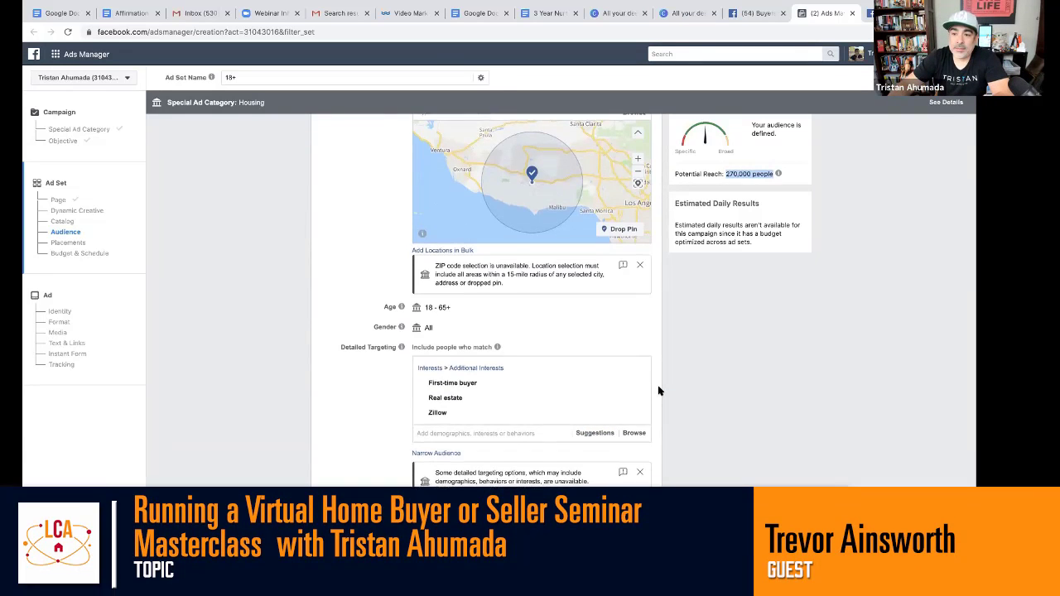
{"action": "left_click", "coordinate": [365, 352]}
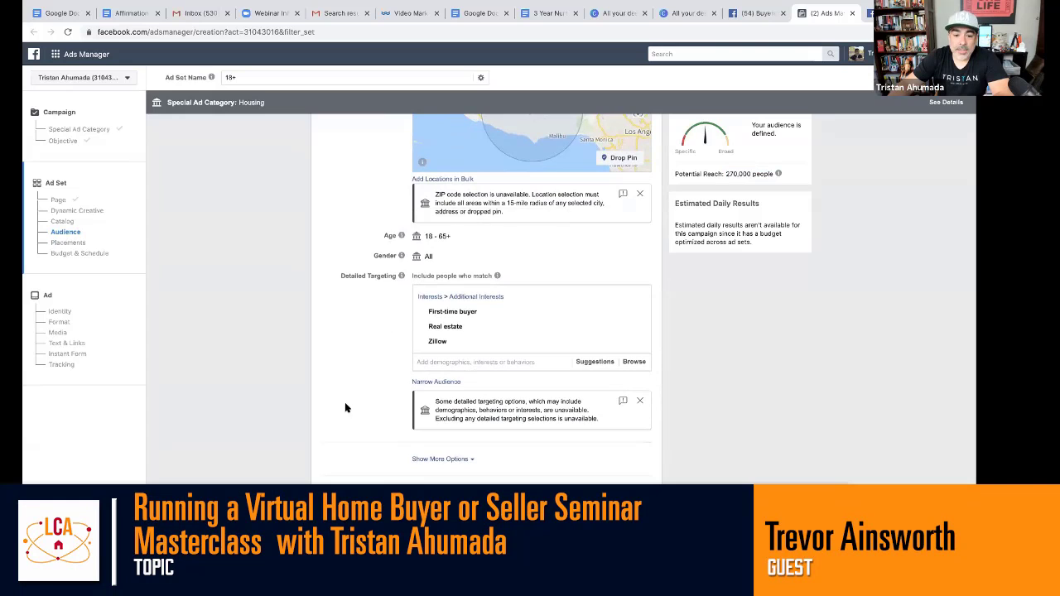
{"action": "scroll", "coordinate": [343, 407], "scroll_direction": "up", "scroll_amount": 10}
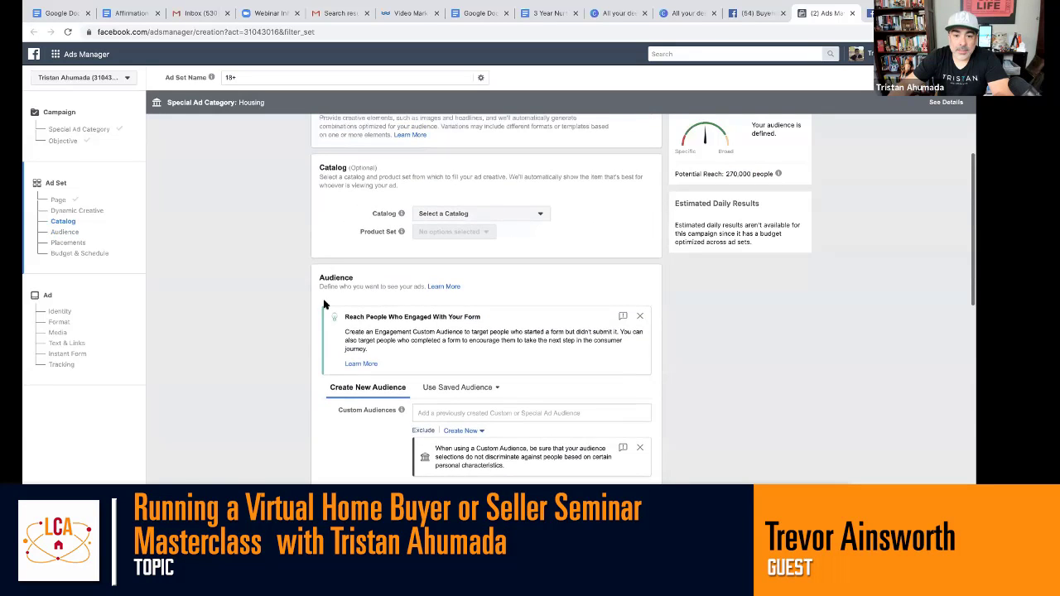
{"action": "scroll", "coordinate": [352, 377], "scroll_direction": "down", "scroll_amount": 10}
{"action": "scroll", "coordinate": [391, 437], "scroll_direction": "down", "scroll_amount": 1}
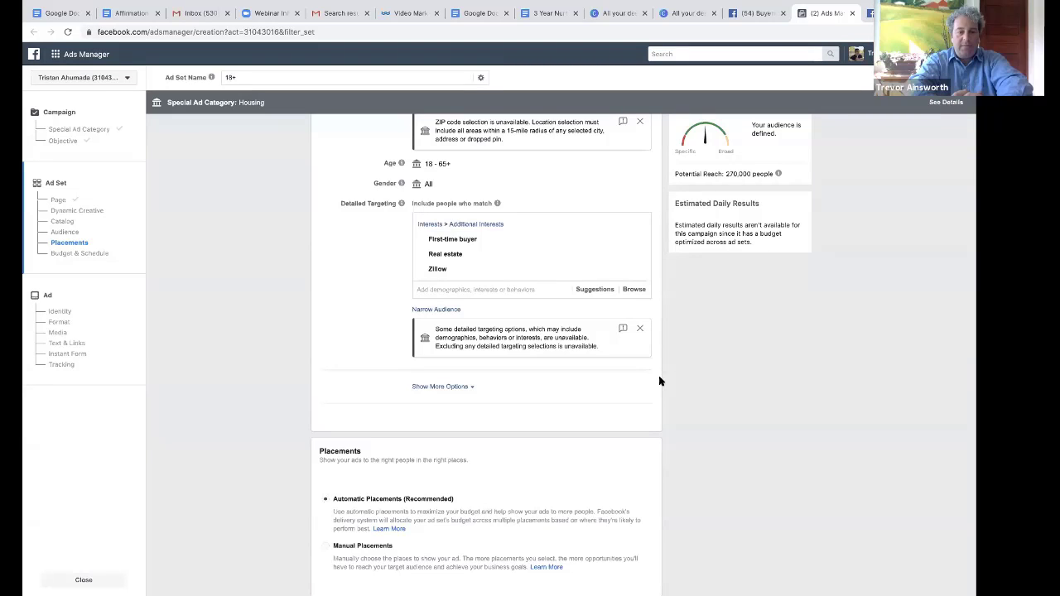
Switch to Manual Placements to review the available platforms and placements, and return to Automatic Placements
{"action": "scroll", "coordinate": [658, 389], "scroll_direction": "down", "scroll_amount": 3}
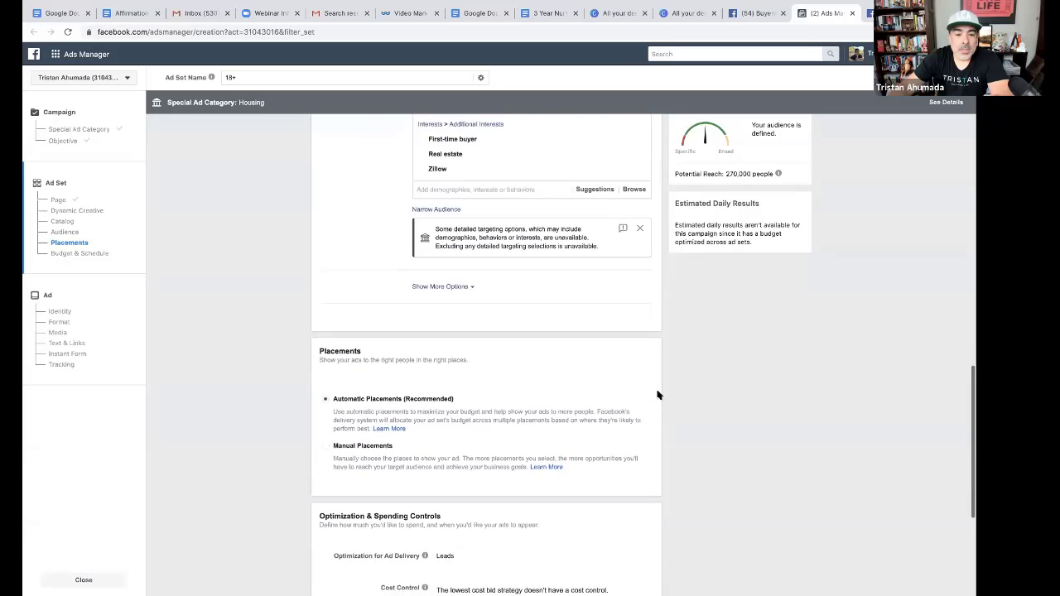
{"action": "scroll", "coordinate": [657, 395], "scroll_direction": "down", "scroll_amount": 3}
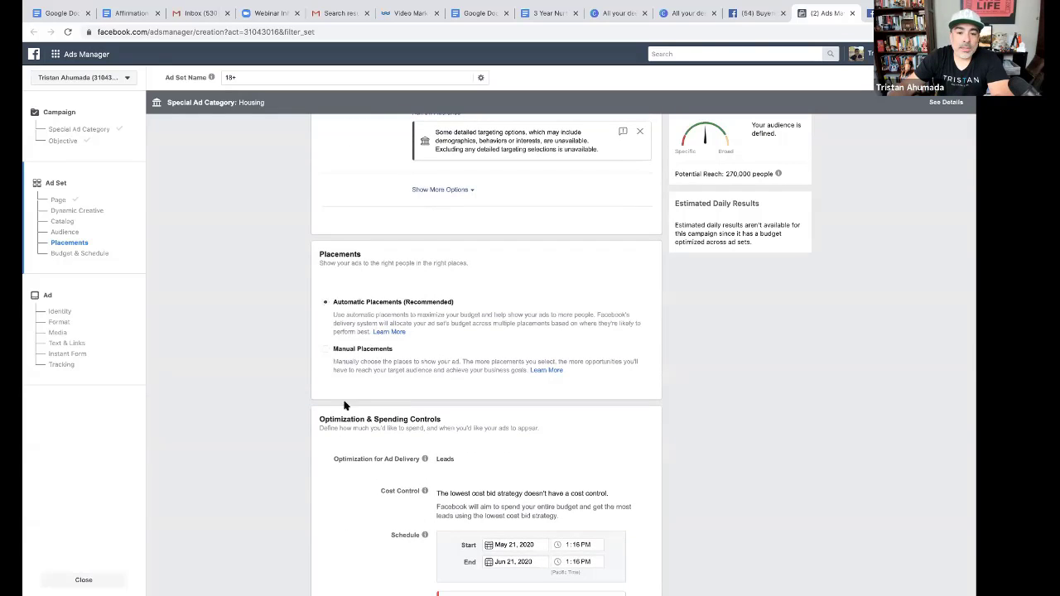
{"action": "left_click", "coordinate": [356, 350]}
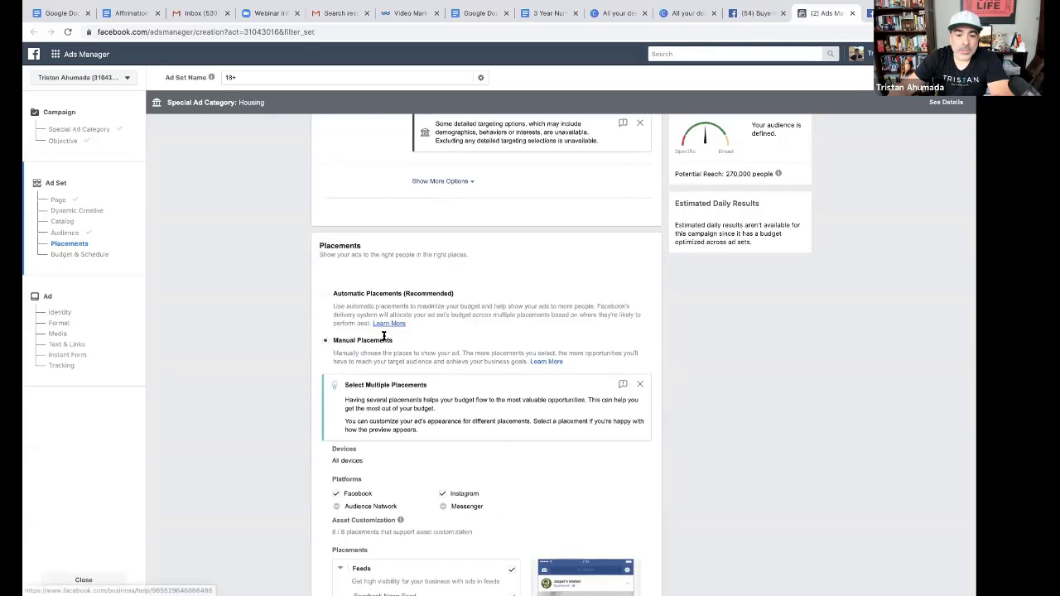
{"action": "scroll", "coordinate": [383, 336], "scroll_direction": "down", "scroll_amount": 10}
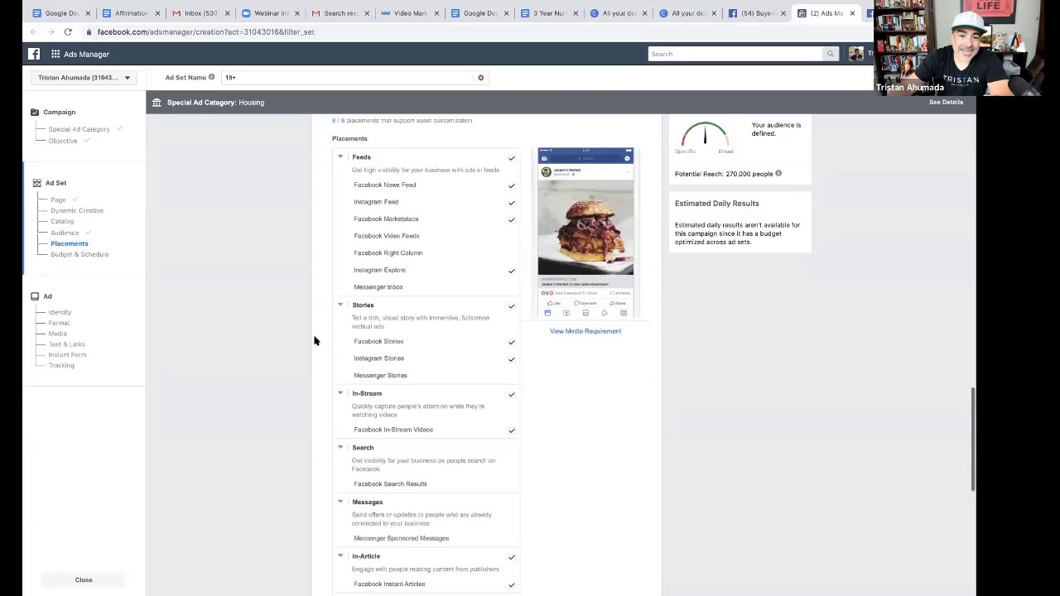
{"action": "scroll", "coordinate": [322, 343], "scroll_direction": "up", "scroll_amount": 6}
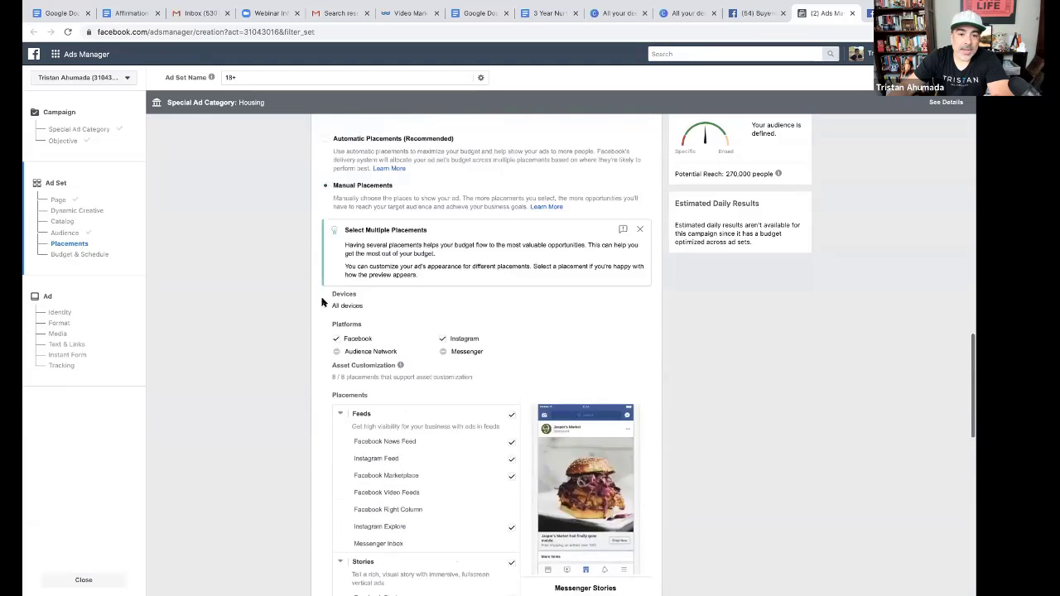
{"action": "scroll", "coordinate": [322, 249], "scroll_direction": "up", "scroll_amount": 2}
{"action": "left_click", "coordinate": [325, 191]}
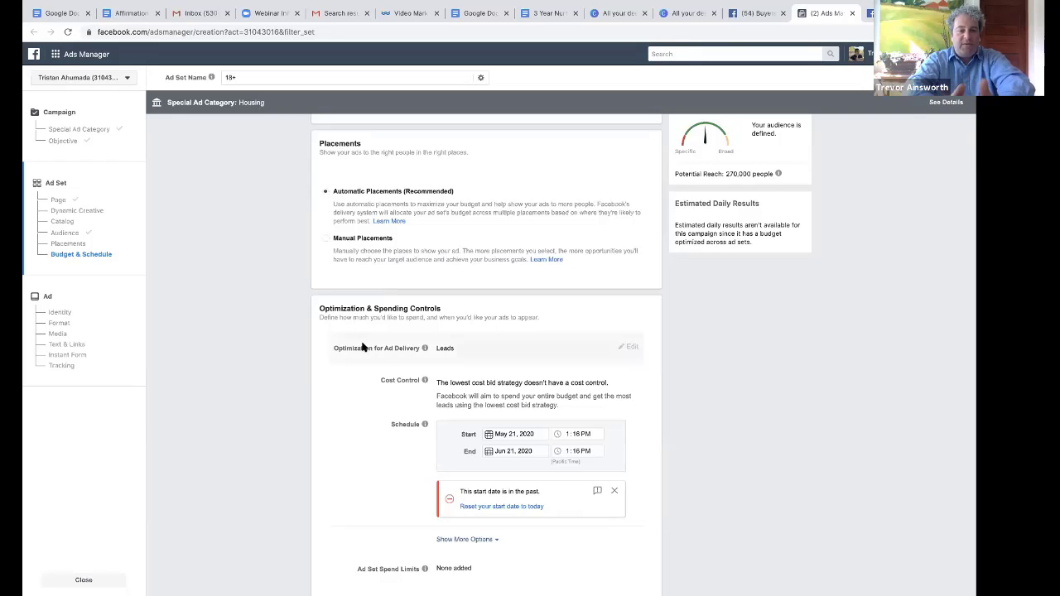
Review the optimization and spending controls and set the schedule's end date to May 24, 2020
{"action": "scroll", "coordinate": [357, 406], "scroll_direction": "down", "scroll_amount": 1}
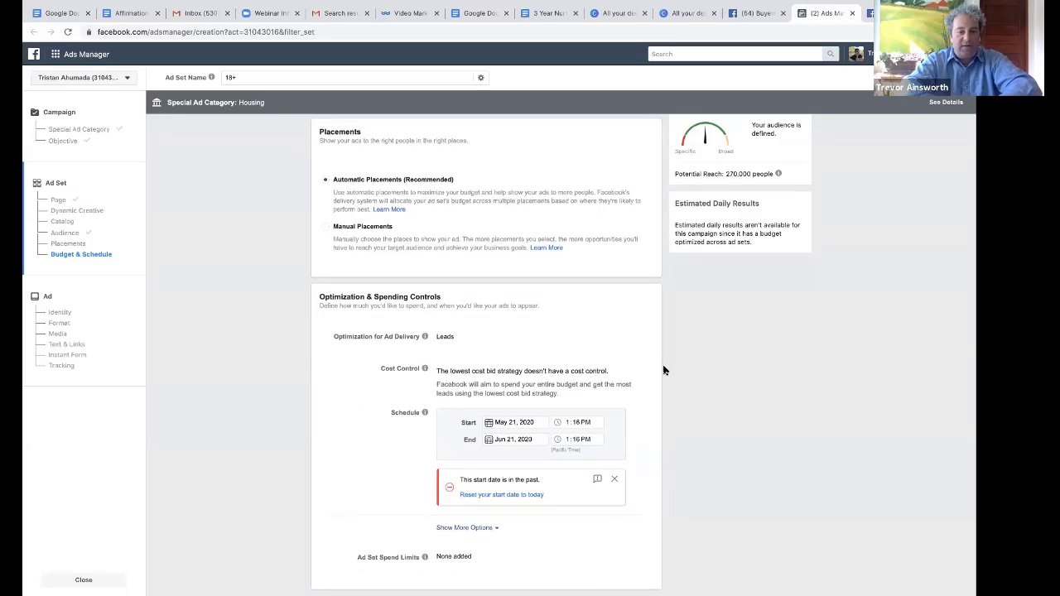
{"action": "scroll", "coordinate": [663, 370], "scroll_direction": "down", "scroll_amount": 2}
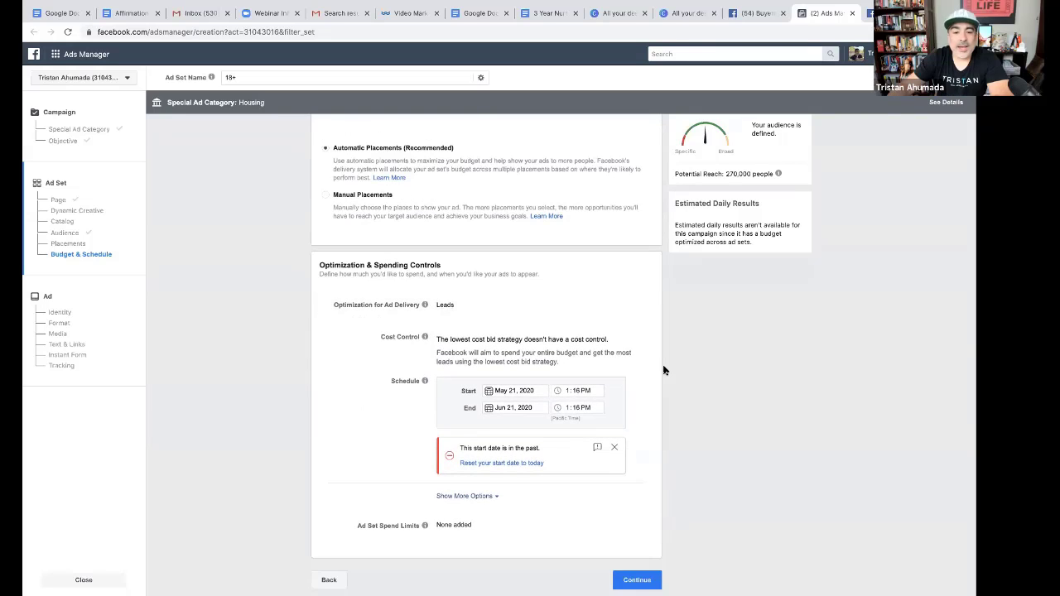
{"action": "scroll", "coordinate": [664, 370], "scroll_direction": "up", "scroll_amount": 1}
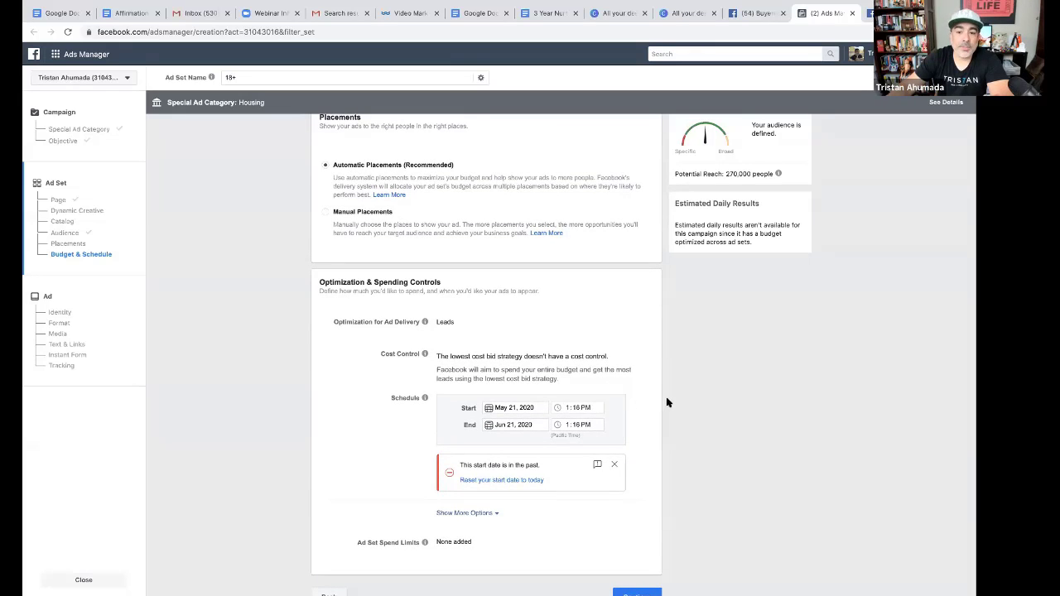
{"action": "scroll", "coordinate": [635, 351], "scroll_direction": "down", "scroll_amount": 1}
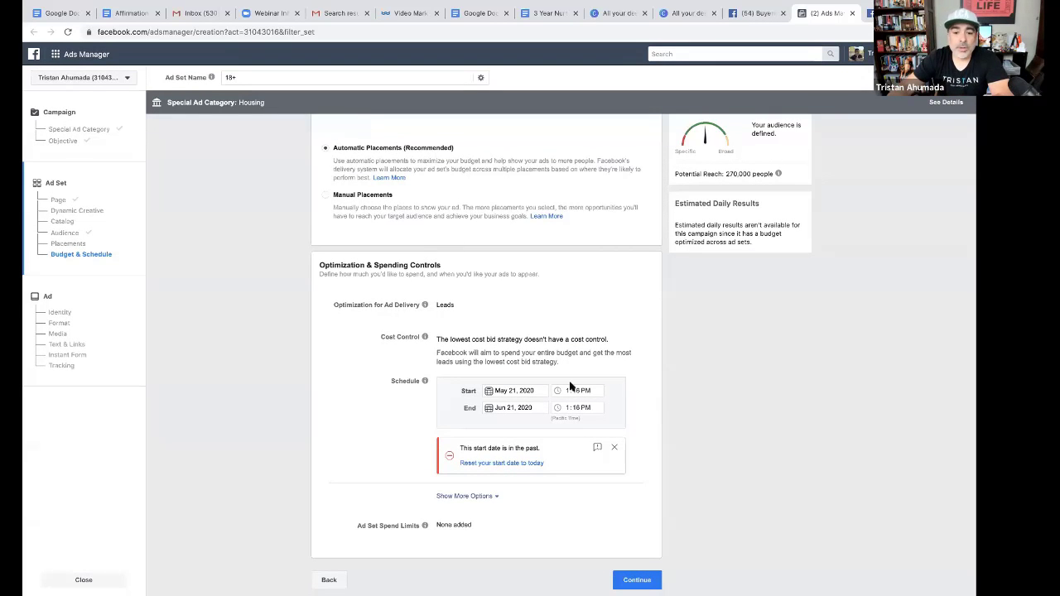
{"action": "left_click", "coordinate": [503, 408]}
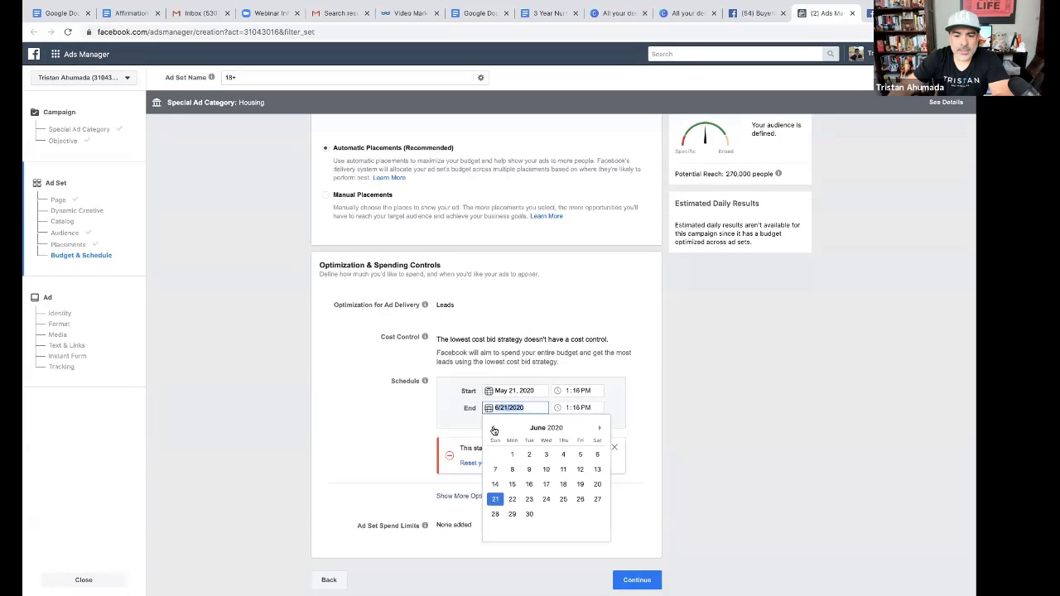
{"action": "left_click", "coordinate": [494, 429]}
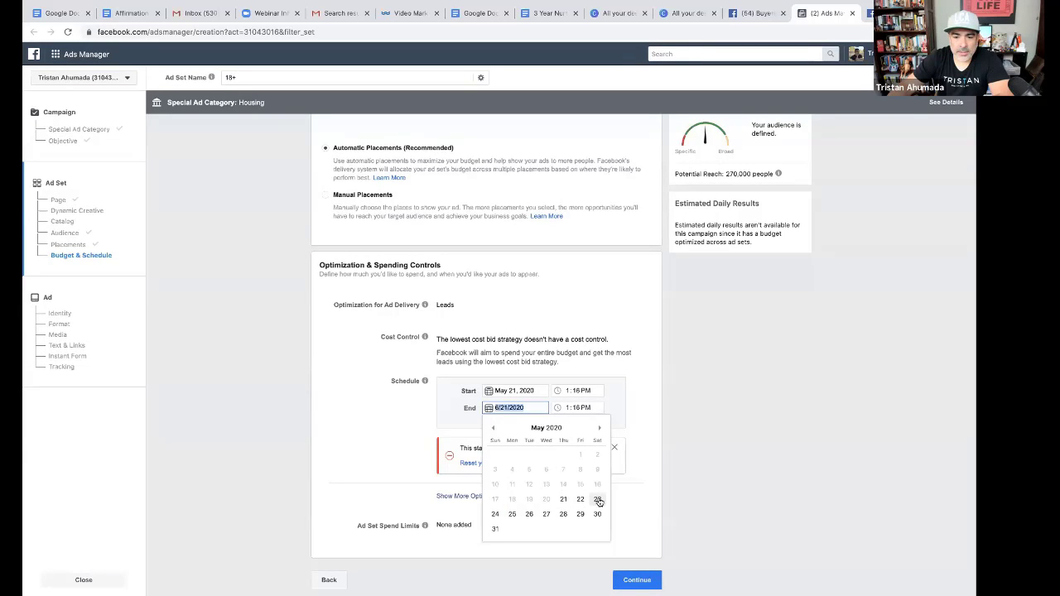
{"action": "left_click", "coordinate": [495, 514]}
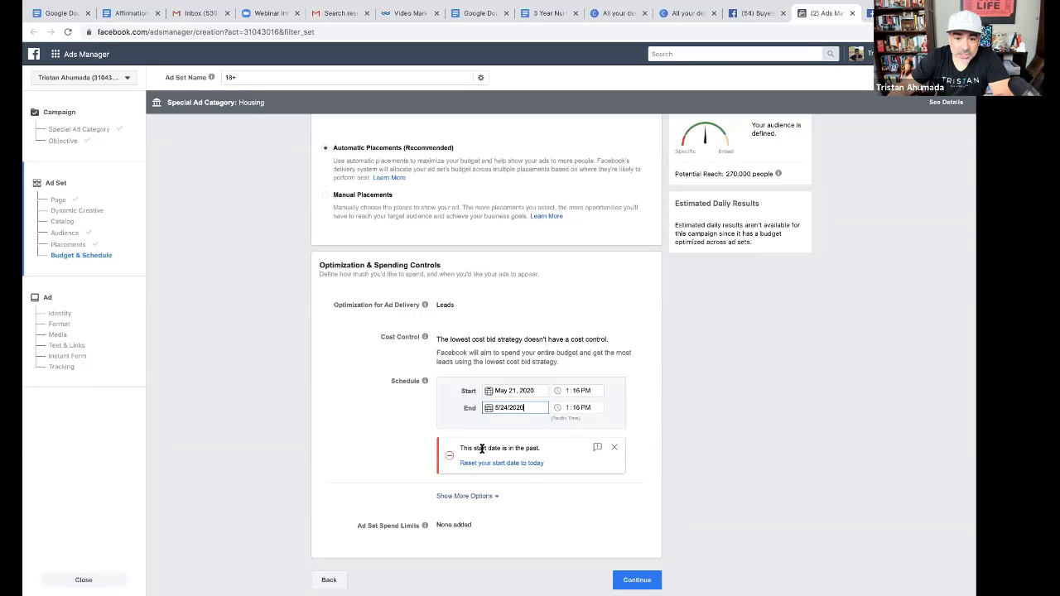
Schedule the ad set to start on May 22, 2020 and end on May 30, 2020 at 11:16 PM
{"action": "left_click", "coordinate": [509, 392]}
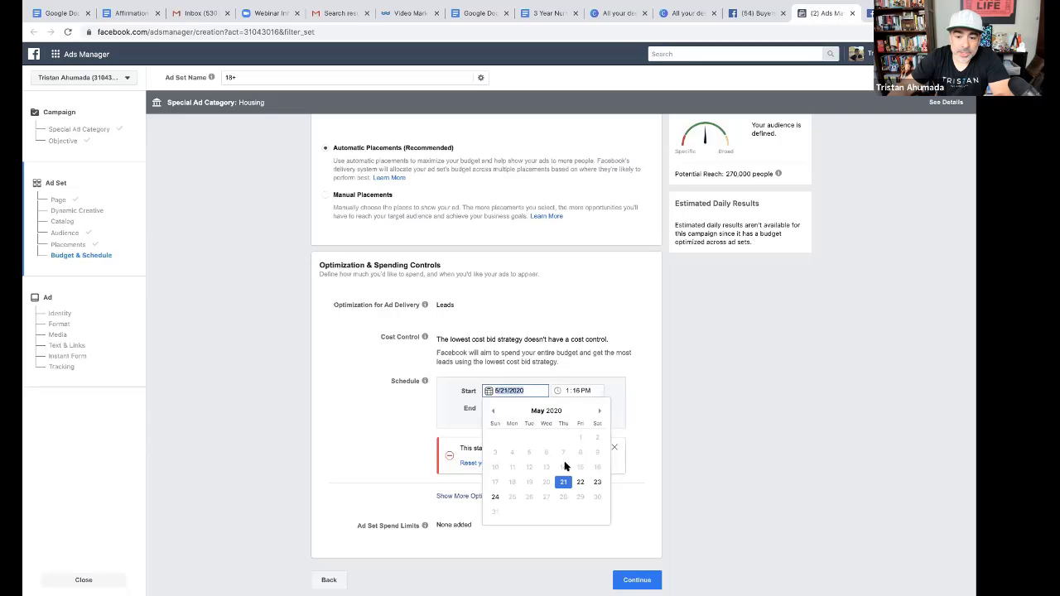
{"action": "left_click", "coordinate": [571, 483]}
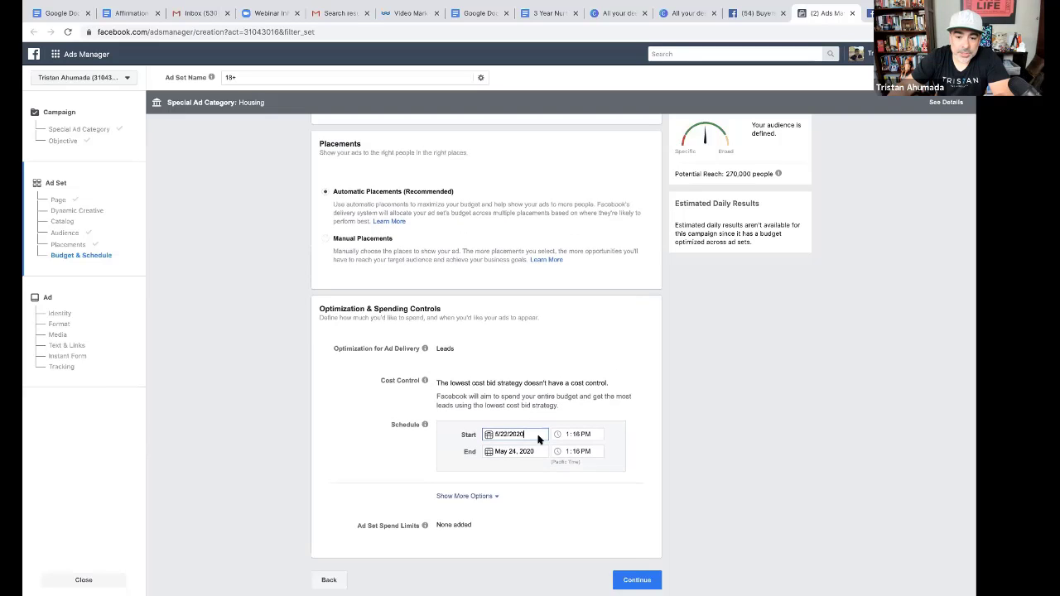
{"action": "left_click", "coordinate": [539, 451]}
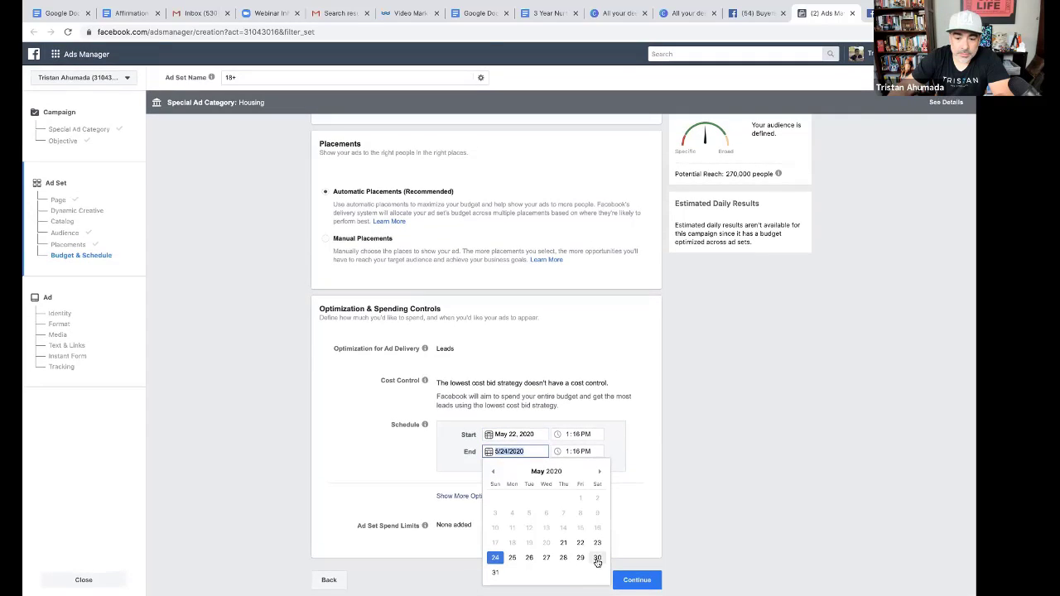
{"action": "left_click", "coordinate": [598, 558]}
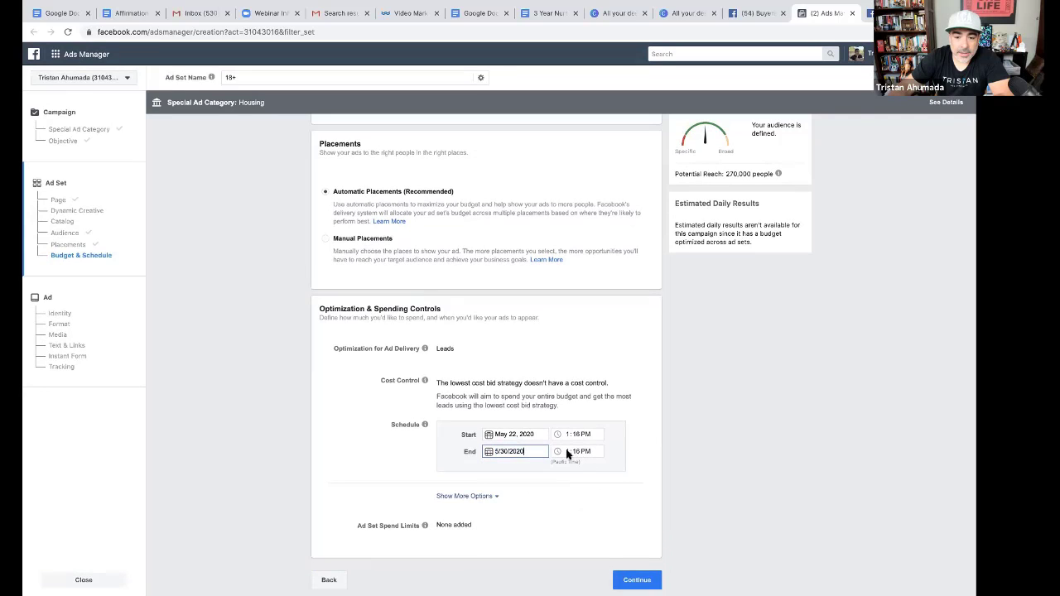
{"action": "left_click", "coordinate": [566, 453]}
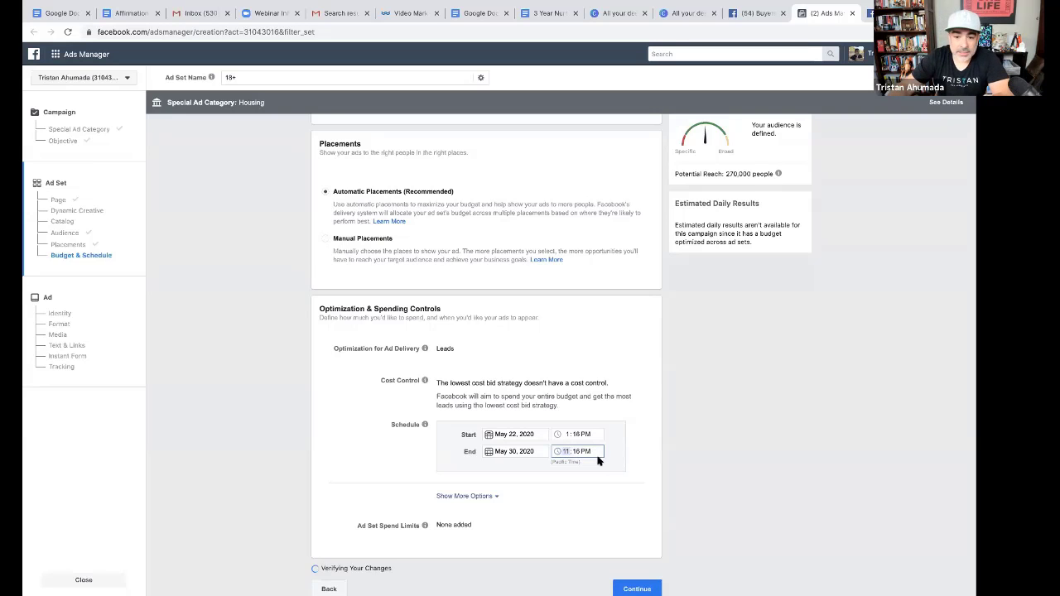
{"action": "left_click", "coordinate": [630, 458]}
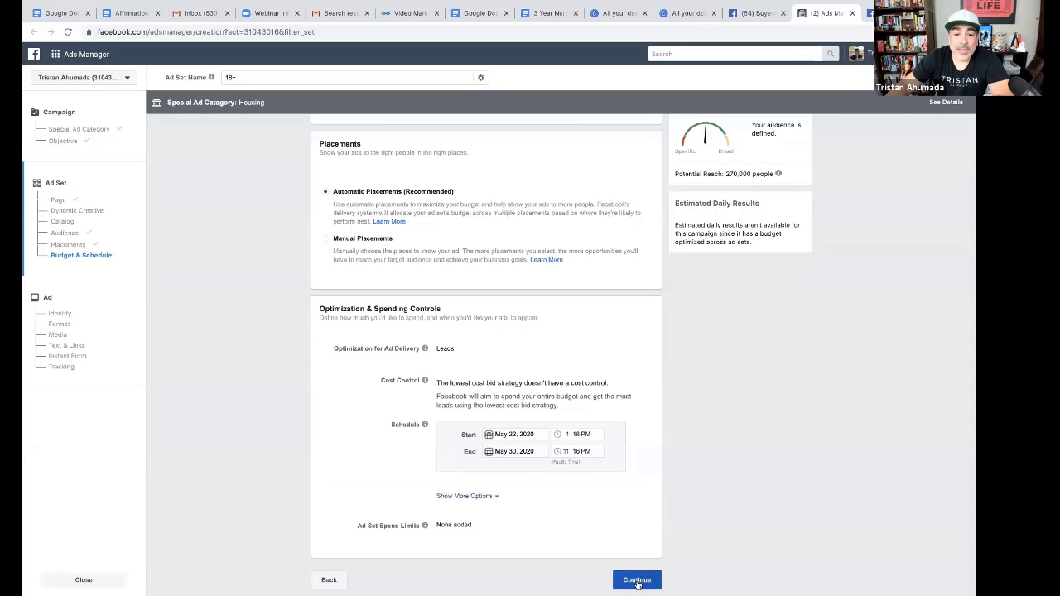
Look over the ad set settings once more and continue to the ad creation stage
{"action": "scroll", "coordinate": [600, 420], "scroll_direction": "up", "scroll_amount": 1}
{"action": "scroll", "coordinate": [599, 420], "scroll_direction": "up", "scroll_amount": 15}
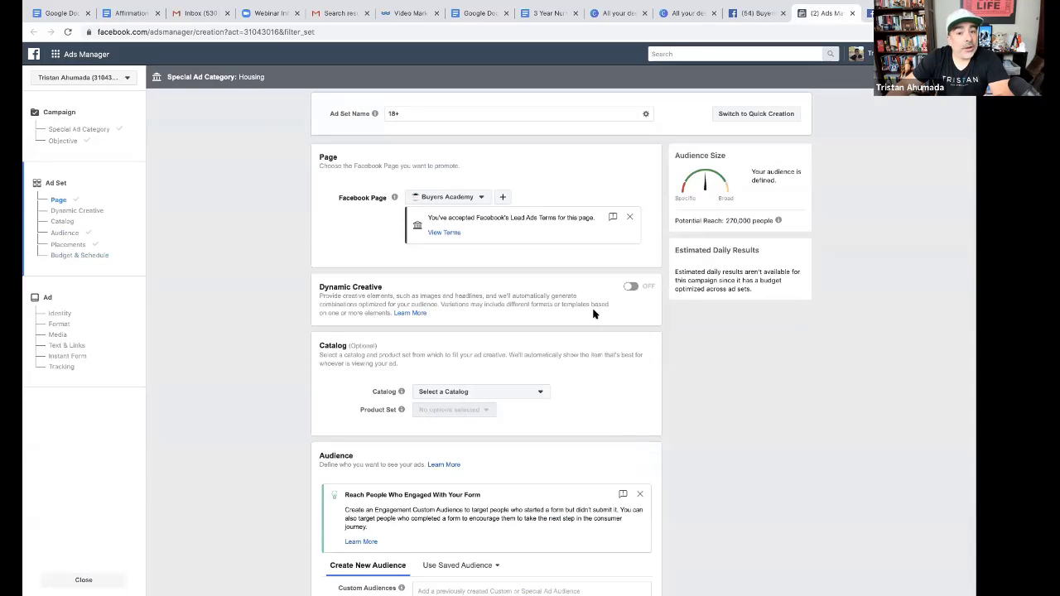
{"action": "scroll", "coordinate": [593, 313], "scroll_direction": "down", "scroll_amount": 10}
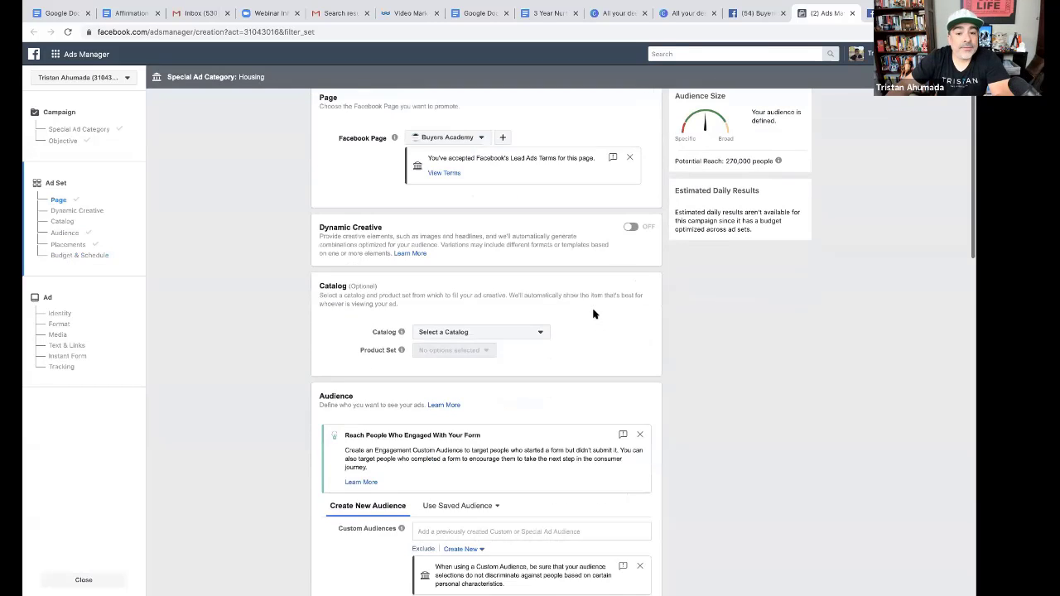
{"action": "scroll", "coordinate": [681, 420], "scroll_direction": "down", "scroll_amount": 5}
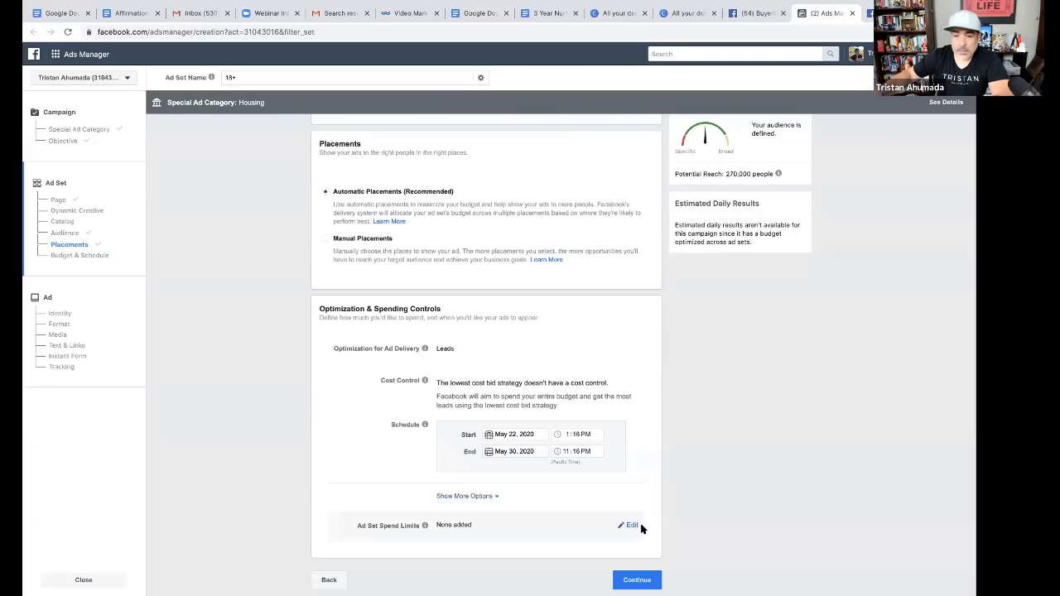
{"action": "left_click", "coordinate": [637, 582]}
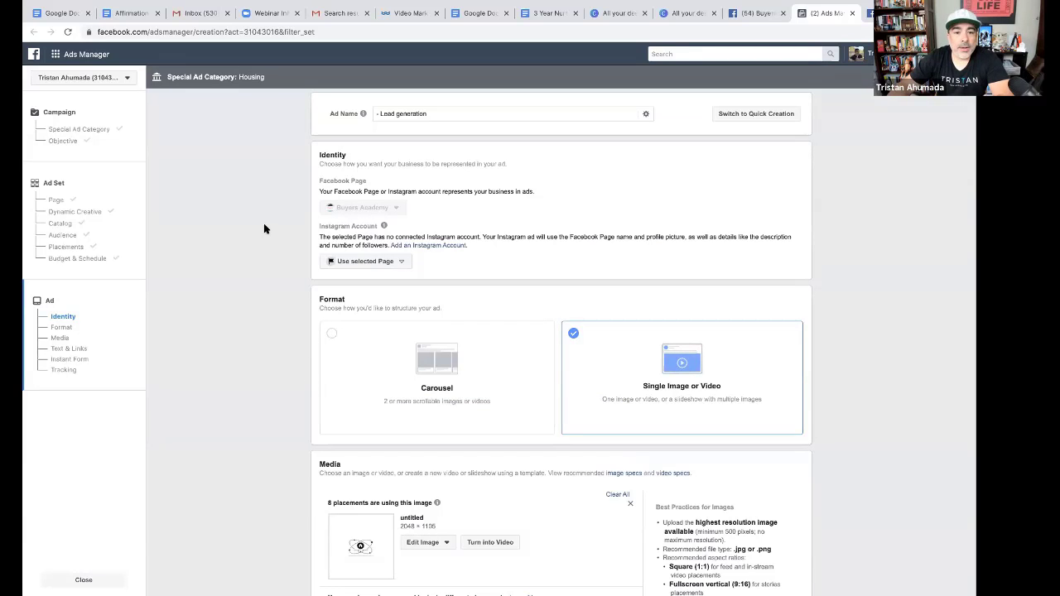
Examine the ad's identity, format and media settings, including the image used for the placements
{"action": "scroll", "coordinate": [265, 229], "scroll_direction": "down", "scroll_amount": 1}
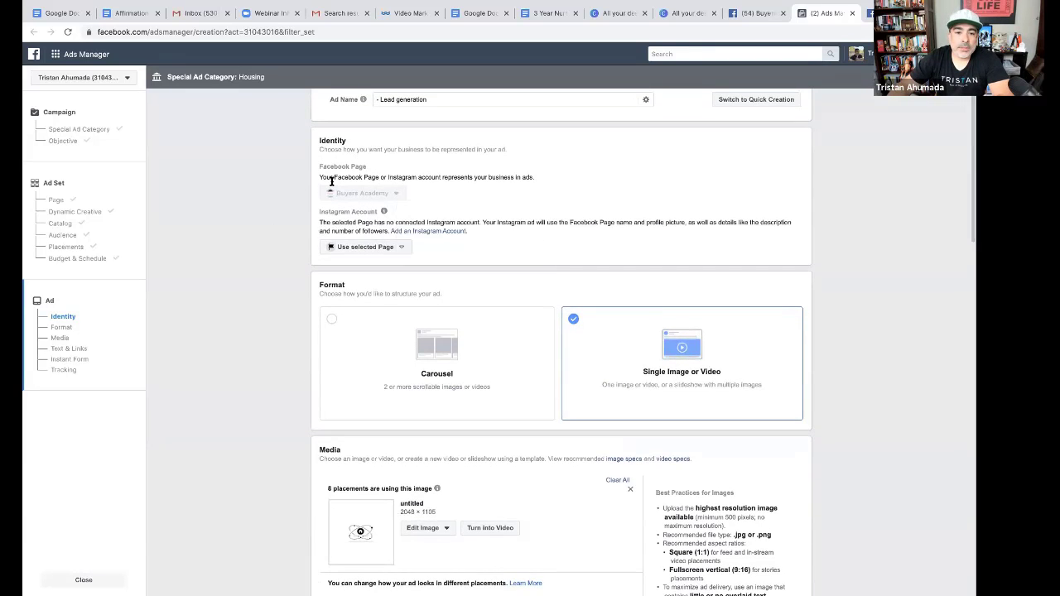
{"action": "mouse_move", "coordinate": [336, 201]}
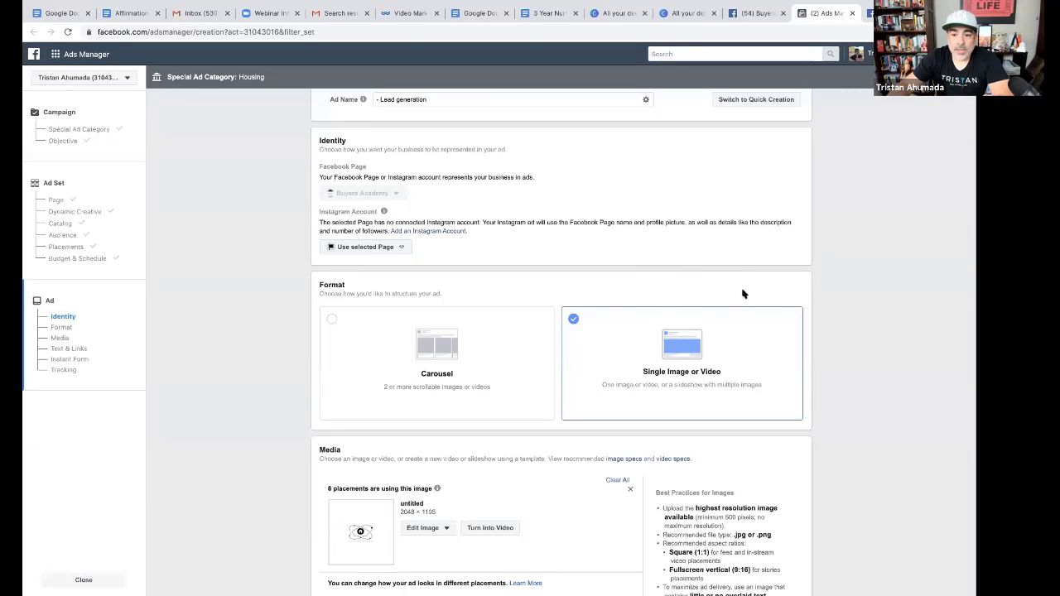
{"action": "scroll", "coordinate": [746, 294], "scroll_direction": "down", "scroll_amount": 2}
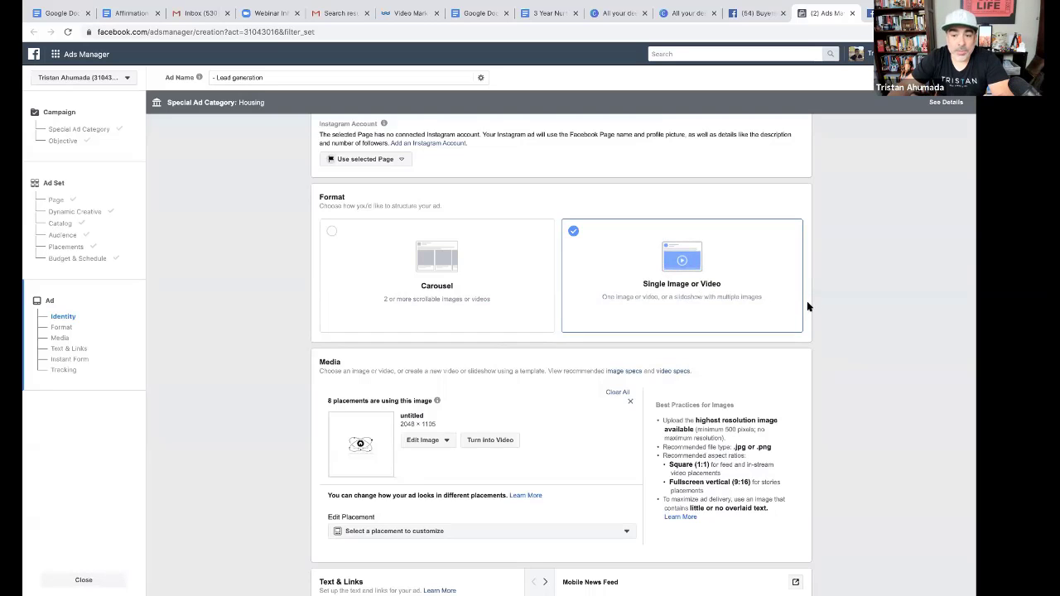
{"action": "scroll", "coordinate": [808, 306], "scroll_direction": "down", "scroll_amount": 3}
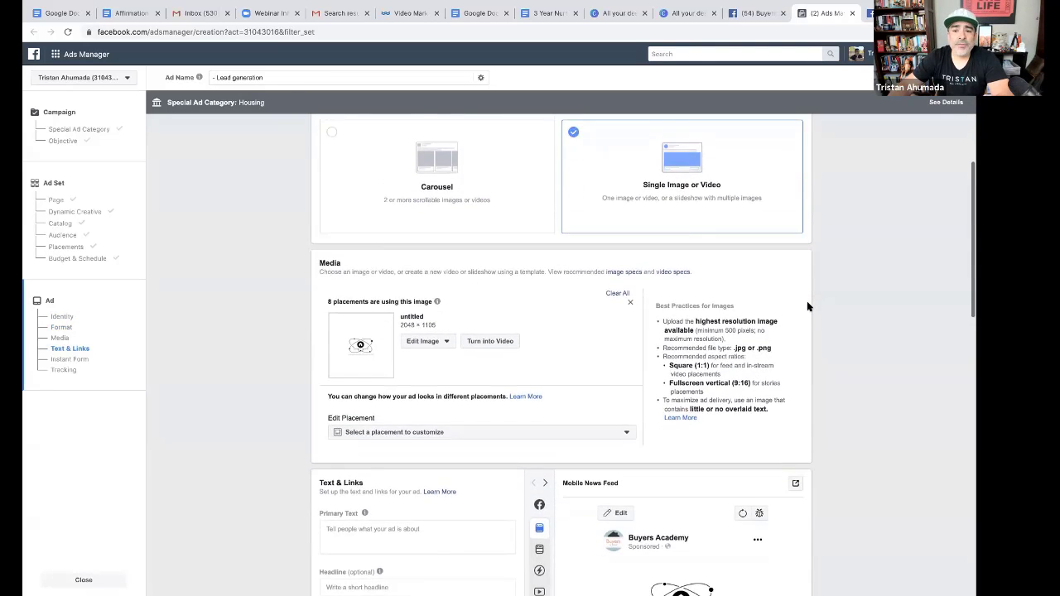
{"action": "scroll", "coordinate": [807, 306], "scroll_direction": "up", "scroll_amount": 2}
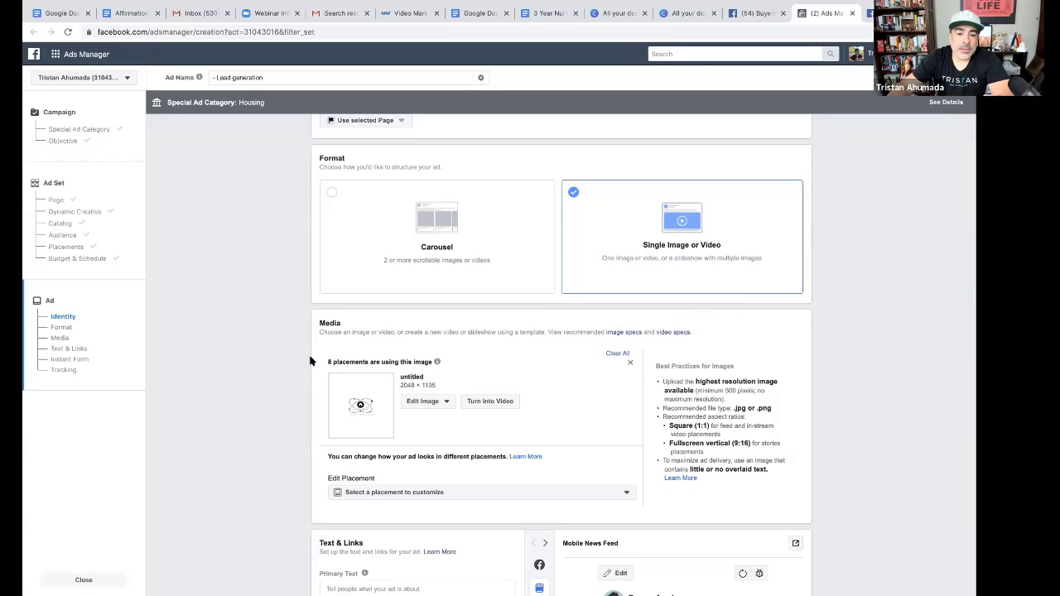
{"action": "scroll", "coordinate": [312, 361], "scroll_direction": "down", "scroll_amount": 3}
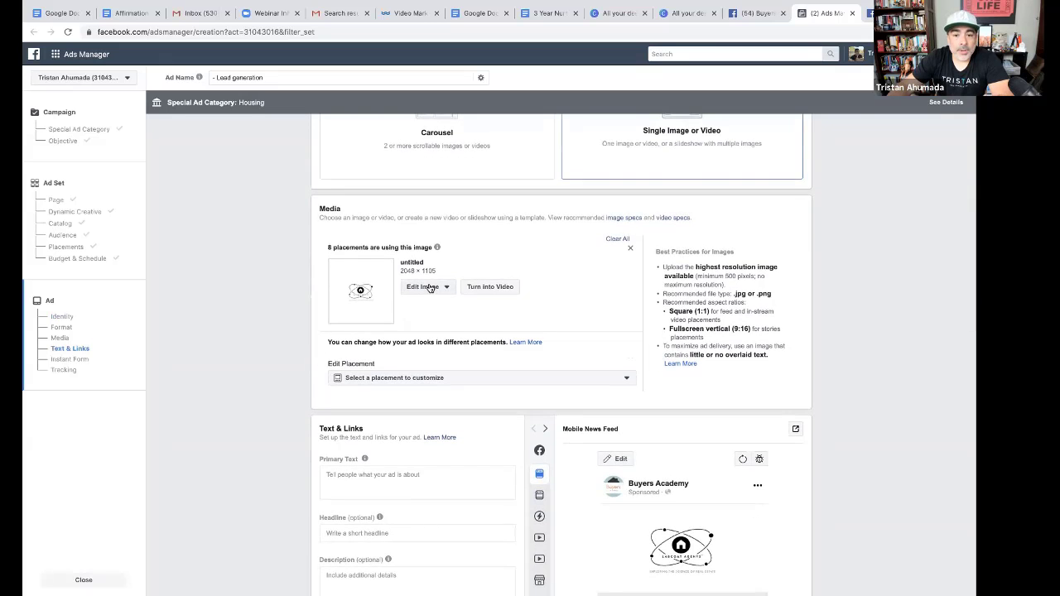
Change the ad image to the 1262 × 1266 account image "Screen Shot 2020-04-13 at 4.04.26 PM.png" advertising the first-time home buyer seminar
{"action": "left_click", "coordinate": [443, 289]}
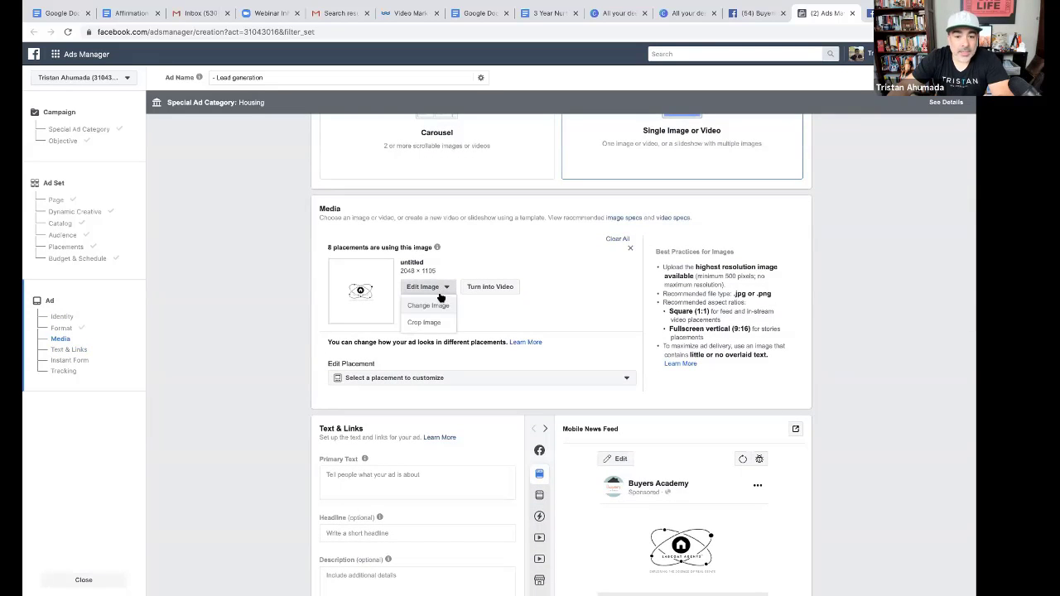
{"action": "left_click", "coordinate": [434, 308]}
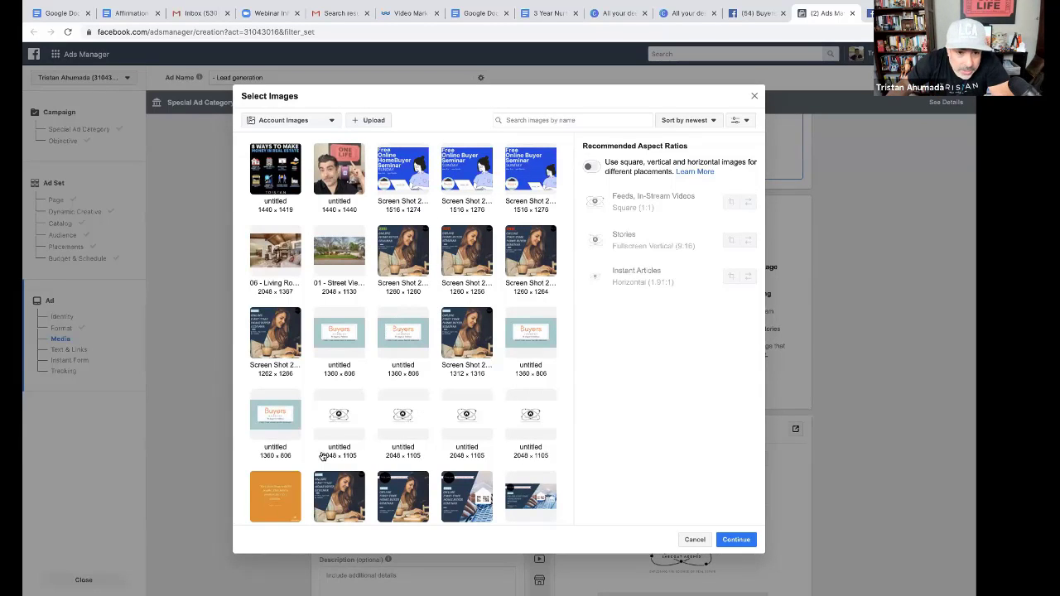
{"action": "left_click", "coordinate": [278, 339]}
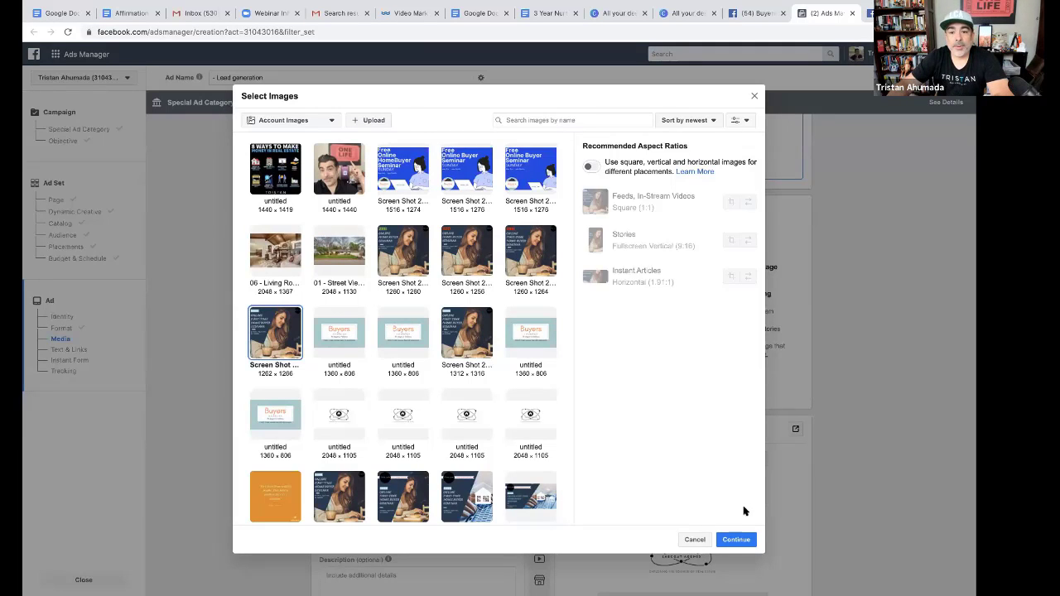
{"action": "left_click", "coordinate": [734, 542]}
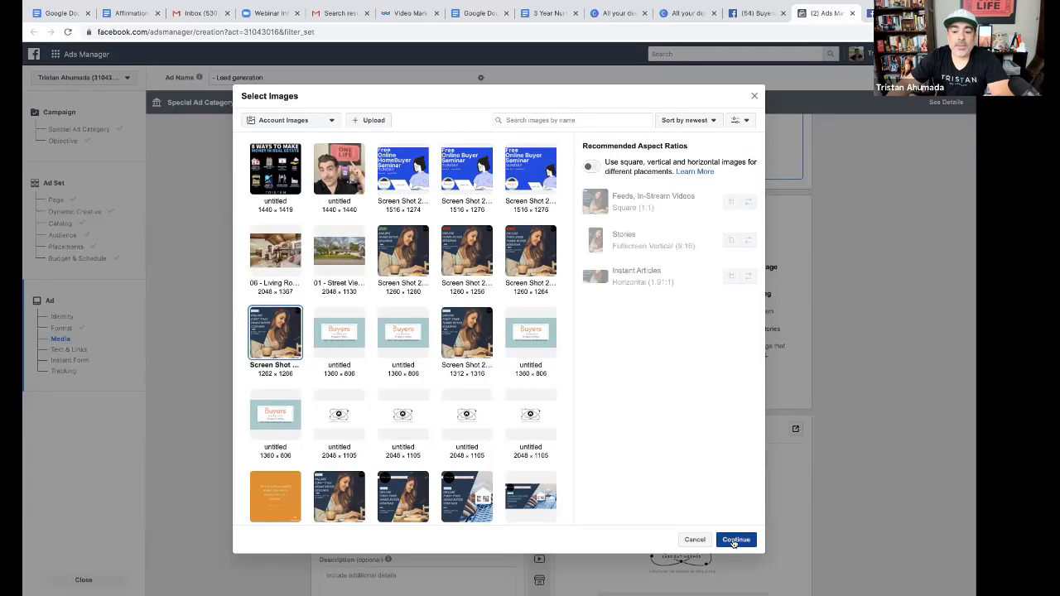
Preview the ad with its new image in the Facebook Desktop News Feed and Mobile News Feed placements
{"action": "scroll", "coordinate": [421, 318], "scroll_direction": "down", "scroll_amount": 1}
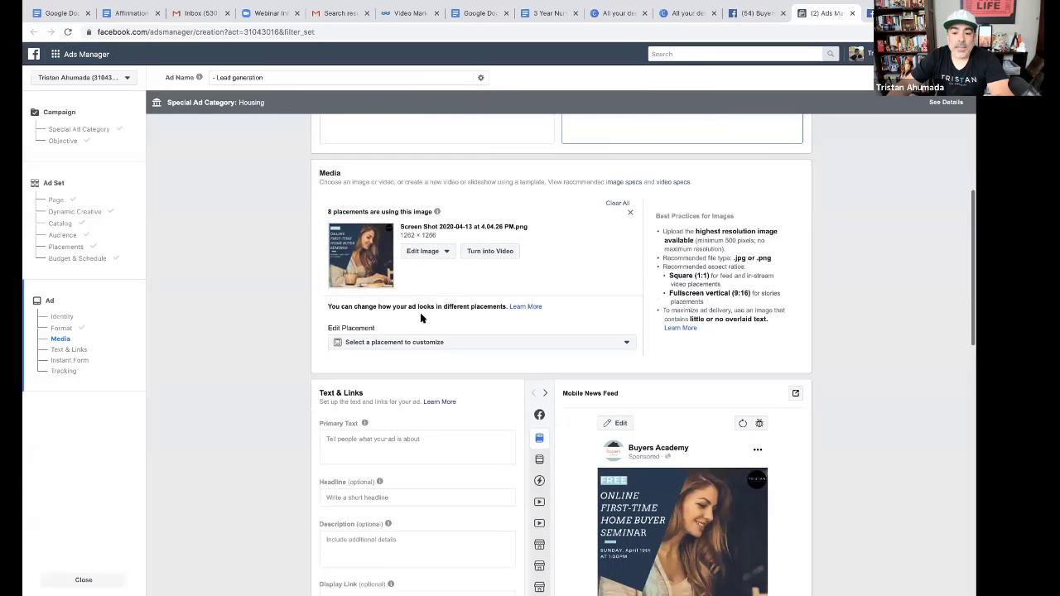
{"action": "scroll", "coordinate": [818, 304], "scroll_direction": "down", "scroll_amount": 2}
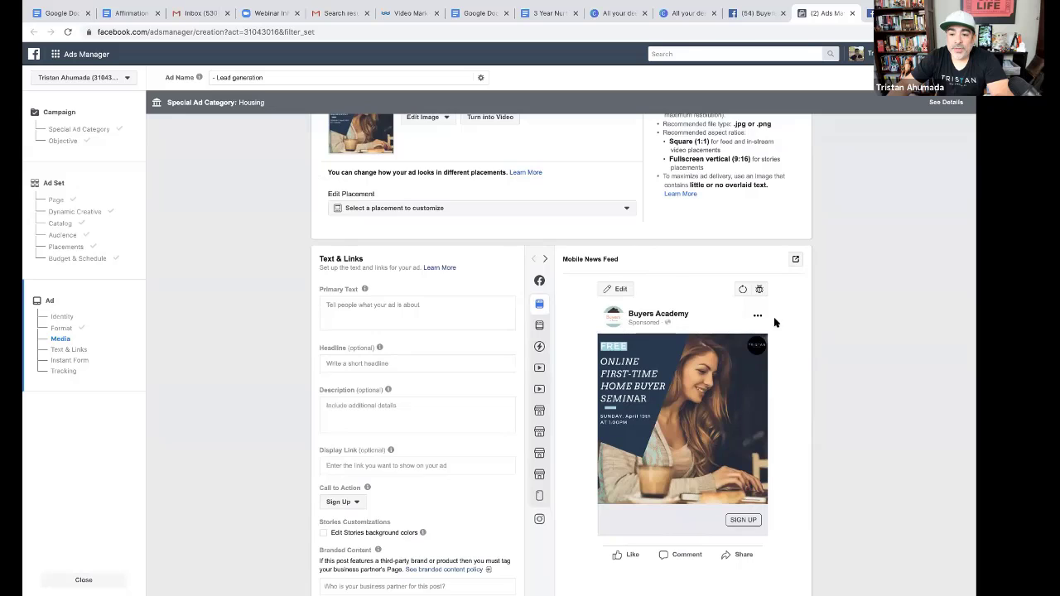
{"action": "scroll", "coordinate": [774, 322], "scroll_direction": "down", "scroll_amount": 1}
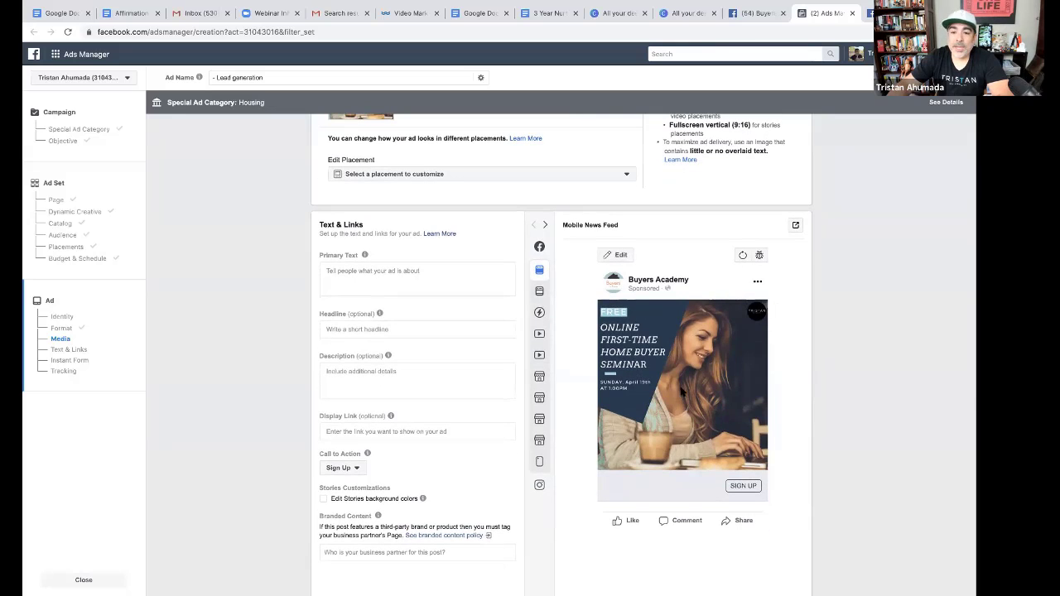
{"action": "mouse_move", "coordinate": [538, 248]}
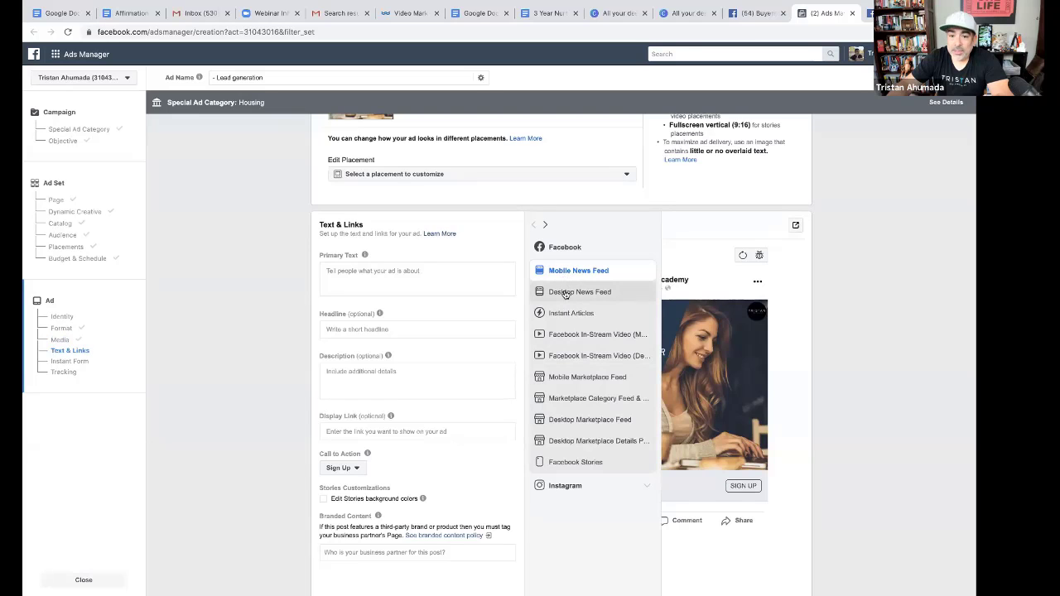
{"action": "left_click", "coordinate": [565, 291]}
{"action": "mouse_move", "coordinate": [555, 291]}
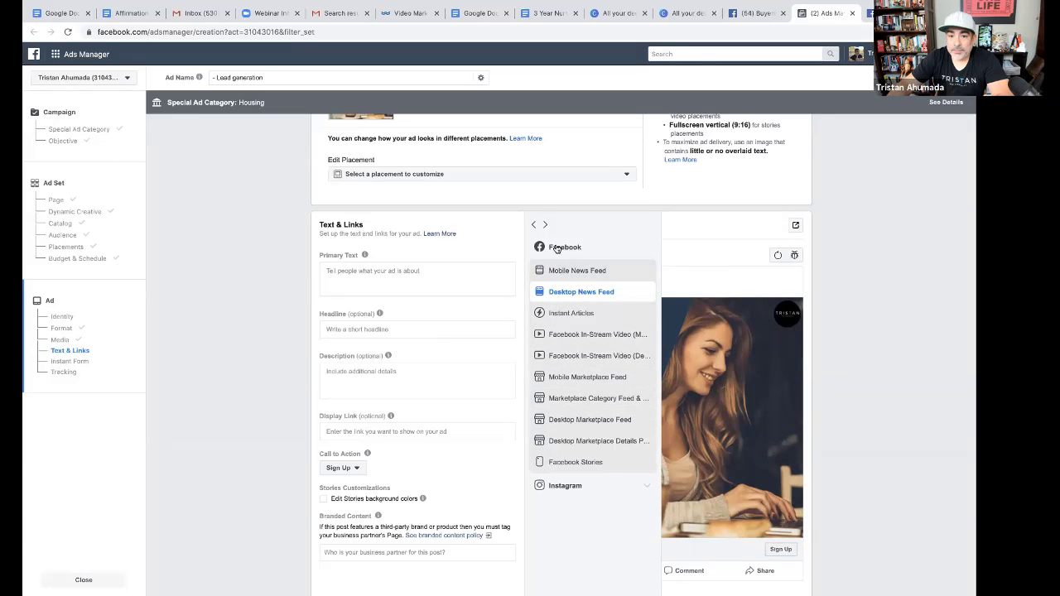
{"action": "left_click", "coordinate": [568, 271]}
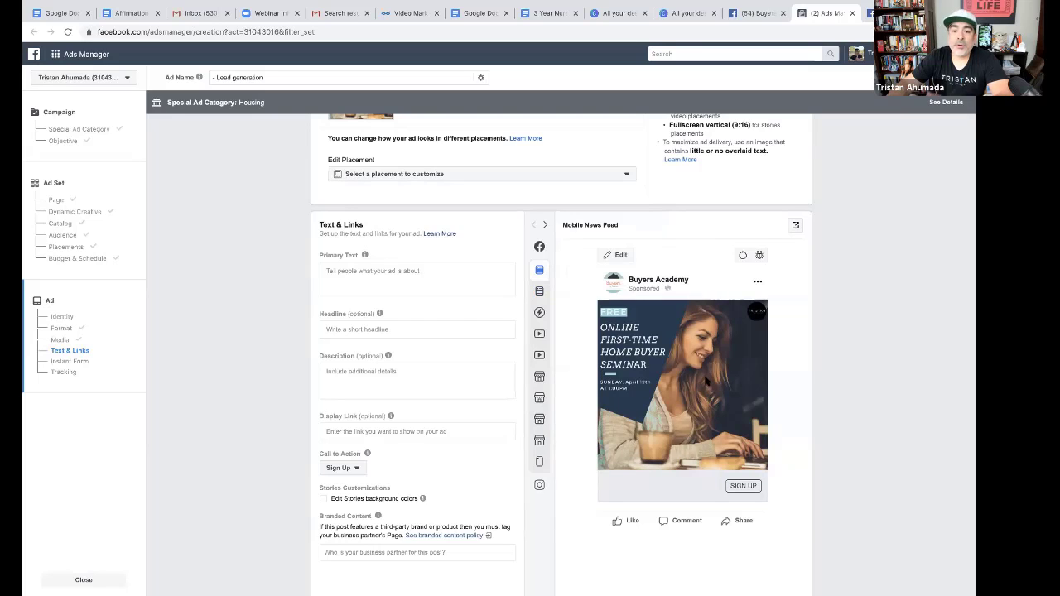
Preview the ad in the Instagram Feed and Instagram Stories placements
{"action": "mouse_move", "coordinate": [540, 318]}
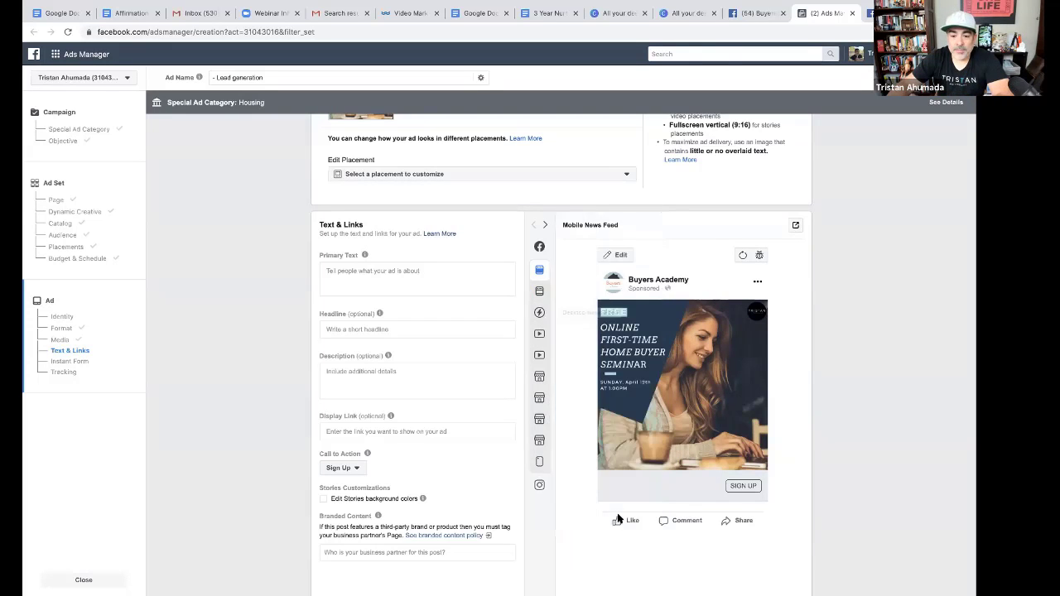
{"action": "left_click", "coordinate": [561, 488]}
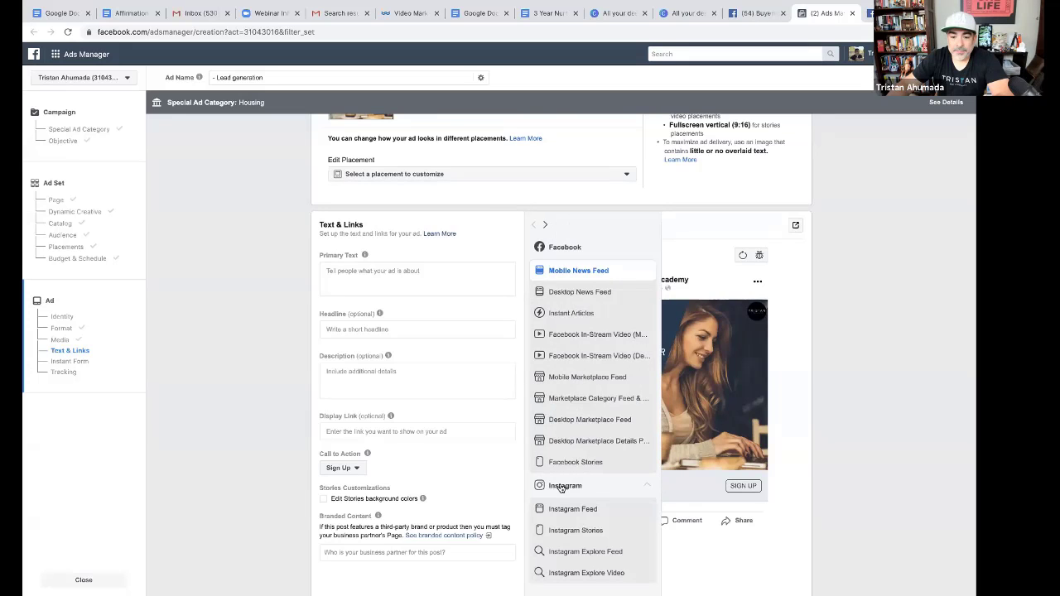
{"action": "left_click", "coordinate": [584, 506]}
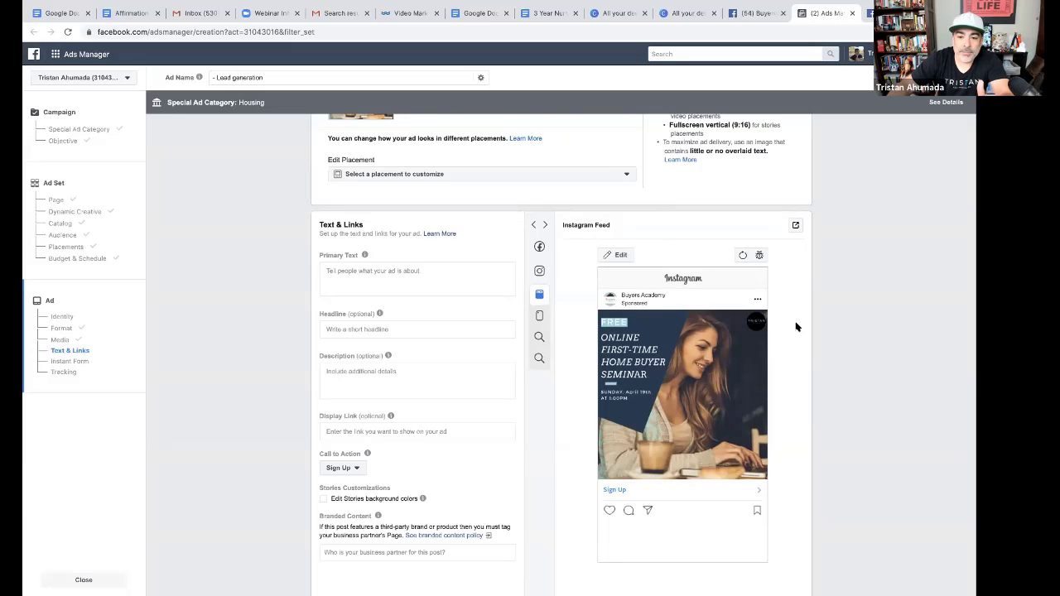
{"action": "scroll", "coordinate": [796, 327], "scroll_direction": "down", "scroll_amount": 1}
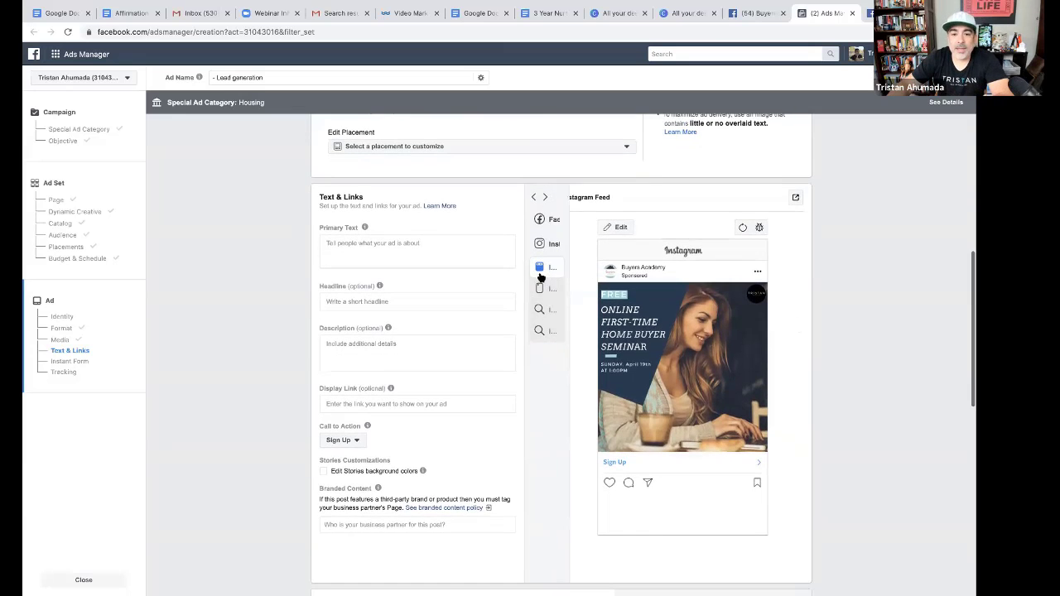
{"action": "left_click", "coordinate": [568, 288]}
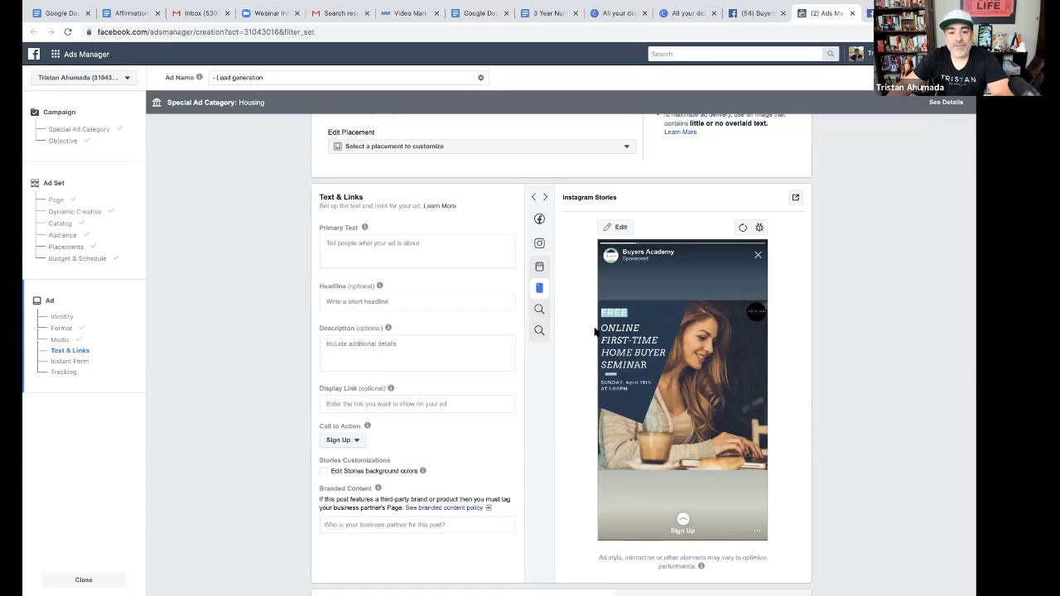
Switch the ad preview back to Facebook's Mobile News Feed placement
{"action": "left_click", "coordinate": [342, 242]}
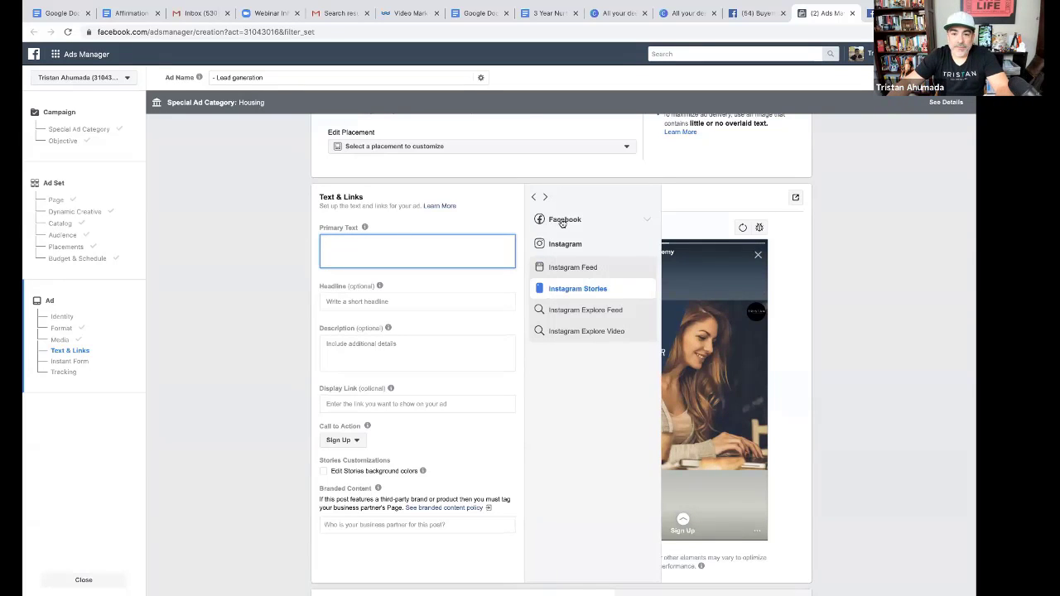
{"action": "left_click", "coordinate": [563, 220]}
{"action": "left_click", "coordinate": [570, 244]}
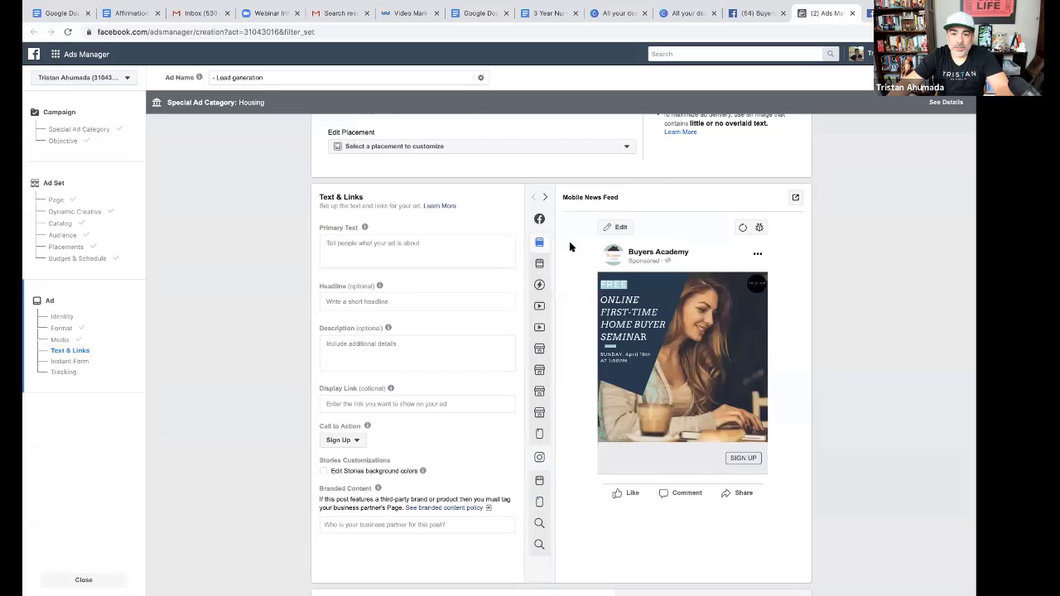
Write the ad's primary text as "Join us this coming Sunday... 🔥🏡", ending with the fire and house emojis
{"action": "left_click", "coordinate": [356, 250]}
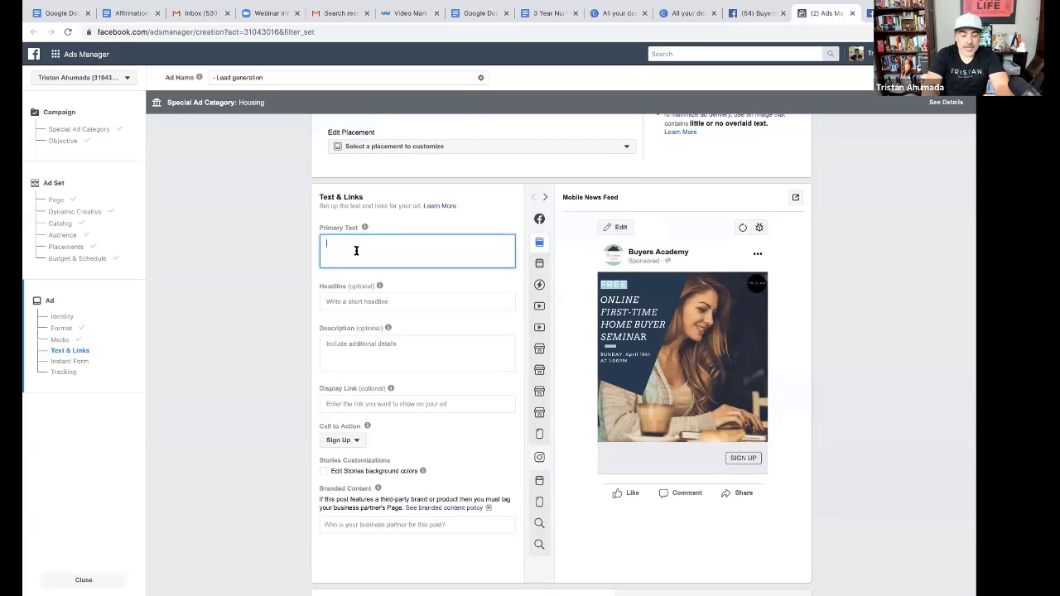
{"action": "type", "text": "Join"}
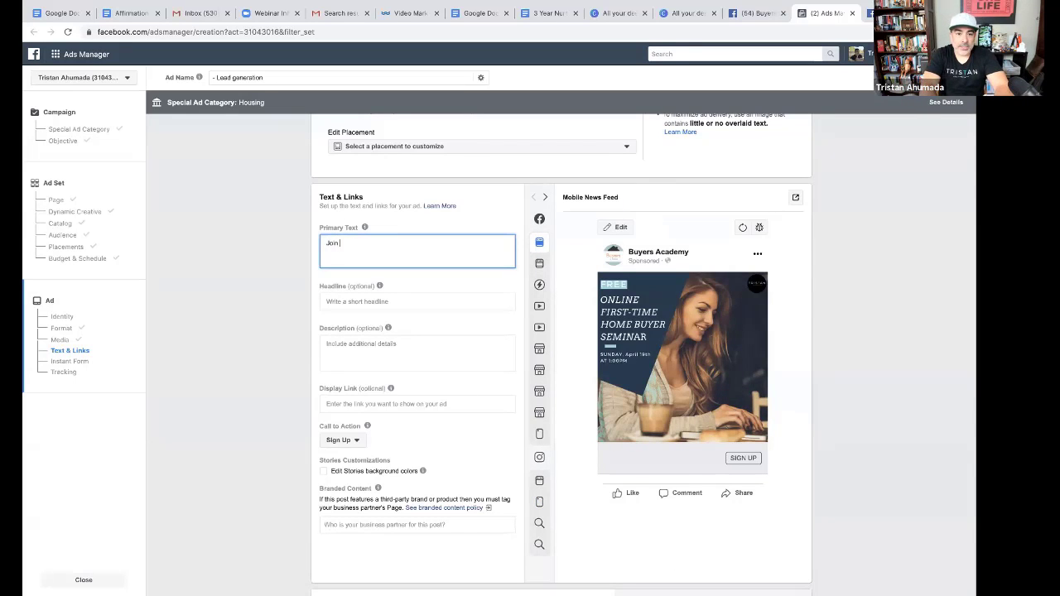
{"action": "type", "text": " us this com"}
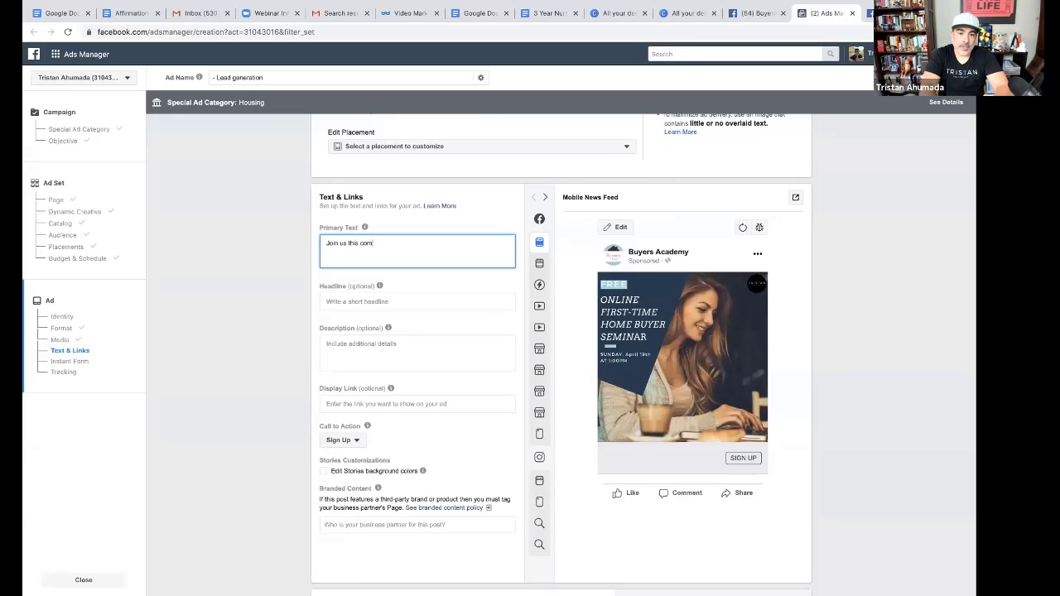
{"action": "type", "text": "ing Sunday"}
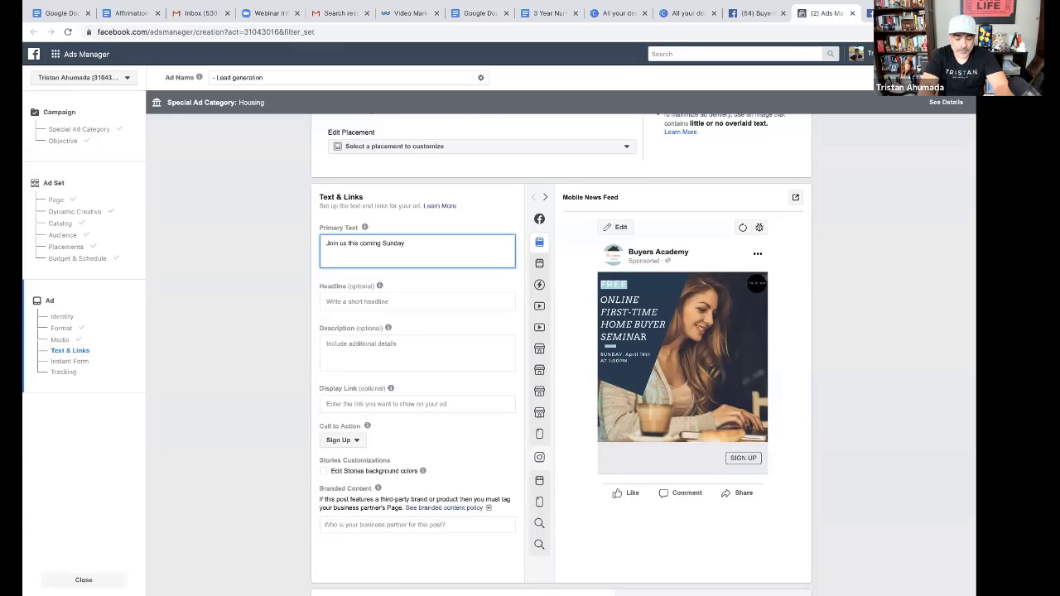
{"action": "type", "text": "..."}
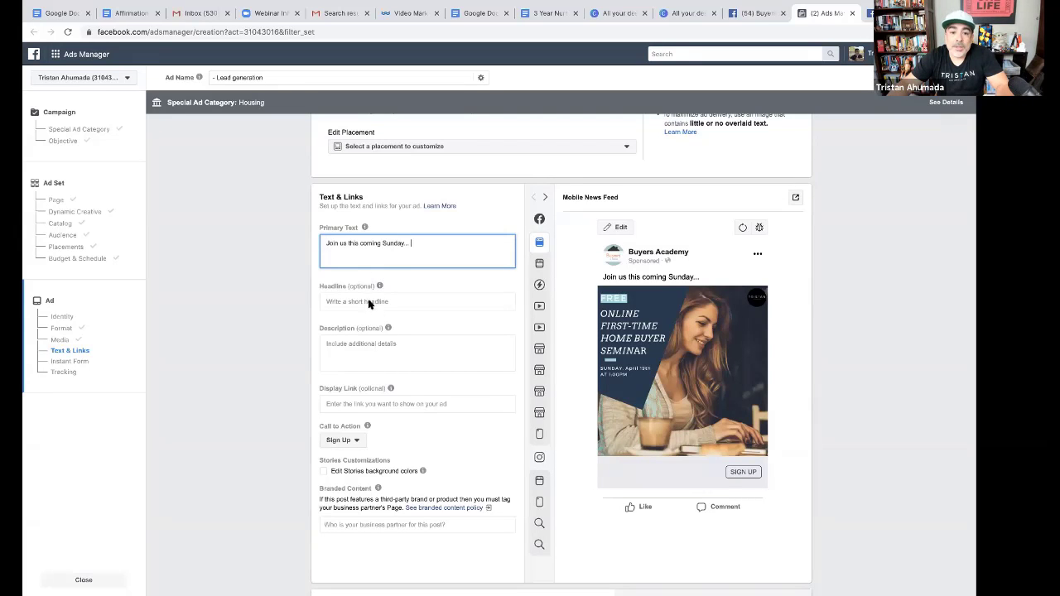
{"action": "type", "text": "🔥"}
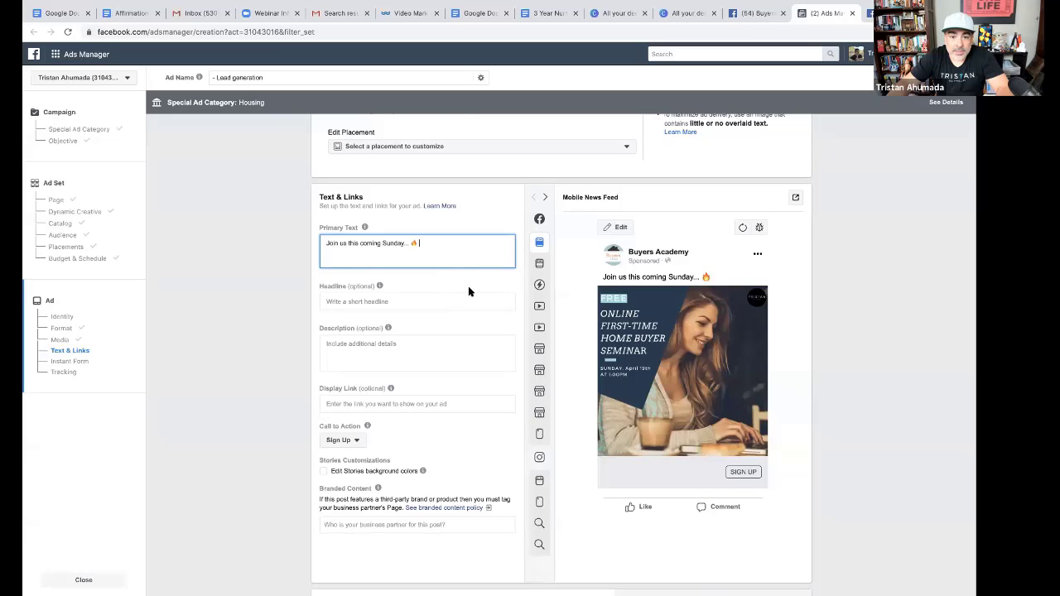
{"action": "type", "text": "🏡"}
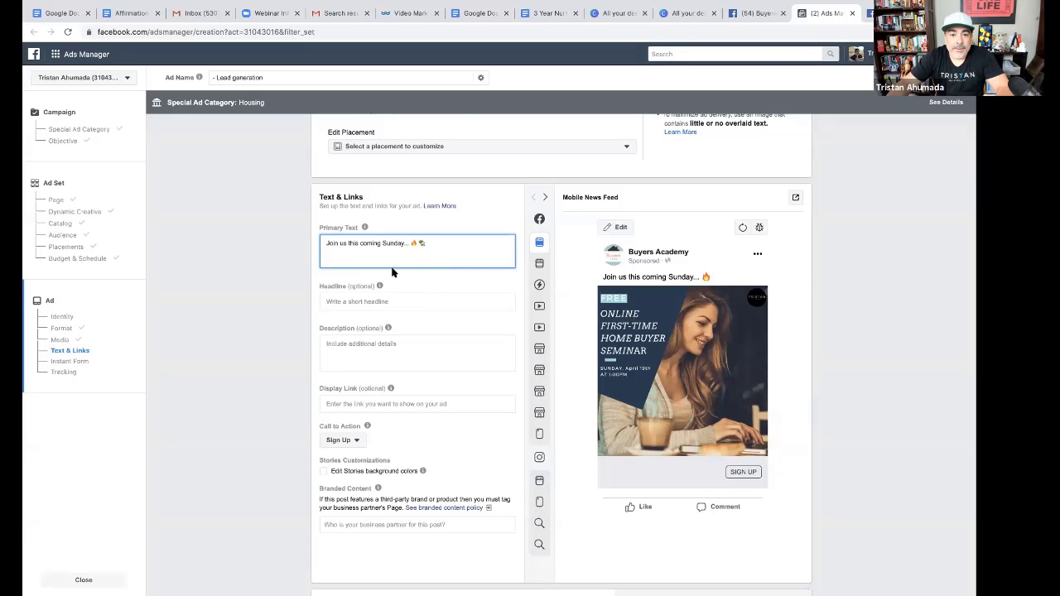
Set the ad's headline to "So much to learn so little time!"
{"action": "left_click", "coordinate": [350, 301]}
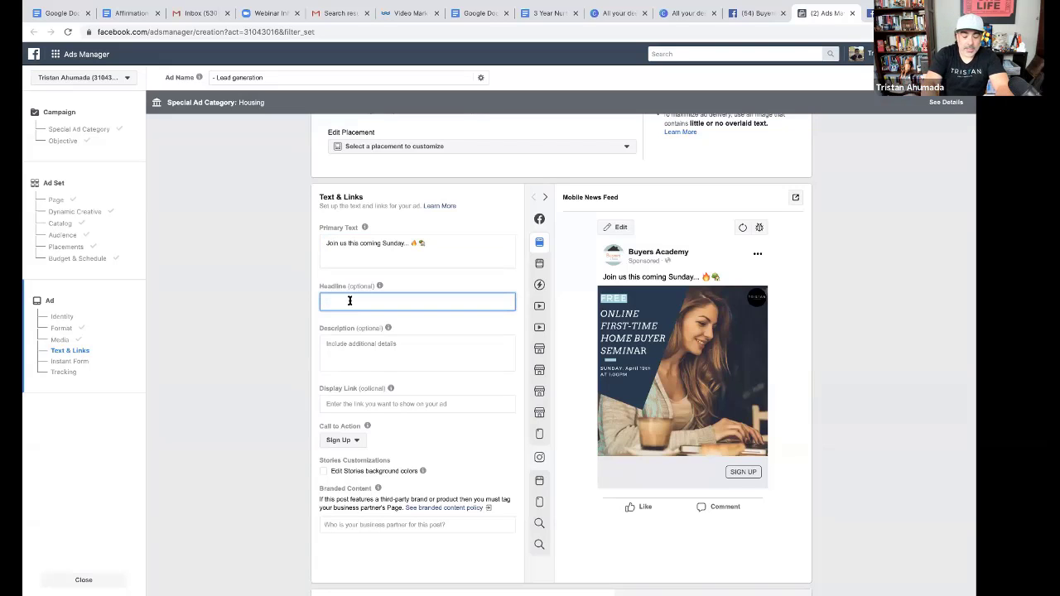
{"action": "type", "text": "Th"}
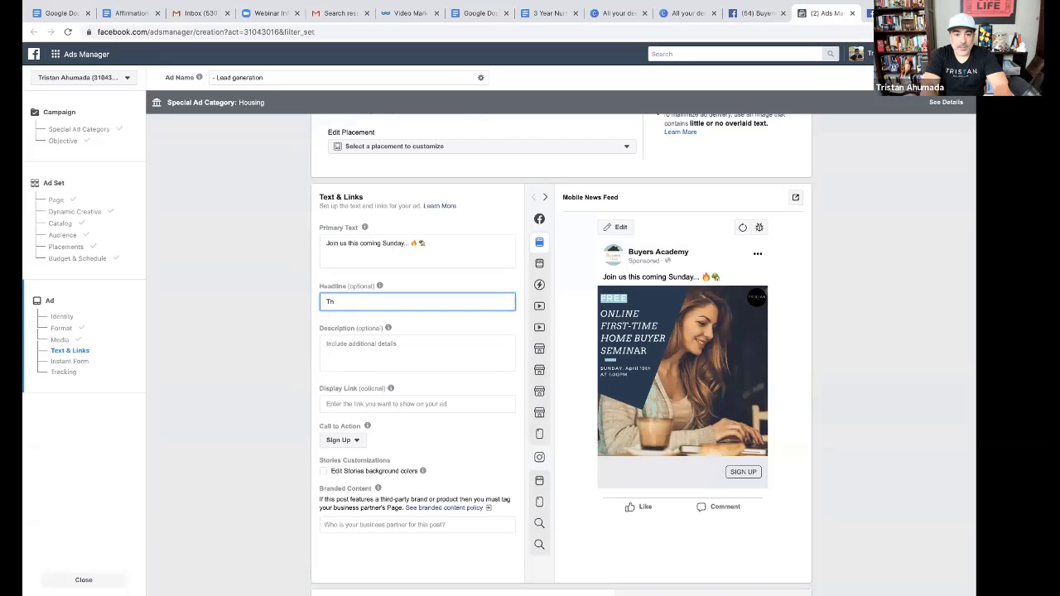
{"action": "type", "text": "io much to learn so little"}
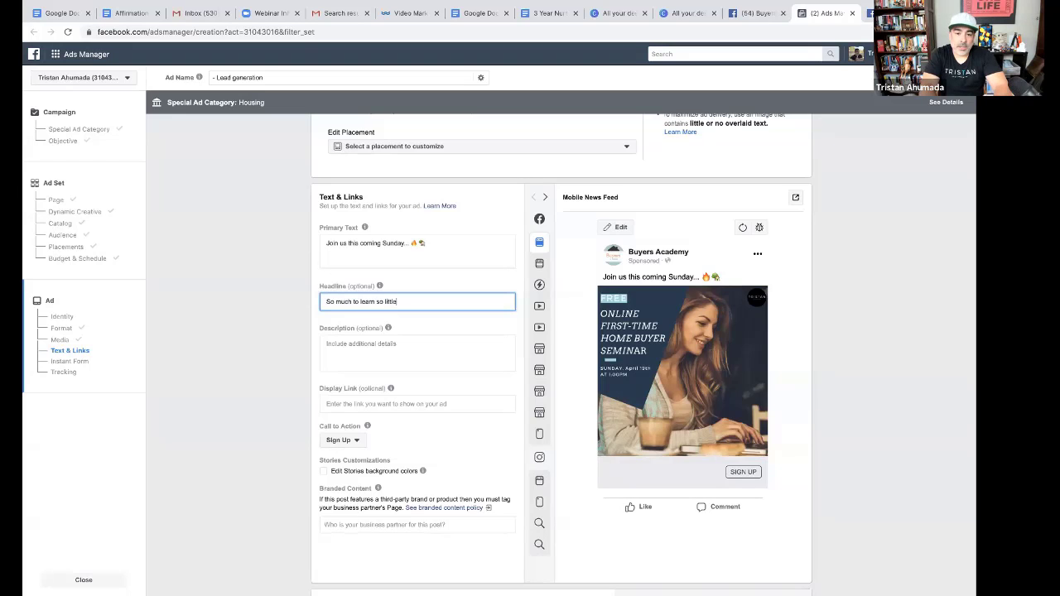
{"action": "type", "text": " time!"}
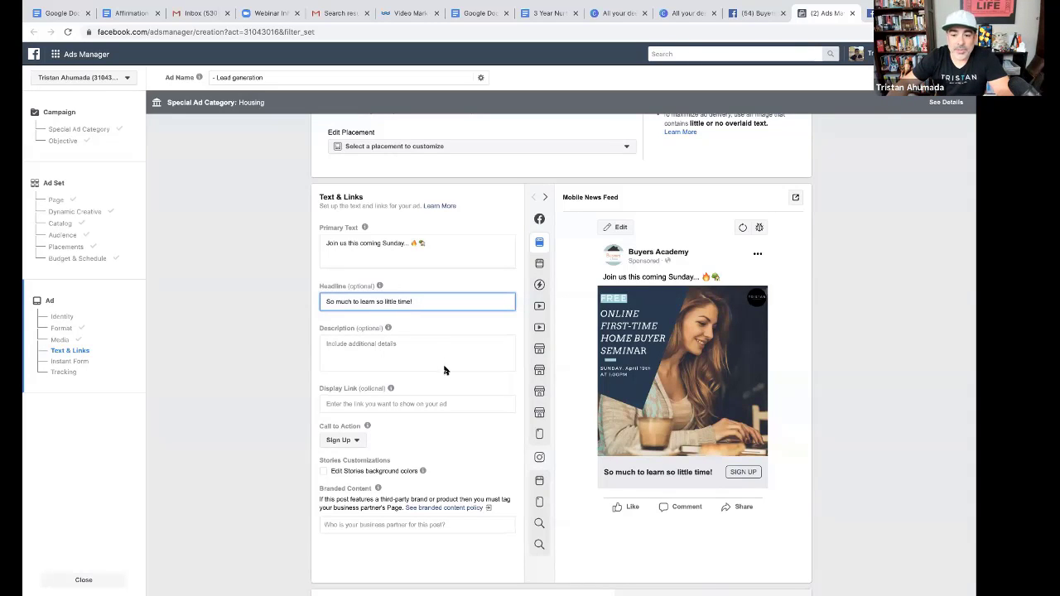
Begin the ad's description with "We will be diving deep into the process of purchasing your first home"
{"action": "left_click", "coordinate": [379, 350]}
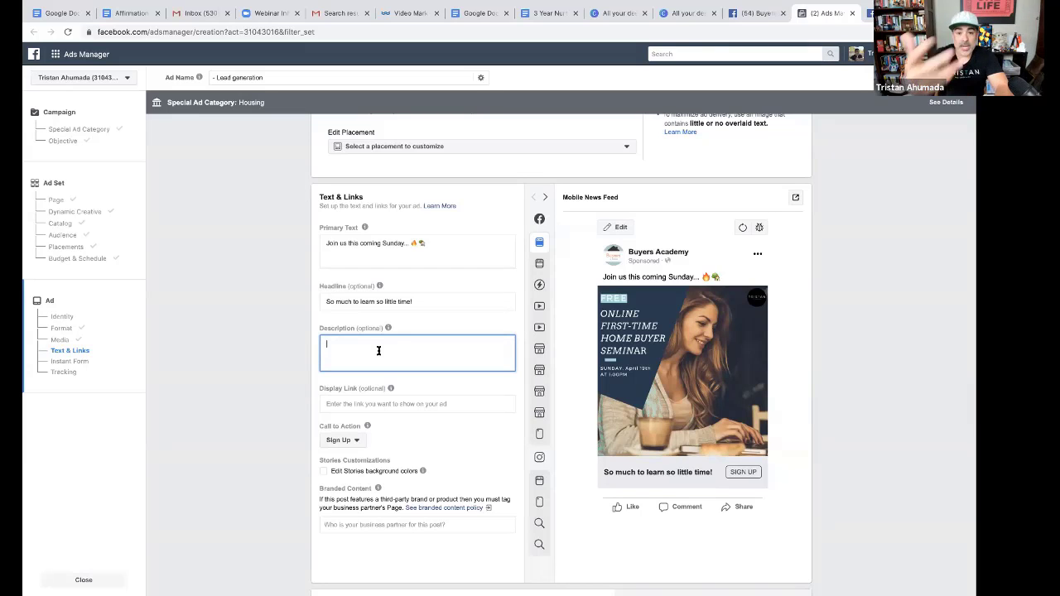
{"action": "type", "text": "Jo"}
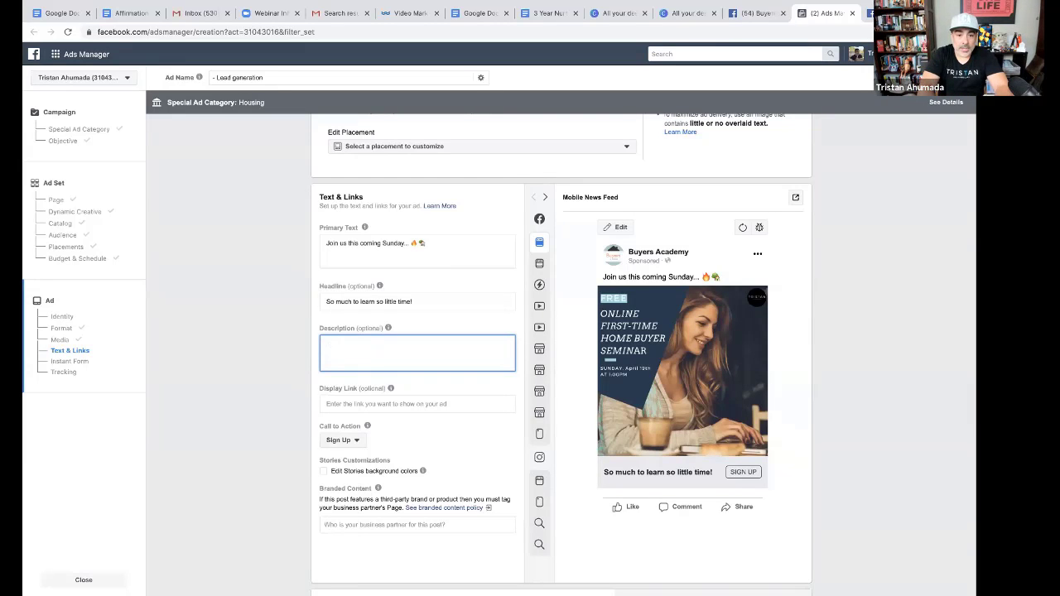
{"action": "type", "text": "e w"}
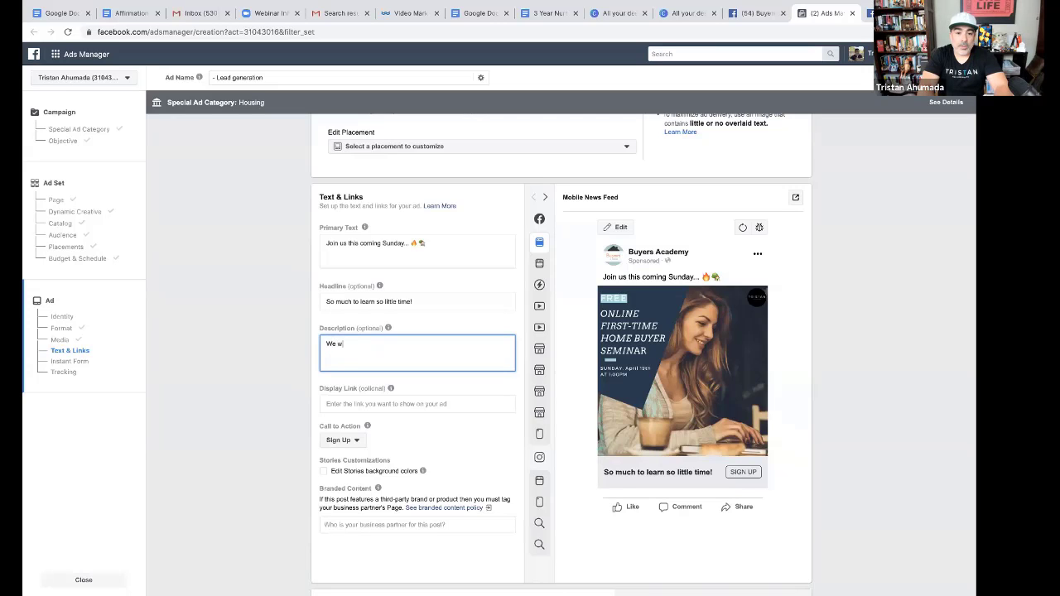
{"action": "type", "text": "ill be diving "}
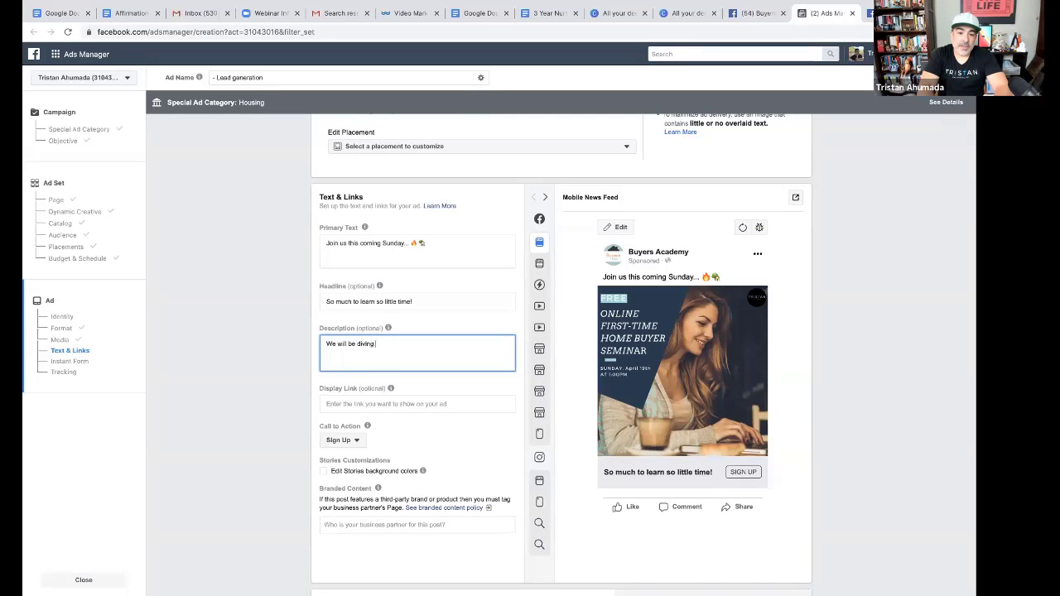
{"action": "type", "text": "deep into th"}
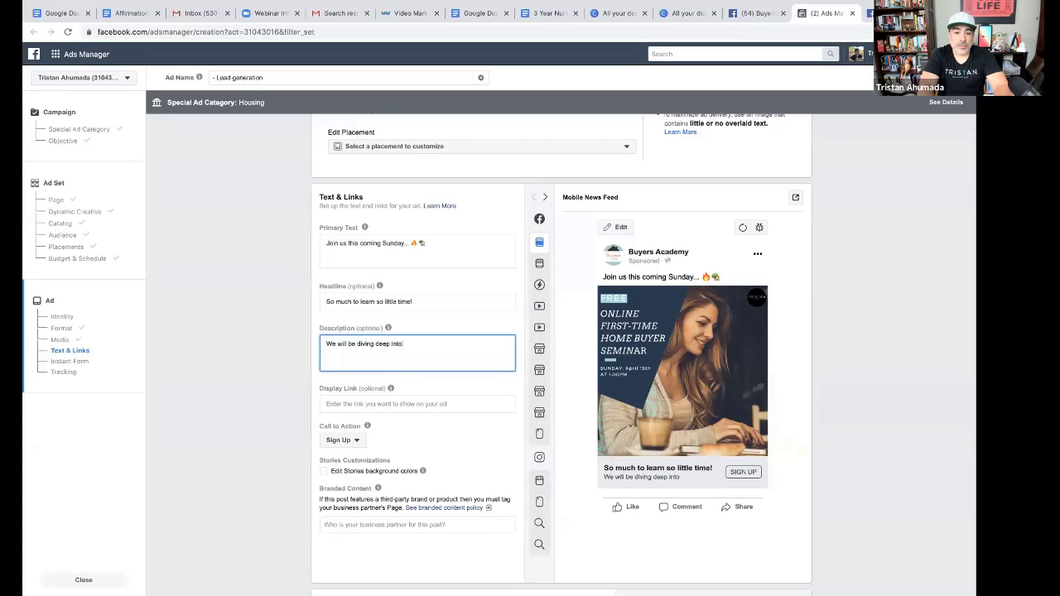
{"action": "type", "text": "the p"}
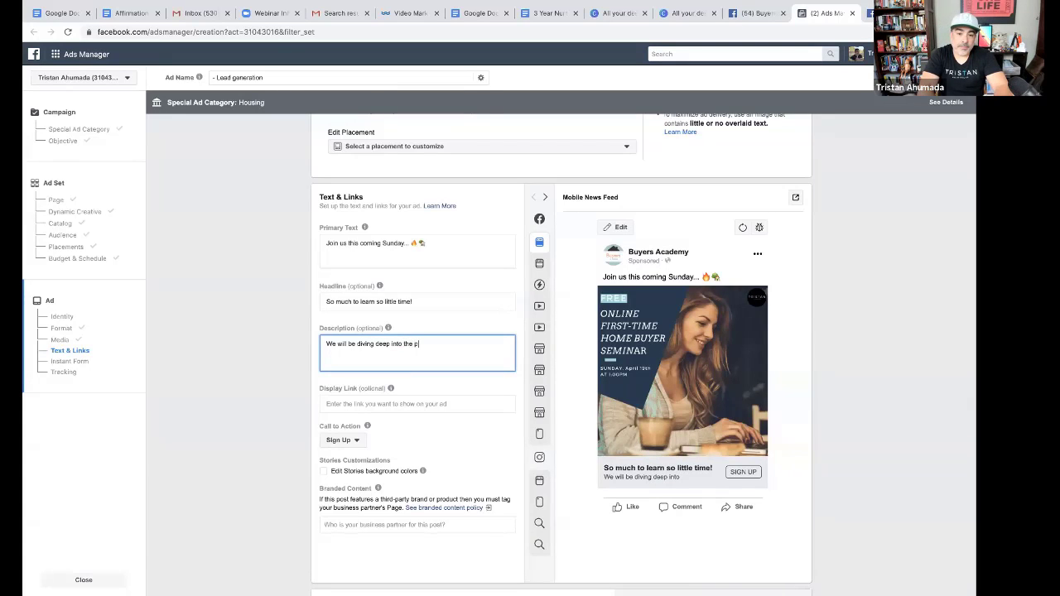
{"action": "type", "text": "rocess of purch"}
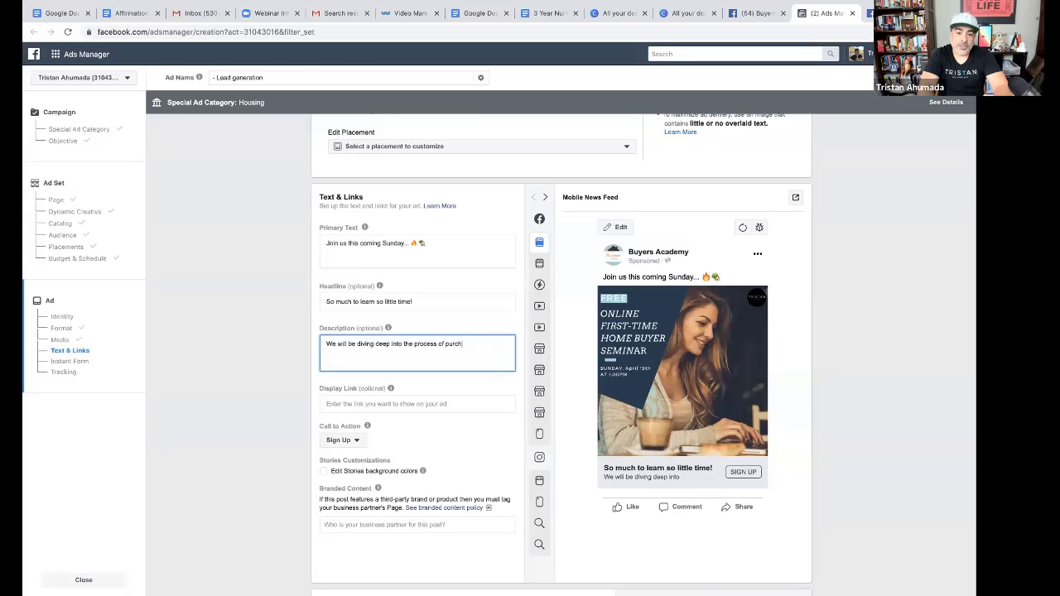
{"action": "type", "text": "asing y"}
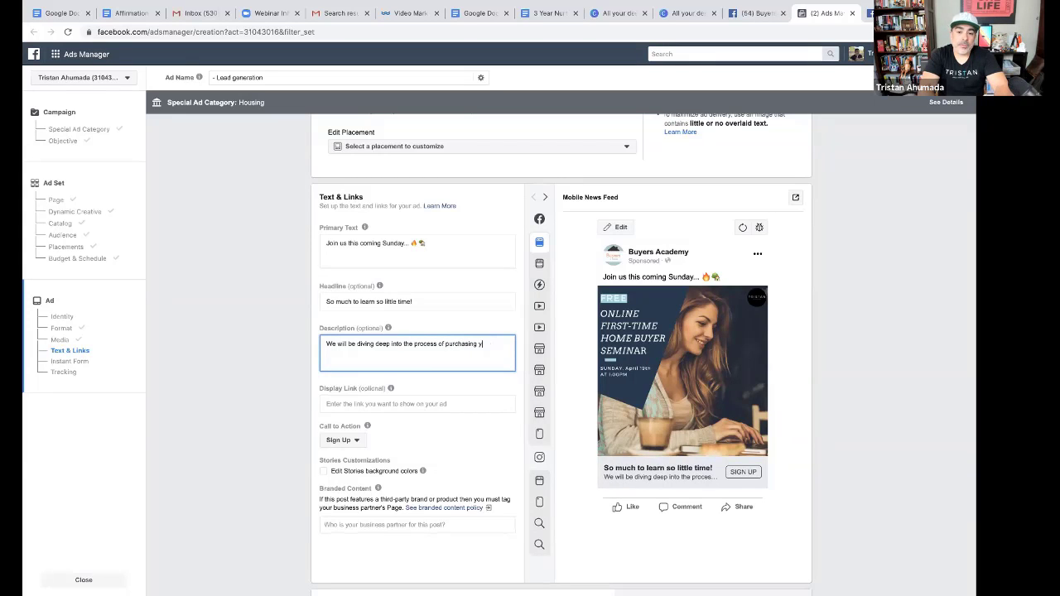
{"action": "type", "text": "our first home"}
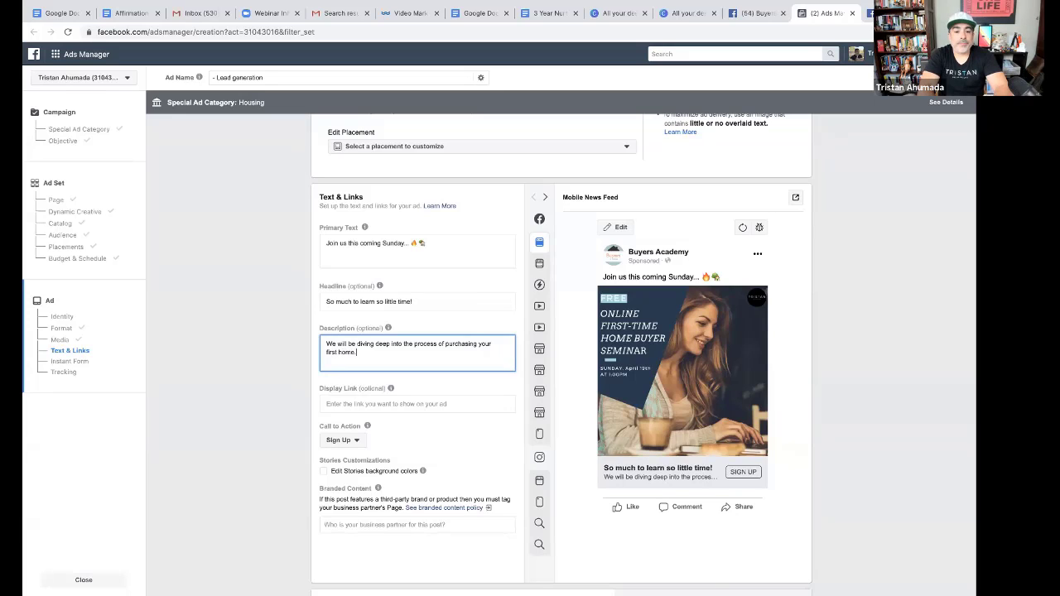
Continue the ad's description with "... We will have a lender on hand along with other professionals."
{"action": "type", "text": "... We will hav"}
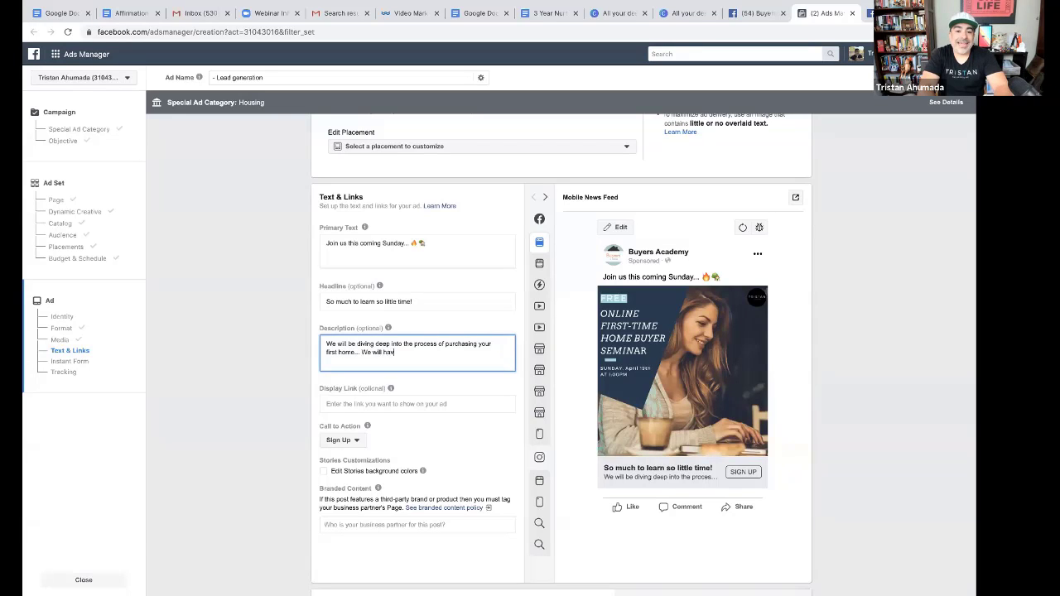
{"action": "type", "text": "e a lender on hand along with "}
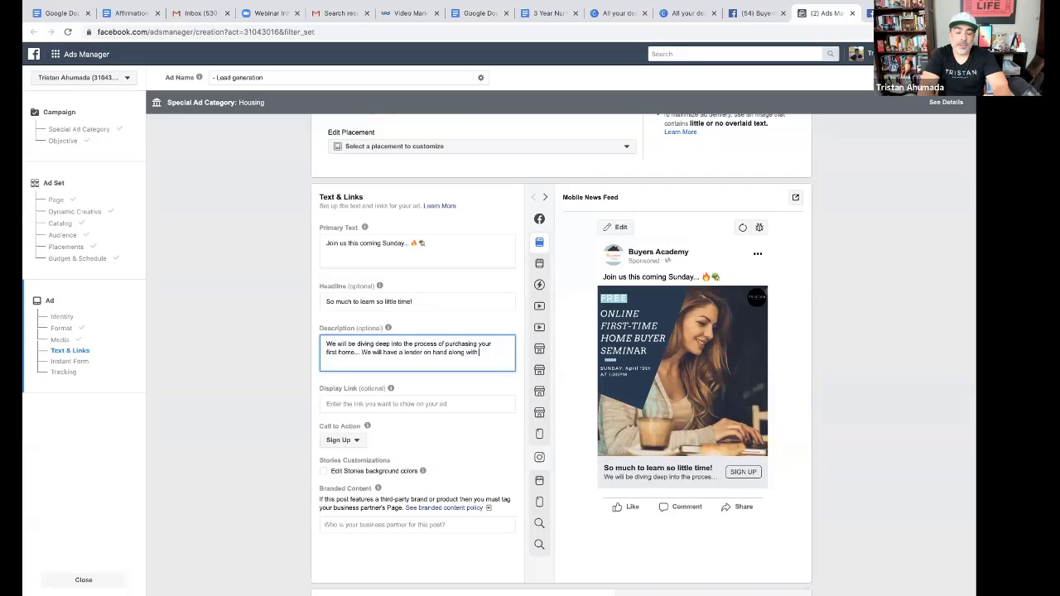
{"action": "type", "text": "other profe"}
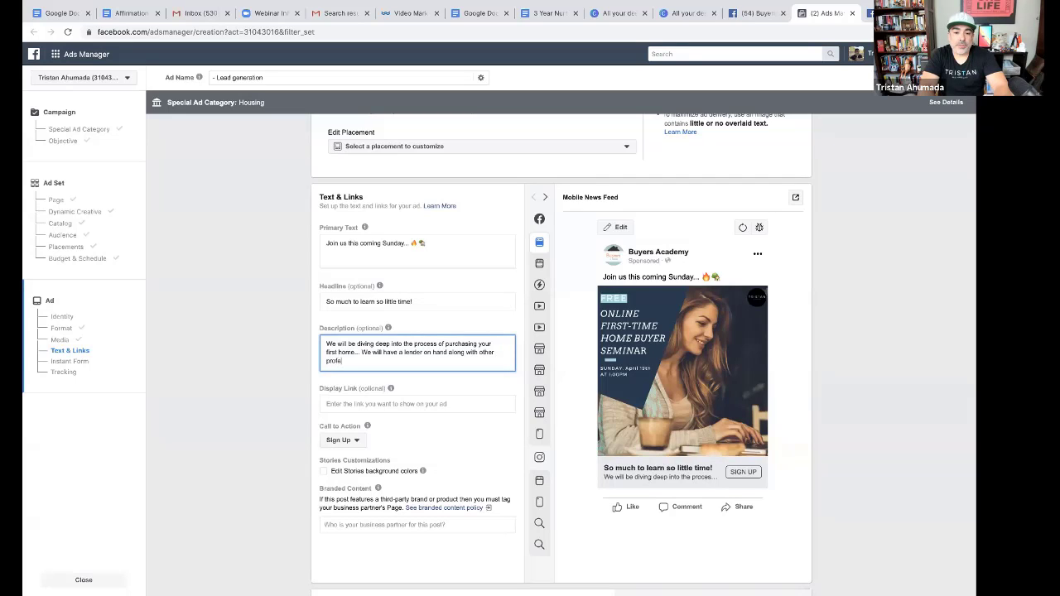
{"action": "type", "text": "ssionals."}
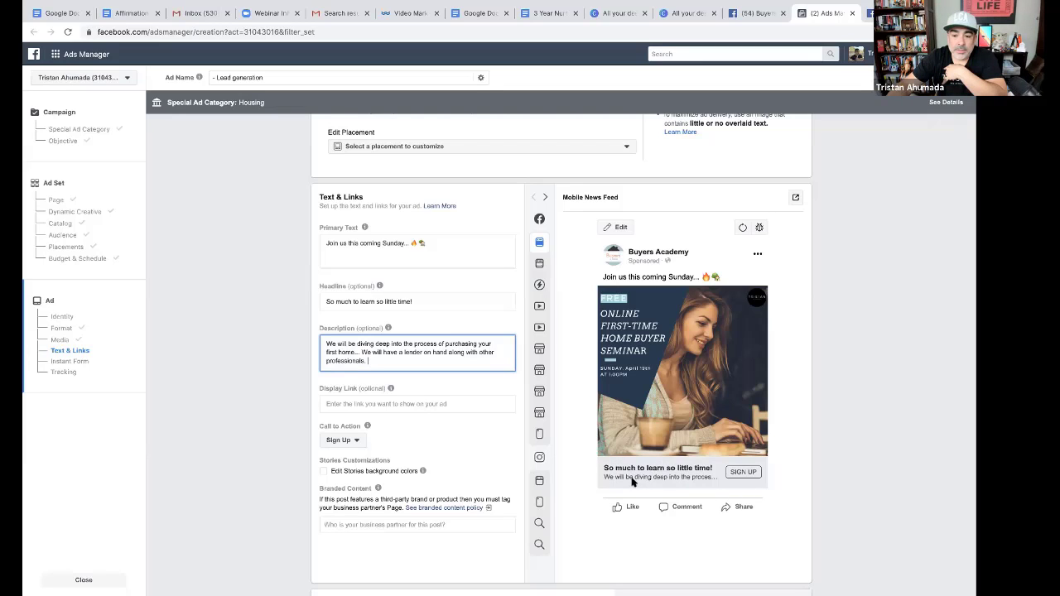
Change the ad's call to action to Learn More
{"action": "scroll", "coordinate": [386, 421], "scroll_direction": "down", "scroll_amount": 1}
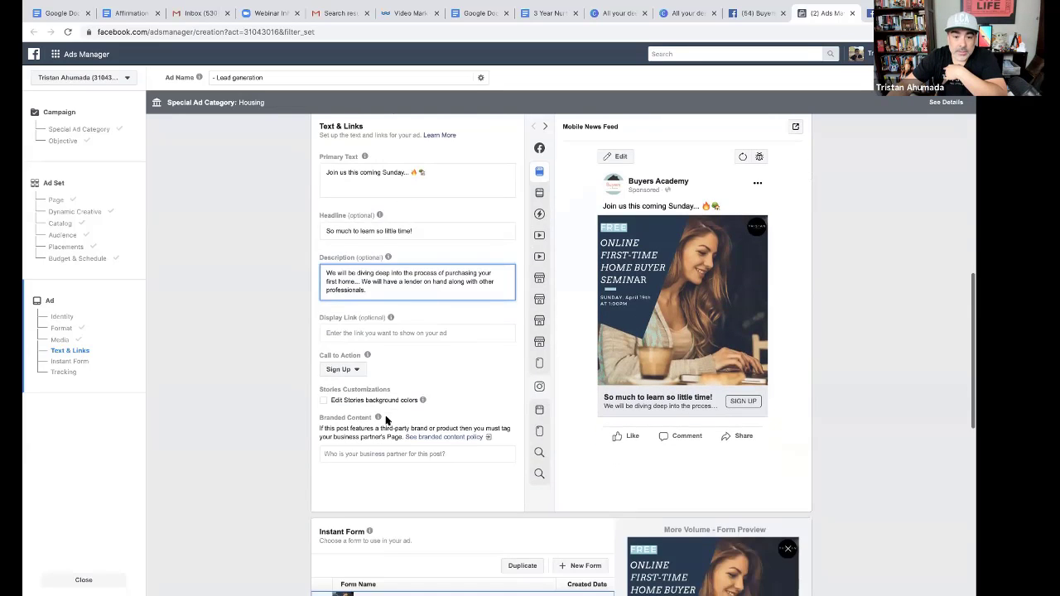
{"action": "left_click", "coordinate": [357, 361]}
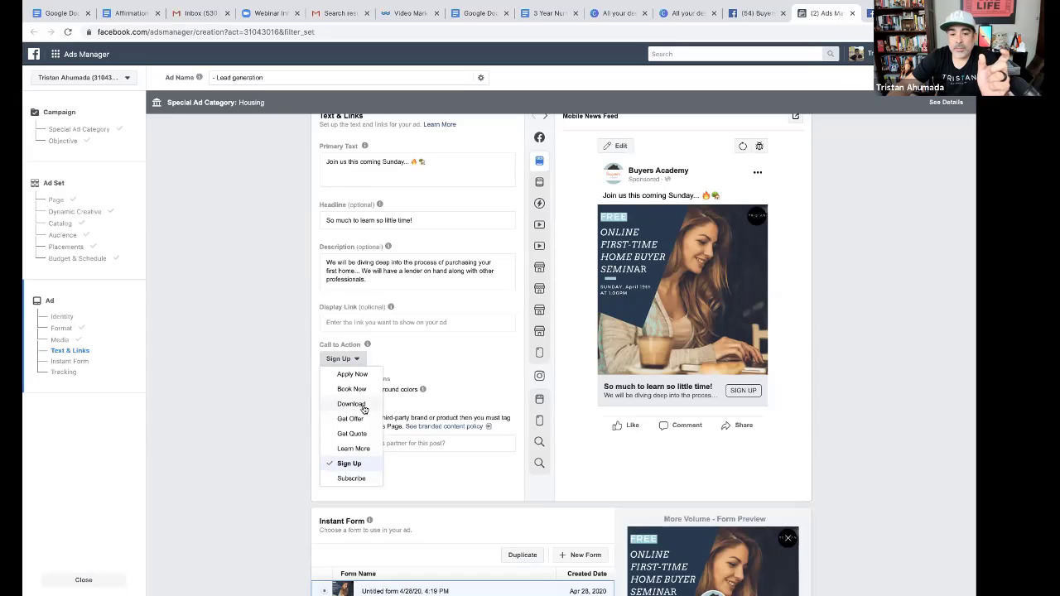
{"action": "left_click", "coordinate": [357, 448]}
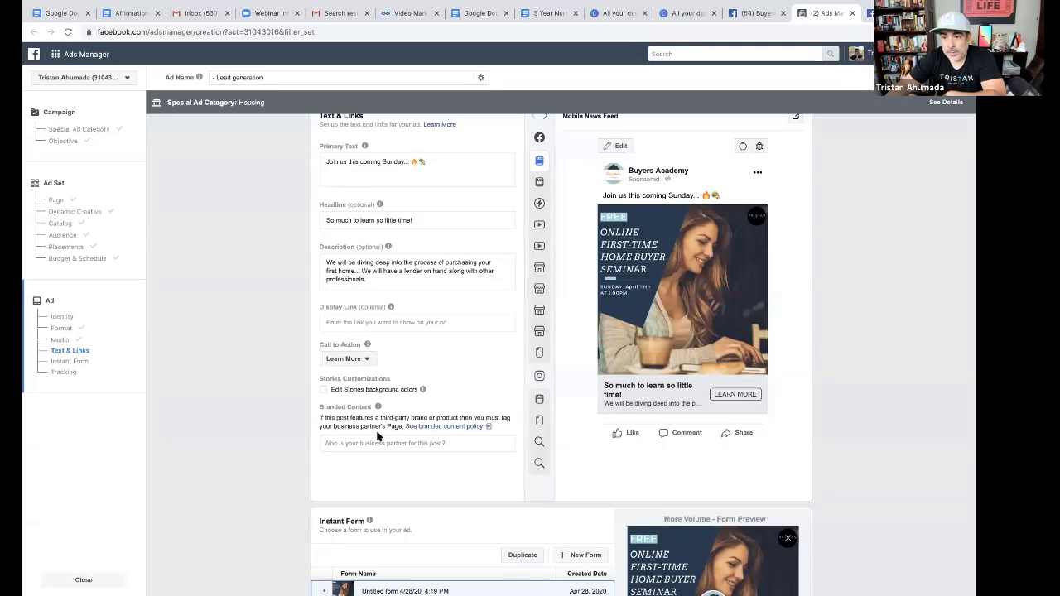
Review the ad's text settings and the list of existing instant forms with the selected form's preview
{"action": "scroll", "coordinate": [360, 408], "scroll_direction": "down", "scroll_amount": 1}
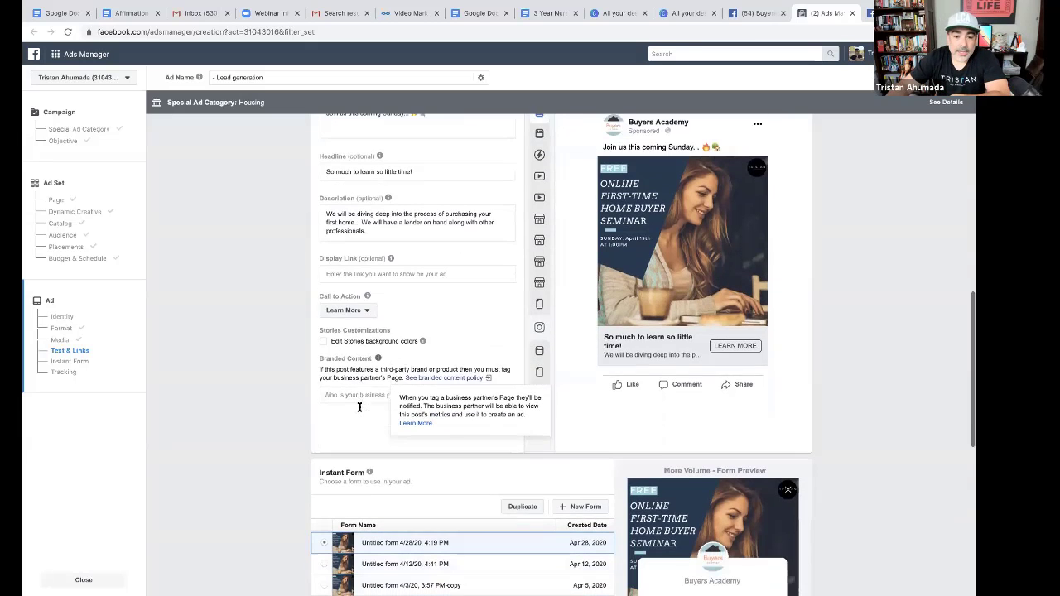
{"action": "scroll", "coordinate": [359, 407], "scroll_direction": "down", "scroll_amount": 1}
{"action": "scroll", "coordinate": [339, 352], "scroll_direction": "down", "scroll_amount": 1}
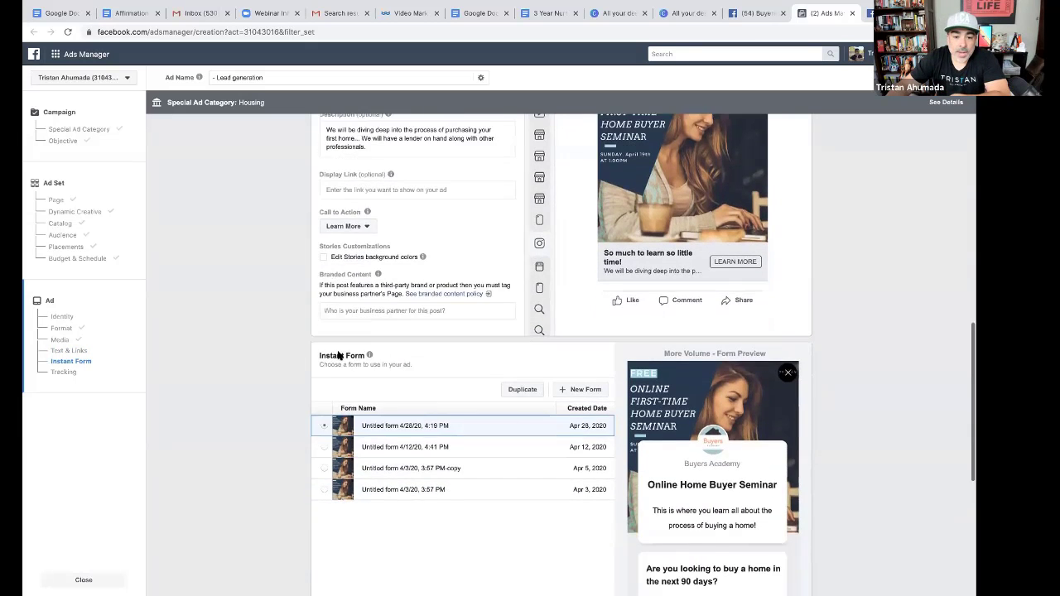
{"action": "scroll", "coordinate": [340, 354], "scroll_direction": "down", "scroll_amount": 1}
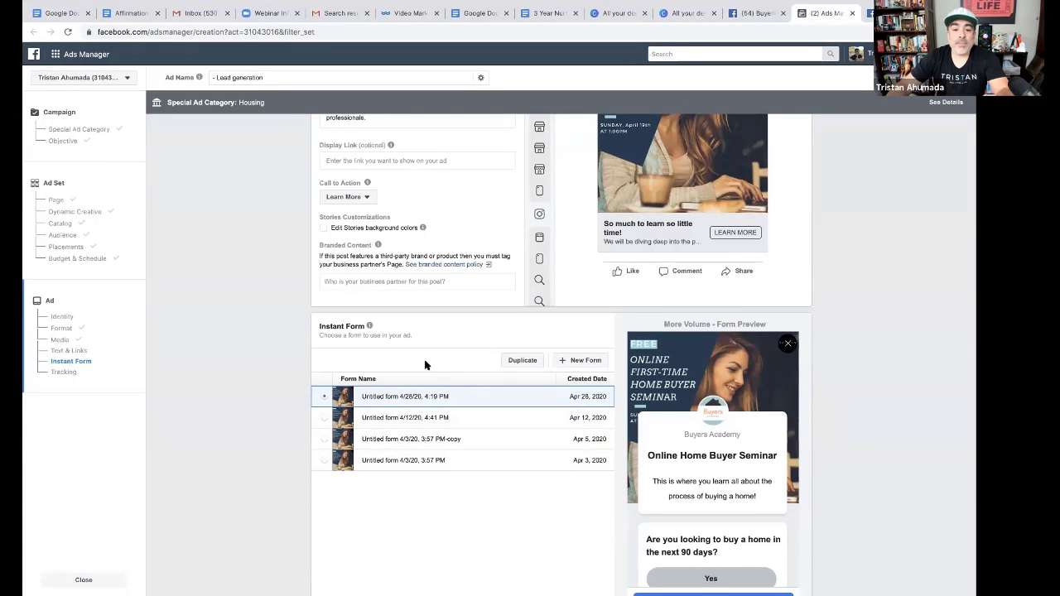
{"action": "scroll", "coordinate": [425, 365], "scroll_direction": "up", "scroll_amount": 1}
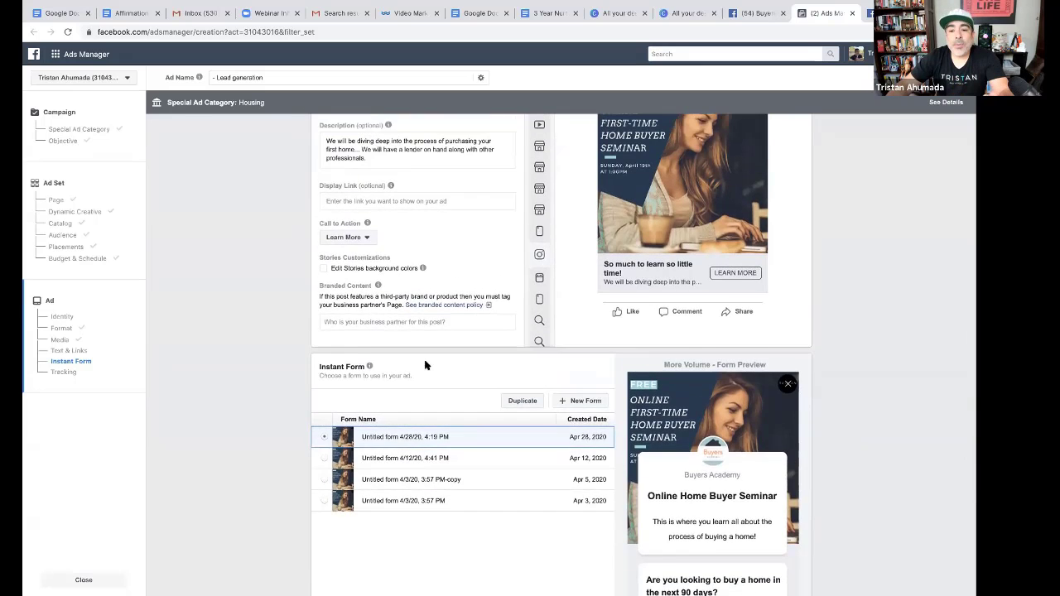
{"action": "scroll", "coordinate": [424, 365], "scroll_direction": "up", "scroll_amount": 3}
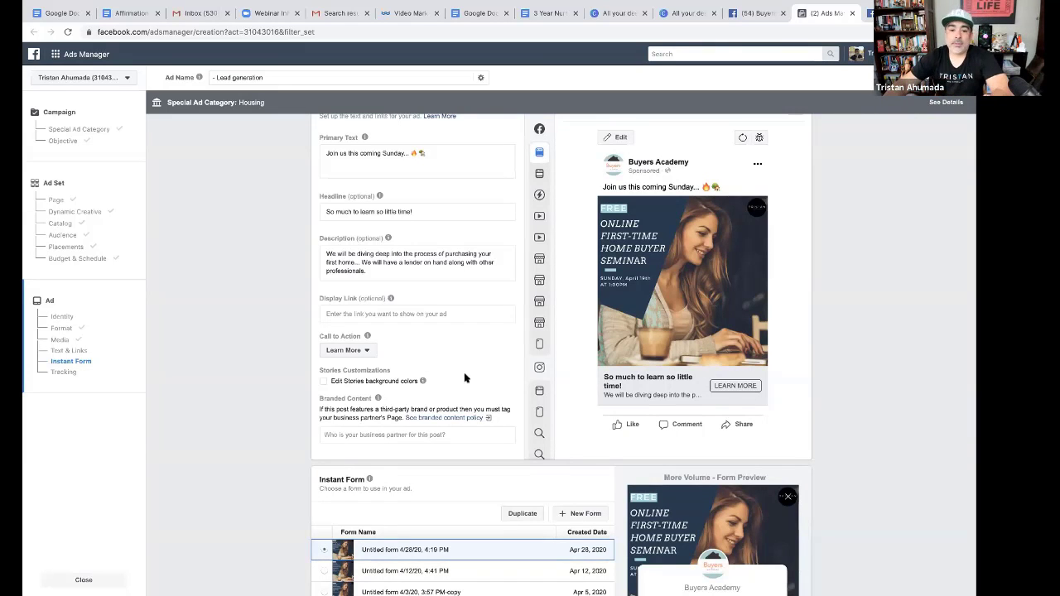
{"action": "scroll", "coordinate": [492, 416], "scroll_direction": "down", "scroll_amount": 3}
{"action": "scroll", "coordinate": [494, 421], "scroll_direction": "down", "scroll_amount": 2}
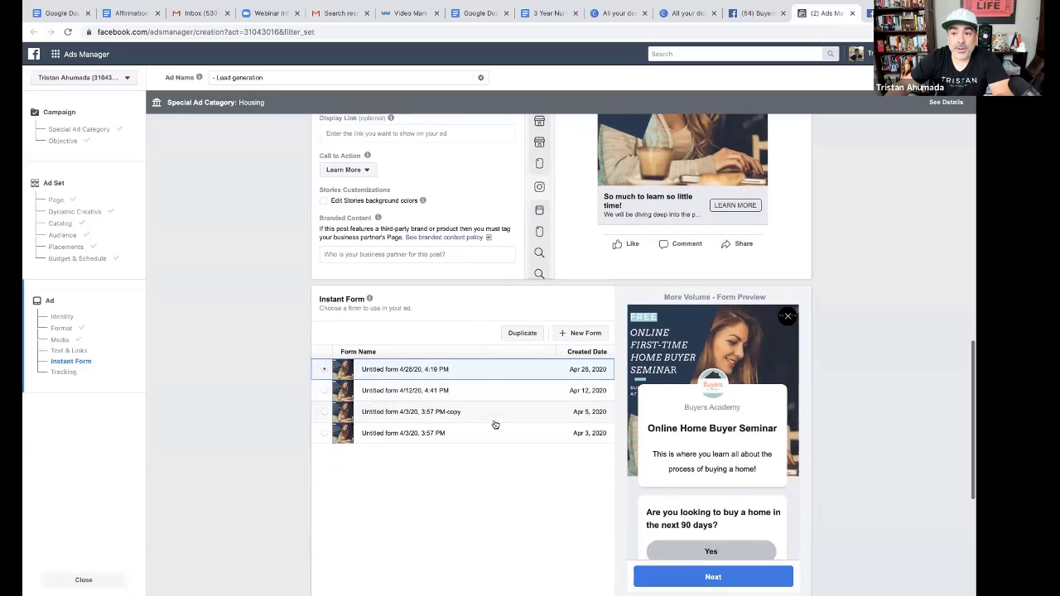
{"action": "scroll", "coordinate": [435, 440], "scroll_direction": "down", "scroll_amount": 2}
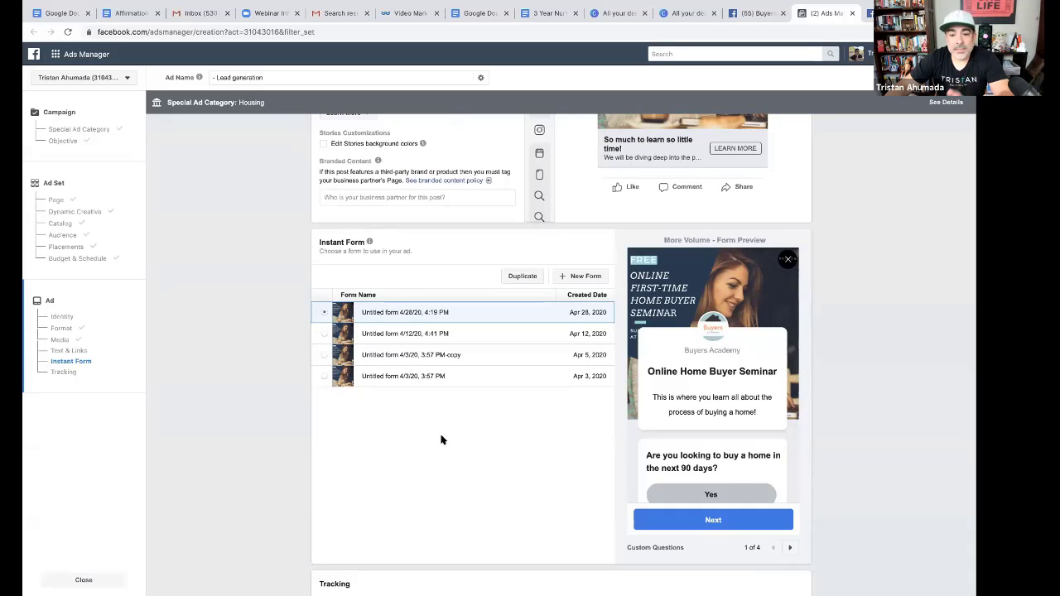
{"action": "scroll", "coordinate": [476, 418], "scroll_direction": "down", "scroll_amount": 1}
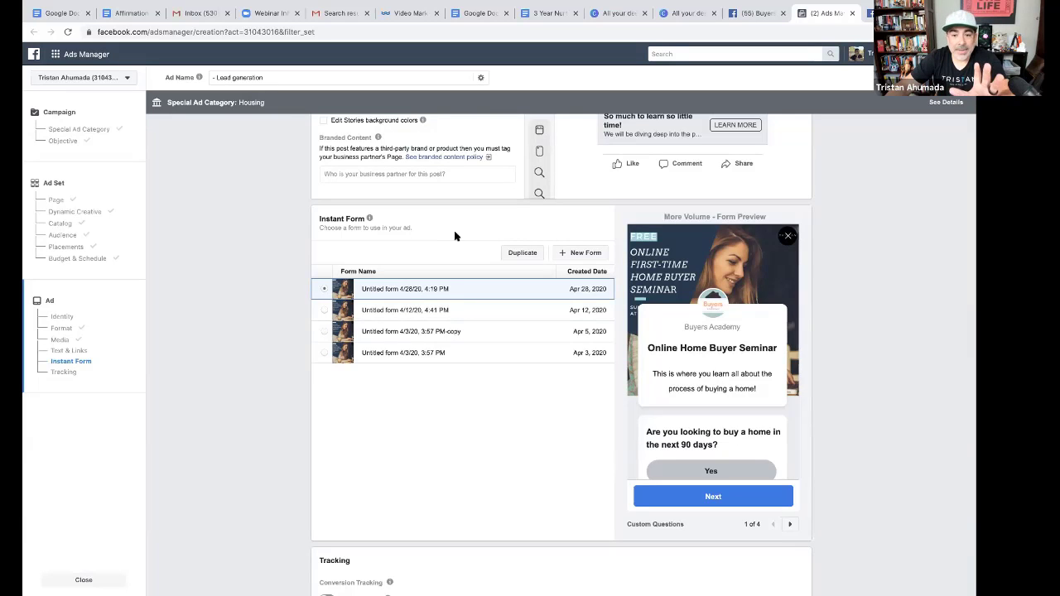
Start a new instant form for the ad and open its optional Intro section
{"action": "left_click", "coordinate": [580, 253]}
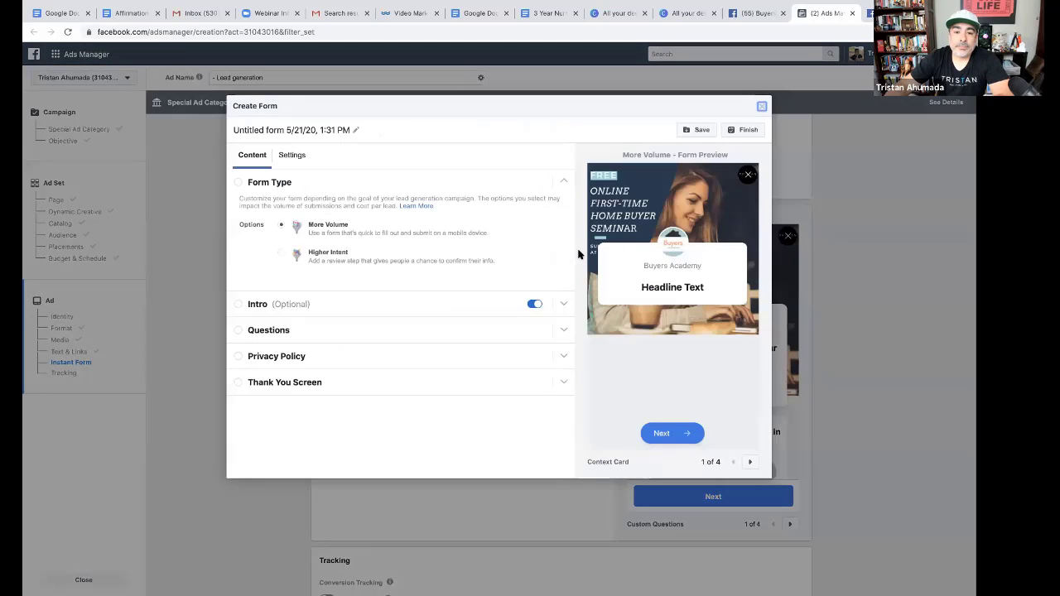
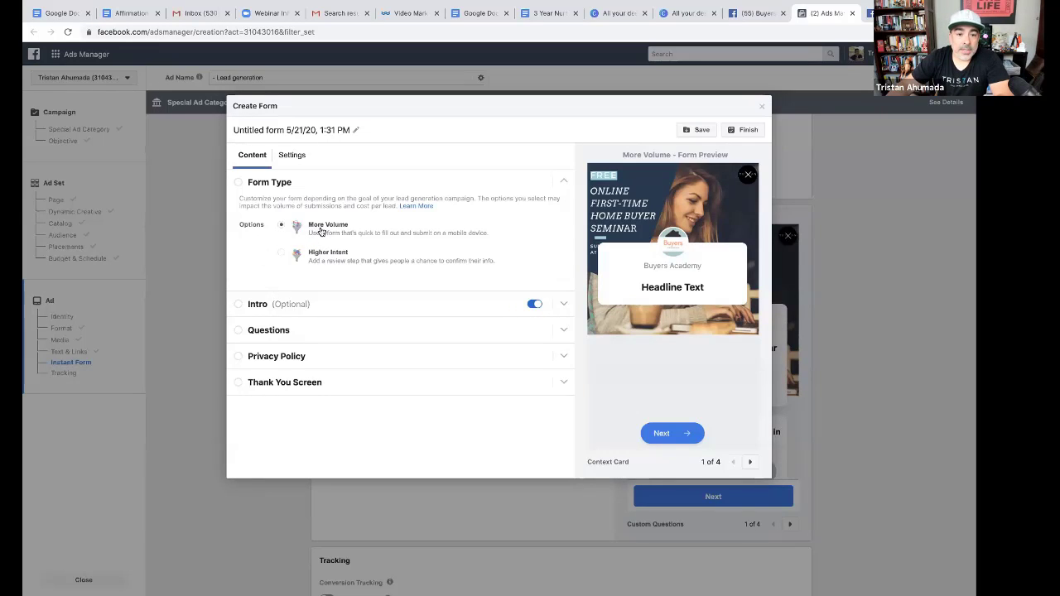
{"action": "left_click", "coordinate": [299, 305]}
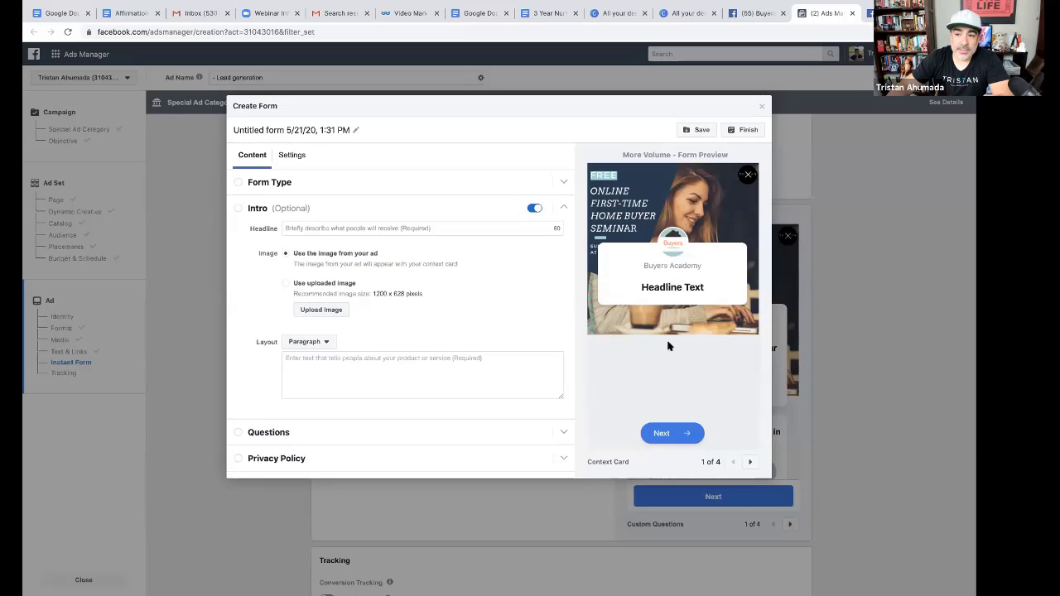
{"action": "scroll", "coordinate": [440, 291], "scroll_direction": "up", "scroll_amount": 3}
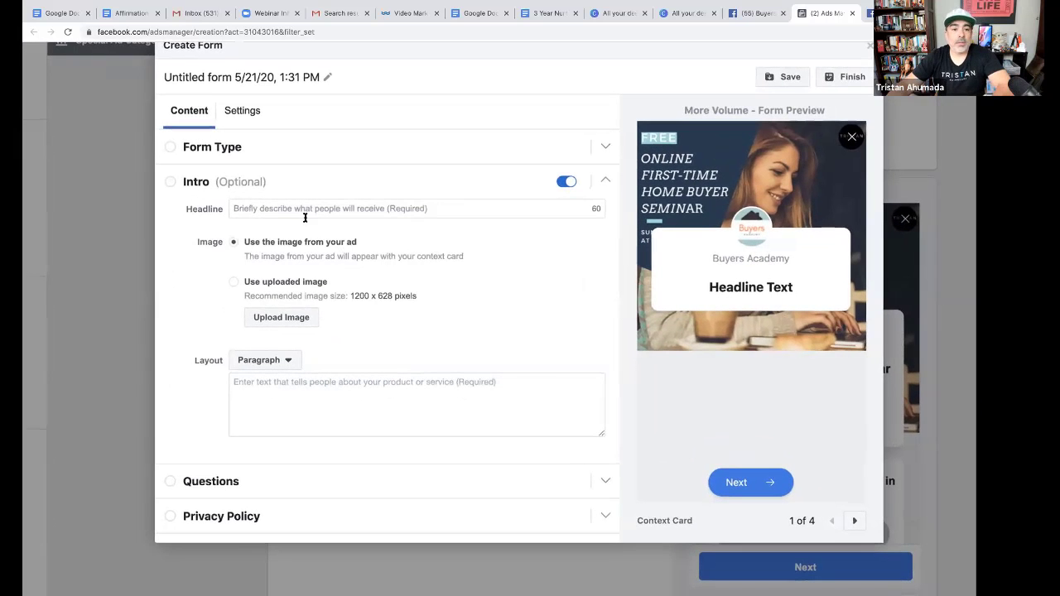
Set the form intro's headline to "First Time Homebuyer Online Seminar"
{"action": "left_click", "coordinate": [288, 209]}
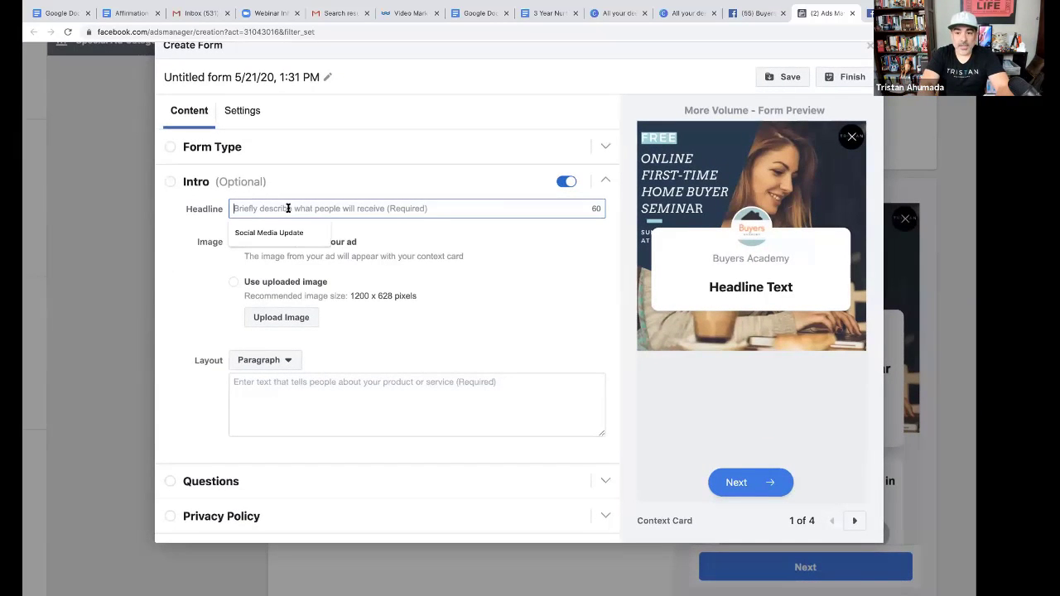
{"action": "type", "text": "H"}
{"action": "key", "text": "BackSpace"}
{"action": "type", "text": "First"}
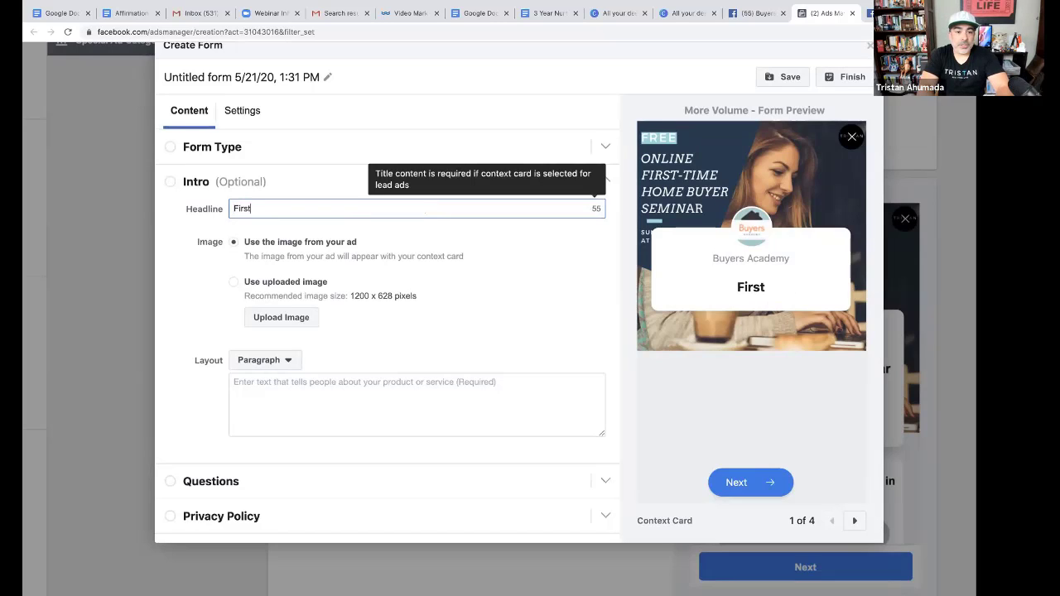
{"action": "type", "text": " TYim"}
{"action": "key", "text": "BackSpace"}
{"action": "key", "text": "BackSpace"}
{"action": "key", "text": "BackSpace"}
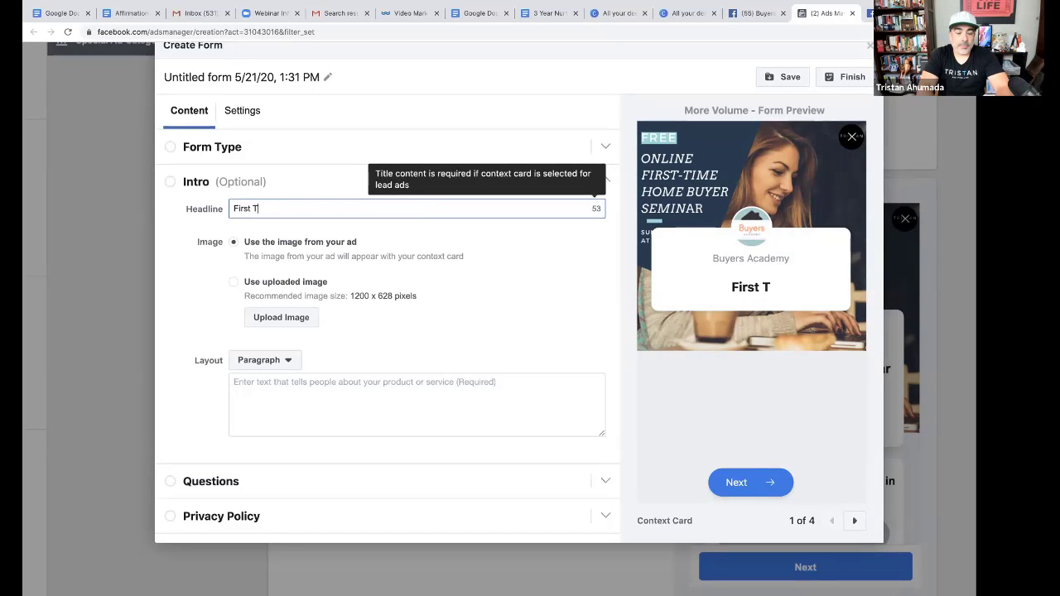
{"action": "type", "text": "imr zhom"}
{"action": "key", "text": "BackSpace"}
{"action": "key", "text": "BackSpace"}
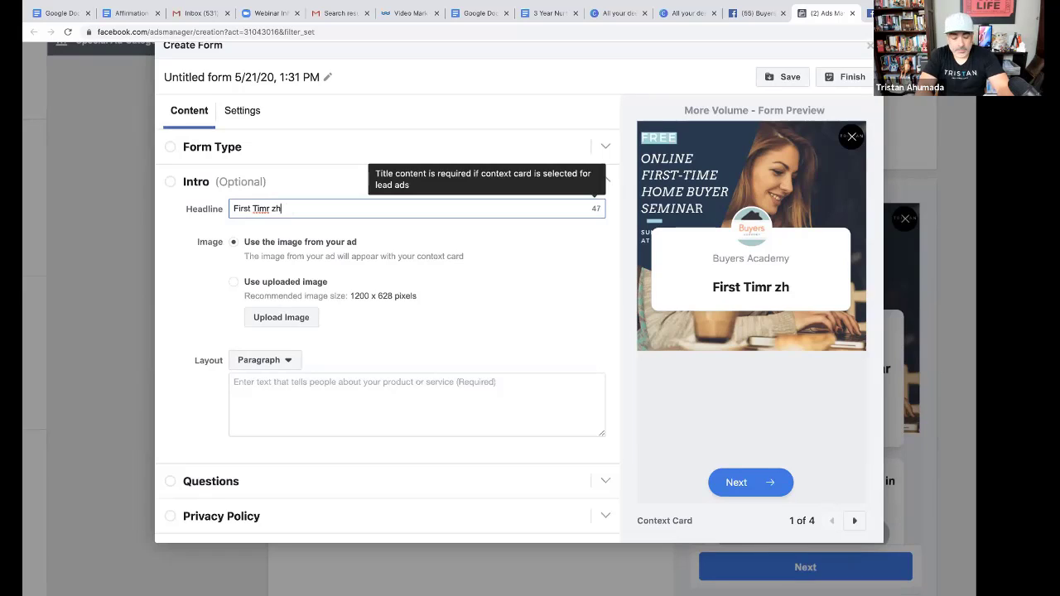
{"action": "key", "text": "BackSpace"}
{"action": "key", "text": "BackSpace"}
{"action": "key", "text": "BackSpace"}
{"action": "key", "text": "BackSpace"}
{"action": "type", "text": "e "}
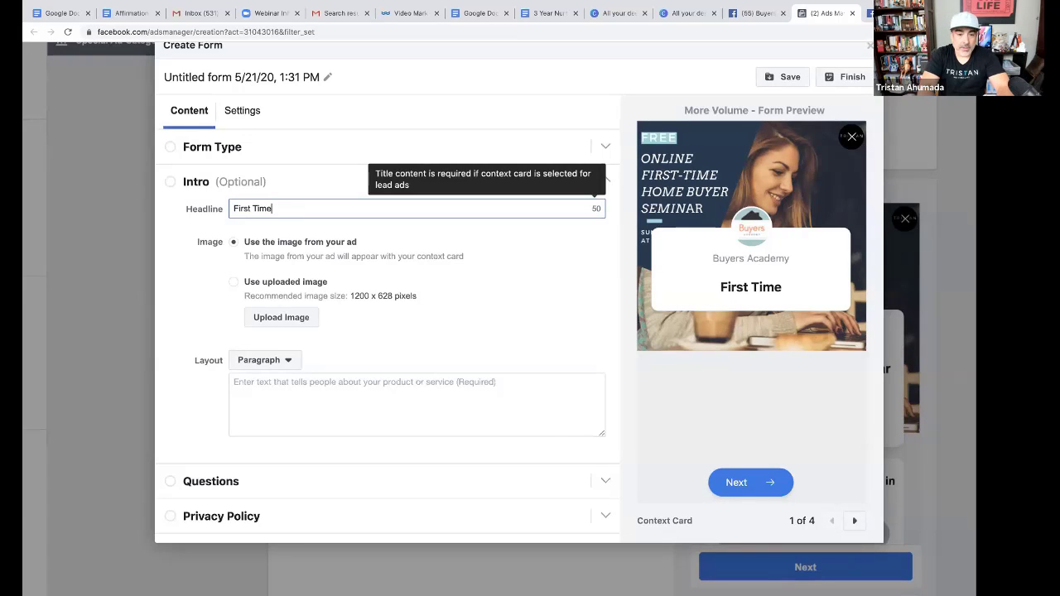
{"action": "type", "text": "Homebu"}
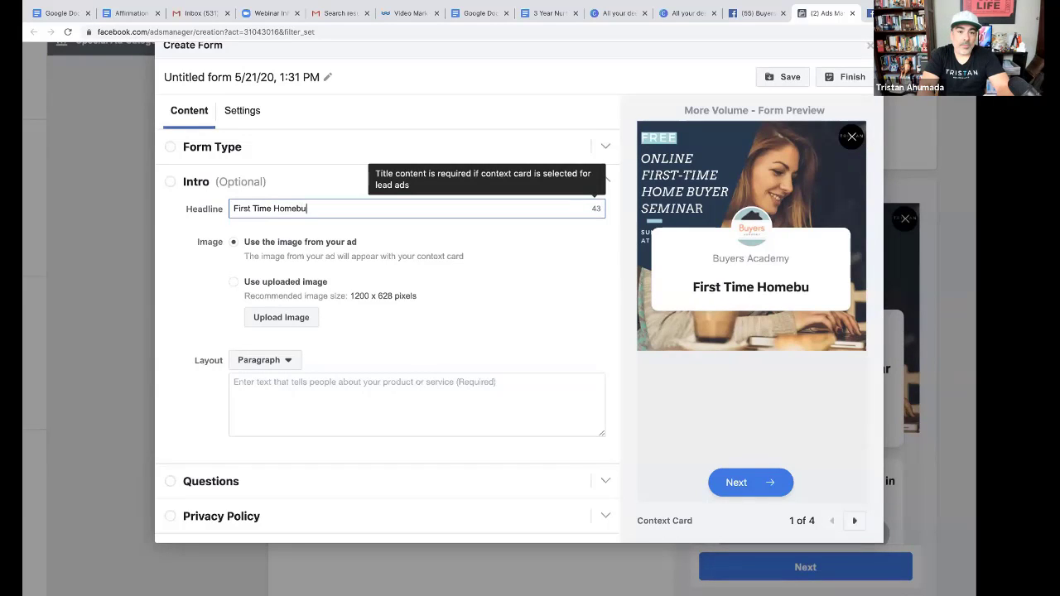
{"action": "type", "text": "yr Semi"}
{"action": "key", "text": "BackSpace"}
{"action": "key", "text": "BackSpace"}
{"action": "key", "text": "BackSpace"}
{"action": "key", "text": "BackSpace"}
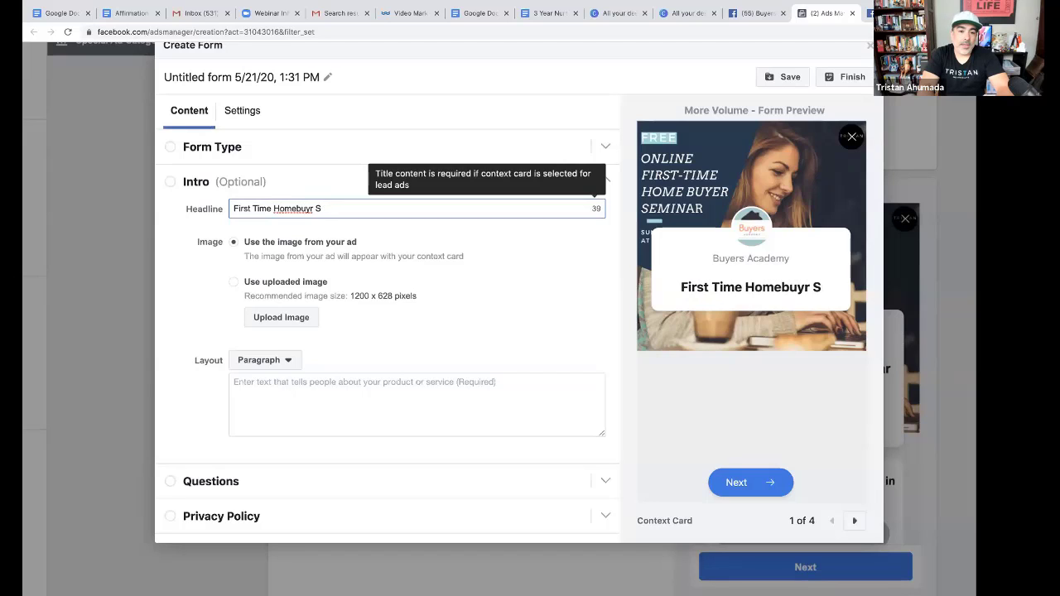
{"action": "key", "text": "BackSpace"}
{"action": "key", "text": "BackSpace"}
{"action": "key", "text": "BackSpace"}
{"action": "type", "text": "yer"}
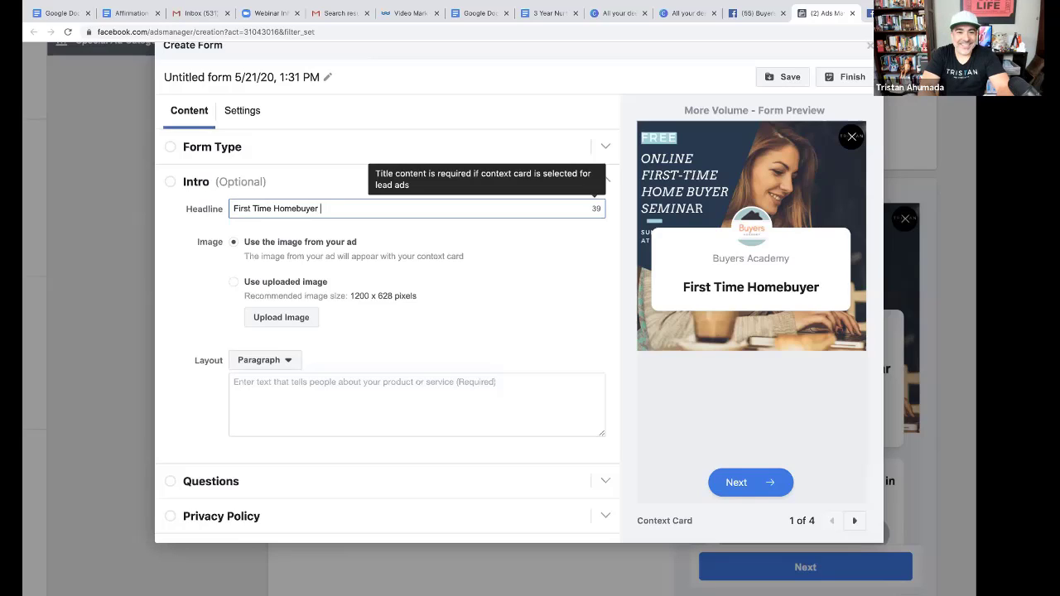
{"action": "type", "text": "Seminar"}
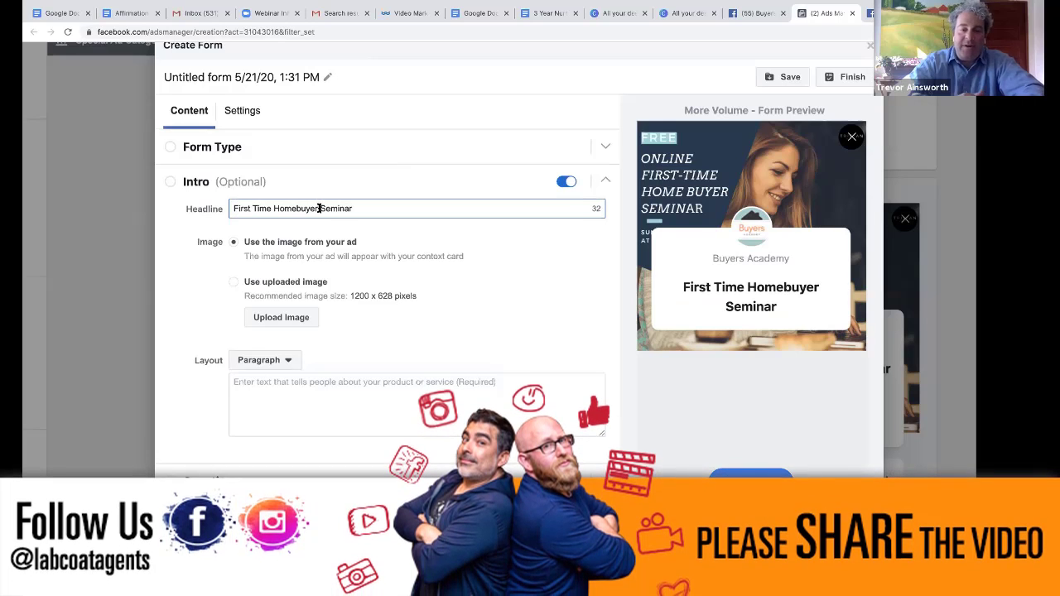
{"action": "type", "text": "Online"}
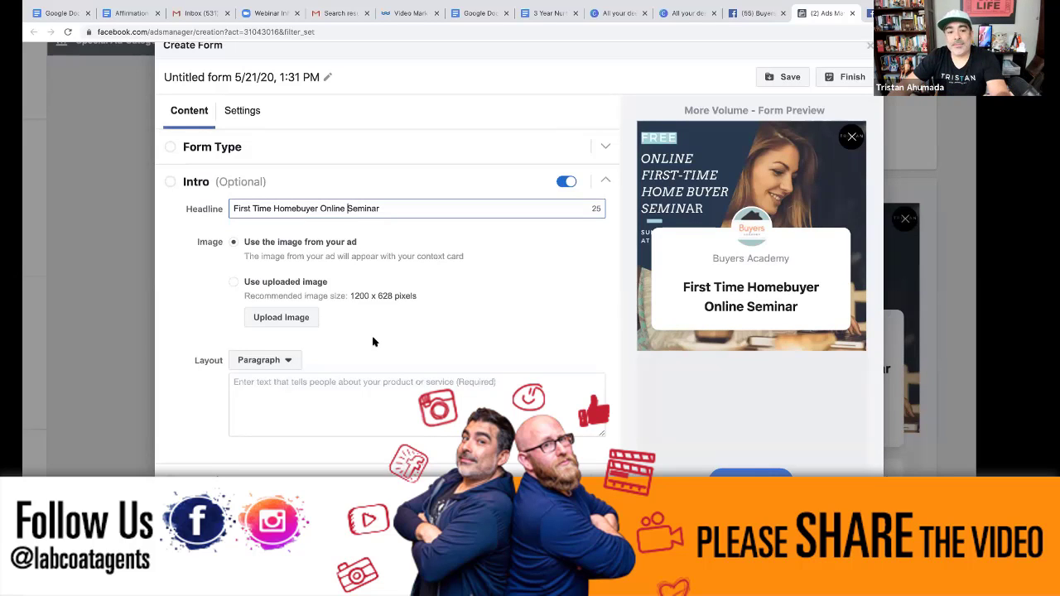
{"action": "left_click", "coordinate": [317, 385]}
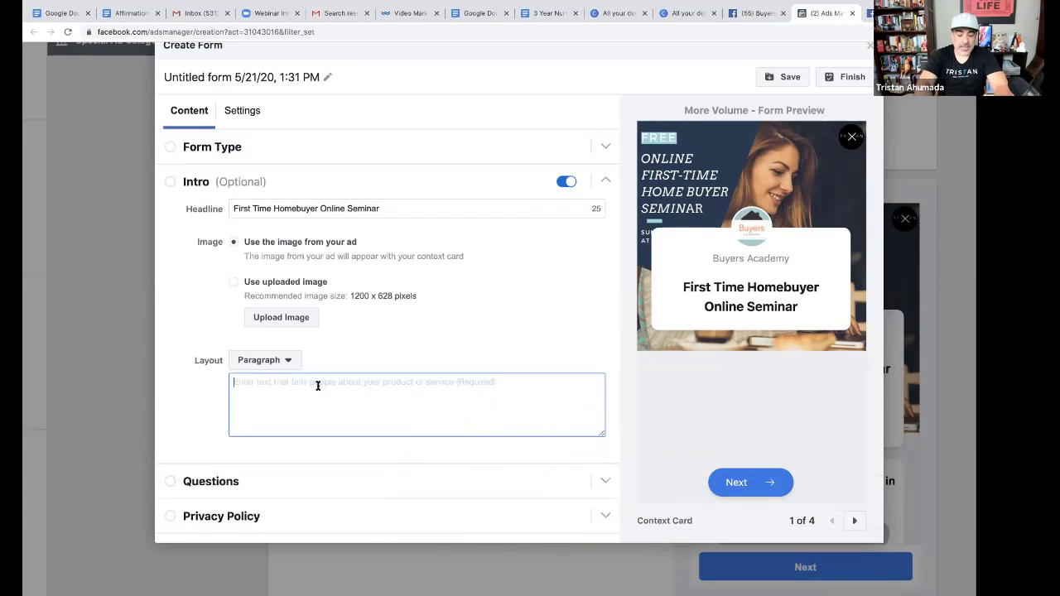
{"action": "type", "text": "lkjlkjlkjlkj"}
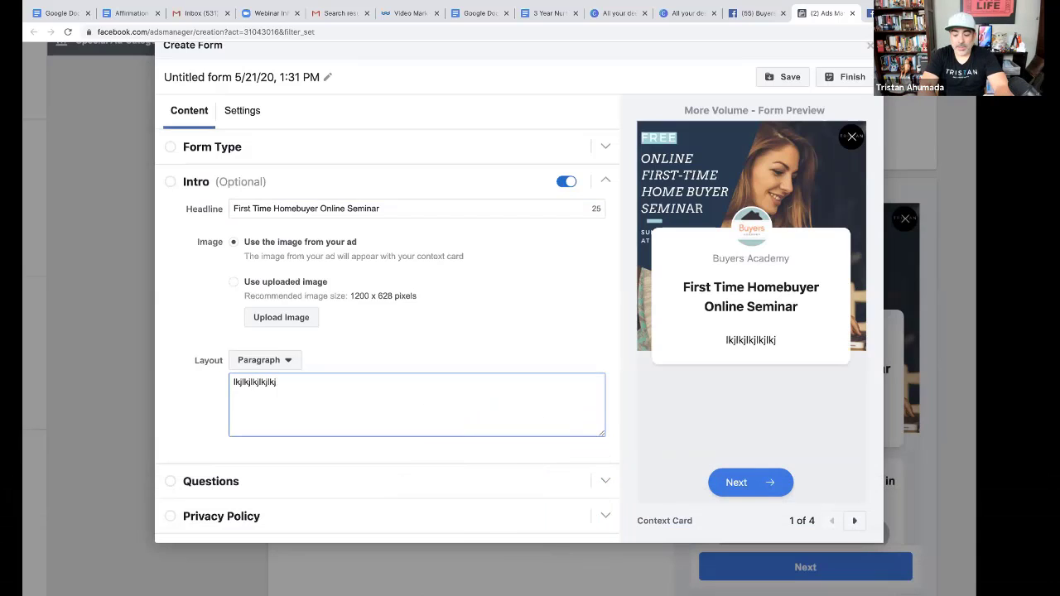
{"action": "key", "text": "BackSpace"}
{"action": "key", "text": "BackSpace"}
{"action": "key", "text": "BackSpace"}
{"action": "key", "text": "BackSpace"}
{"action": "key", "text": "BackSpace"}
{"action": "key", "text": "BackSpace"}
{"action": "key", "text": "BackSpace"}
{"action": "key", "text": "BackSpace"}
{"action": "key", "text": "BackSpace"}
{"action": "key", "text": "BackSpace"}
{"action": "key", "text": "BackSpace"}
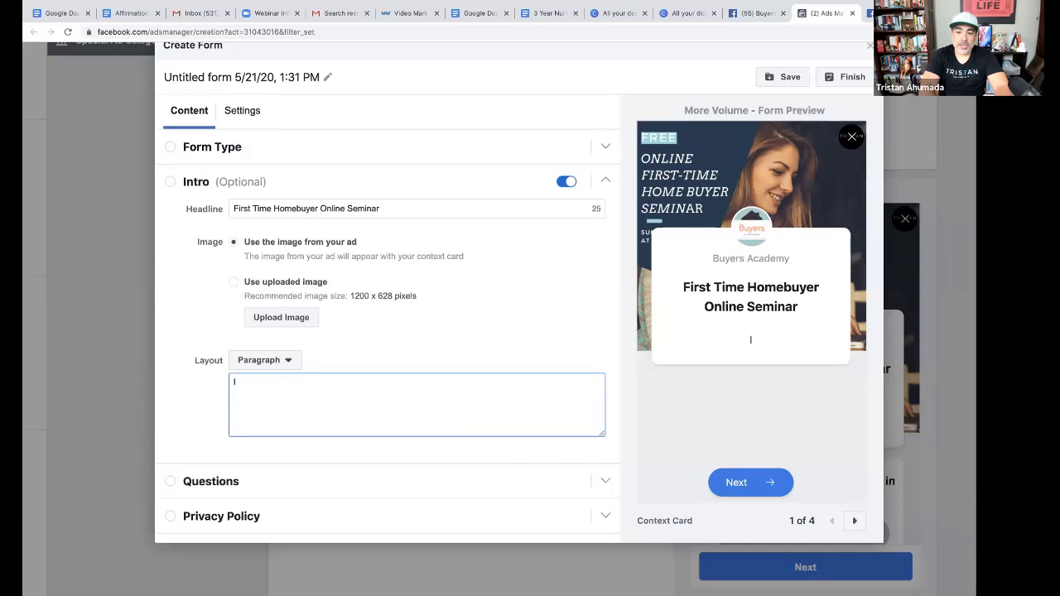
{"action": "key", "text": "BackSpace"}
Enter "Join us online live!" as the form intro's paragraph text
{"action": "type", "text": "Joine us"}
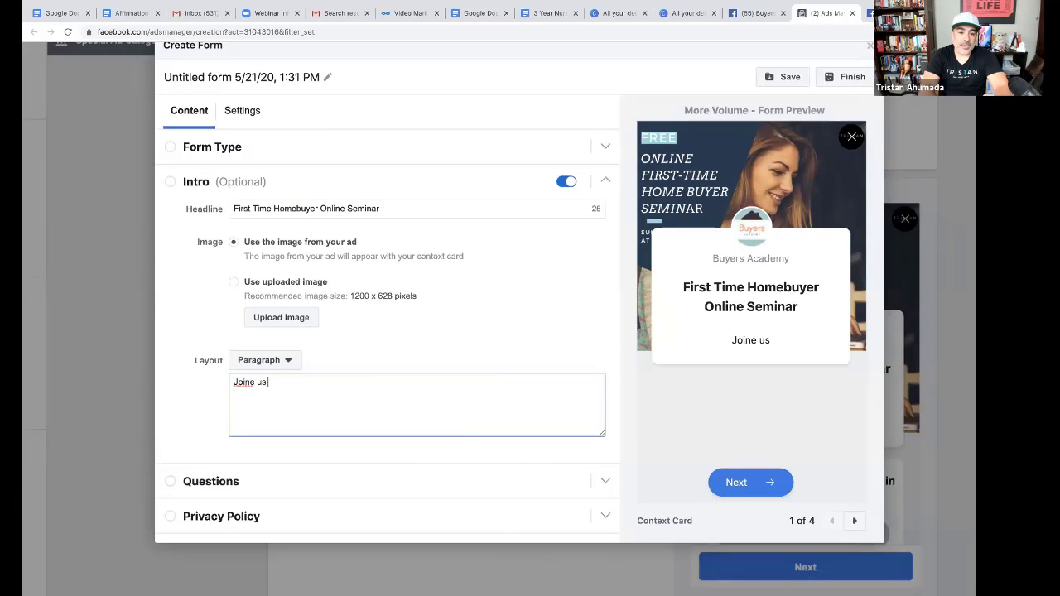
{"action": "key", "text": "BackSpace"}
{"action": "key", "text": "BackSpace"}
{"action": "key", "text": "BackSpace"}
{"action": "key", "text": "BackSpace"}
{"action": "type", "text": "us o"}
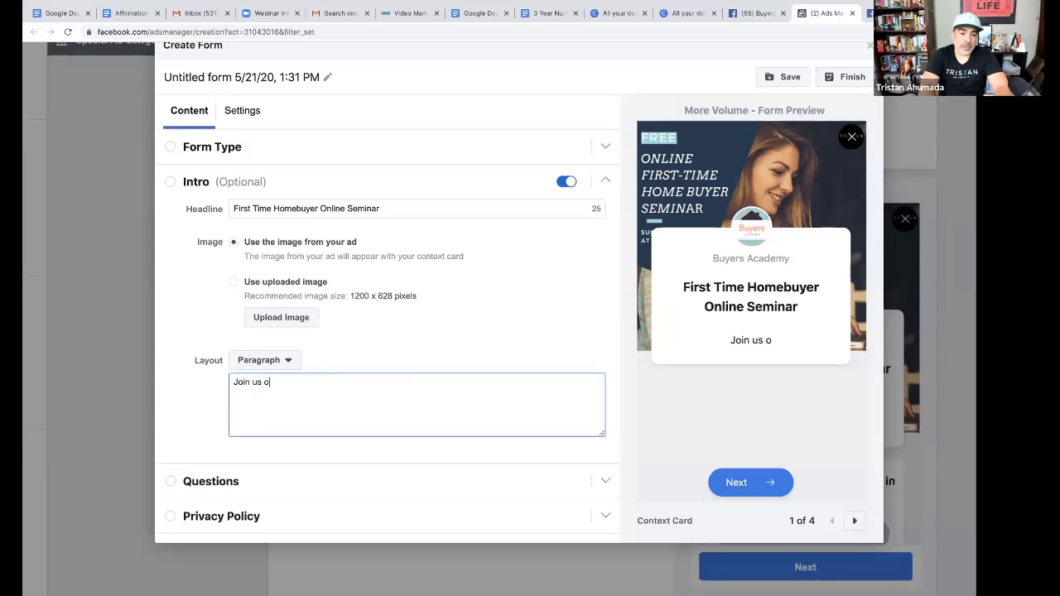
{"action": "type", "text": "nline live!"}
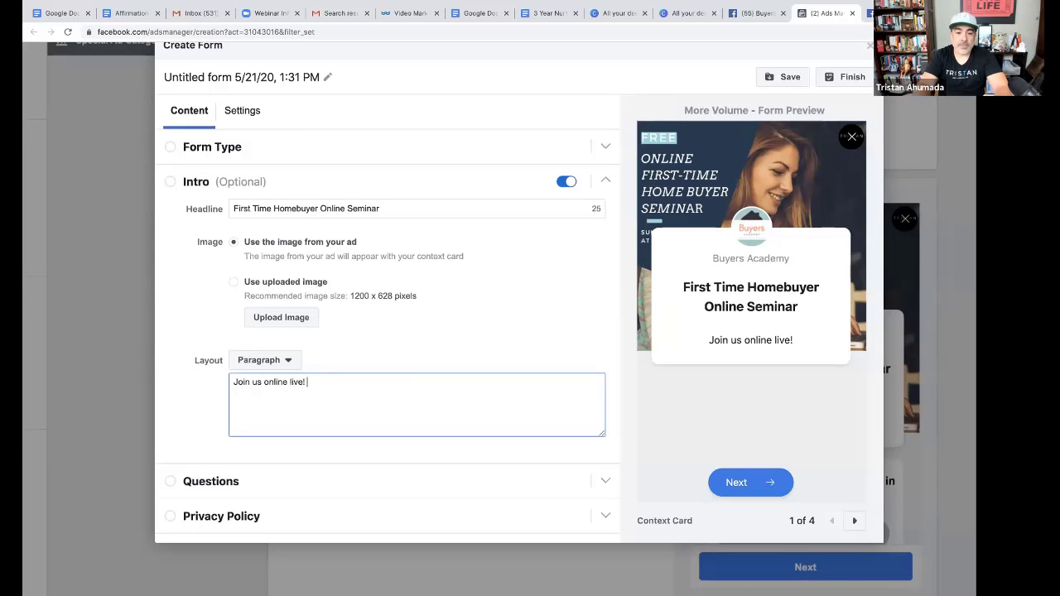
Open the form's Questions section and select the Email question among the prefilled information
{"action": "scroll", "coordinate": [269, 398], "scroll_direction": "down", "scroll_amount": 1}
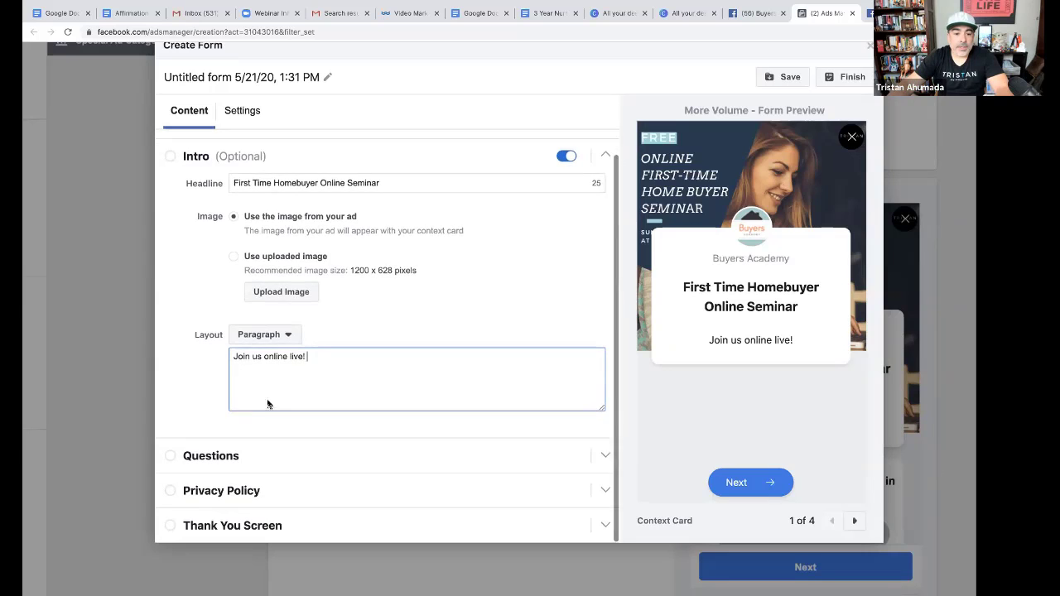
{"action": "left_click", "coordinate": [222, 457]}
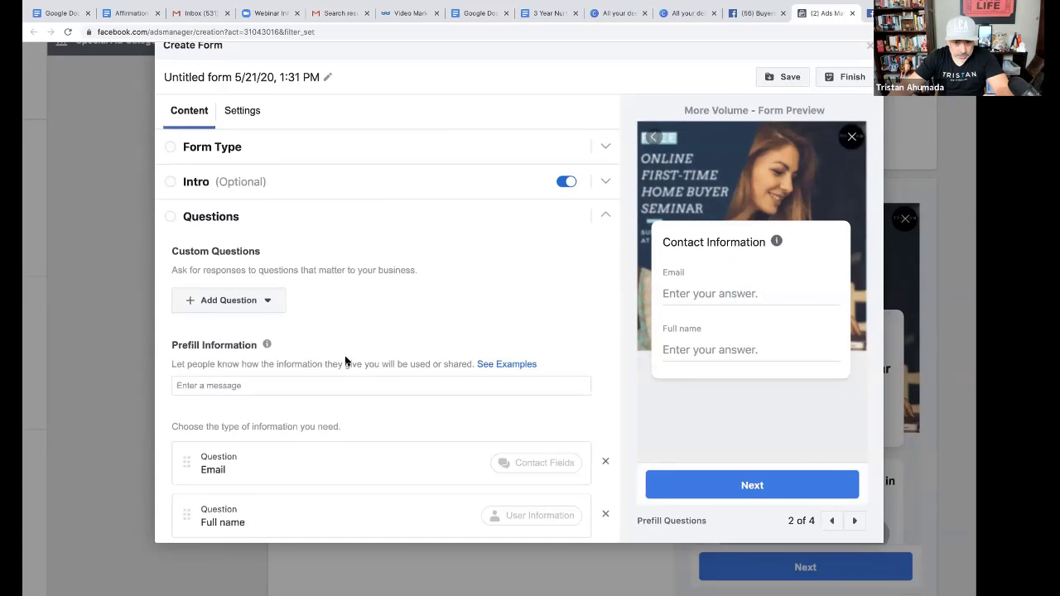
{"action": "key", "text": "ctrl+minus"}
{"action": "key", "text": "ctrl+minus"}
{"action": "key", "text": "ctrl+minus"}
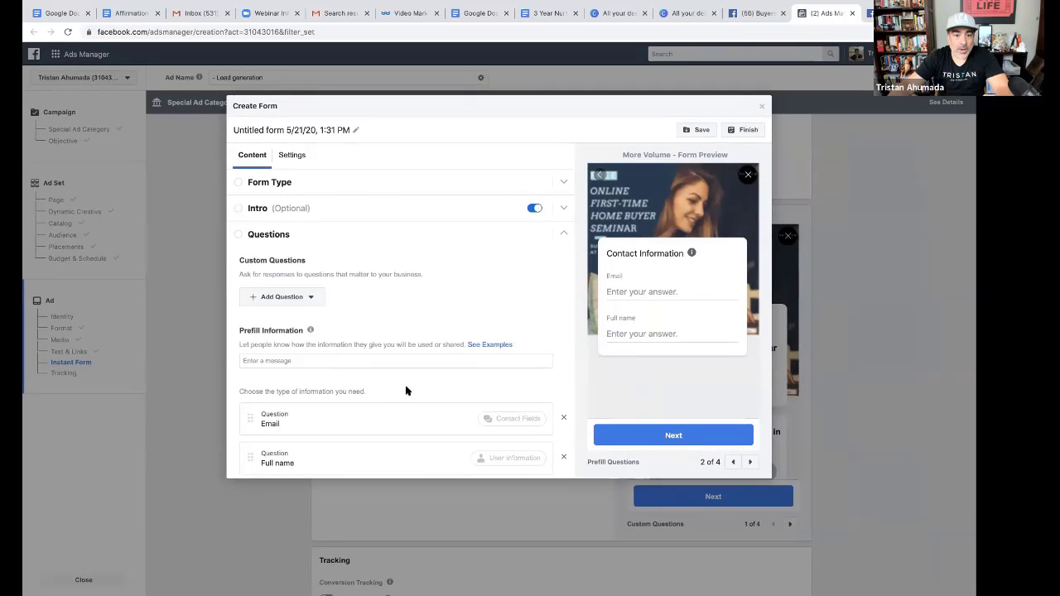
{"action": "scroll", "coordinate": [328, 313], "scroll_direction": "down", "scroll_amount": 2}
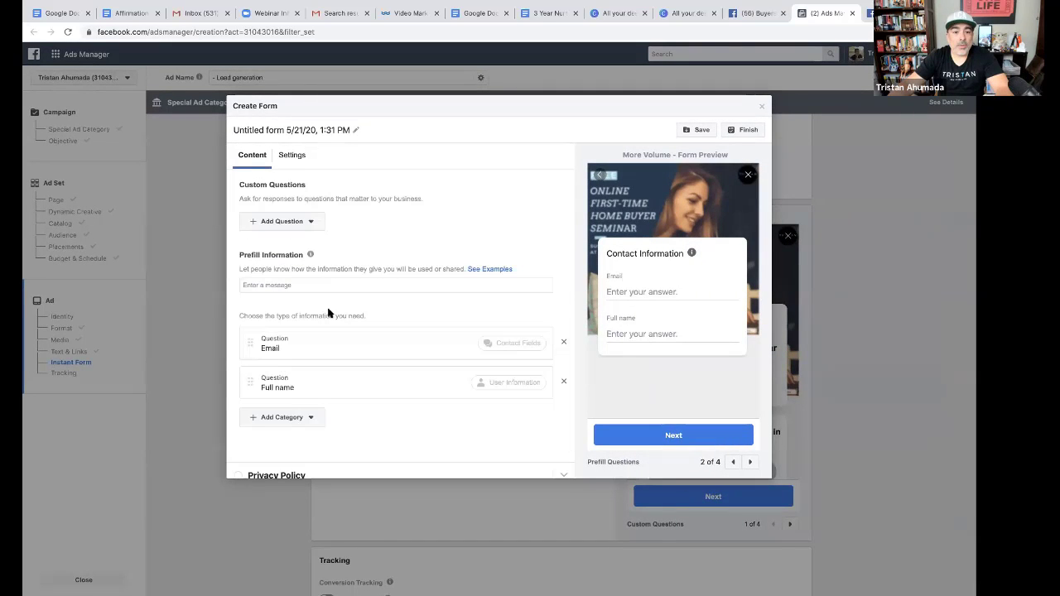
{"action": "left_click", "coordinate": [280, 284]}
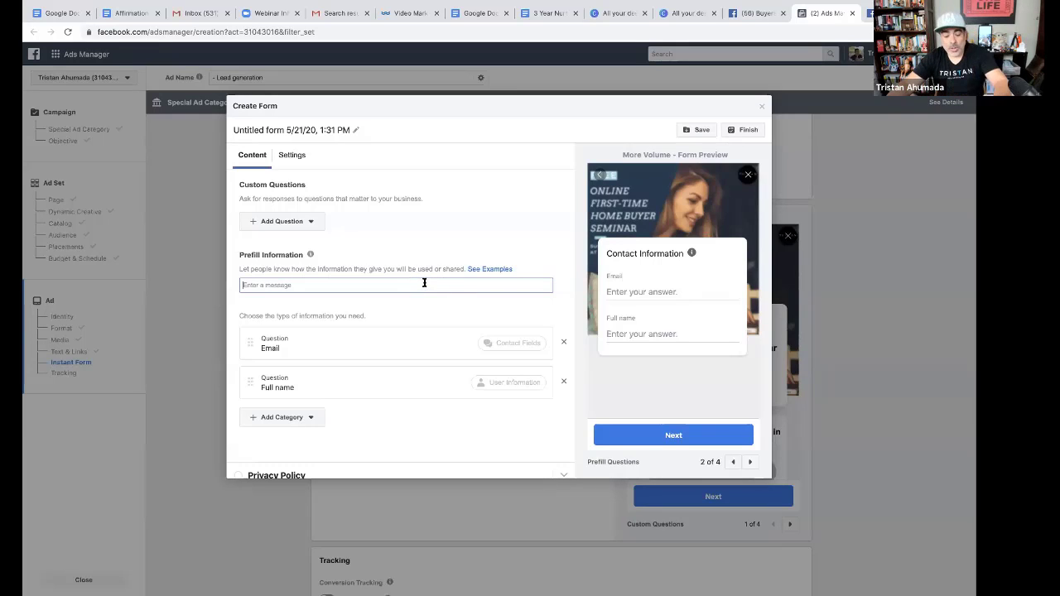
{"action": "left_click", "coordinate": [301, 342]}
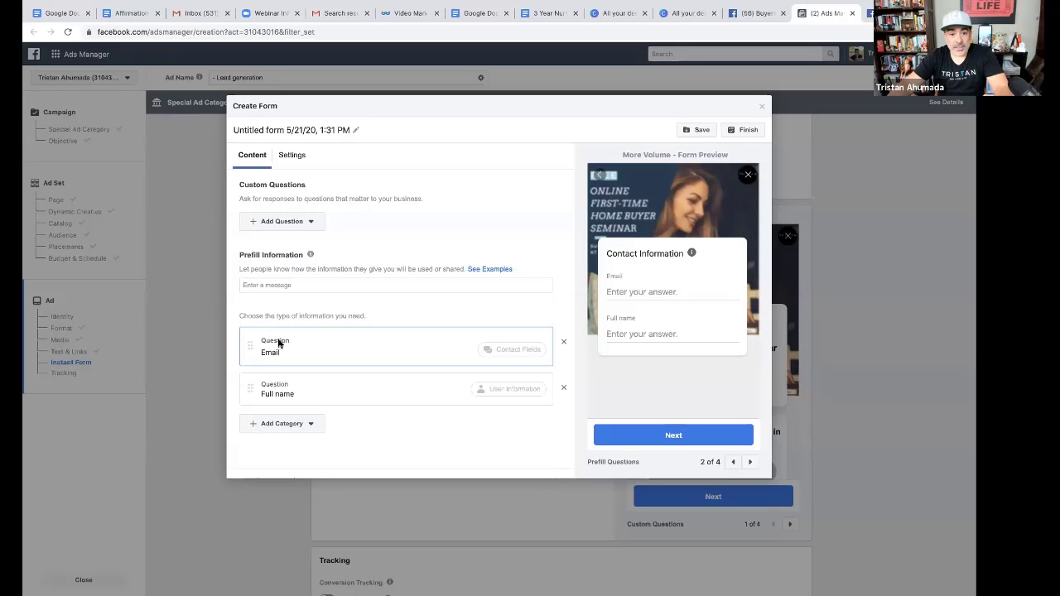
Add the Phone number contact field to the information requested in the form
{"action": "scroll", "coordinate": [348, 359], "scroll_direction": "down", "scroll_amount": 1}
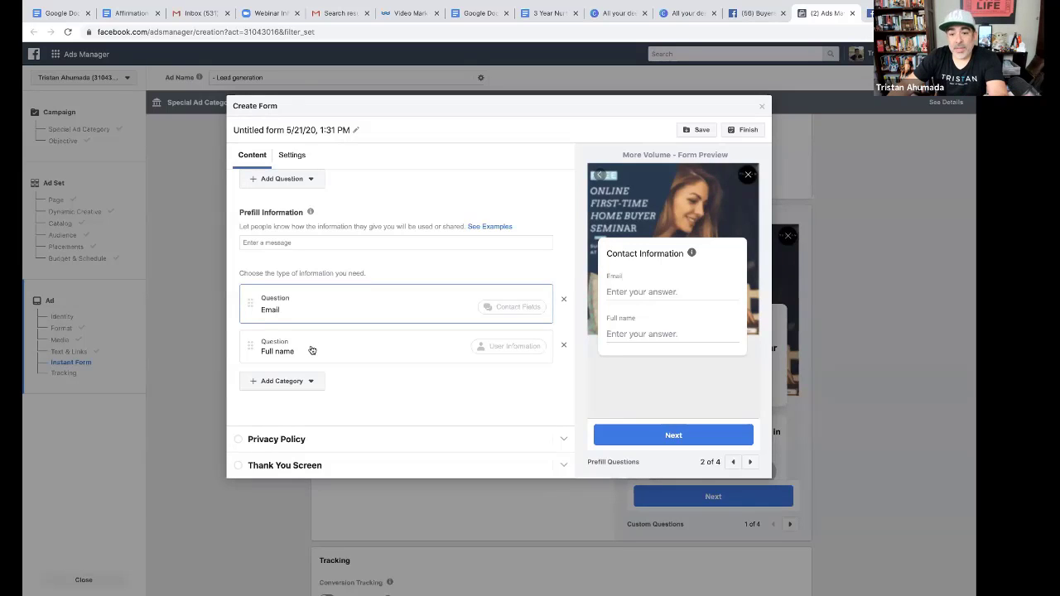
{"action": "left_click", "coordinate": [282, 381]}
{"action": "mouse_move", "coordinate": [293, 422]}
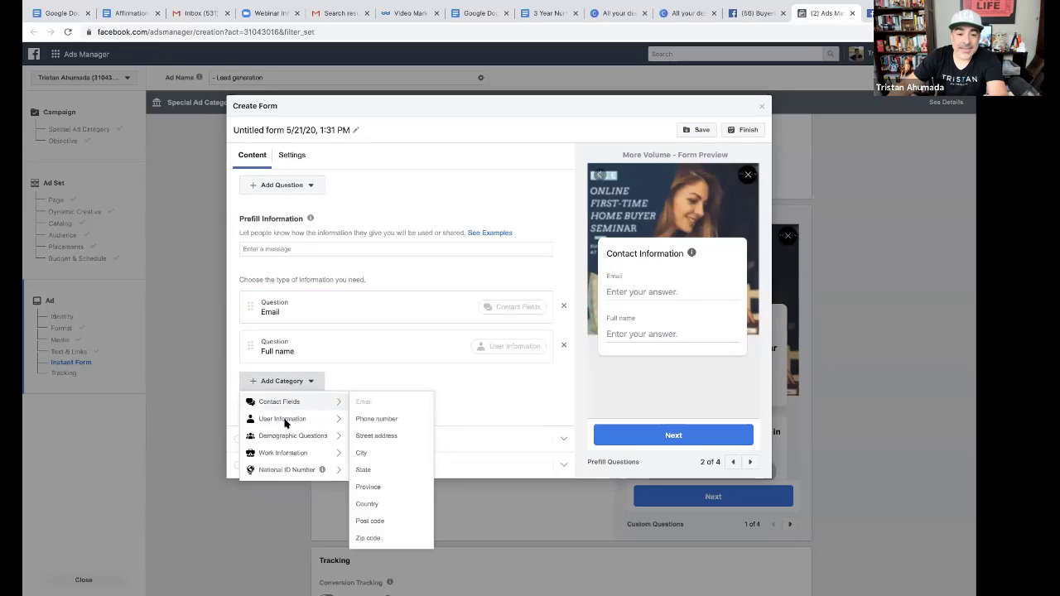
{"action": "mouse_move", "coordinate": [286, 403]}
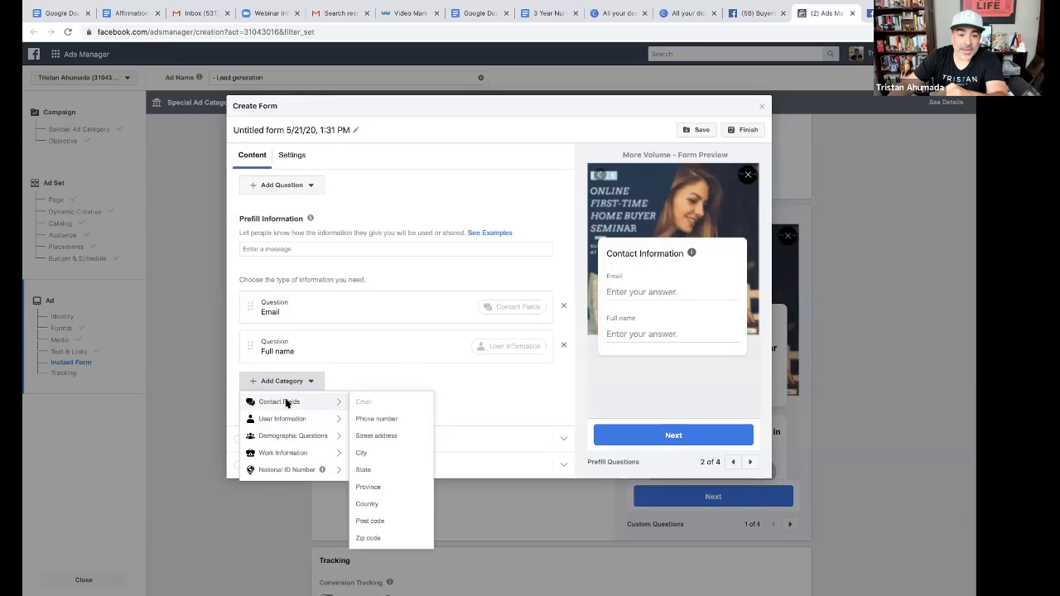
{"action": "left_click", "coordinate": [373, 422]}
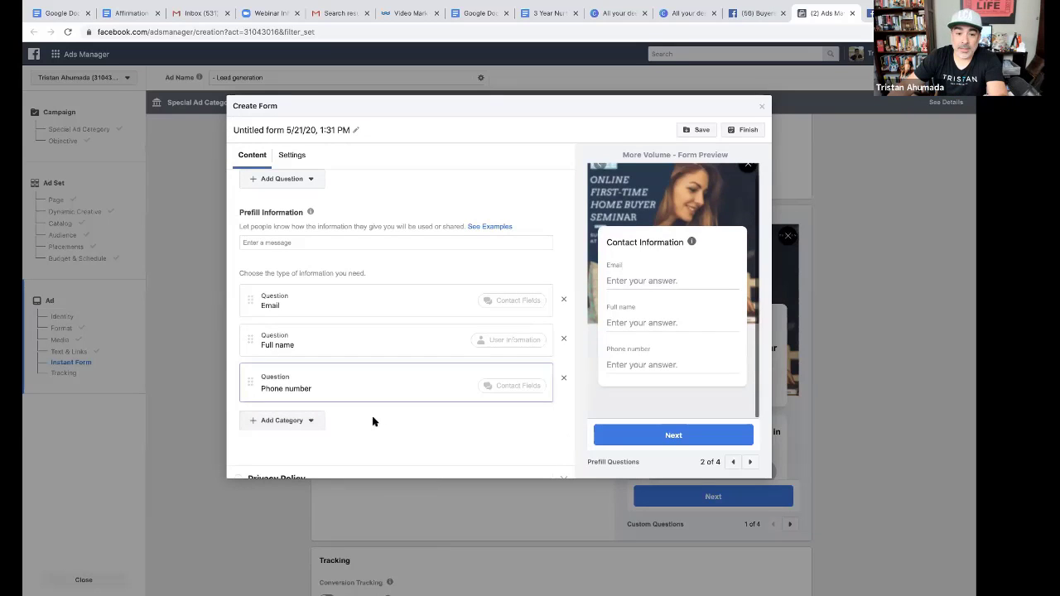
Review the other contact, user and work information fields available for the form without adding any
{"action": "left_click", "coordinate": [295, 418]}
{"action": "mouse_move", "coordinate": [295, 434]}
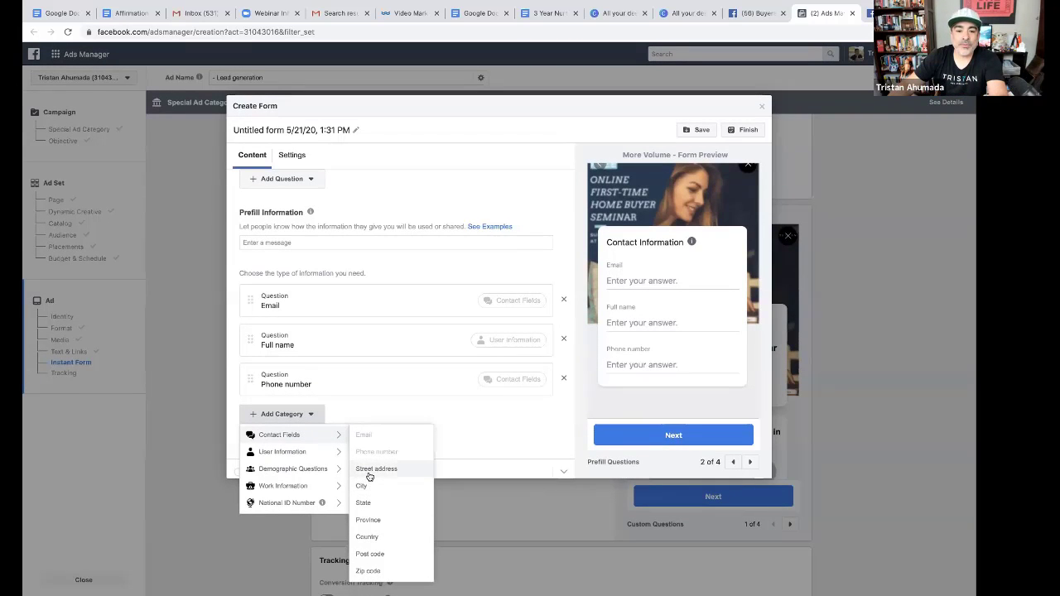
{"action": "mouse_move", "coordinate": [323, 455]}
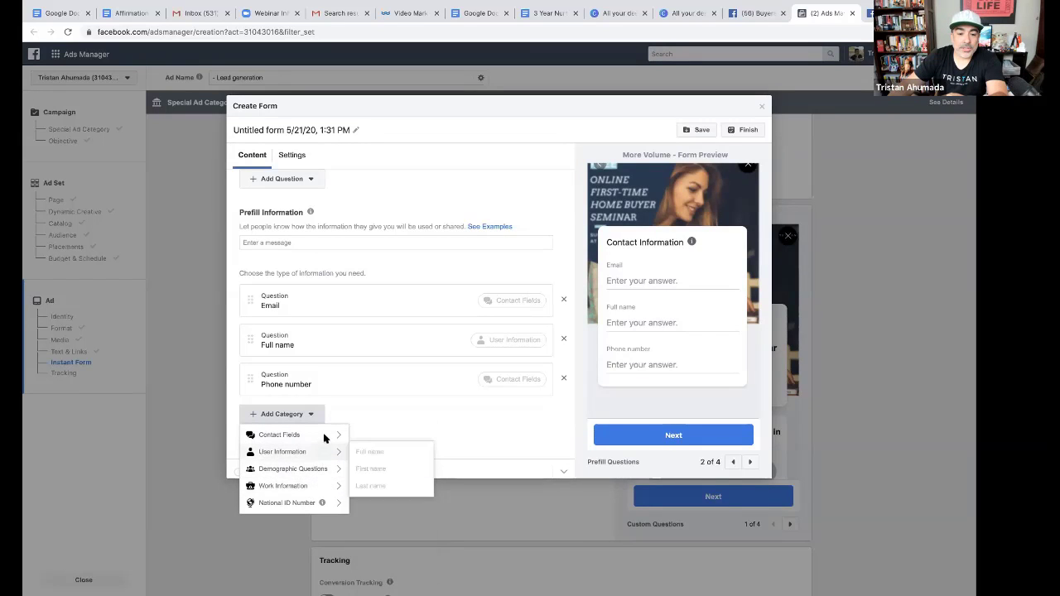
{"action": "mouse_move", "coordinate": [335, 438]}
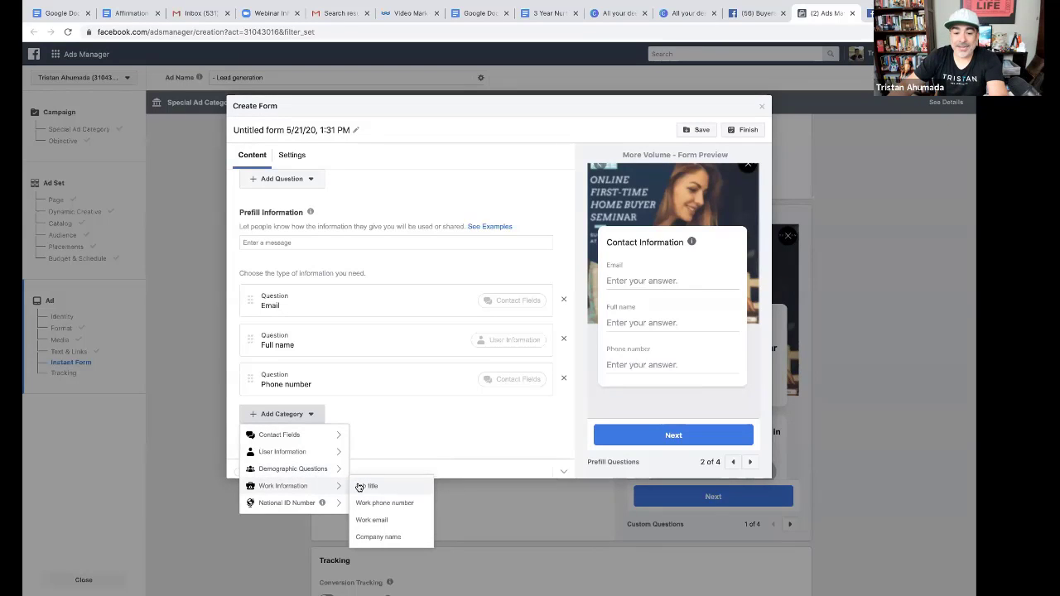
{"action": "left_click", "coordinate": [367, 404]}
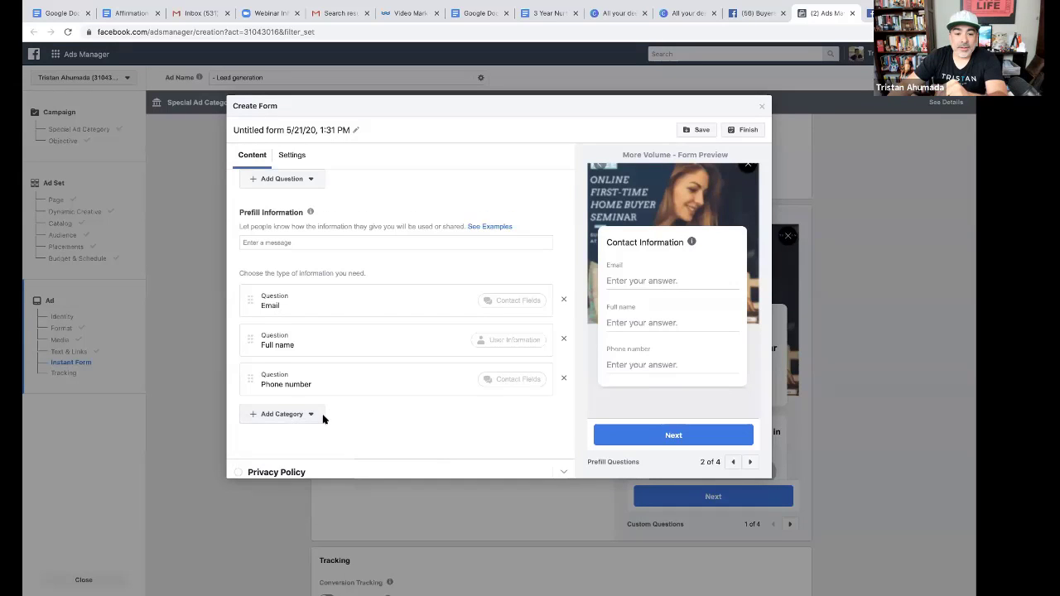
Add a Multiple Choice question to the form's custom questions
{"action": "scroll", "coordinate": [323, 417], "scroll_direction": "down", "scroll_amount": 2}
{"action": "scroll", "coordinate": [325, 397], "scroll_direction": "up", "scroll_amount": 3}
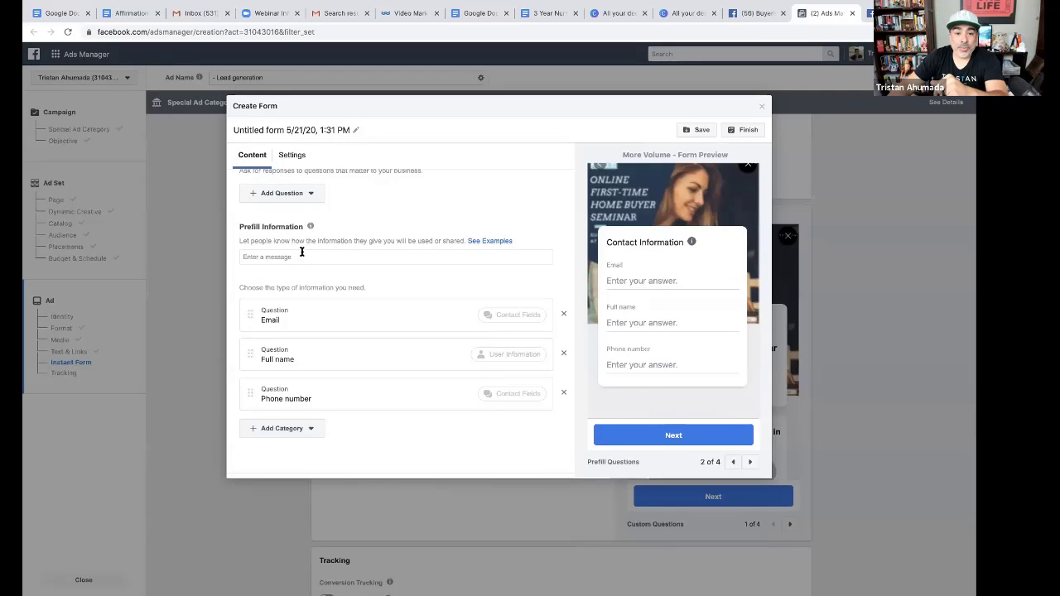
{"action": "scroll", "coordinate": [301, 249], "scroll_direction": "up", "scroll_amount": 2}
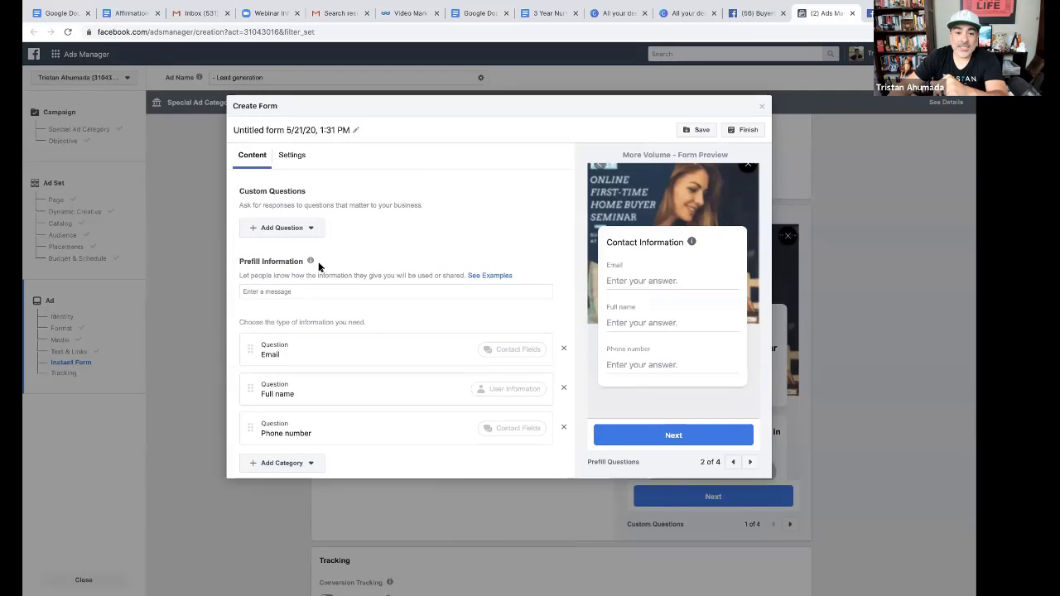
{"action": "mouse_move", "coordinate": [311, 260]}
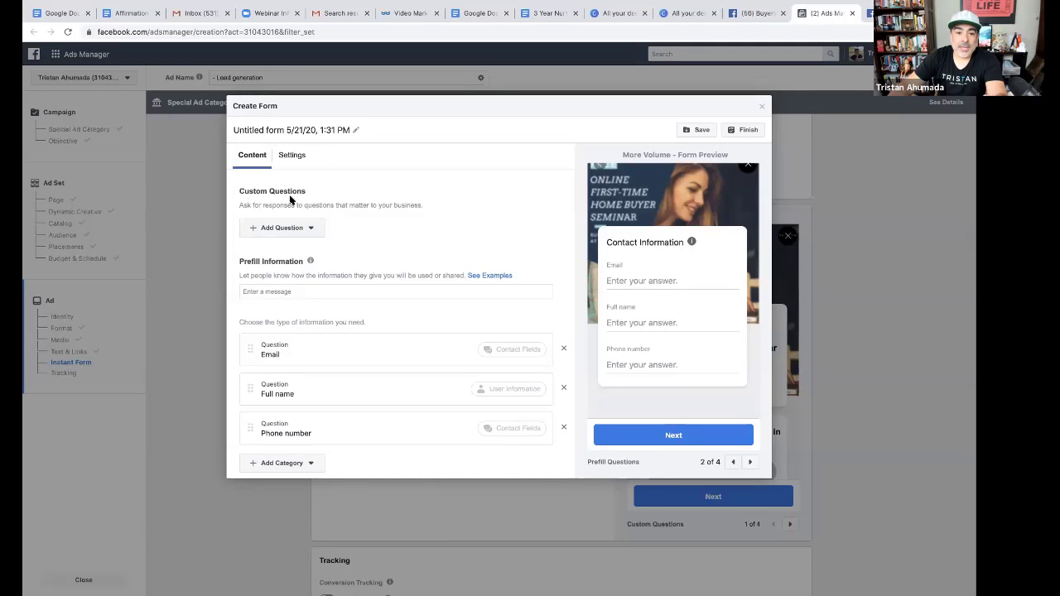
{"action": "left_click", "coordinate": [298, 229]}
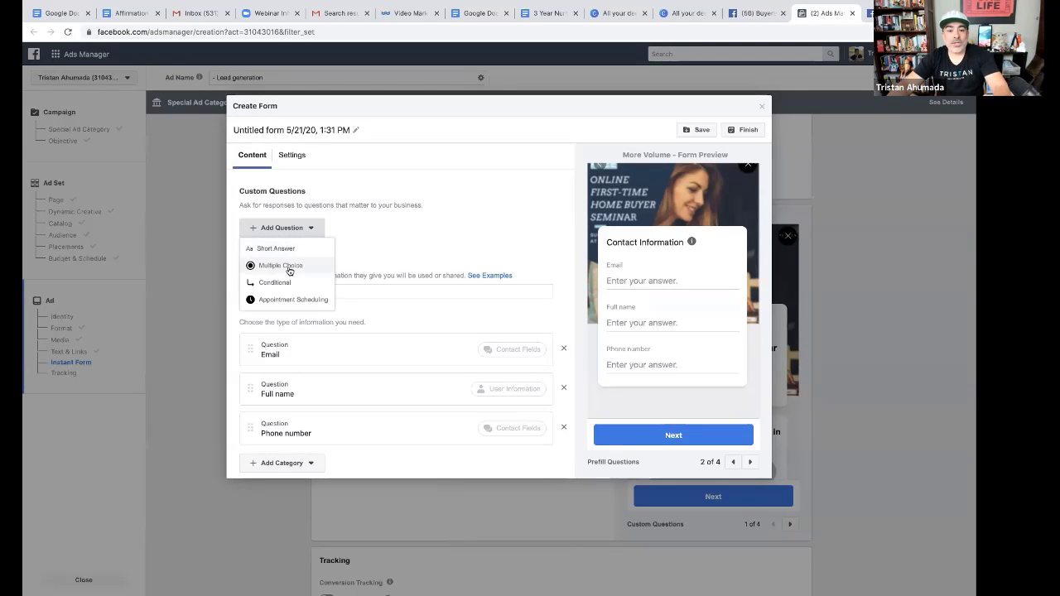
{"action": "left_click", "coordinate": [290, 266]}
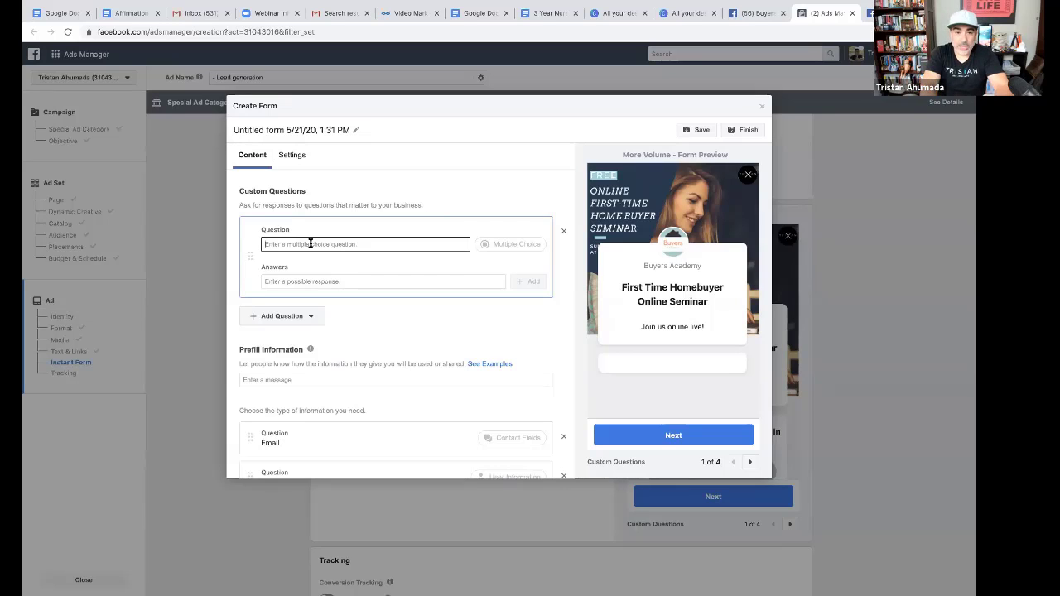
Word the new multiple choice question as "Are you looking to buy in the next 90 days?"
{"action": "type", "text": "Are you lookin"}
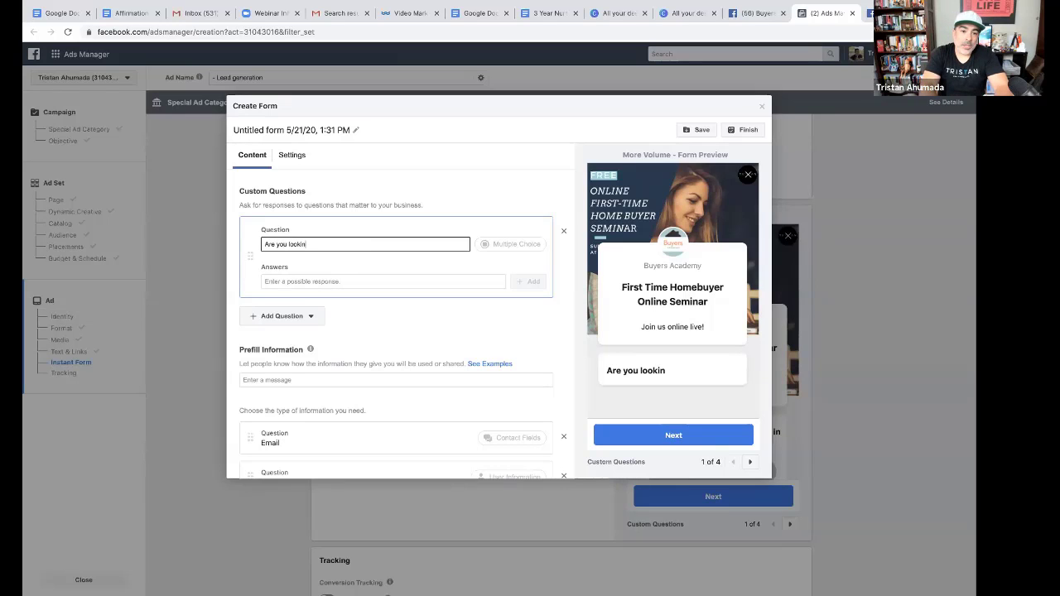
{"action": "type", "text": "g to buy in the n"}
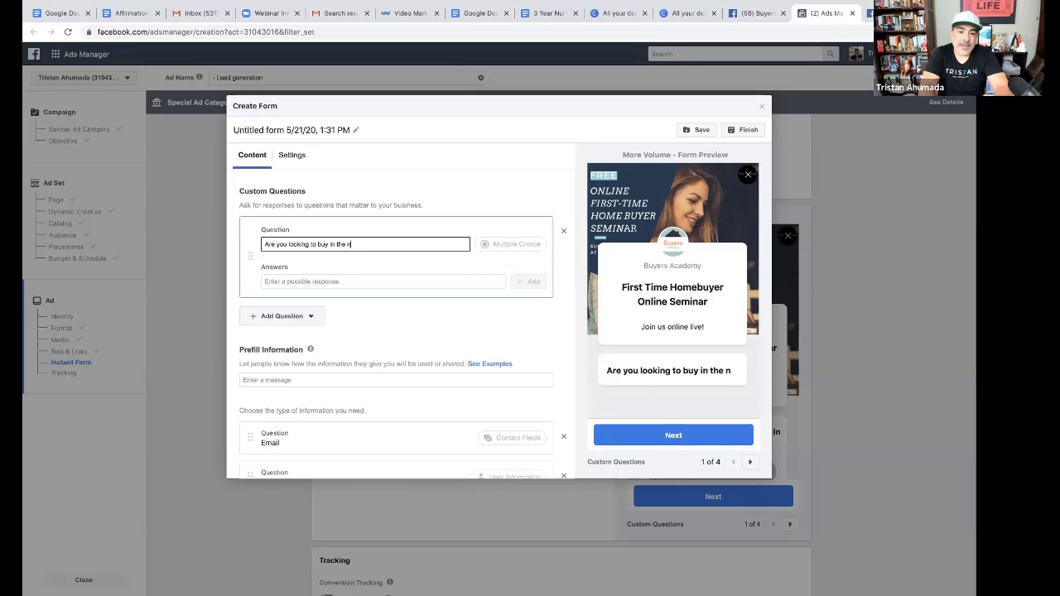
{"action": "type", "text": "ext 90 day"}
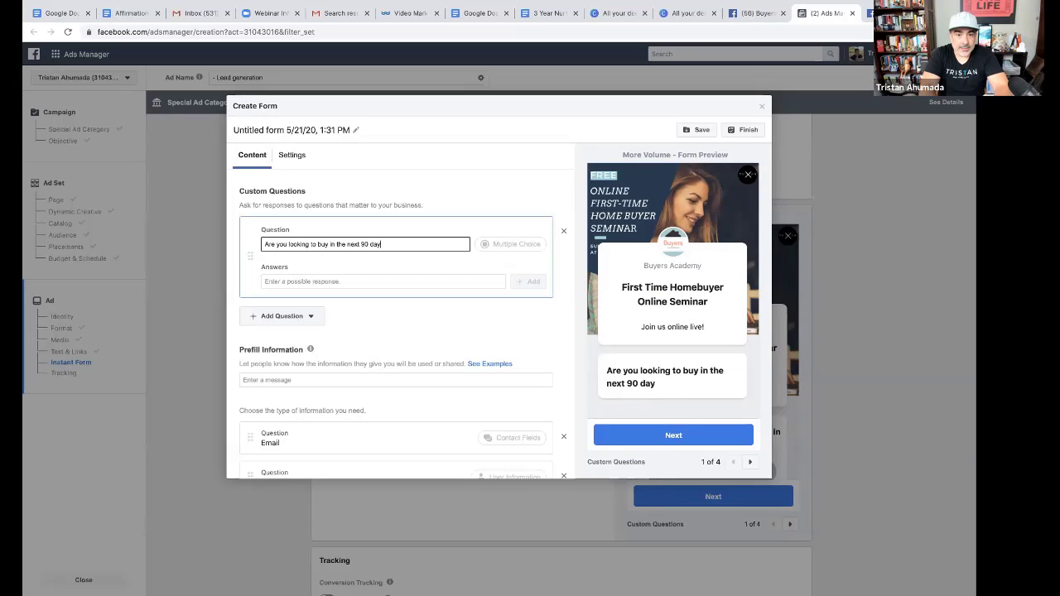
{"action": "type", "text": "s?"}
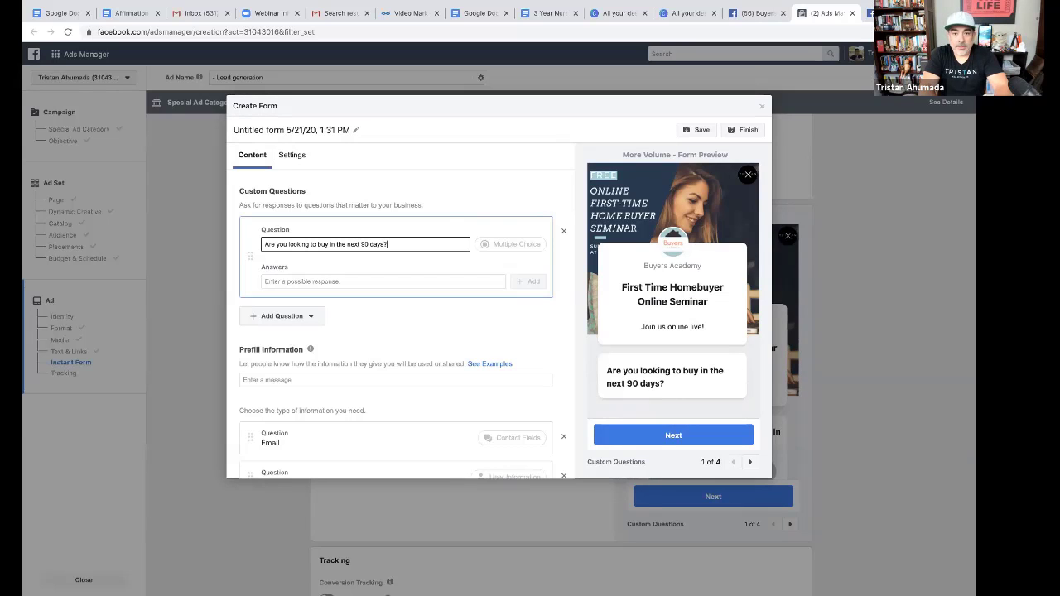
Give the 90-day buying question the answers Yes and No, and check them in the form preview
{"action": "left_click", "coordinate": [292, 279]}
{"action": "type", "text": "Yes"}
{"action": "key", "text": "Return"}
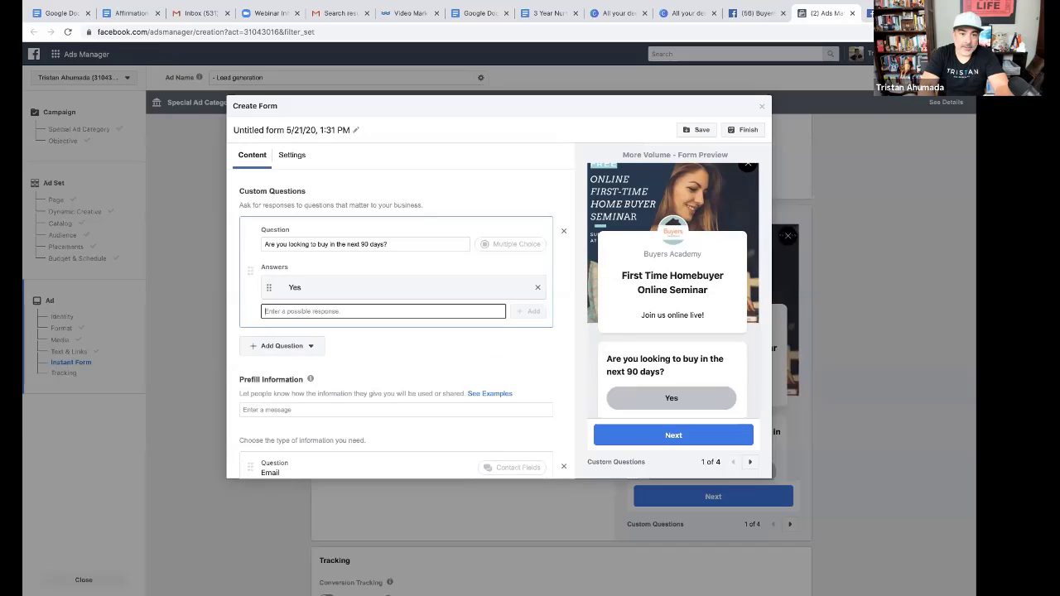
{"action": "type", "text": "No"}
{"action": "key", "text": "Return"}
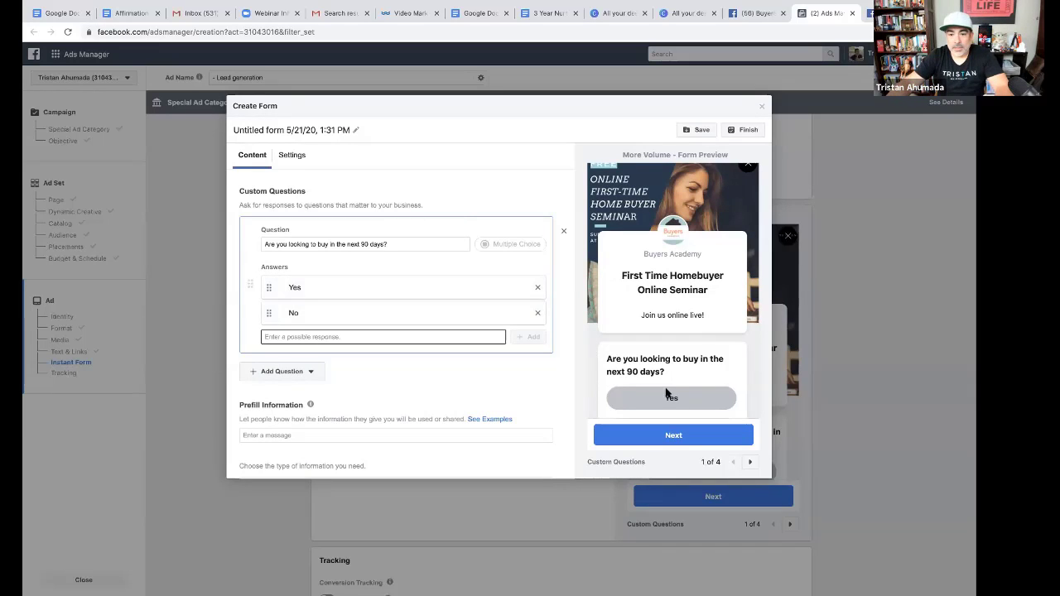
{"action": "scroll", "coordinate": [663, 393], "scroll_direction": "down", "scroll_amount": 2}
{"action": "scroll", "coordinate": [663, 393], "scroll_direction": "up", "scroll_amount": 2}
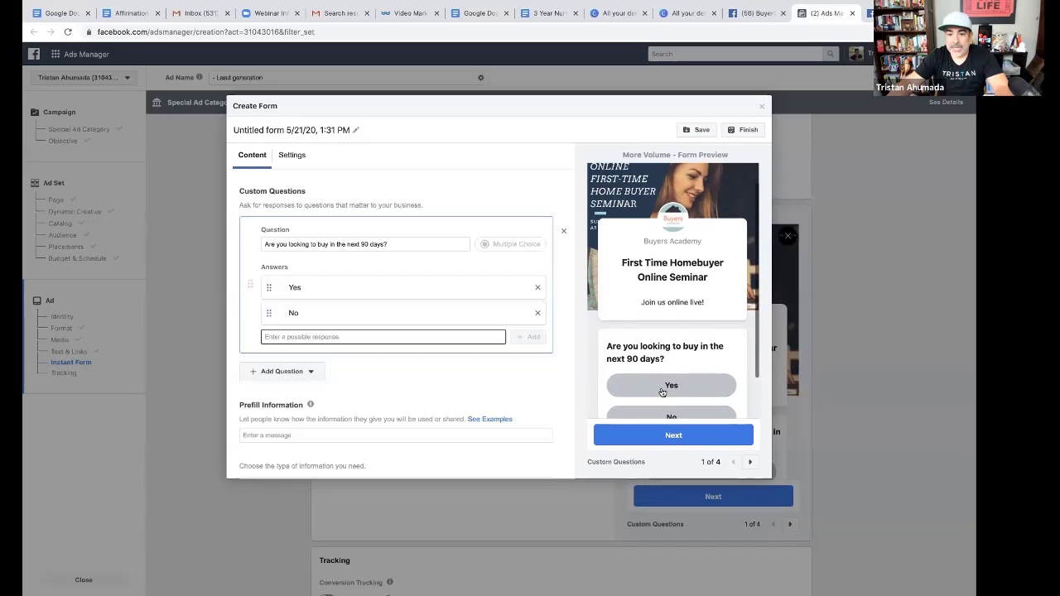
{"action": "scroll", "coordinate": [668, 364], "scroll_direction": "down", "scroll_amount": 2}
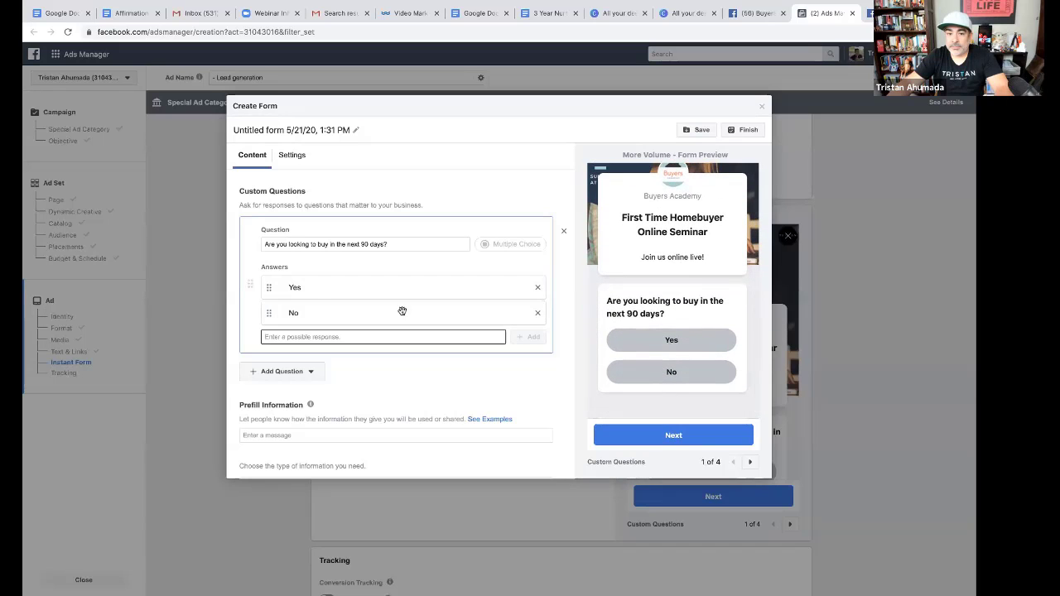
{"action": "scroll", "coordinate": [290, 281], "scroll_direction": "down", "scroll_amount": 1}
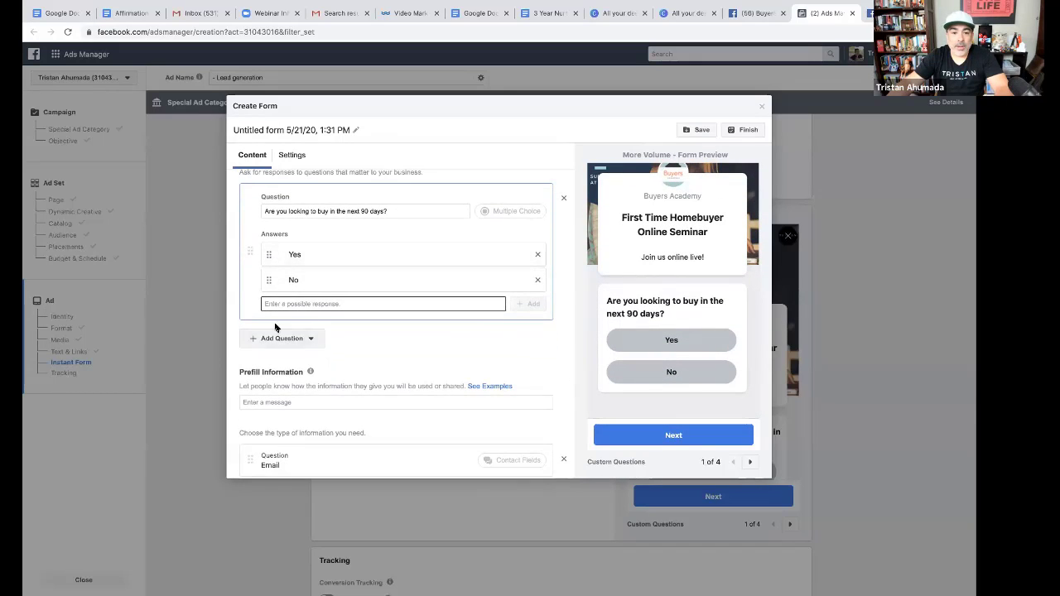
{"action": "left_click", "coordinate": [347, 337]}
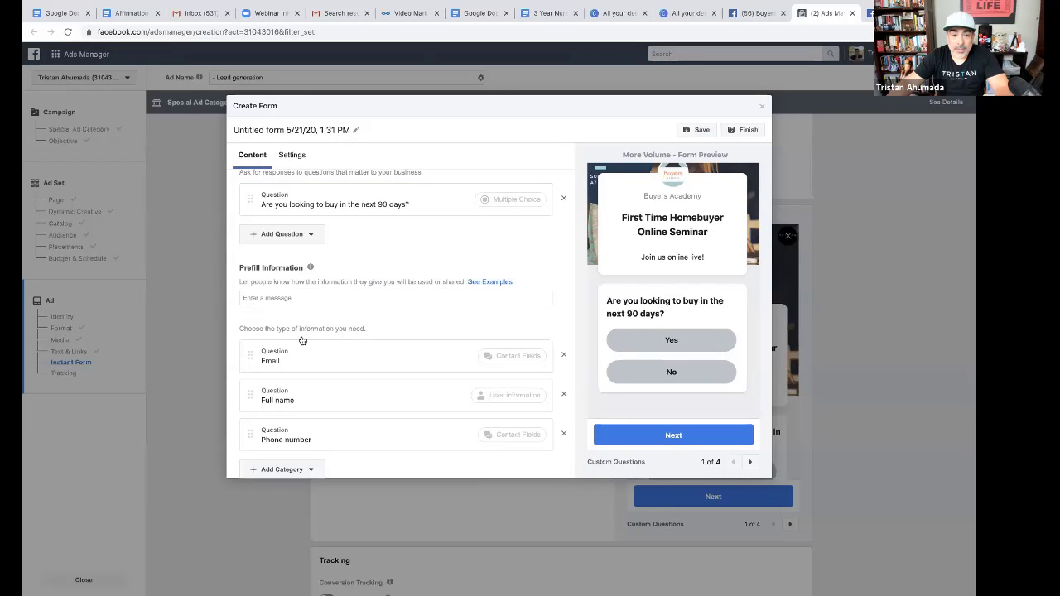
Add a second Multiple Choice question reading "Have you talked to a bank about purchasing a home?"
{"action": "scroll", "coordinate": [290, 340], "scroll_direction": "down", "scroll_amount": 2}
{"action": "scroll", "coordinate": [303, 343], "scroll_direction": "up", "scroll_amount": 4}
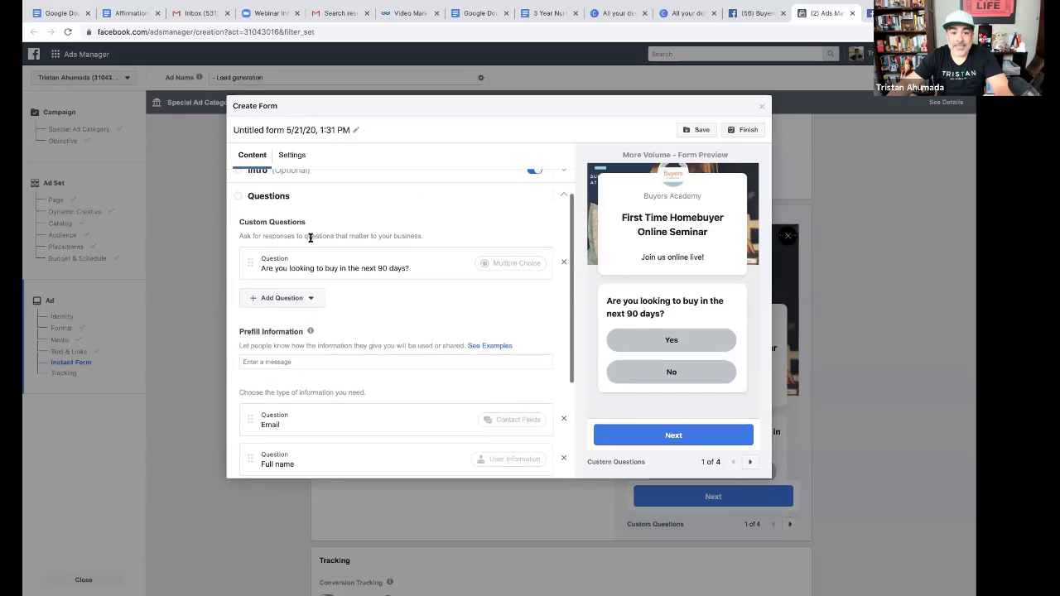
{"action": "left_click", "coordinate": [288, 298]}
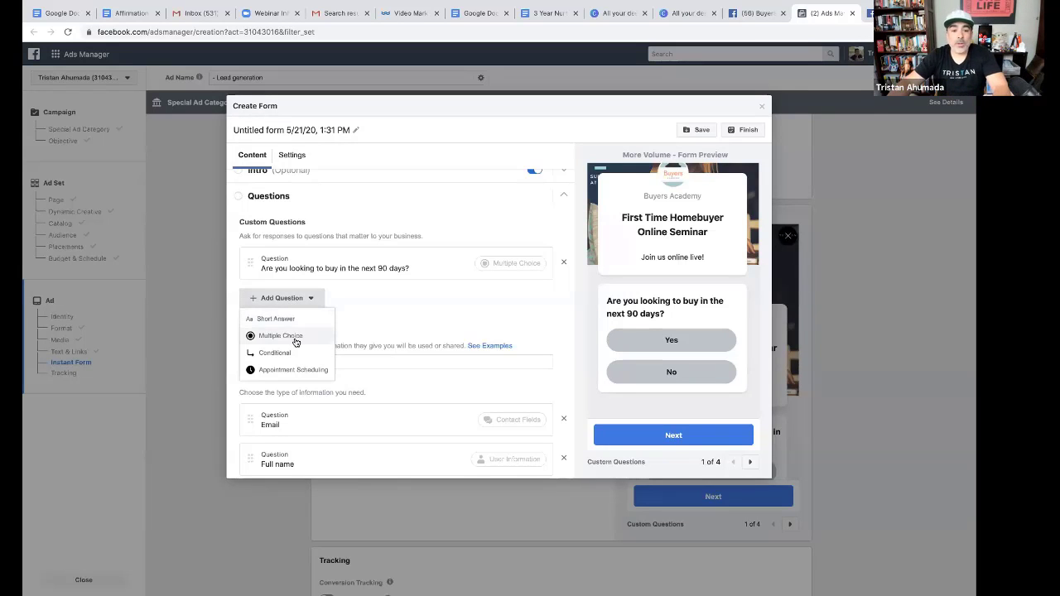
{"action": "left_click", "coordinate": [292, 336]}
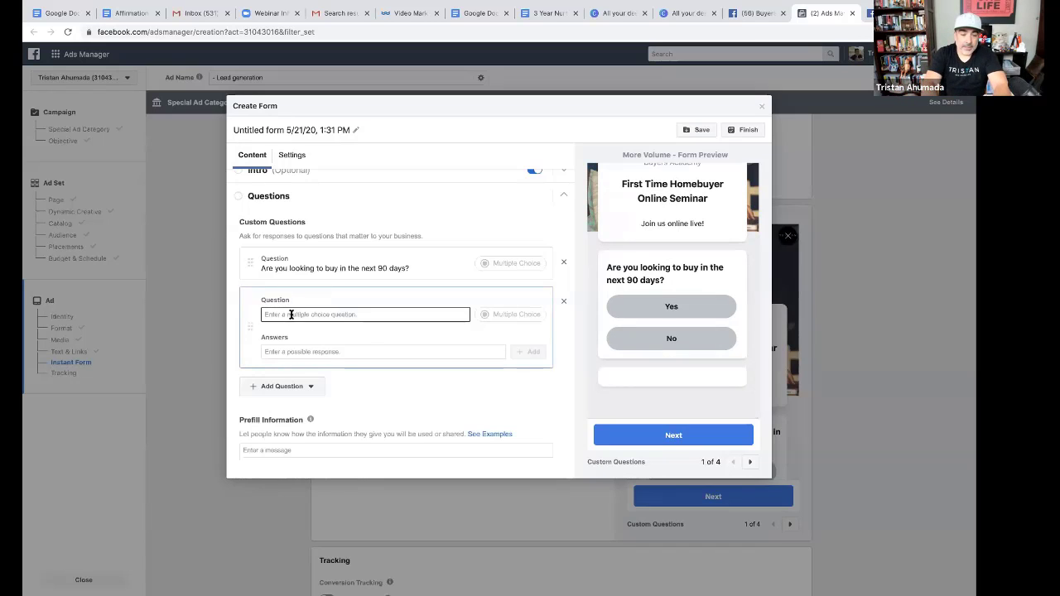
{"action": "type", "text": "Have you tal"}
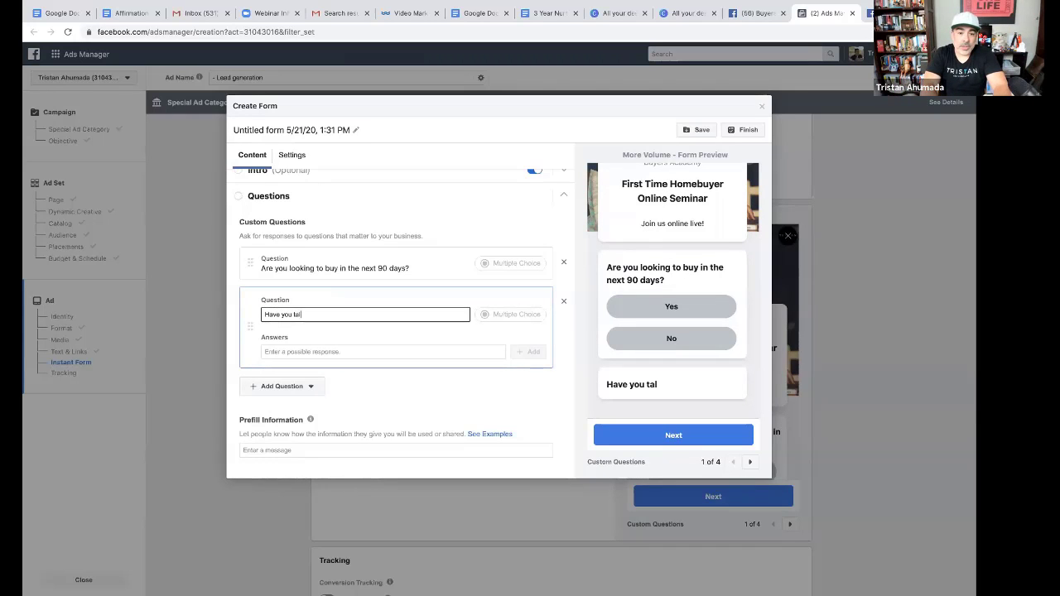
{"action": "type", "text": "ked to a bank a"}
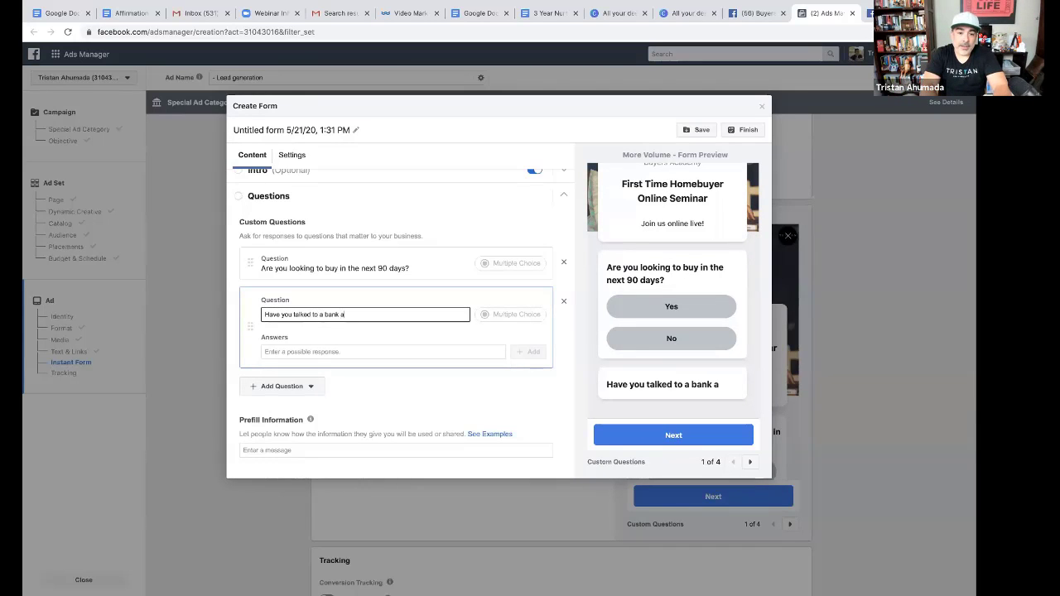
{"action": "type", "text": "bout pur"}
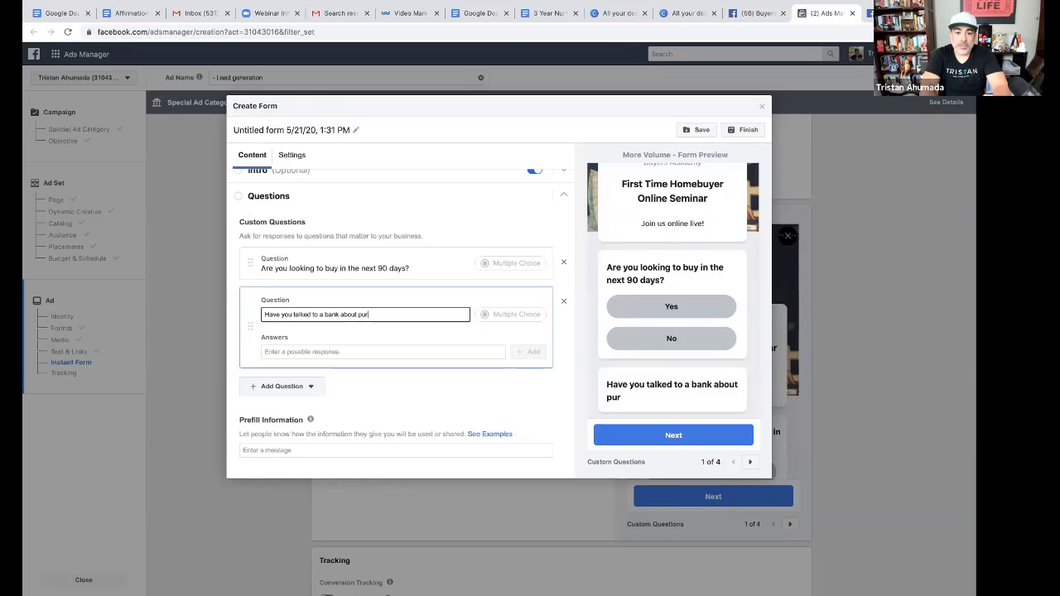
{"action": "type", "text": "chasing a home"}
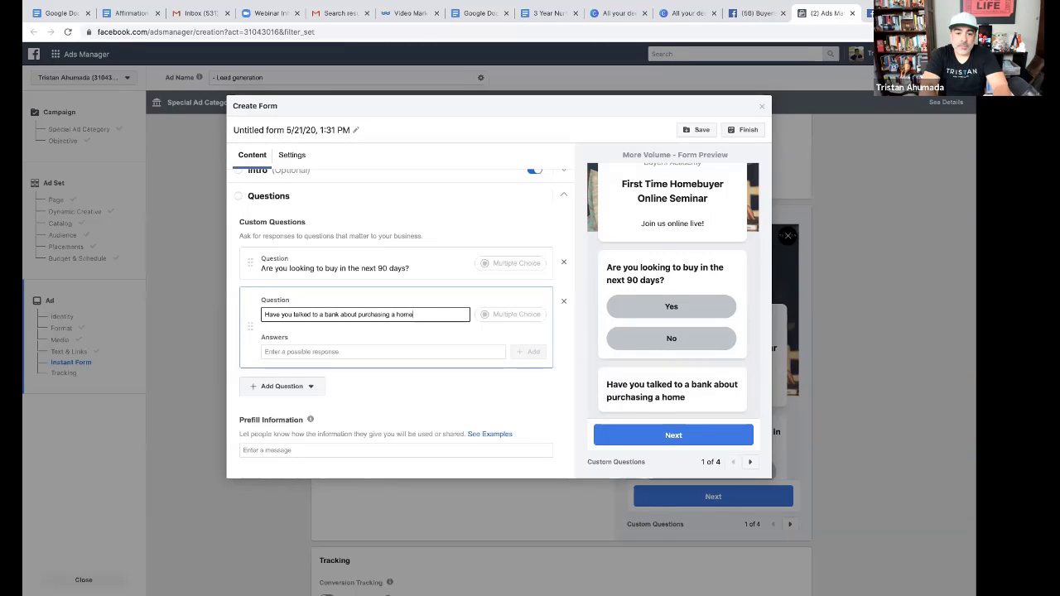
{"action": "type", "text": "?"}
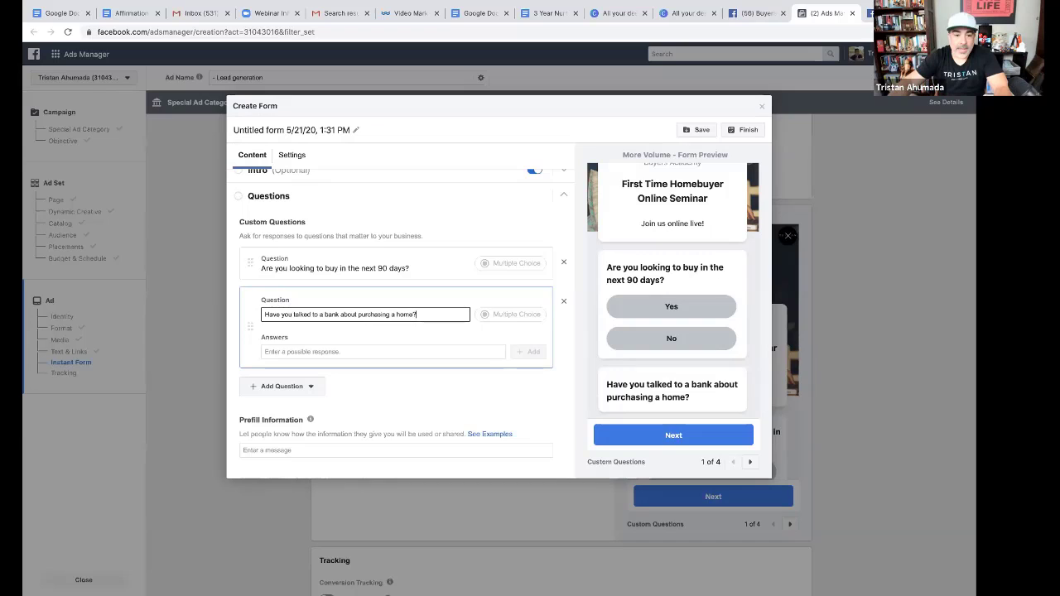
Give the bank question the answers Yes and No and finish editing it
{"action": "left_click", "coordinate": [281, 351]}
{"action": "type", "text": "Yes"}
{"action": "key", "text": "Return"}
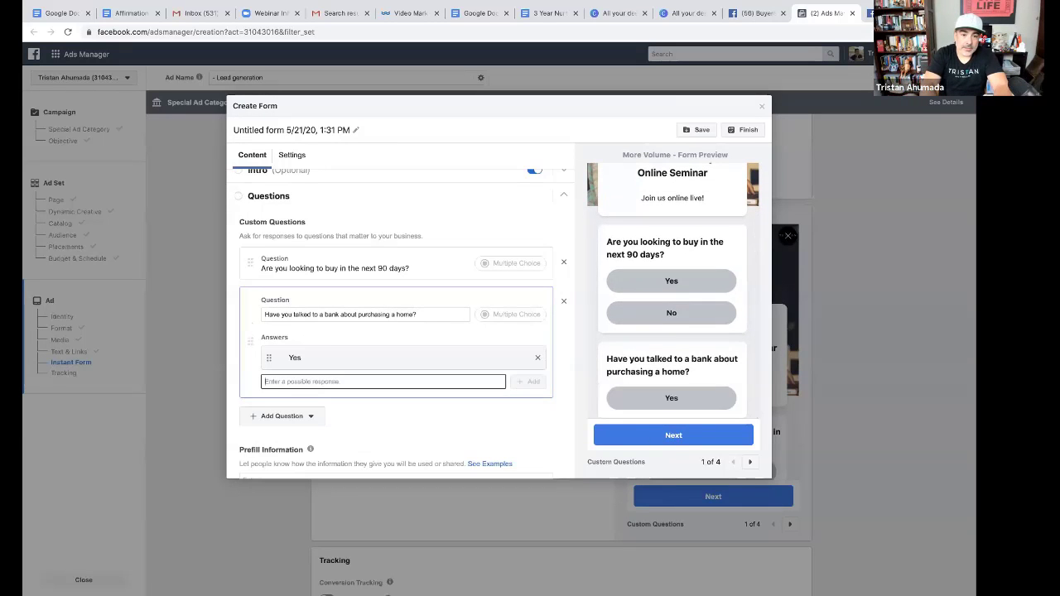
{"action": "type", "text": "No"}
{"action": "key", "text": "Return"}
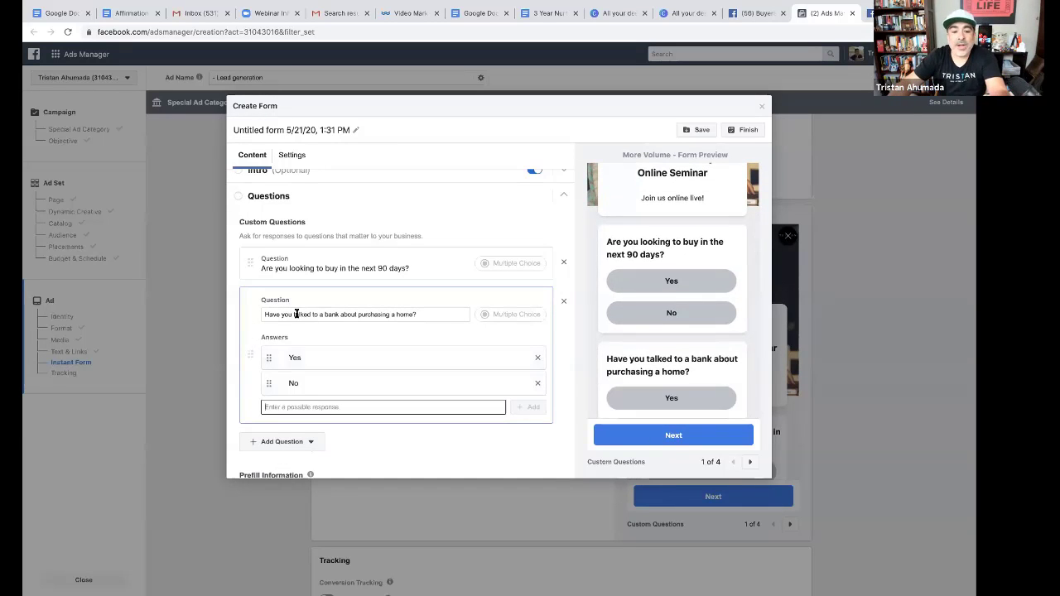
{"action": "scroll", "coordinate": [374, 377], "scroll_direction": "down", "scroll_amount": 2}
{"action": "left_click", "coordinate": [374, 377]}
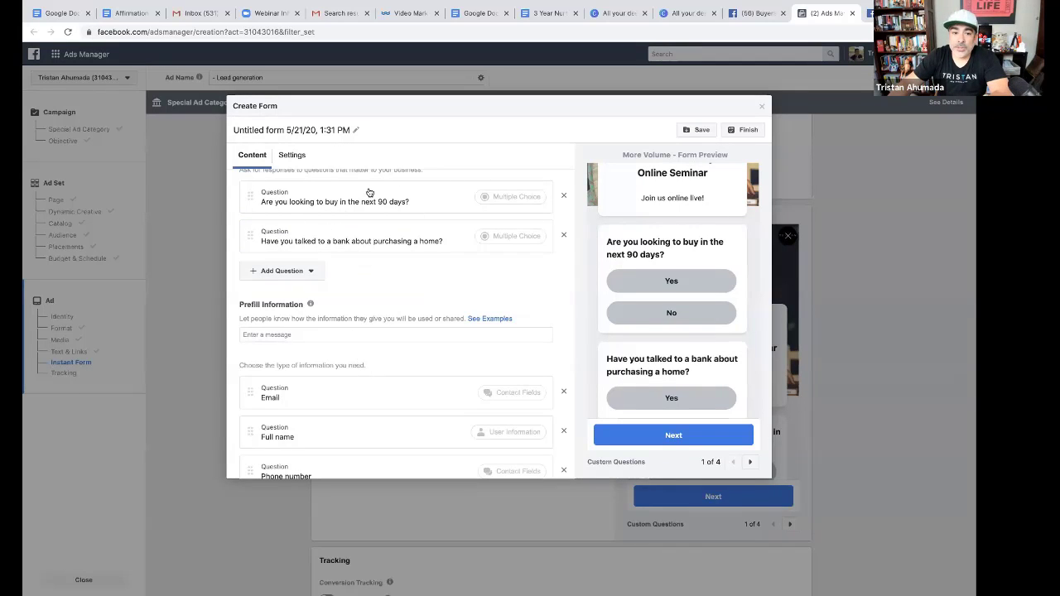
Open the form's Privacy Policy section and make its required Link URL ready for entry
{"action": "scroll", "coordinate": [419, 302], "scroll_direction": "down", "scroll_amount": 1}
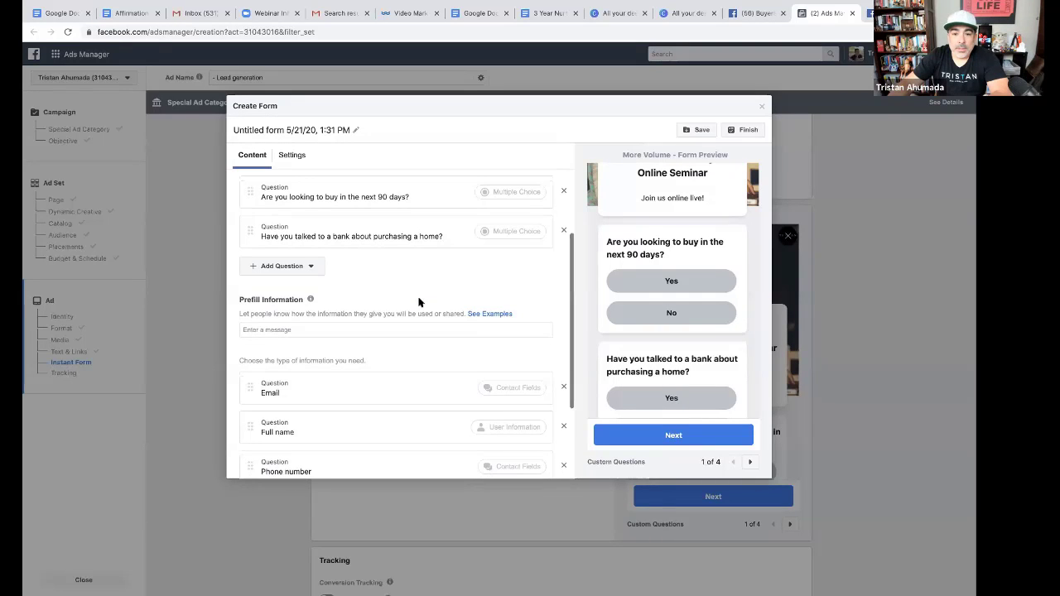
{"action": "scroll", "coordinate": [437, 310], "scroll_direction": "down", "scroll_amount": 3}
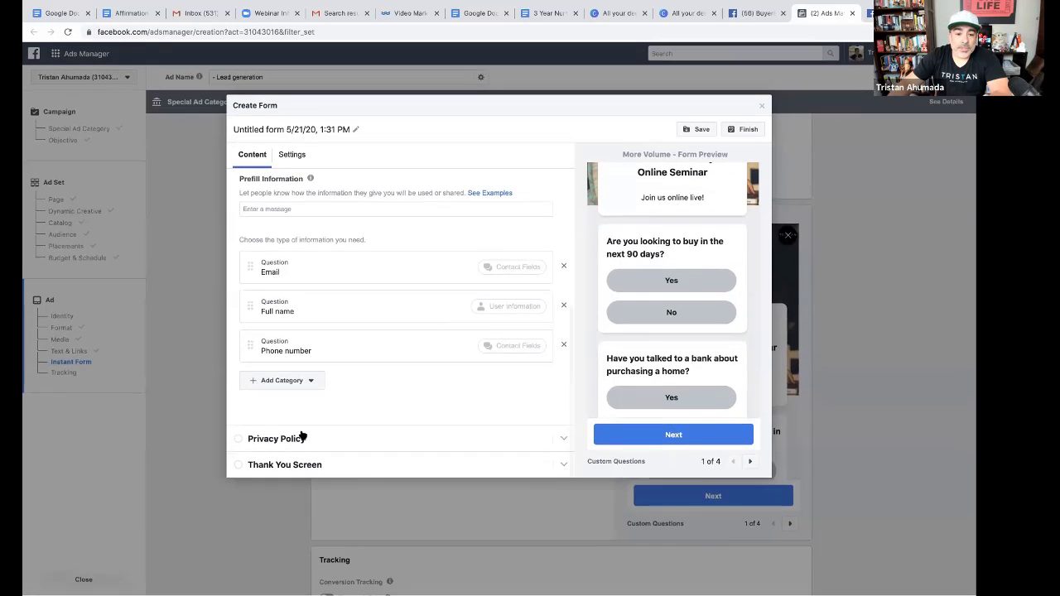
{"action": "left_click", "coordinate": [285, 439]}
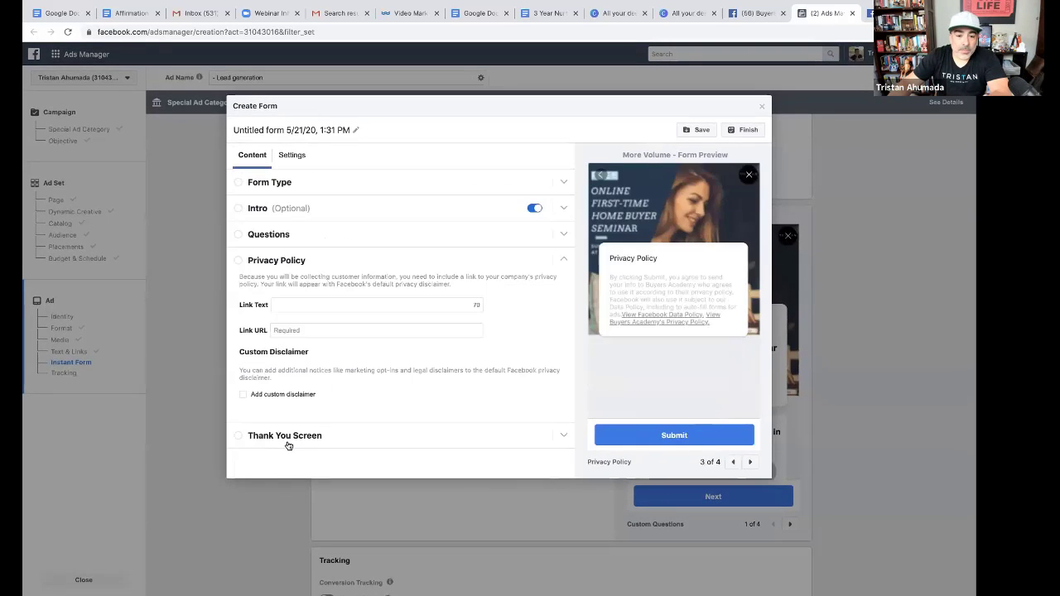
{"action": "left_click", "coordinate": [304, 304]}
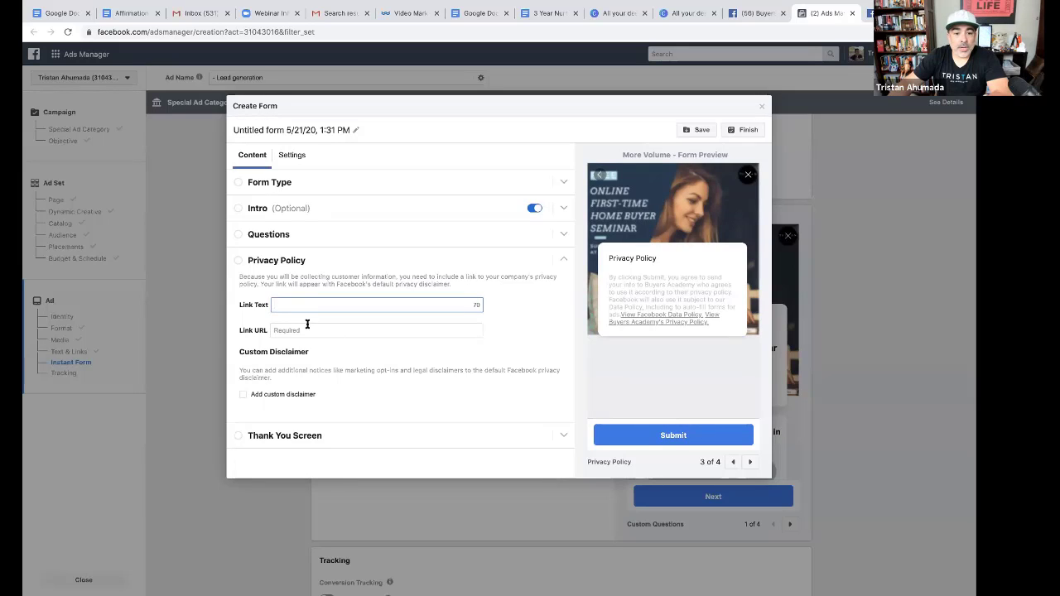
{"action": "left_click", "coordinate": [308, 330]}
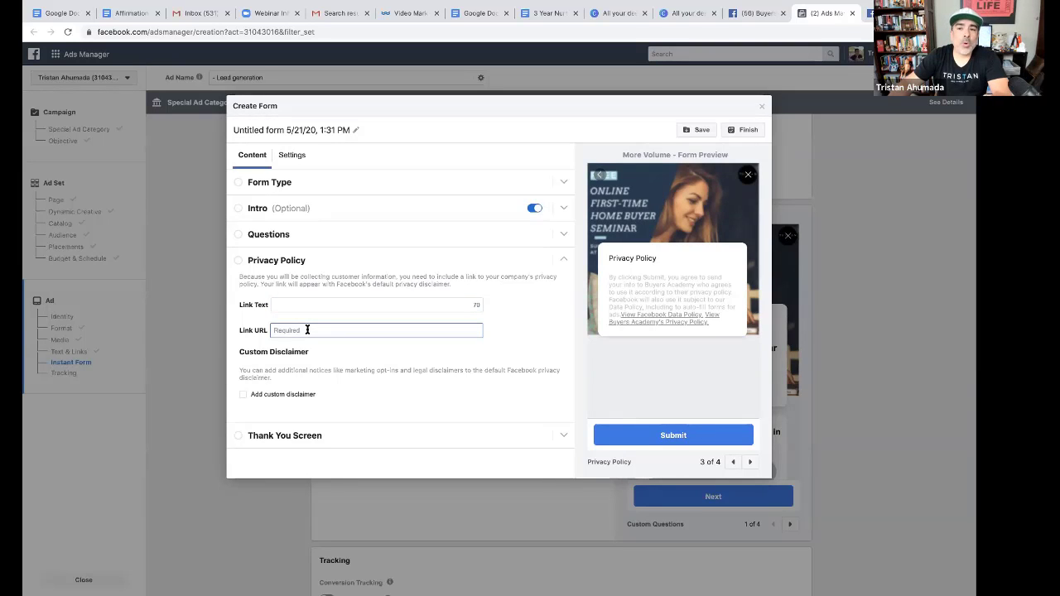
Search the web in a new browser tab for "keller williams westlake village" and open the office's website
{"action": "key", "text": "ctrl+t"}
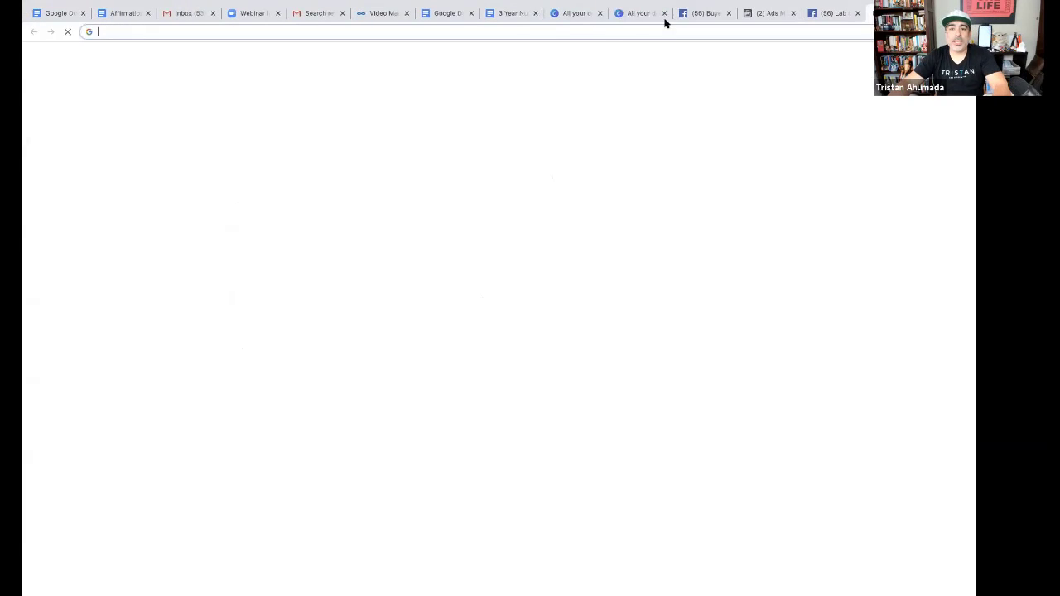
{"action": "type", "text": "kw"}
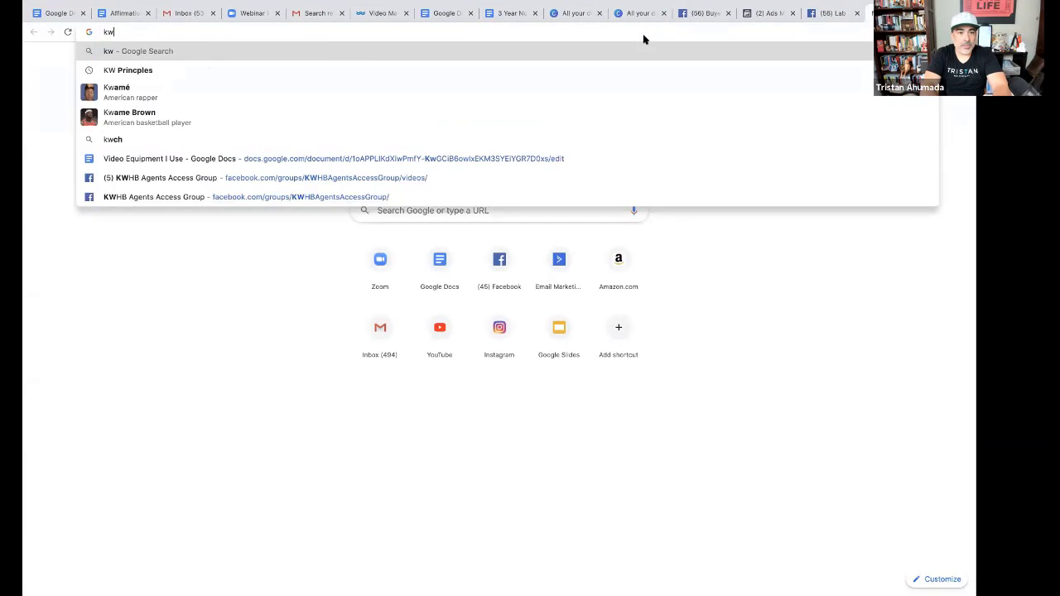
{"action": "key", "text": "BackSpace"}
{"action": "type", "text": "eller"}
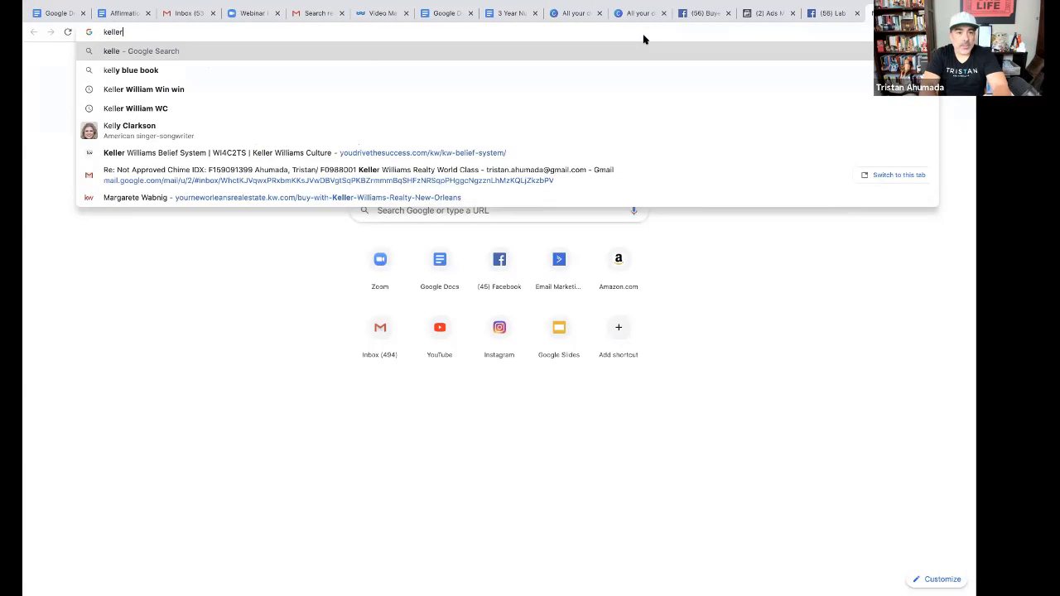
{"action": "type", "text": " williams we"}
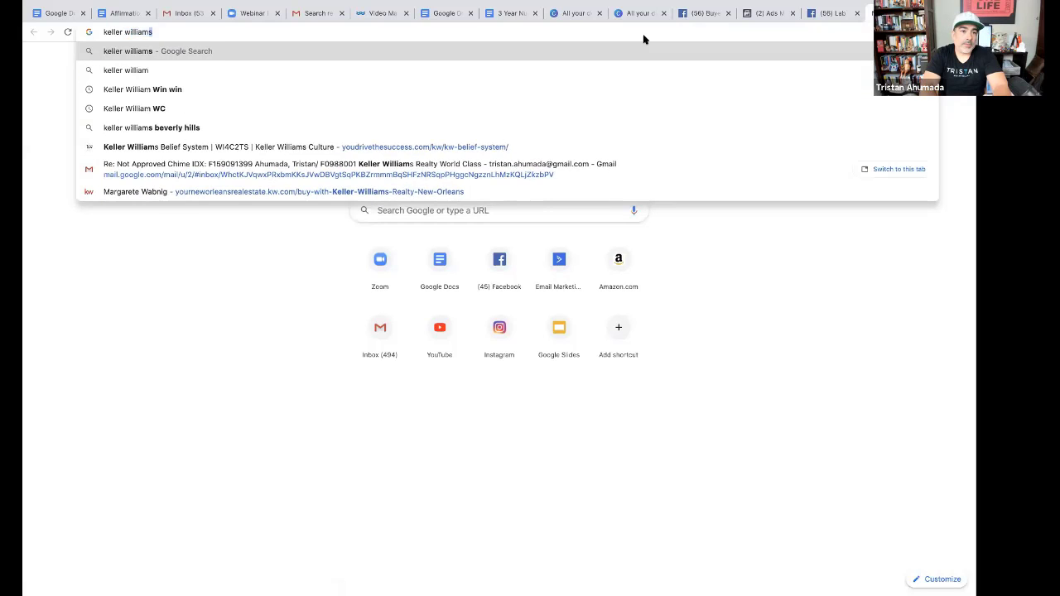
{"action": "type", "text": "stlake village"}
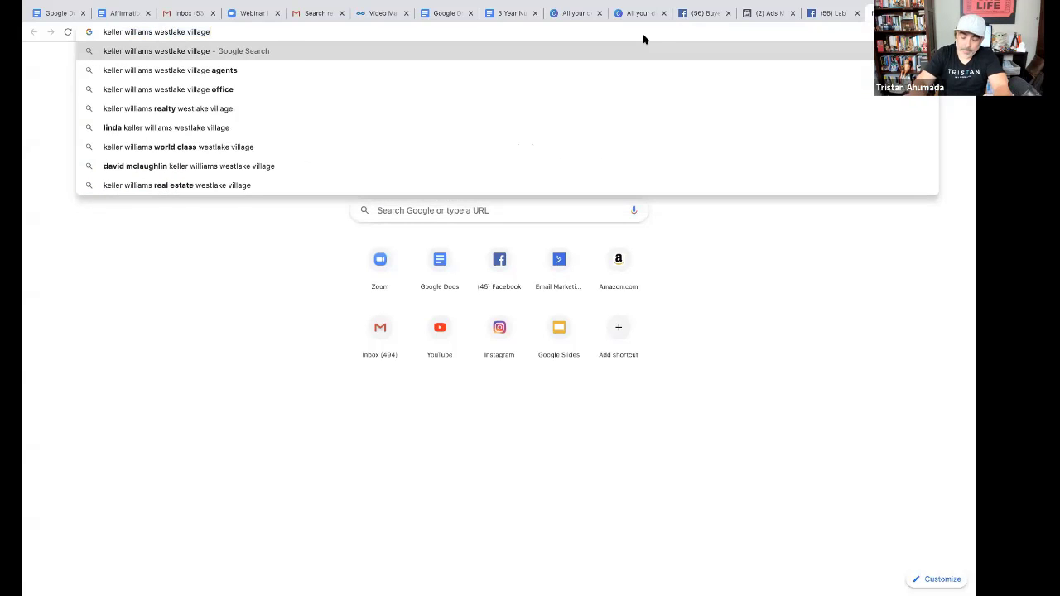
{"action": "key", "text": "Return"}
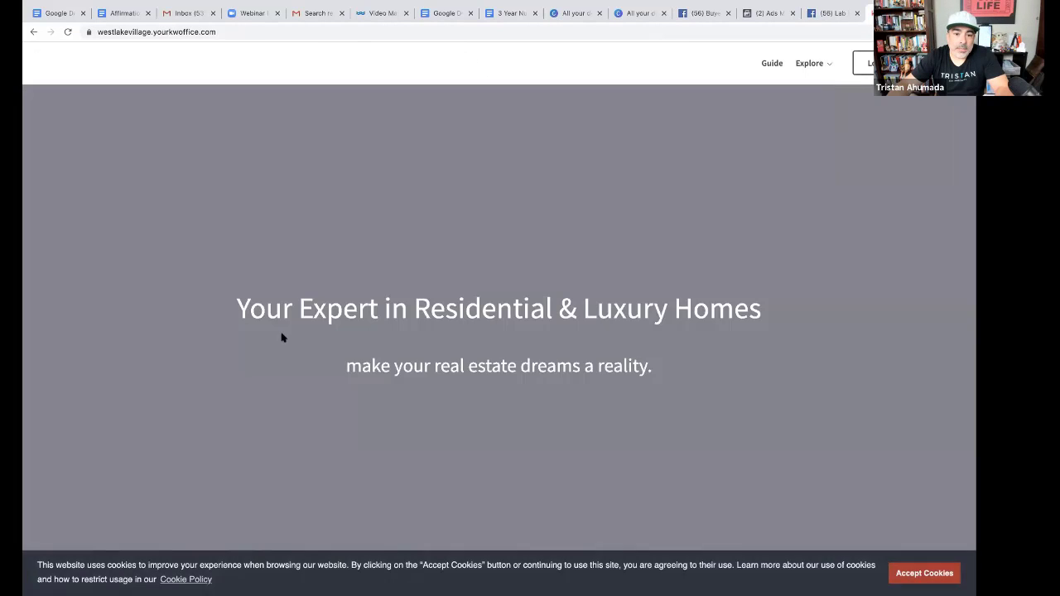
Open the Privacy Policy page linked in the footer of the Keller Williams Westlake Village website
{"action": "scroll", "coordinate": [282, 336], "scroll_direction": "down", "scroll_amount": 10}
{"action": "scroll", "coordinate": [281, 336], "scroll_direction": "down", "scroll_amount": 6}
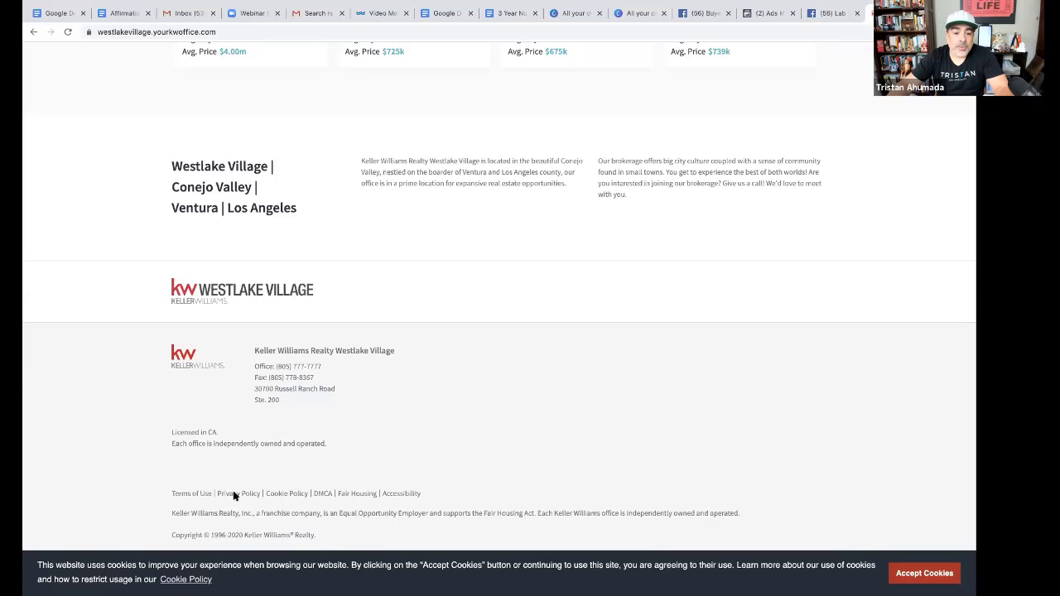
{"action": "scroll", "coordinate": [237, 492], "scroll_direction": "up", "scroll_amount": 5}
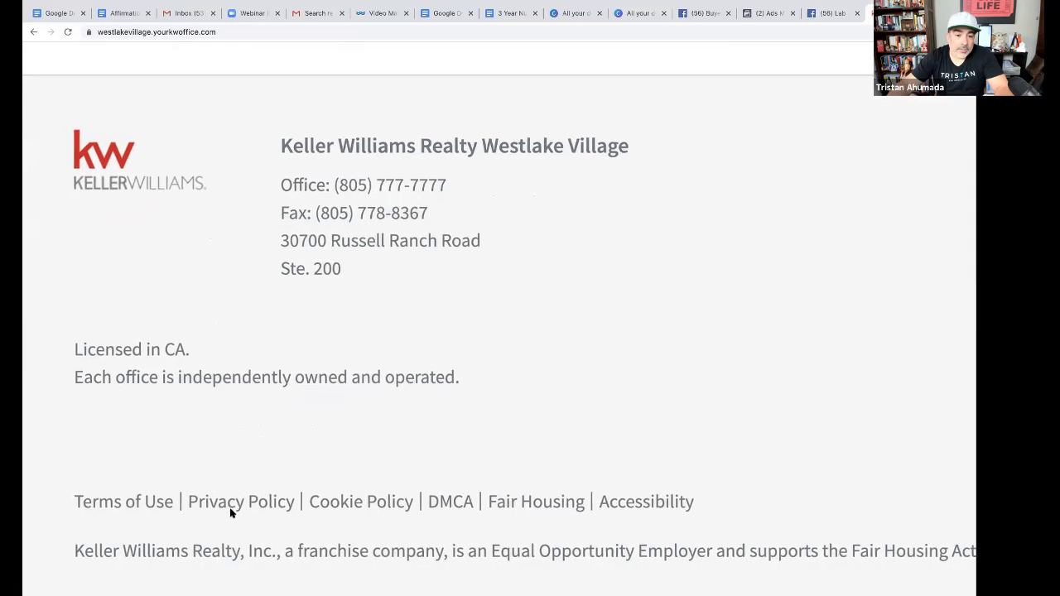
{"action": "left_click", "coordinate": [235, 503]}
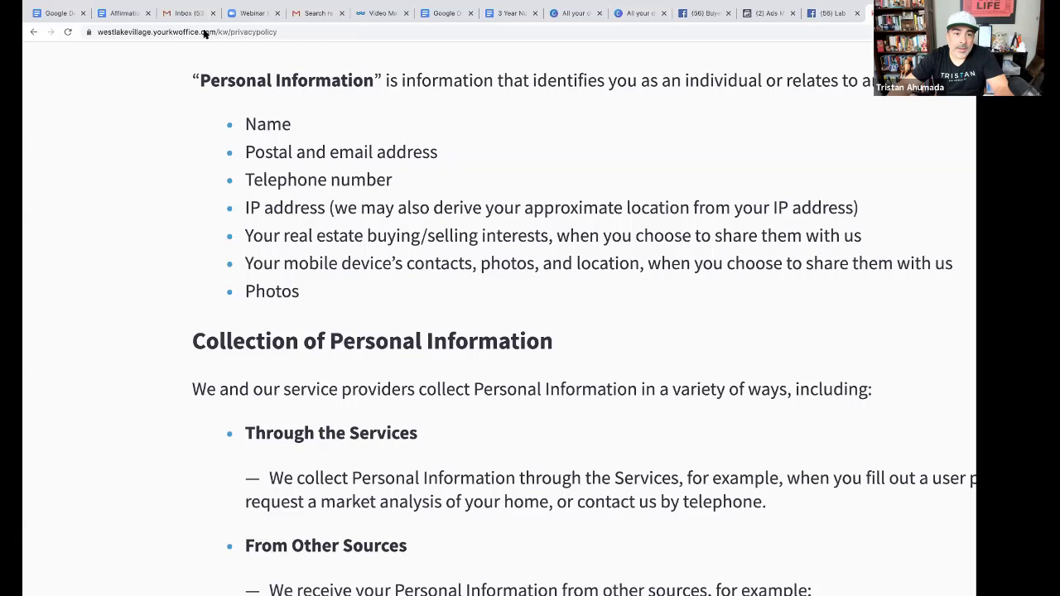
{"action": "left_click", "coordinate": [203, 30]}
{"action": "key", "text": "super+c"}
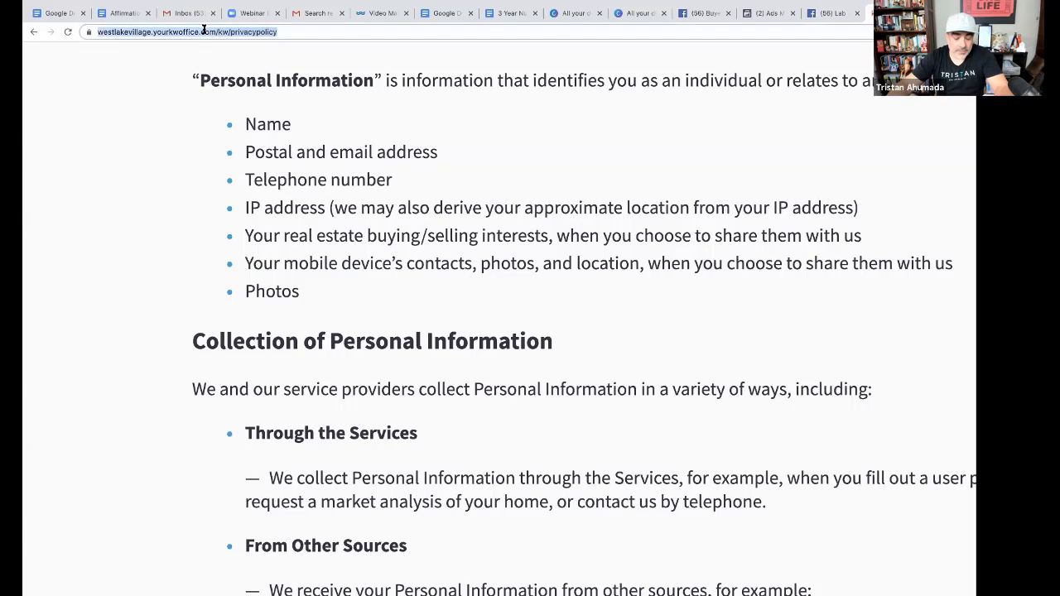
{"action": "left_click", "coordinate": [833, 15]}
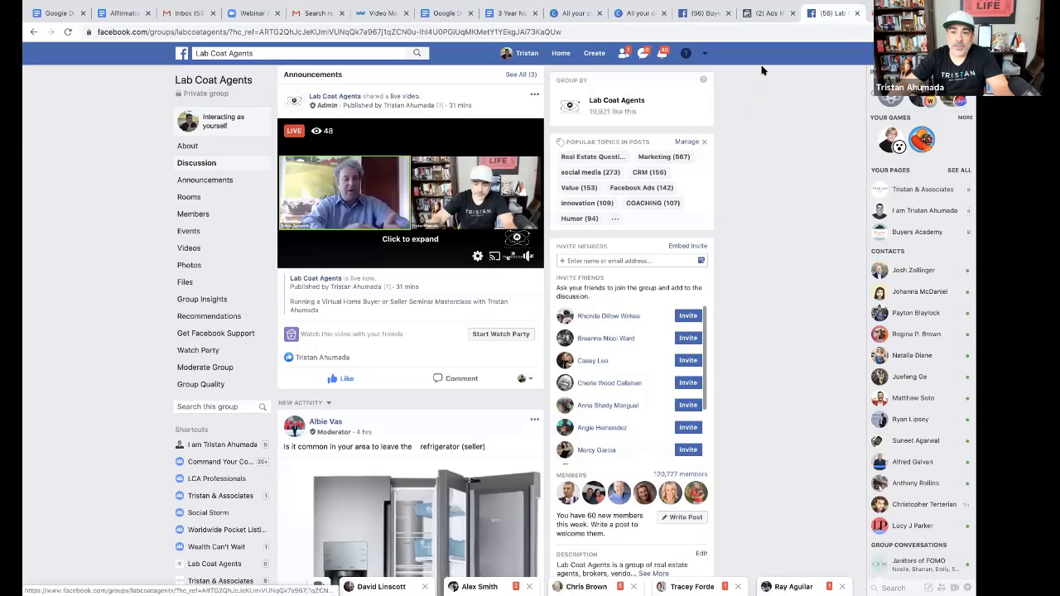
{"action": "left_click", "coordinate": [769, 14]}
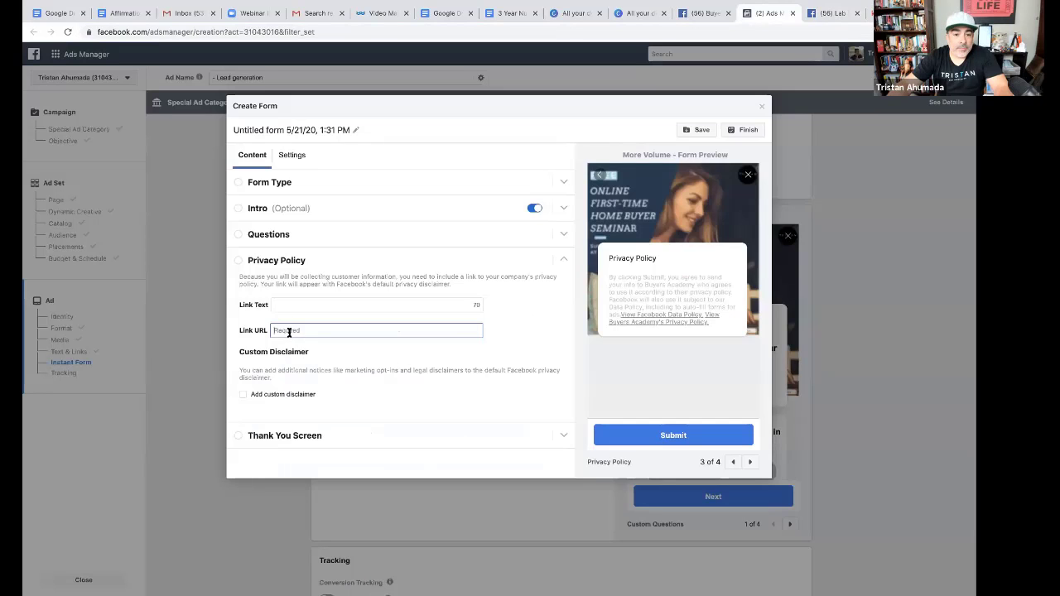
{"action": "key", "text": "super+v"}
Set the Link Text of the form's privacy policy to "Privacy Policy"
{"action": "left_click", "coordinate": [291, 306]}
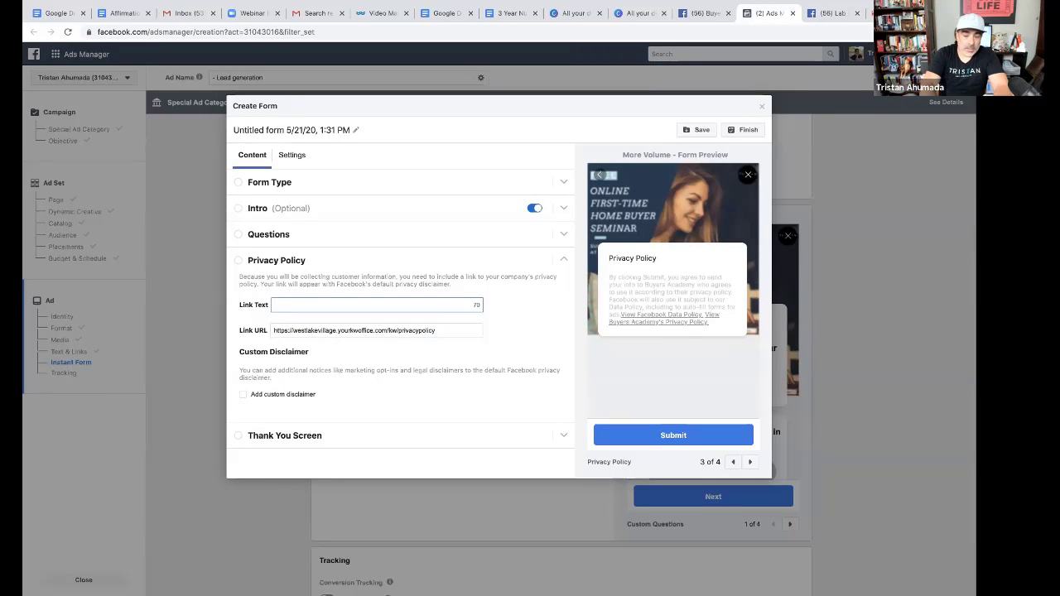
{"action": "type", "text": "Privacy "}
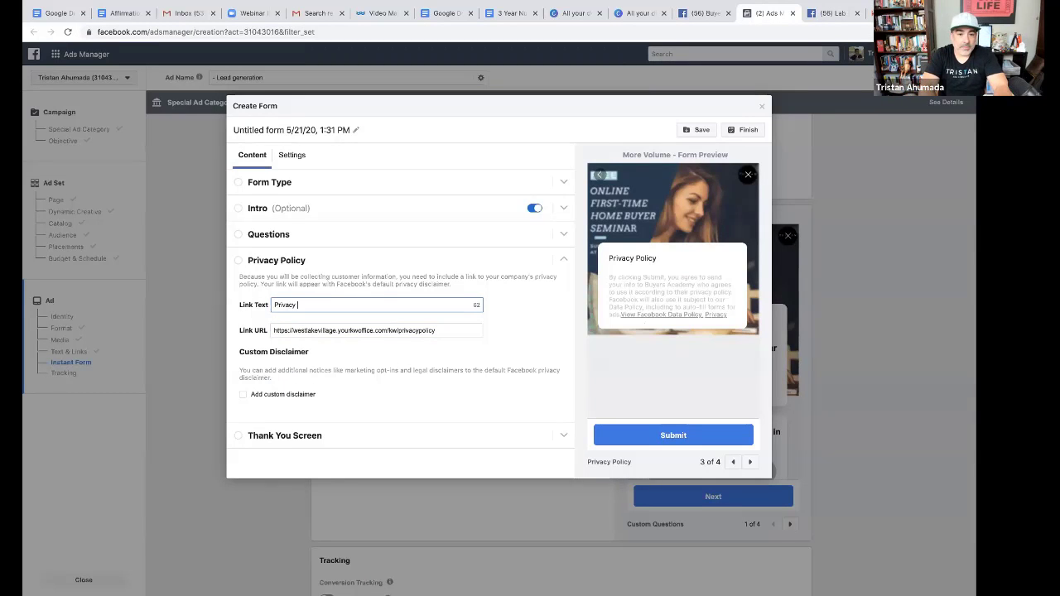
{"action": "type", "text": "Policy"}
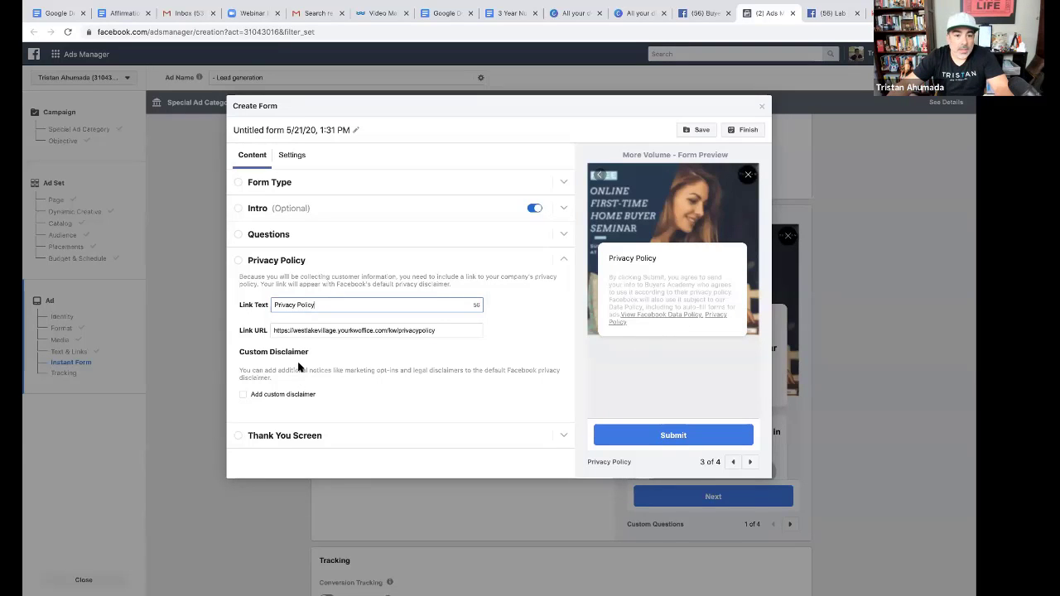
{"action": "scroll", "coordinate": [300, 367], "scroll_direction": "down", "scroll_amount": 1}
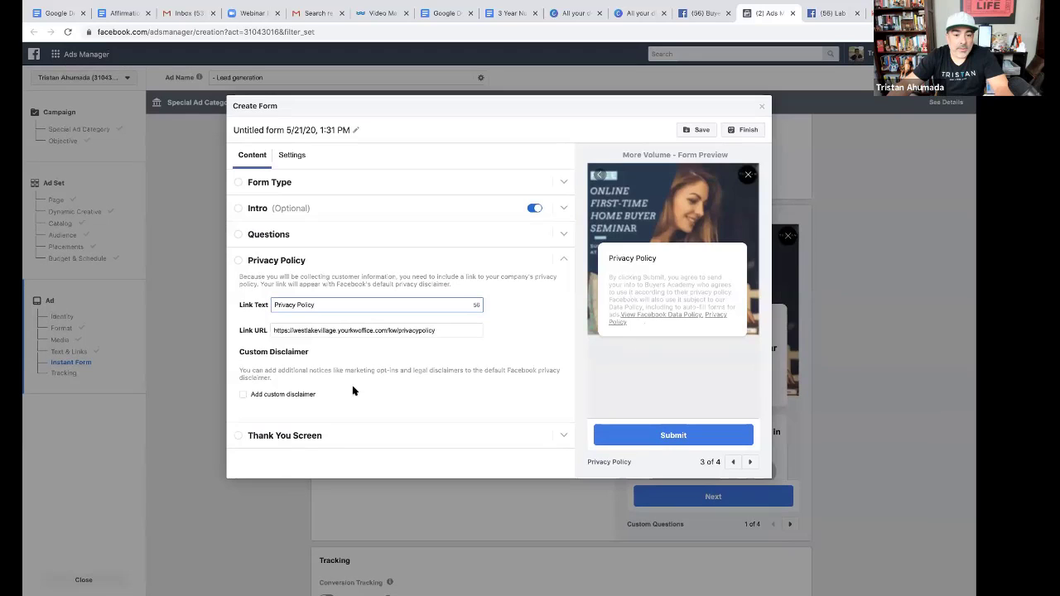
{"action": "left_click", "coordinate": [242, 394]}
{"action": "scroll", "coordinate": [362, 372], "scroll_direction": "down", "scroll_amount": 3}
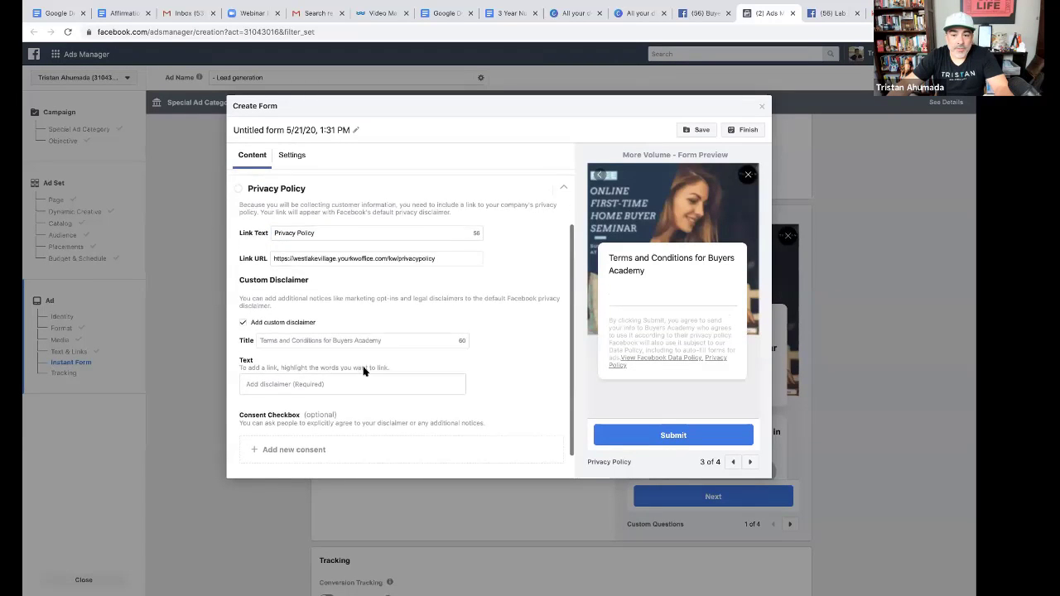
{"action": "left_click", "coordinate": [241, 313]}
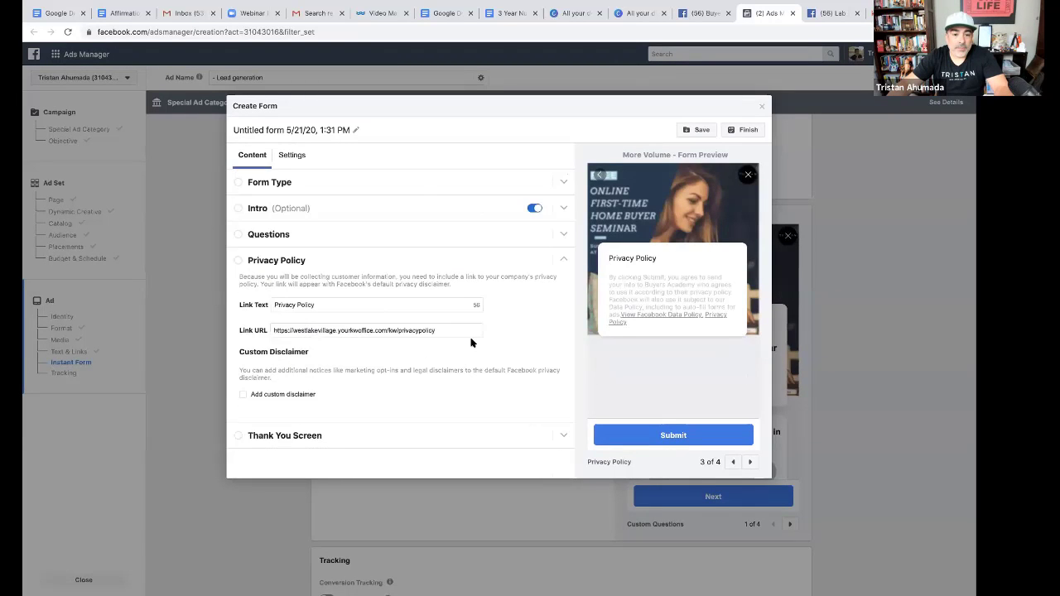
Set the Thank You Screen description to "You'll be receiving a Zoom Link and we will also reach out to you by phone. Thank you... See you soon."
{"action": "left_click", "coordinate": [265, 441]}
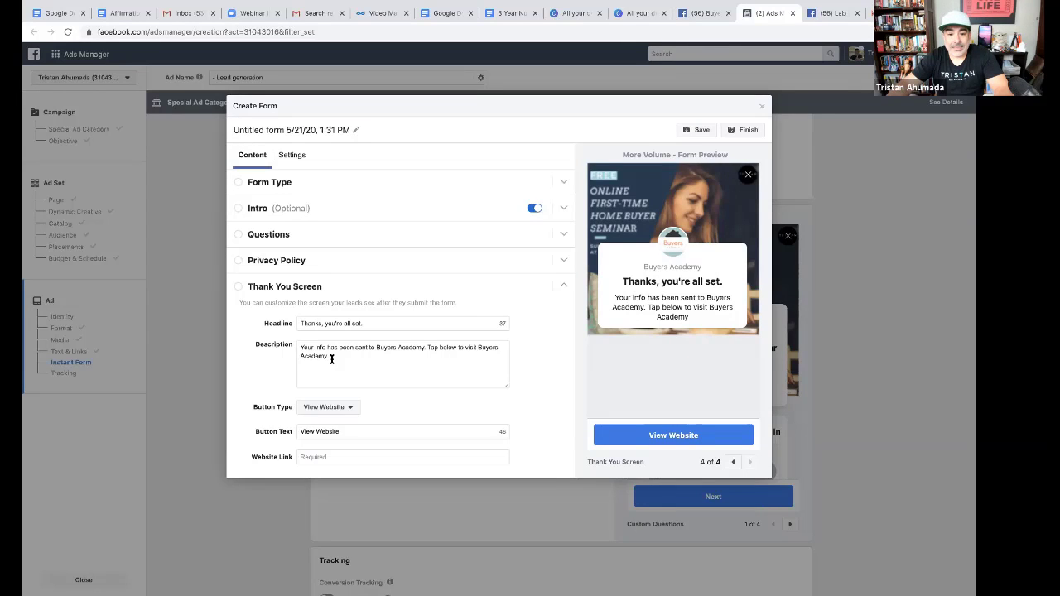
{"action": "left_click_drag", "start_coordinate": [331, 359], "coordinate": [302, 349]}
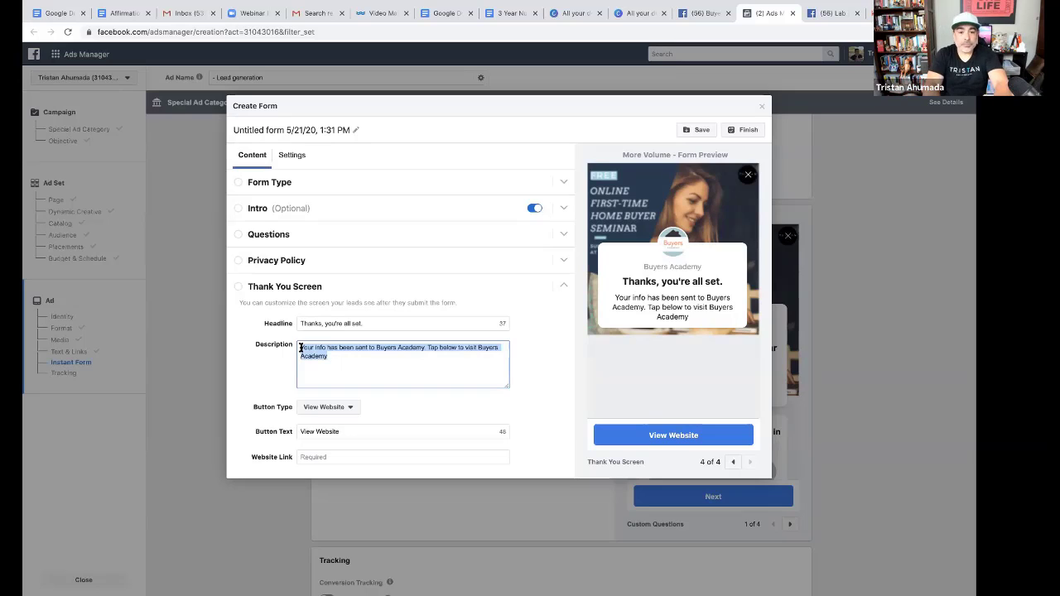
{"action": "type", "text": "You'll"}
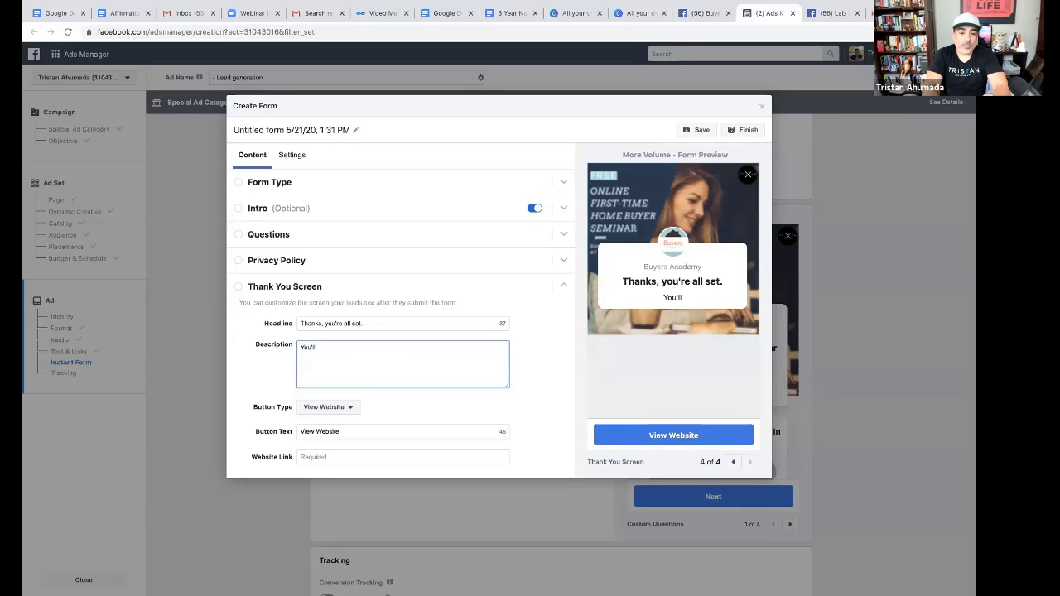
{"action": "type", "text": " be rec"}
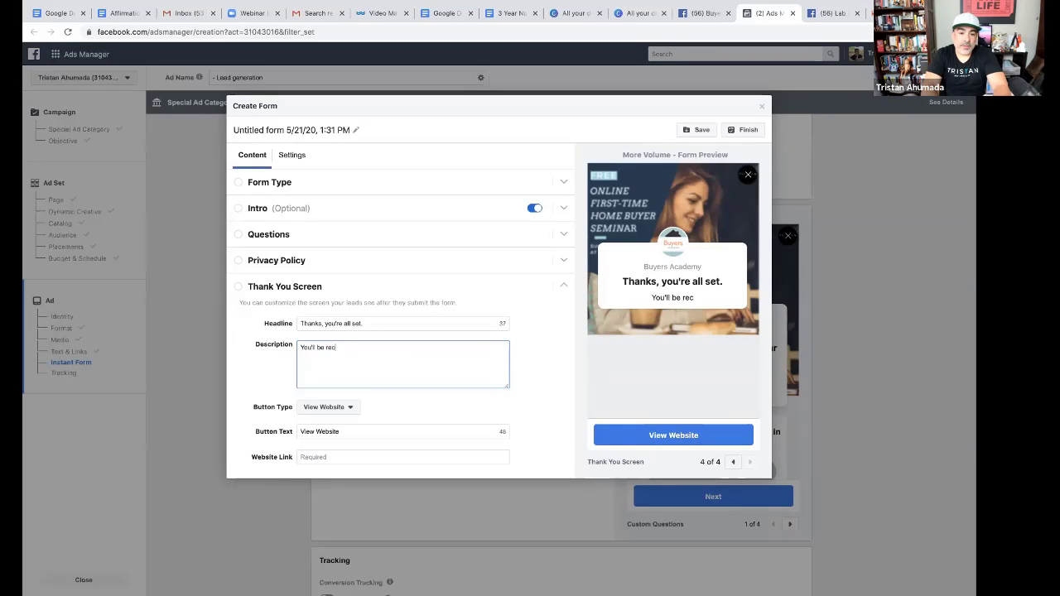
{"action": "type", "text": "ieving"}
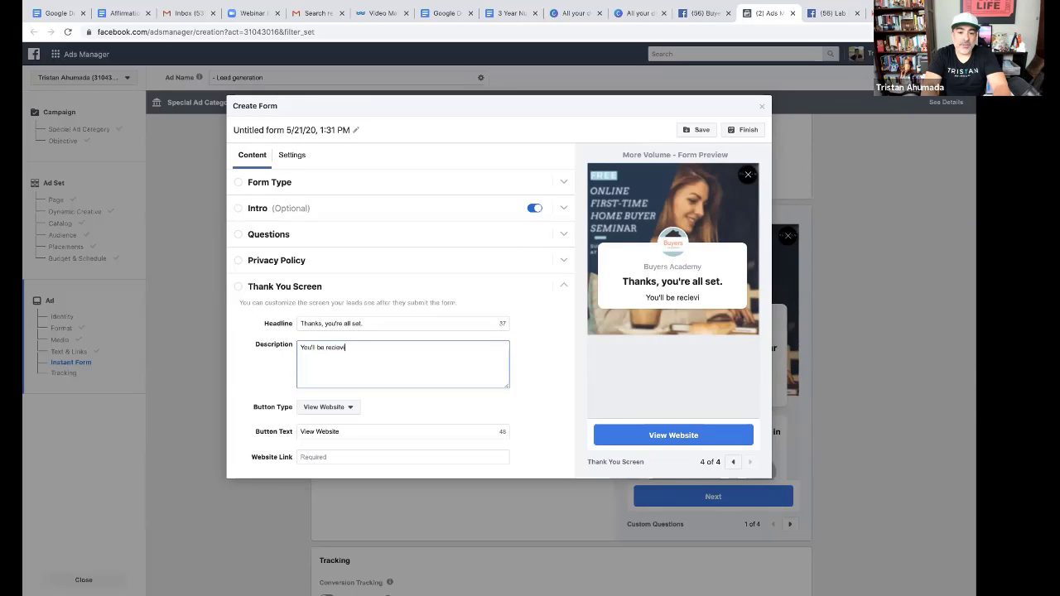
{"action": "key", "text": "BackSpace"}
{"action": "key", "text": "BackSpace"}
{"action": "key", "text": "BackSpace"}
{"action": "key", "text": "BackSpace"}
{"action": "key", "text": "BackSpace"}
{"action": "type", "text": "eiving"}
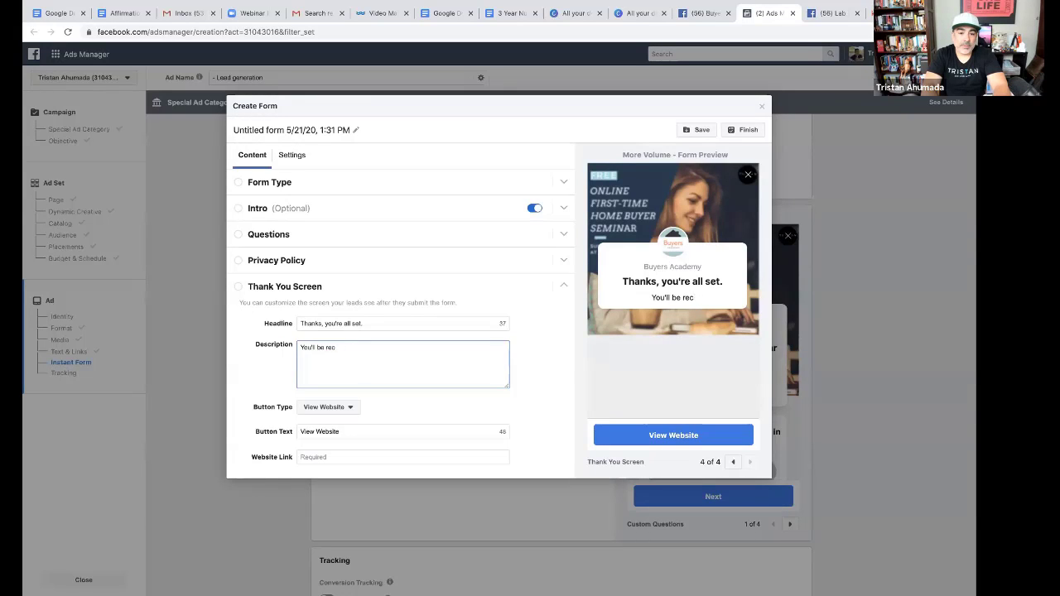
{"action": "type", "text": " a"}
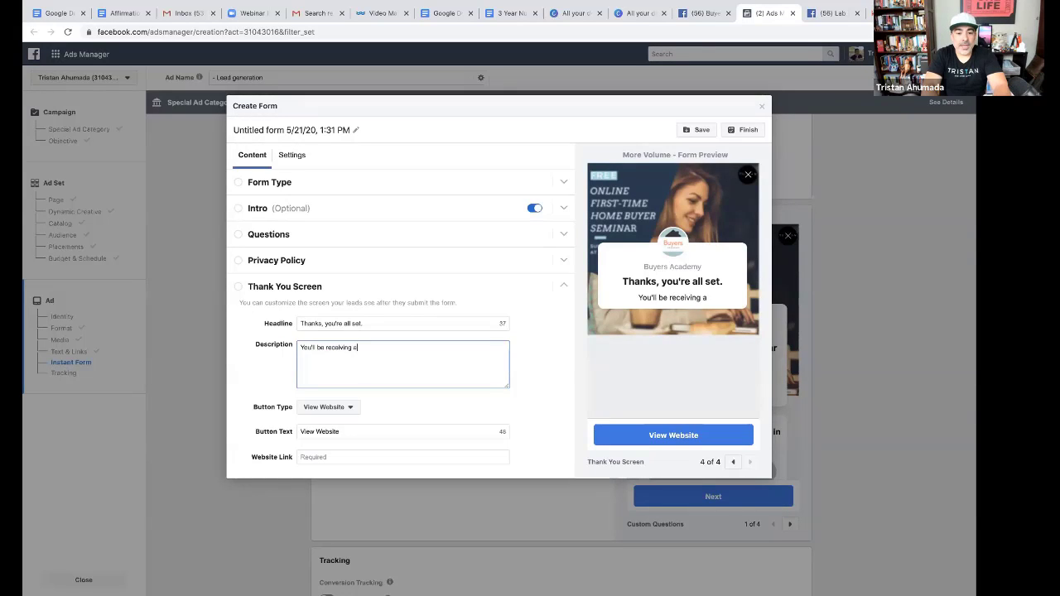
{"action": "type", "text": " Zoom Link "}
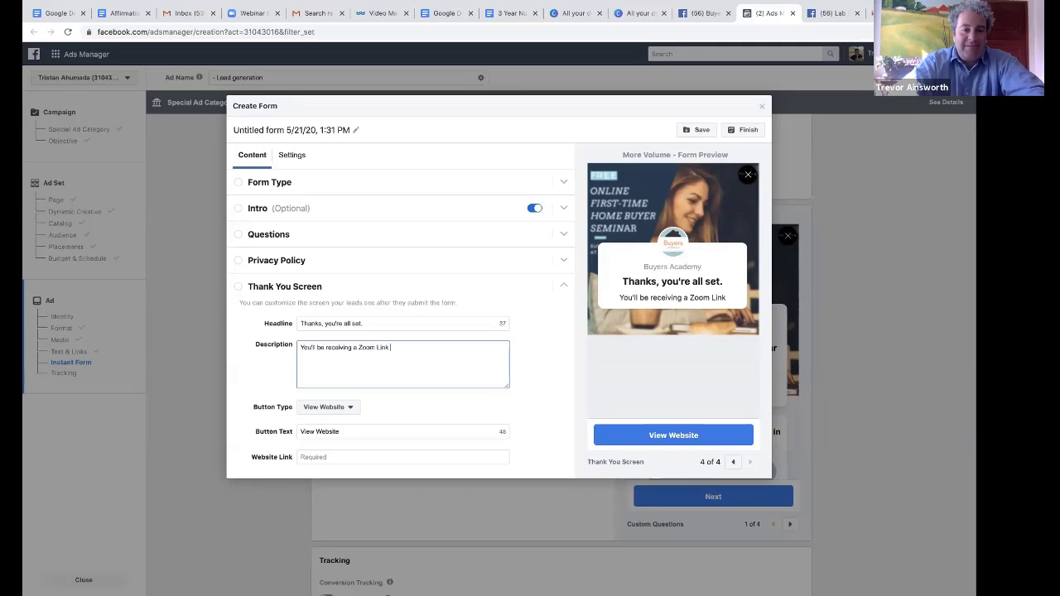
{"action": "type", "text": "and we w"}
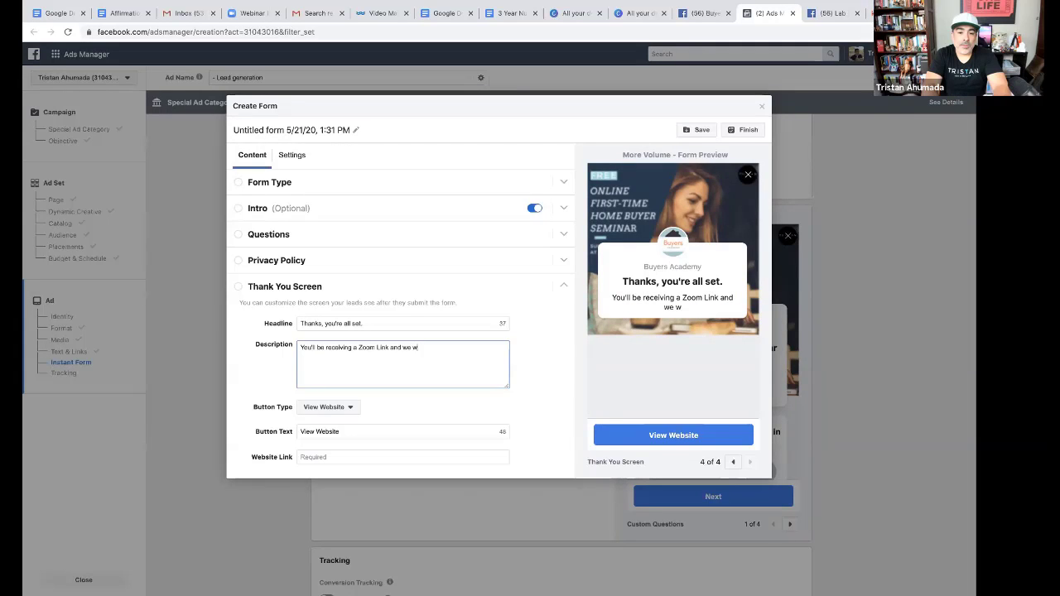
{"action": "type", "text": "ill also reach"}
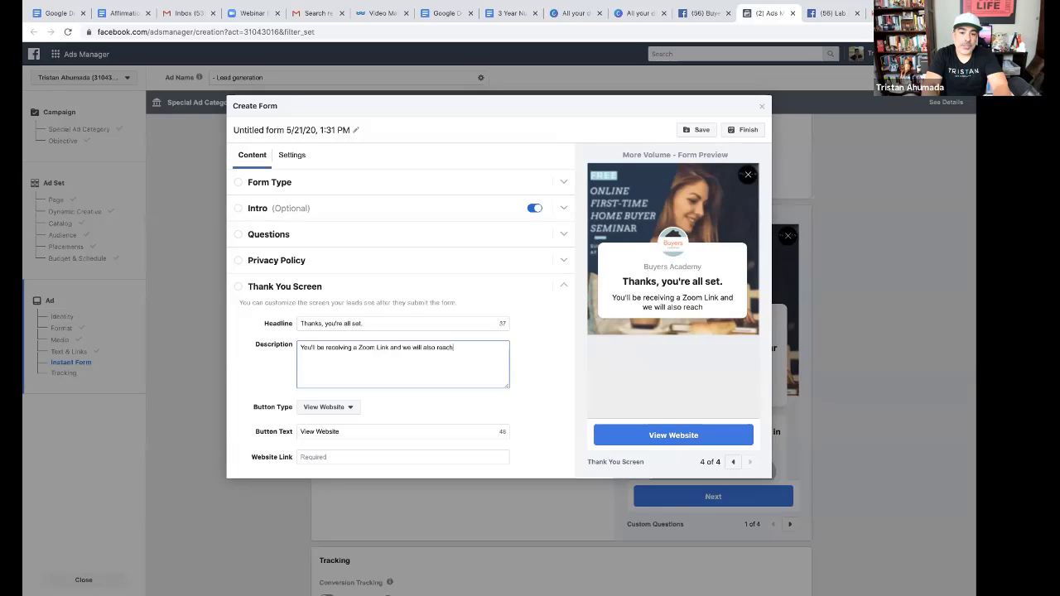
{"action": "type", "text": " out to you by phon"}
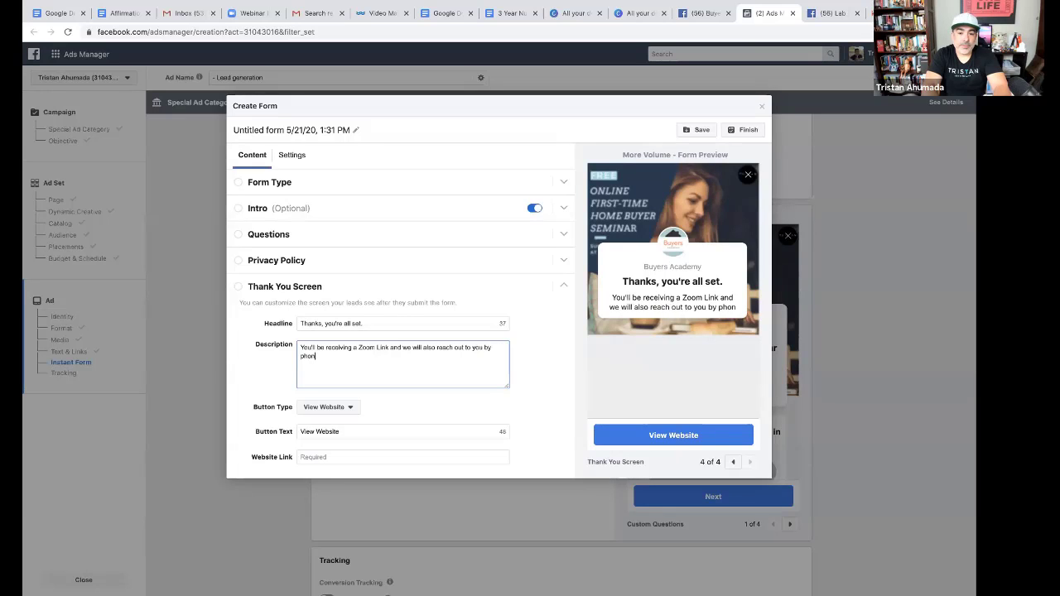
{"action": "type", "text": "e. Thank you"}
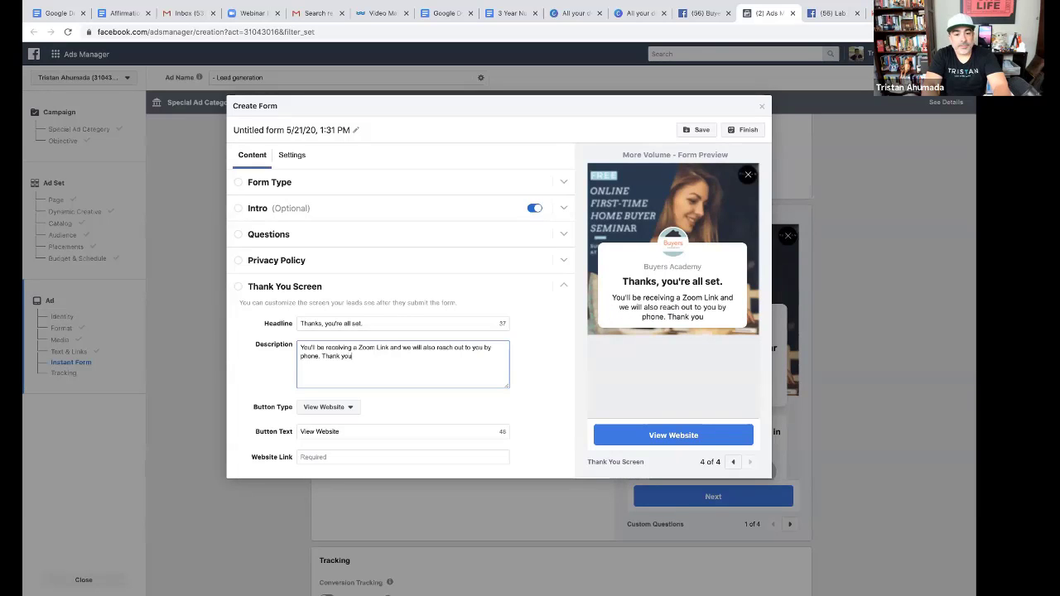
{"action": "type", "text": "... See yo"}
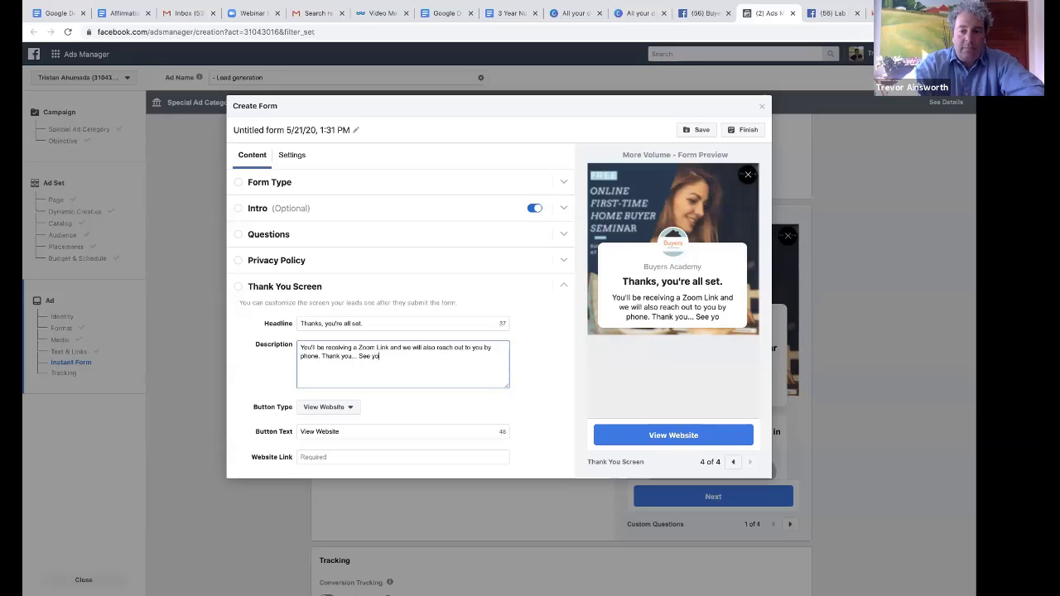
{"action": "type", "text": "u soon."}
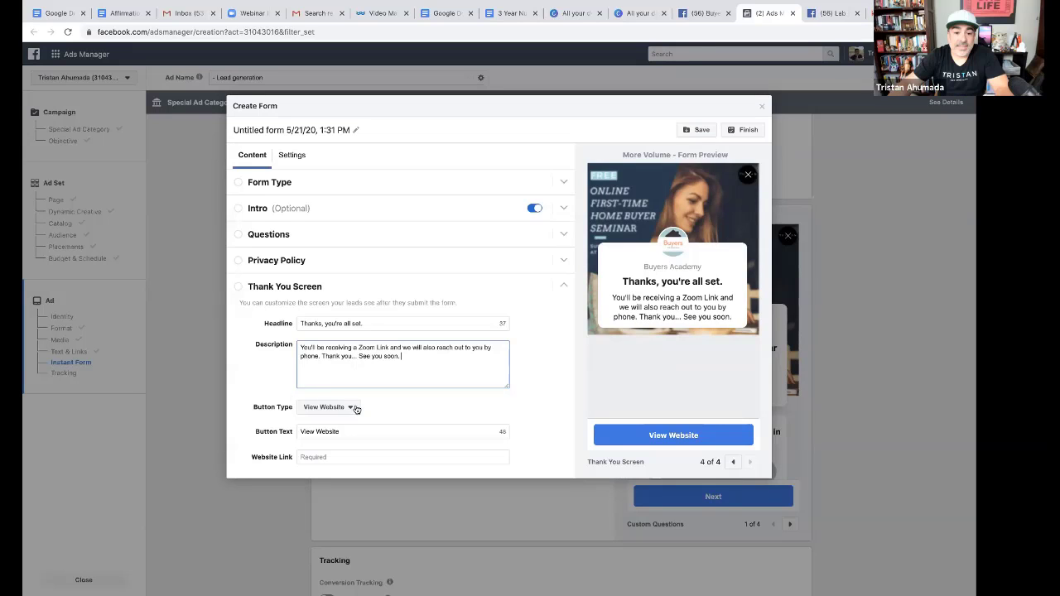
Load the real estate team's website, tristanandassociates.net, in the browser tab that shows the Keller Williams privacy policy
{"action": "scroll", "coordinate": [356, 410], "scroll_direction": "down", "scroll_amount": 1}
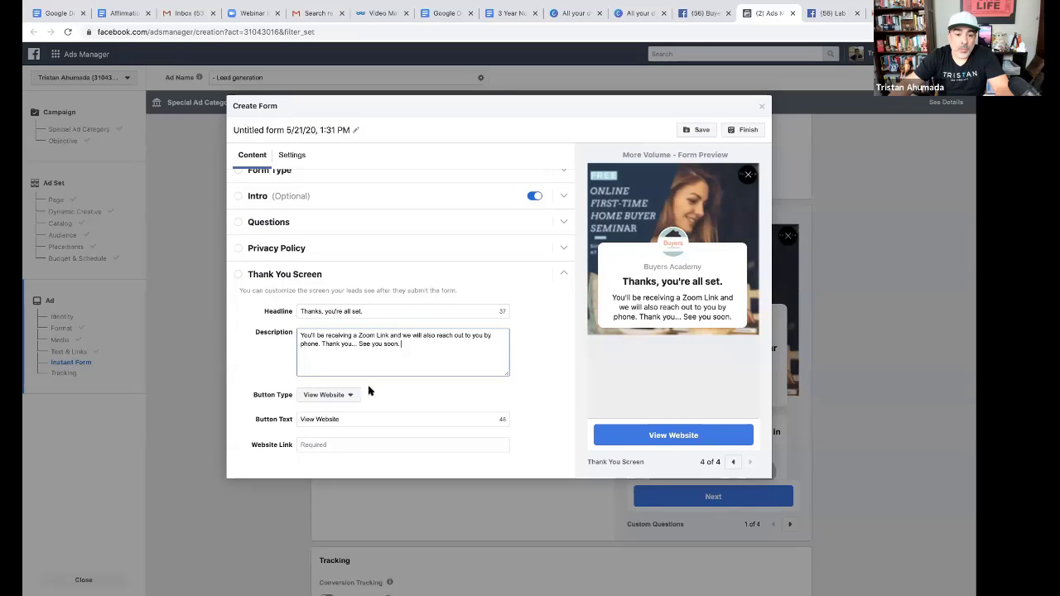
{"action": "left_click", "coordinate": [870, 12]}
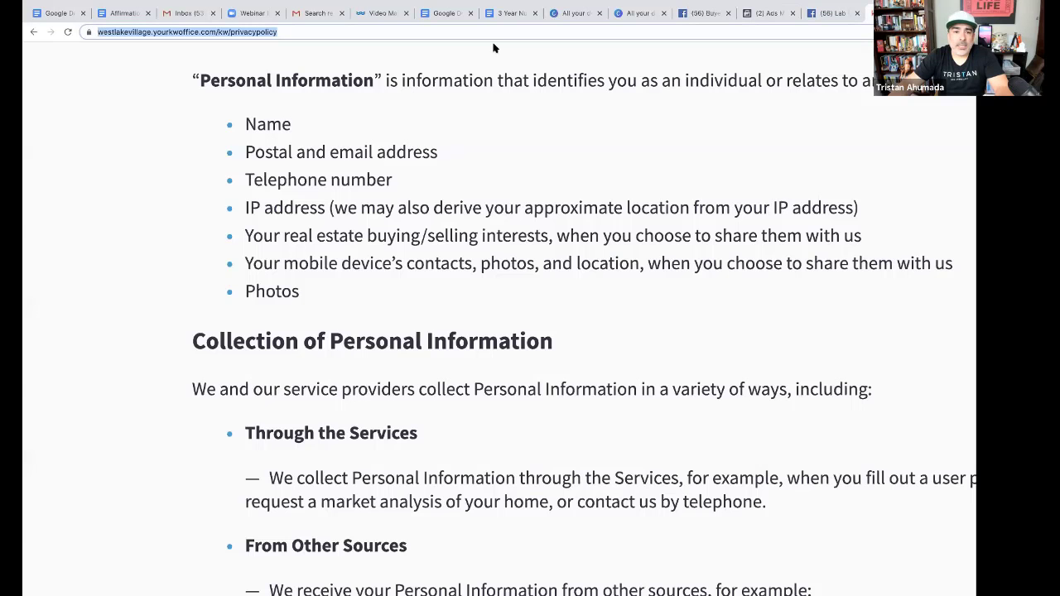
{"action": "scroll", "coordinate": [370, 134], "scroll_direction": "up", "scroll_amount": 15}
{"action": "double_click", "coordinate": [267, 32]}
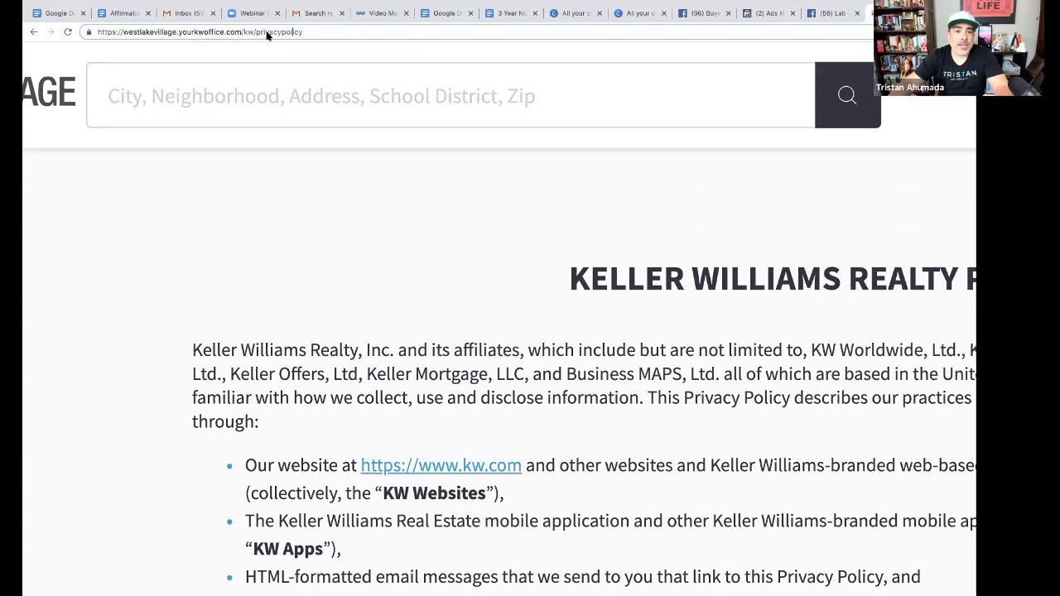
{"action": "left_click", "coordinate": [266, 32]}
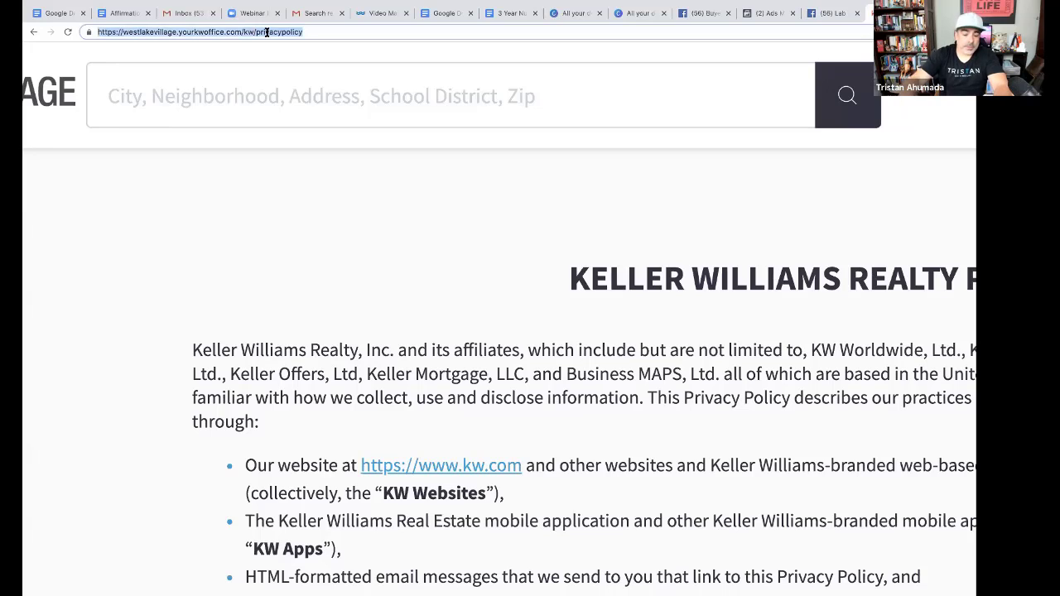
{"action": "type", "text": "tristan"}
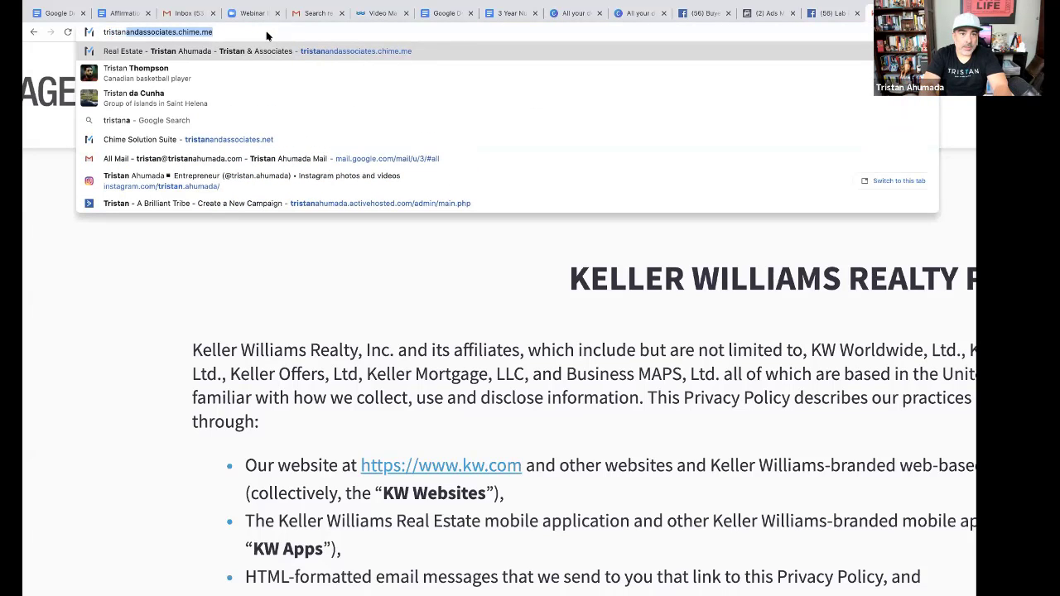
{"action": "type", "text": "andassocieate"}
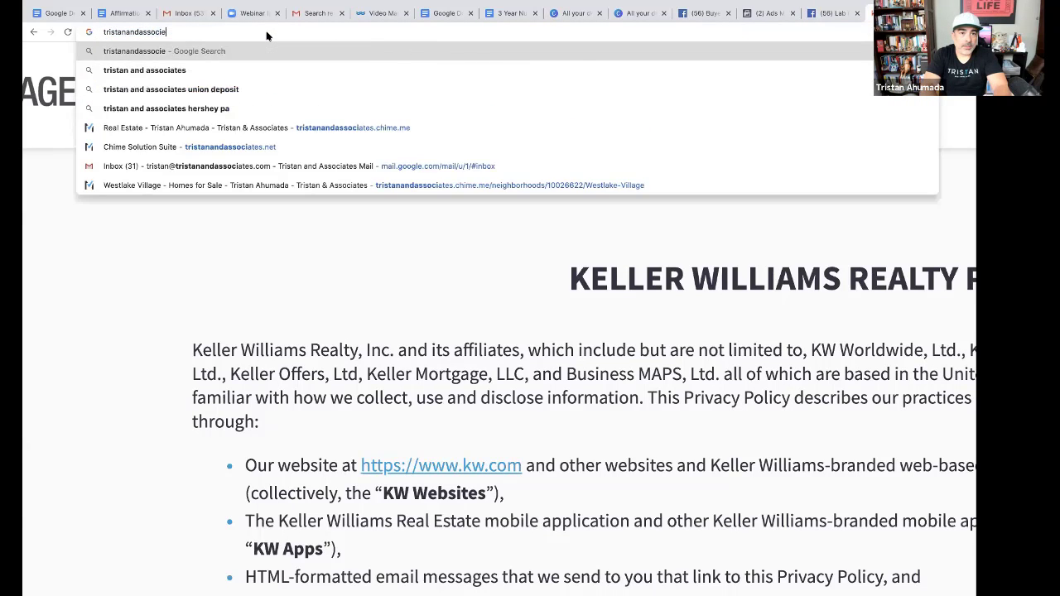
{"action": "key", "text": "BackSpace"}
{"action": "key", "text": "BackSpace"}
{"action": "key", "text": "BackSpace"}
{"action": "key", "text": "BackSpace"}
{"action": "type", "text": "ates"}
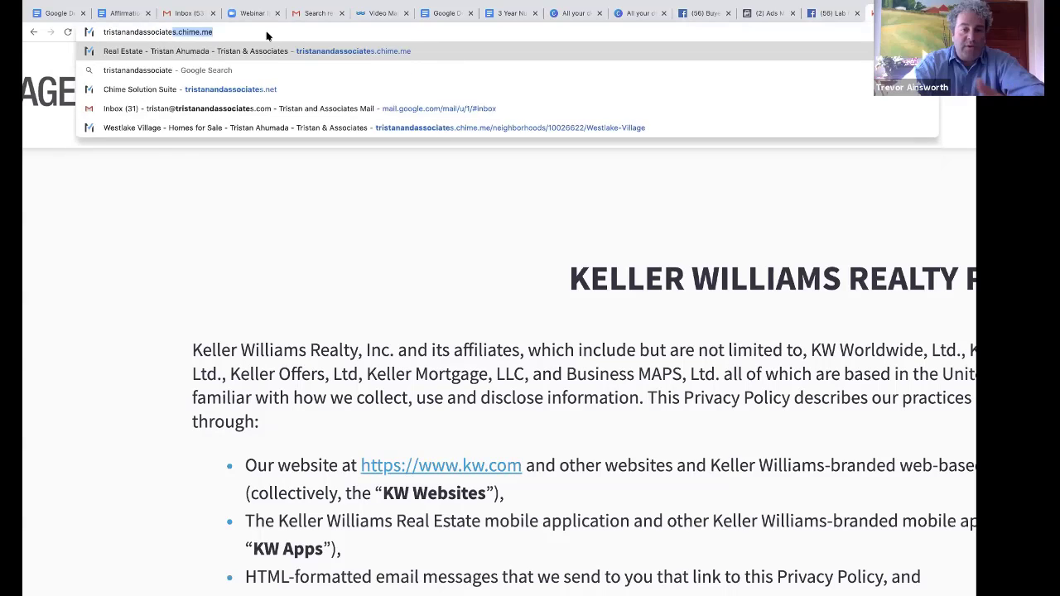
{"action": "type", "text": ".net"}
{"action": "key", "text": "Return"}
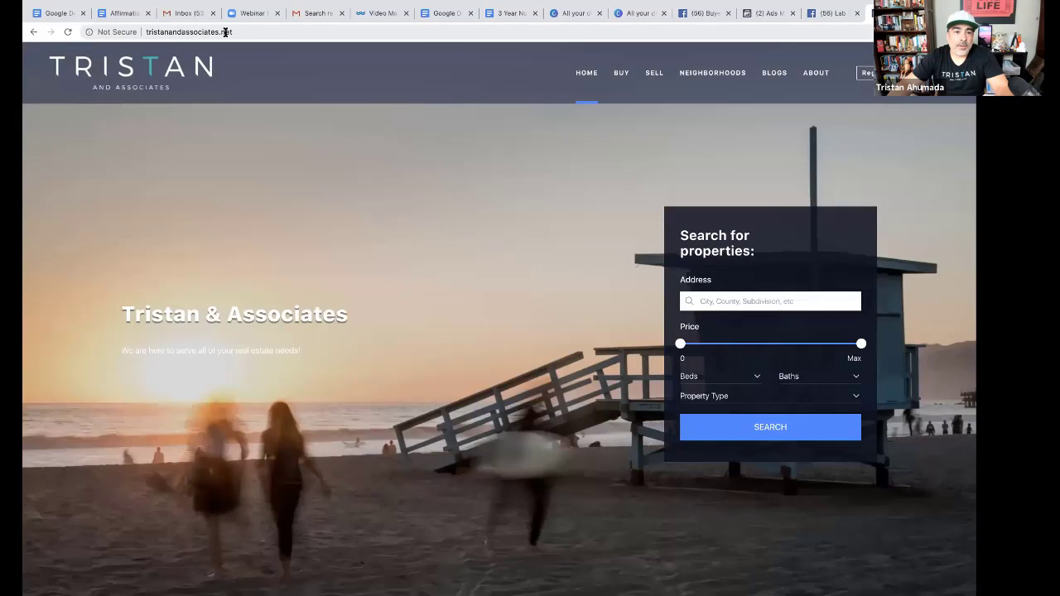
{"action": "left_click", "coordinate": [226, 31]}
{"action": "key", "text": "super+c"}
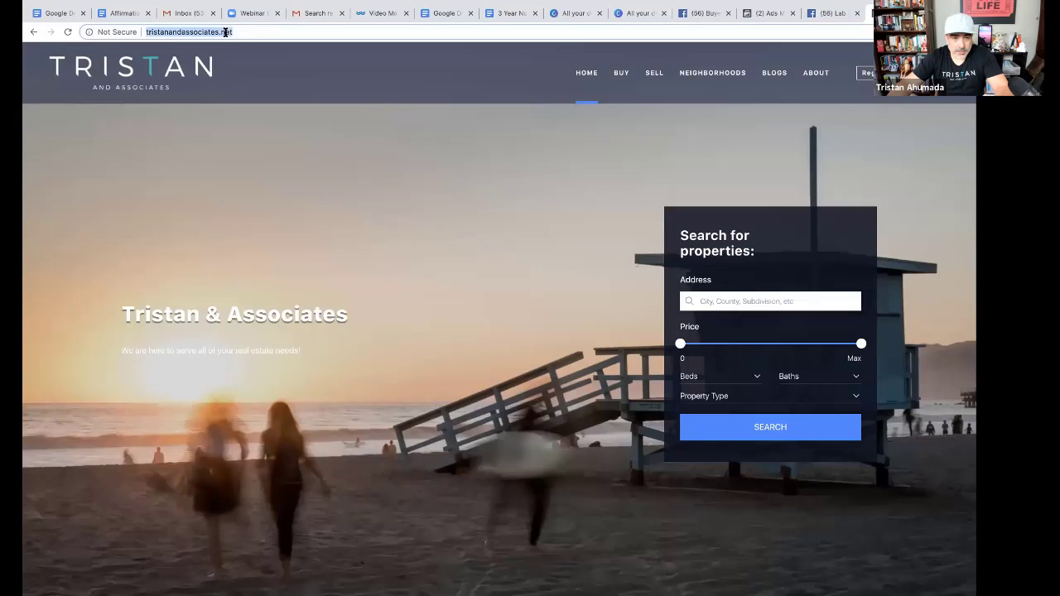
{"action": "left_click", "coordinate": [766, 14]}
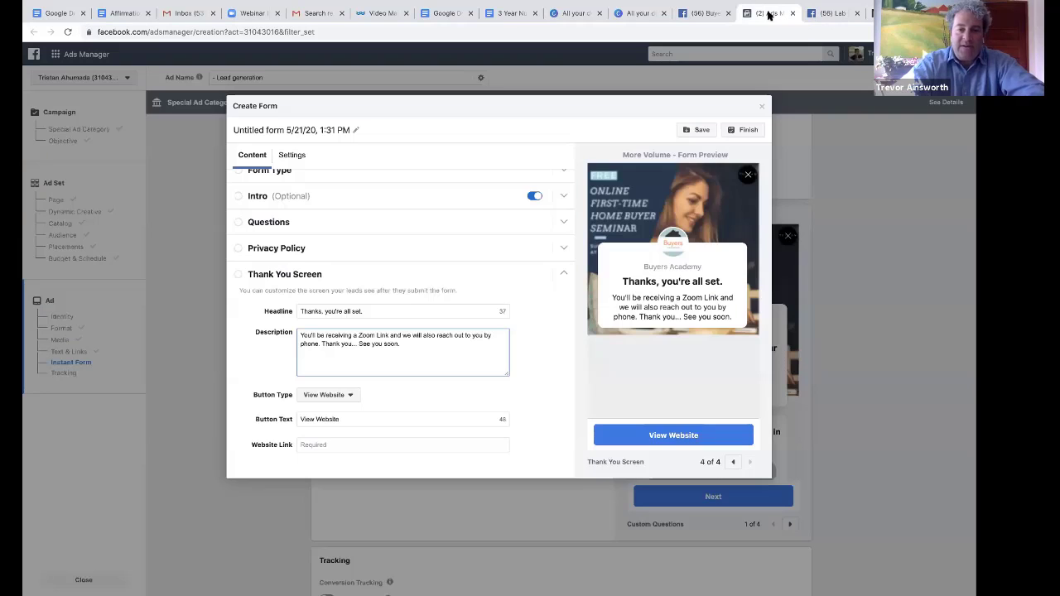
{"action": "left_click", "coordinate": [341, 446]}
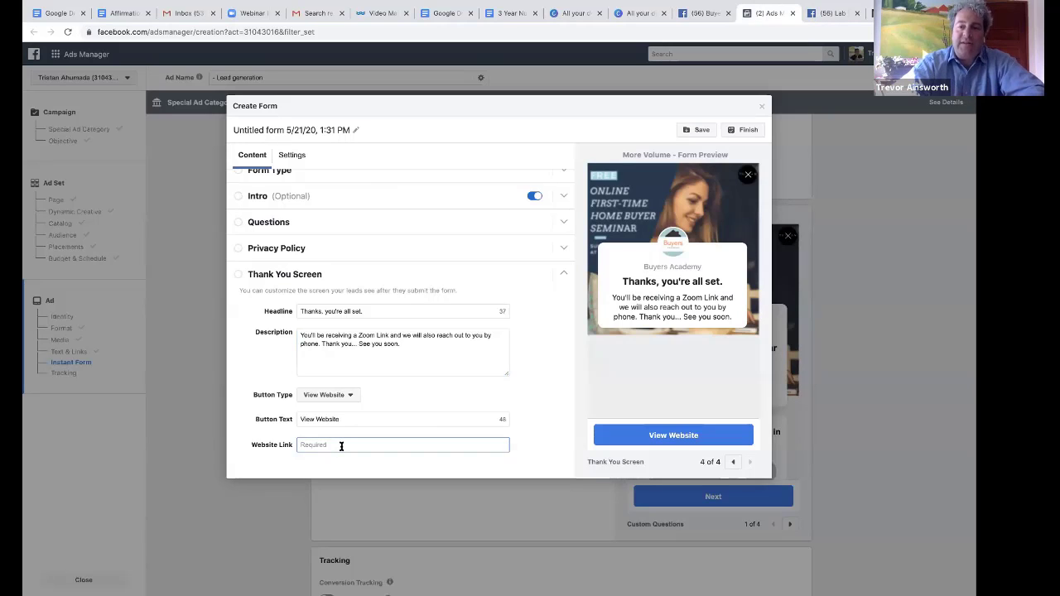
{"action": "key", "text": "super+v"}
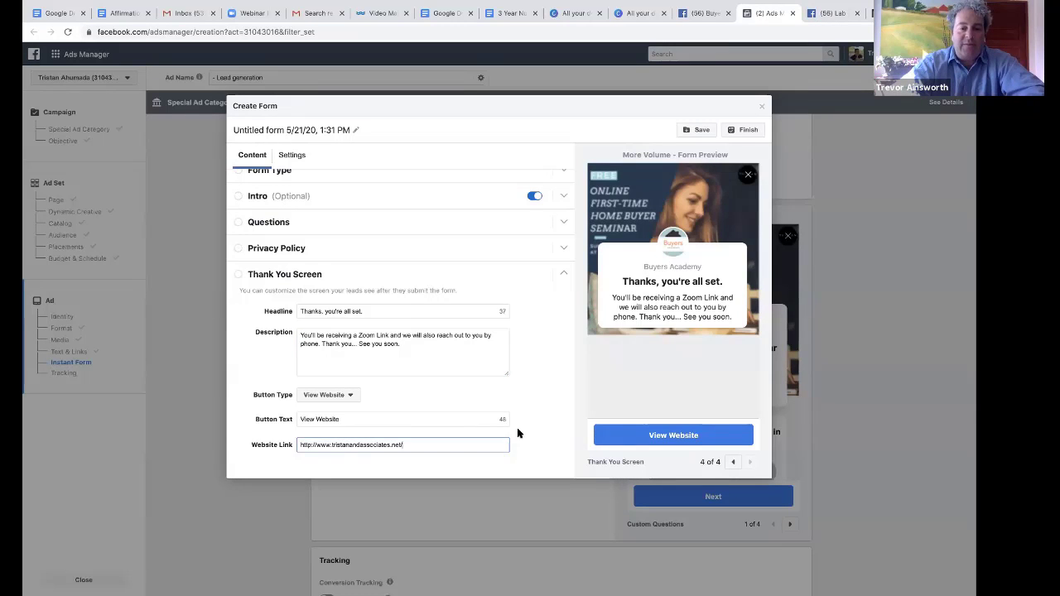
Set the form's Prefill Information message to "Thank you." and finish the instent form
{"action": "scroll", "coordinate": [539, 402], "scroll_direction": "down", "scroll_amount": 1}
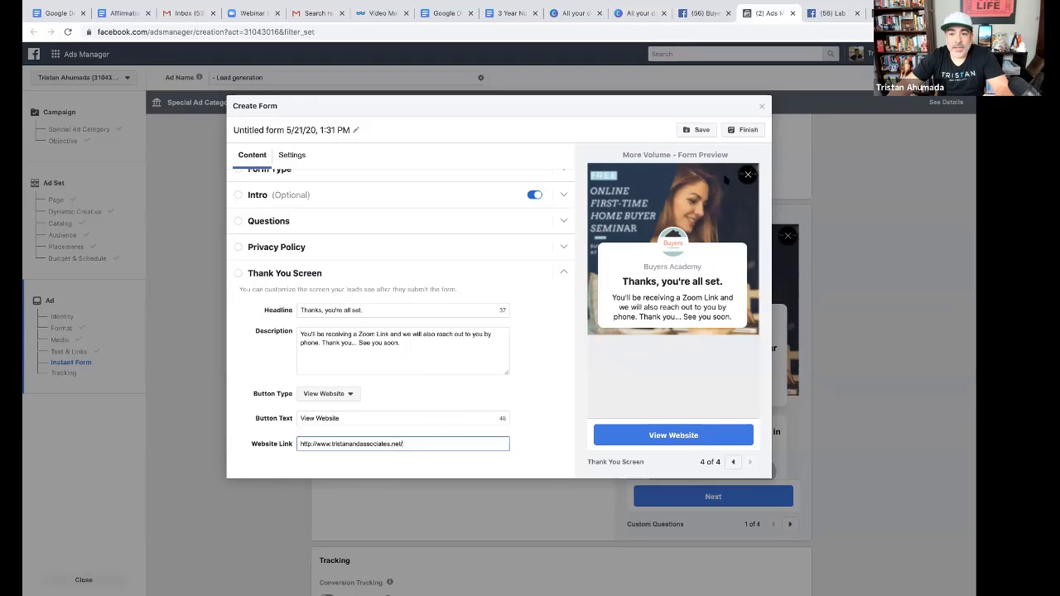
{"action": "left_click", "coordinate": [741, 131]}
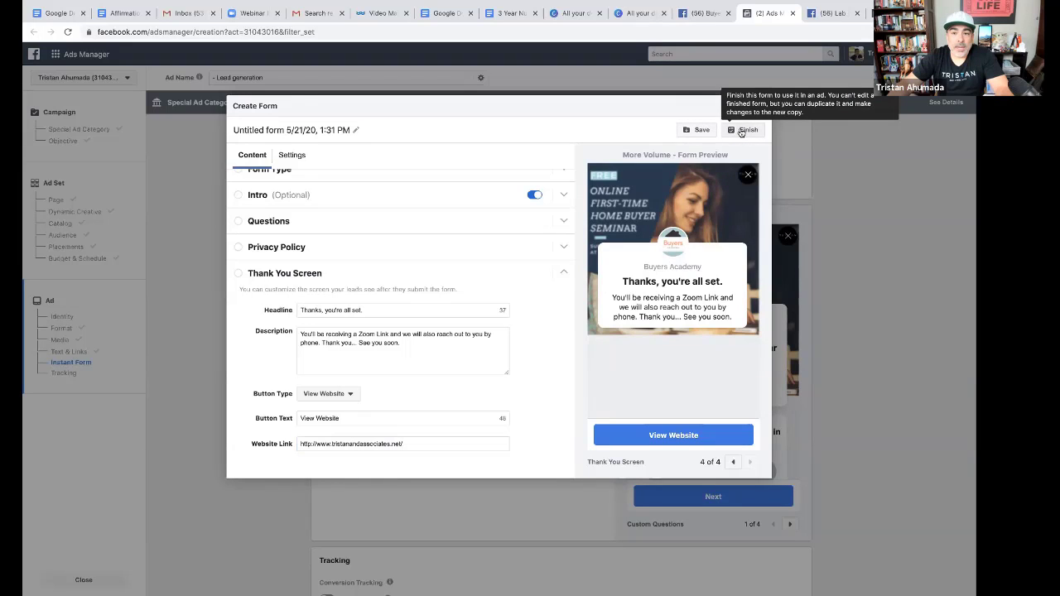
{"action": "left_click", "coordinate": [273, 223]}
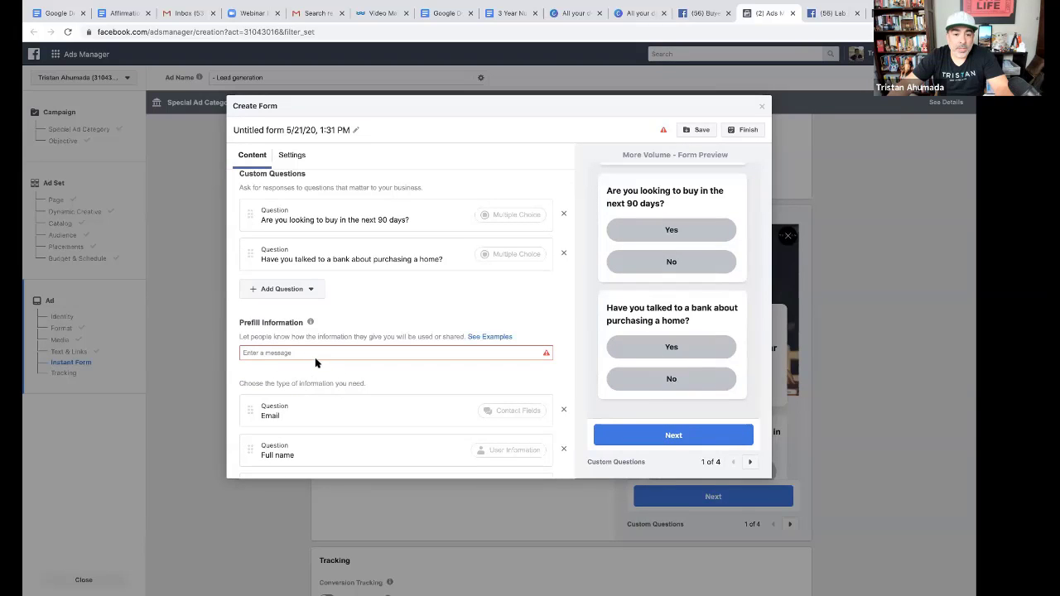
{"action": "left_click", "coordinate": [313, 355]}
{"action": "type", "text": "Thank"}
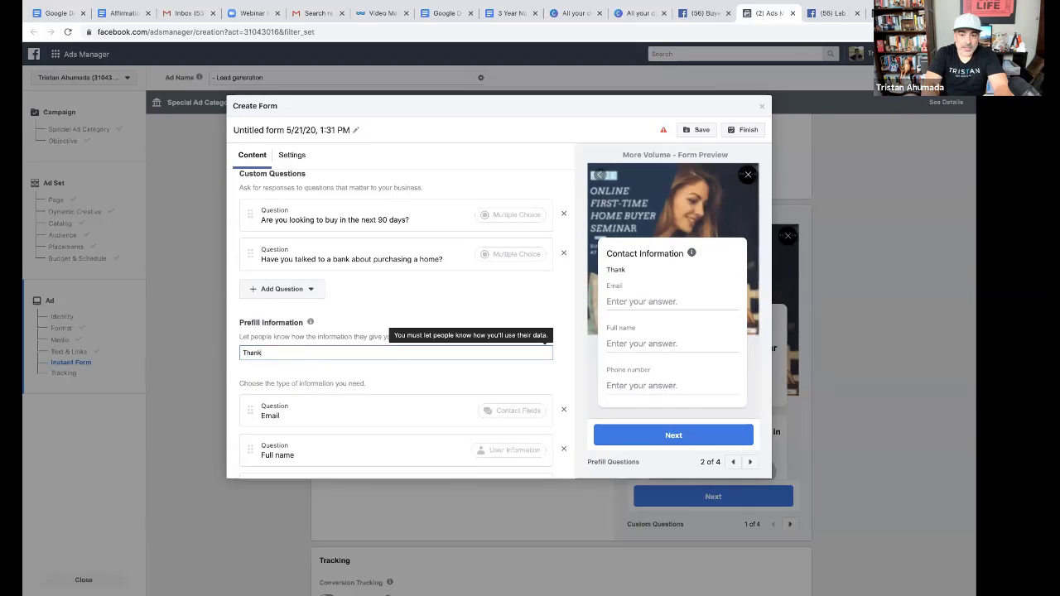
{"action": "type", "text": " you."}
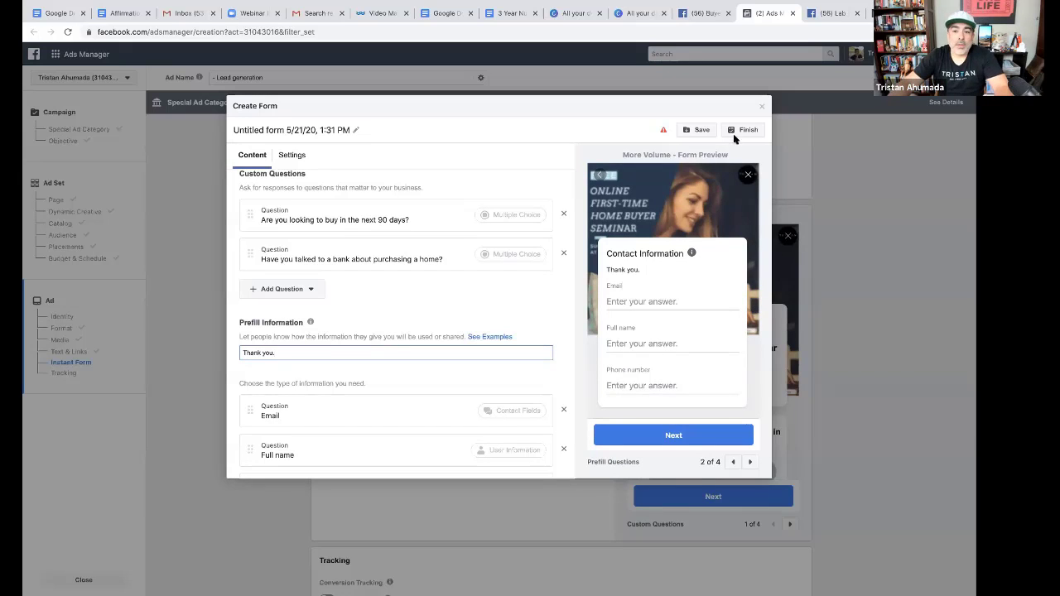
{"action": "left_click", "coordinate": [742, 129]}
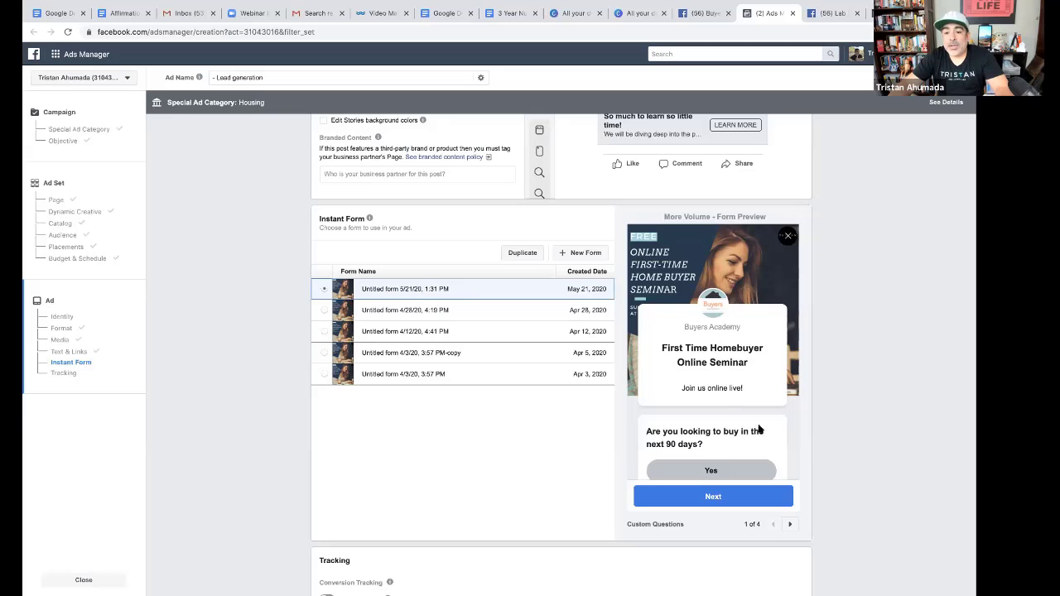
Review the finished form's preview page by page, from the custom questions to the Thank You Screen, and the Tracking section below
{"action": "left_click", "coordinate": [789, 525]}
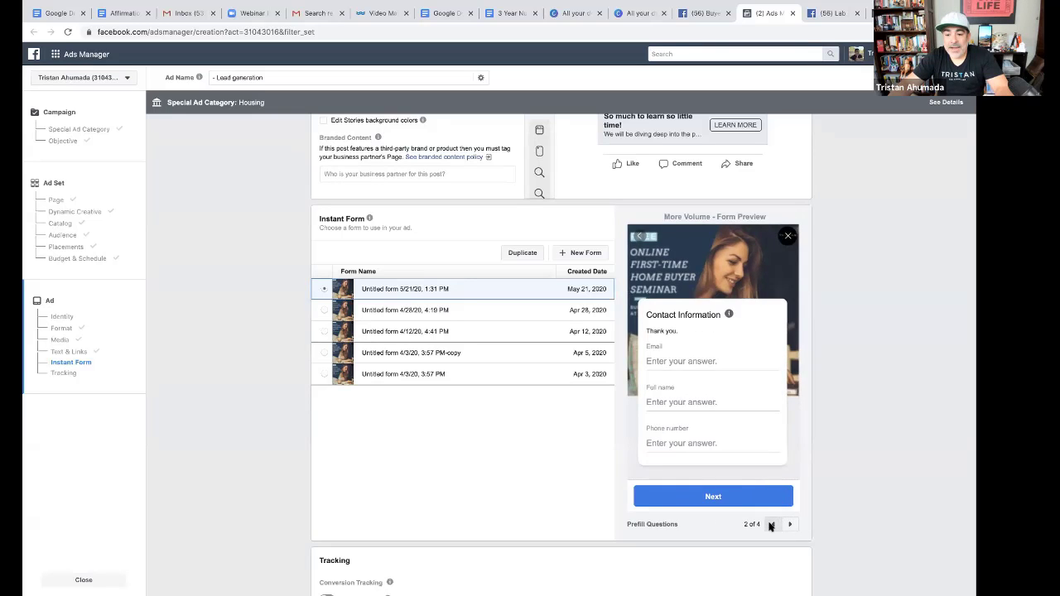
{"action": "left_click", "coordinate": [771, 525]}
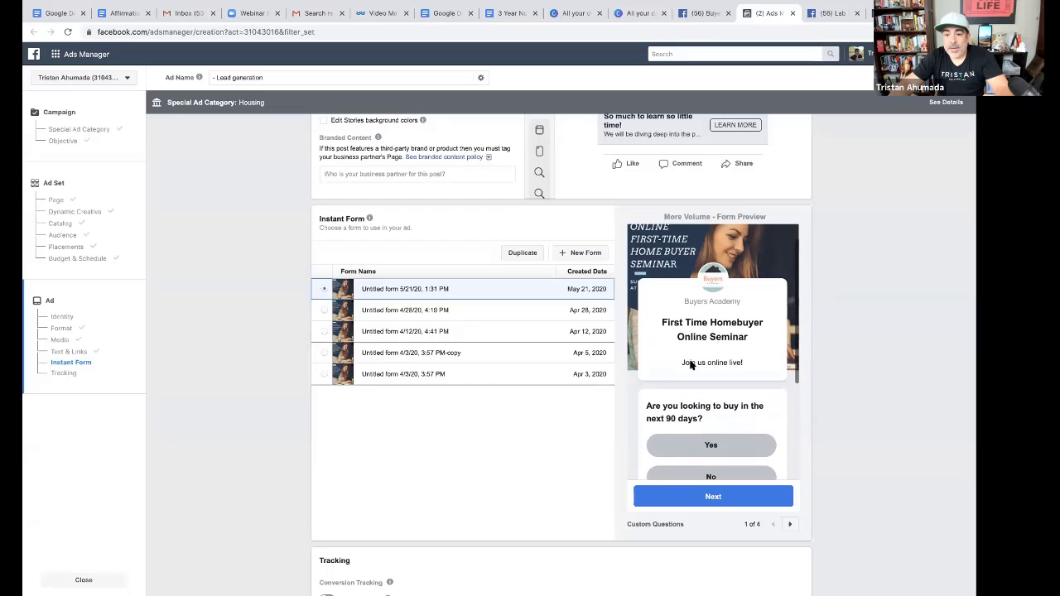
{"action": "scroll", "coordinate": [733, 346], "scroll_direction": "down", "scroll_amount": 2}
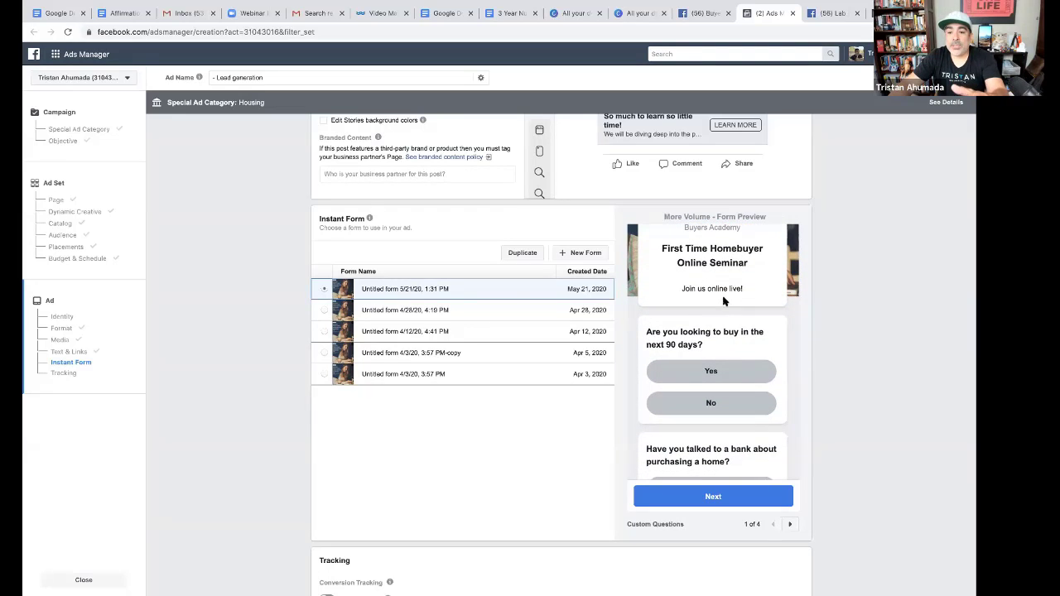
{"action": "scroll", "coordinate": [723, 302], "scroll_direction": "down", "scroll_amount": 1}
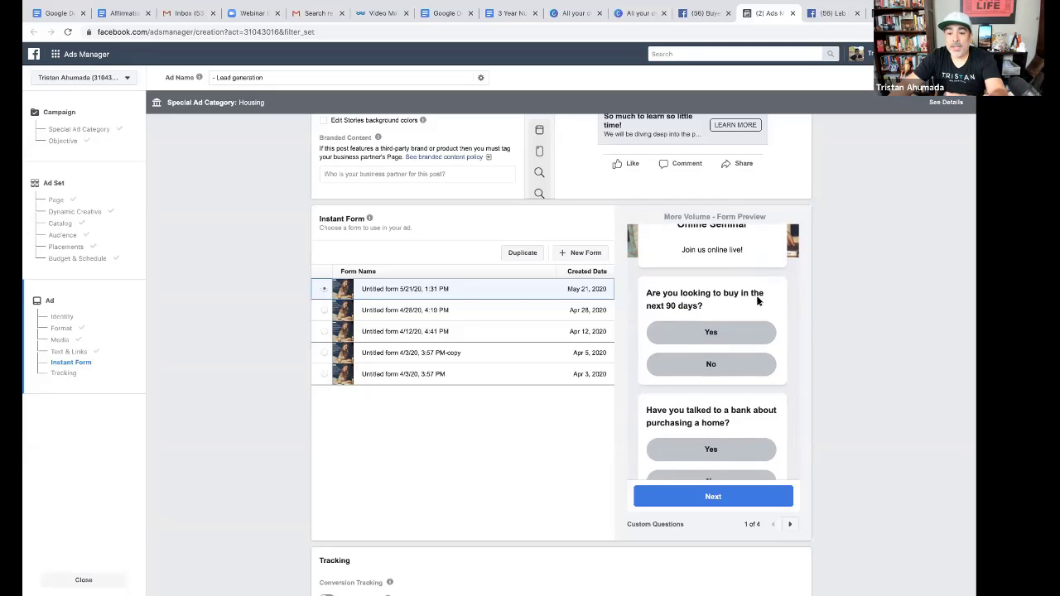
{"action": "scroll", "coordinate": [705, 325], "scroll_direction": "down", "scroll_amount": 1}
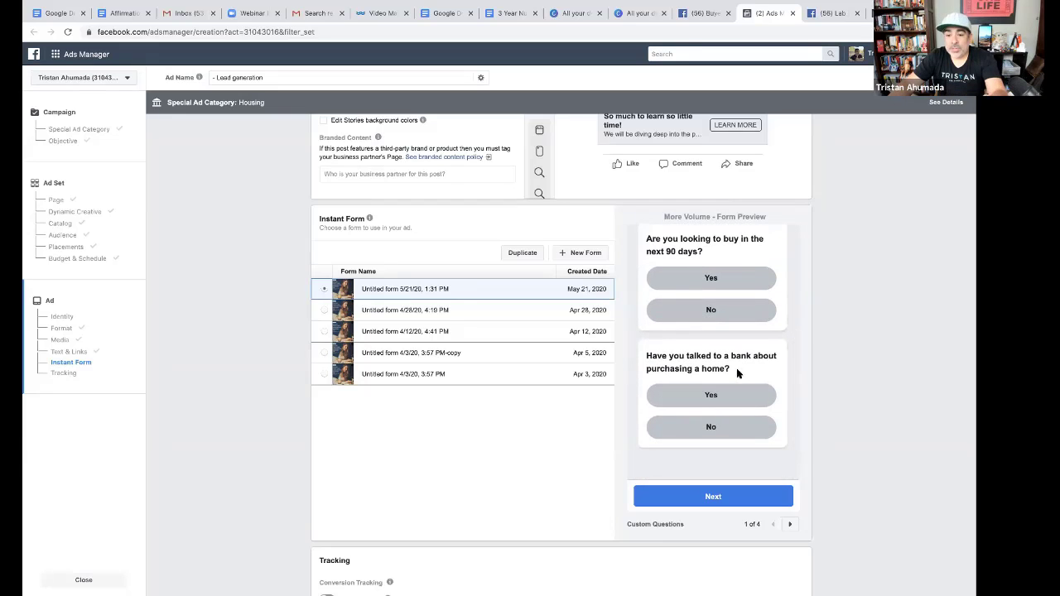
{"action": "left_click", "coordinate": [792, 525]}
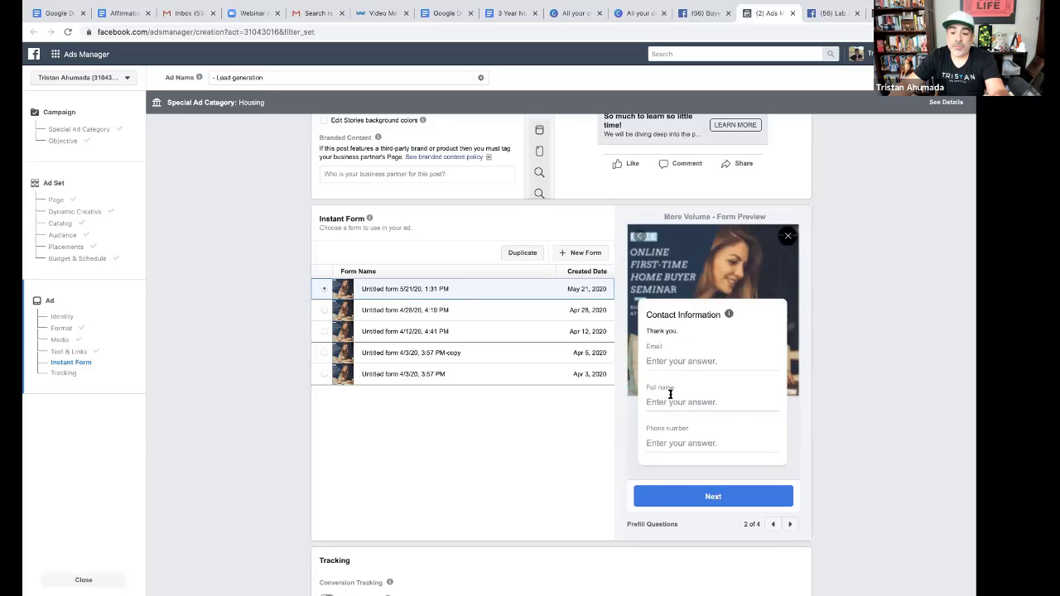
{"action": "scroll", "coordinate": [670, 428], "scroll_direction": "down", "scroll_amount": 1}
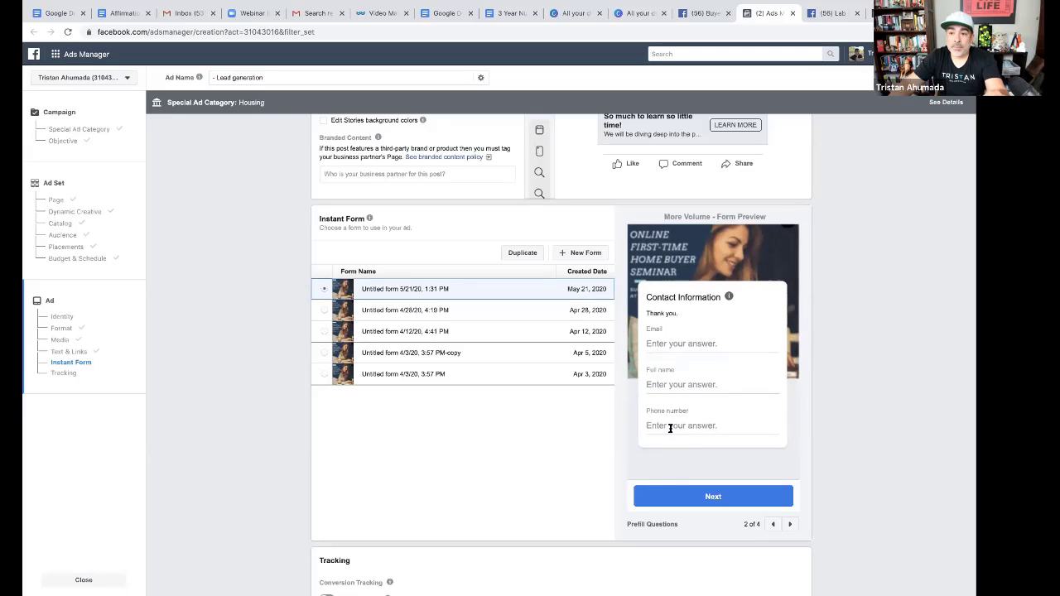
{"action": "left_click", "coordinate": [790, 525]}
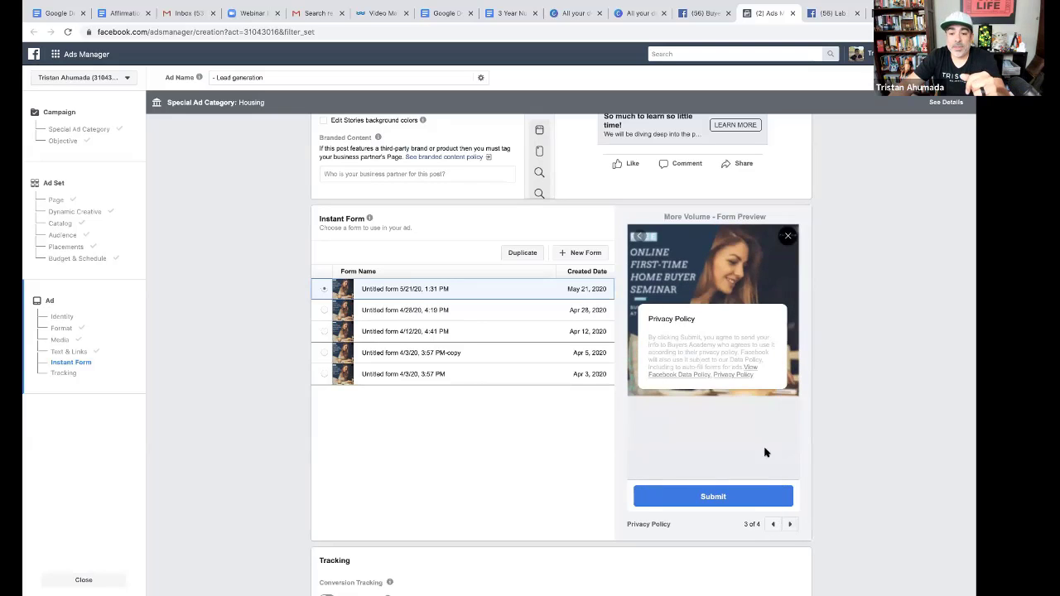
{"action": "left_click", "coordinate": [789, 524]}
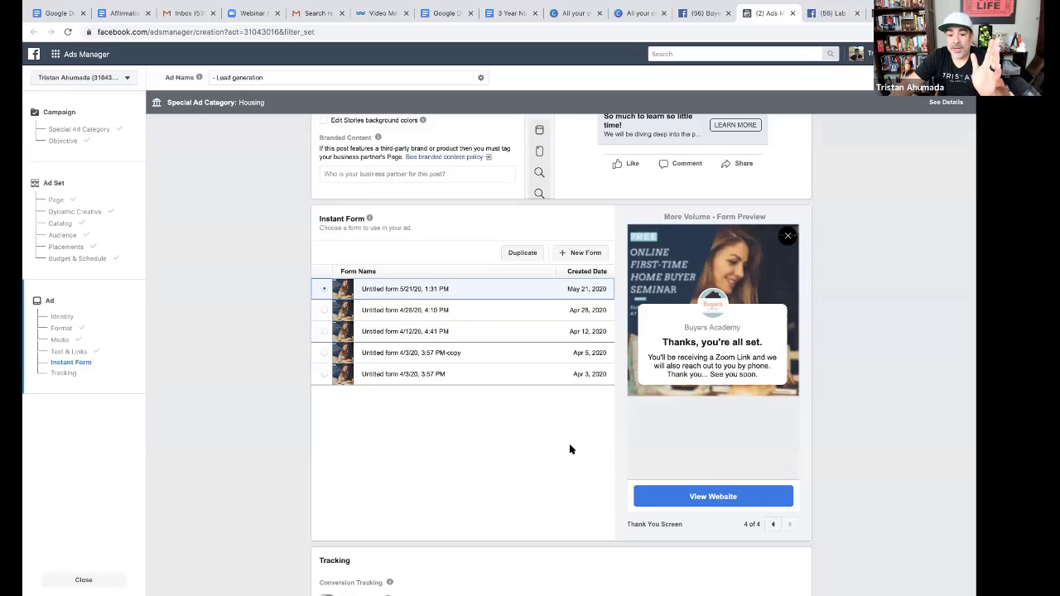
{"action": "scroll", "coordinate": [568, 445], "scroll_direction": "down", "scroll_amount": 5}
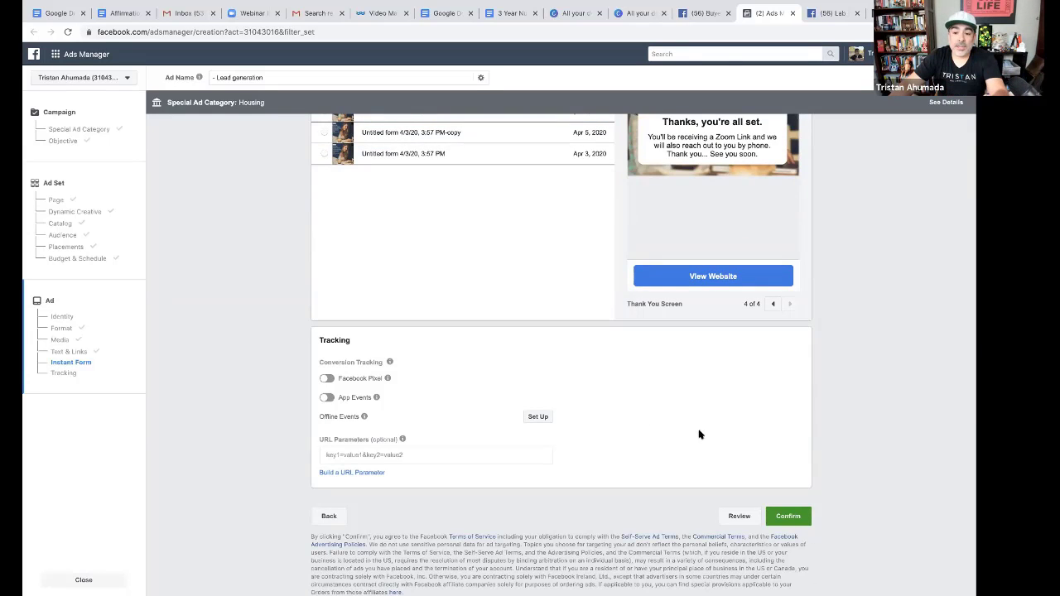
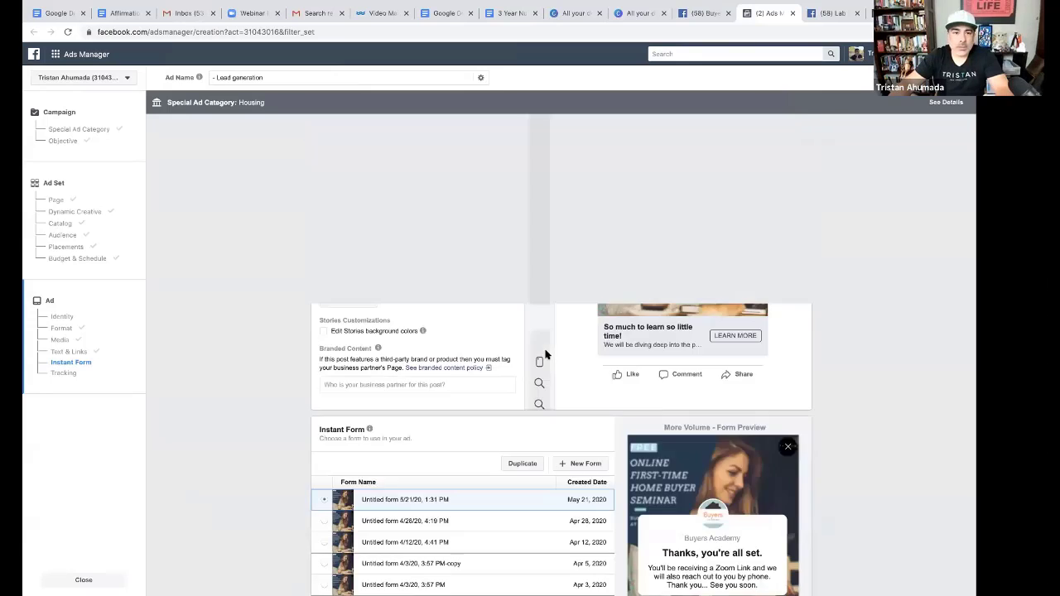
Leave the ad draft and view the campaign list in Ads Manager
{"action": "left_click", "coordinate": [91, 54]}
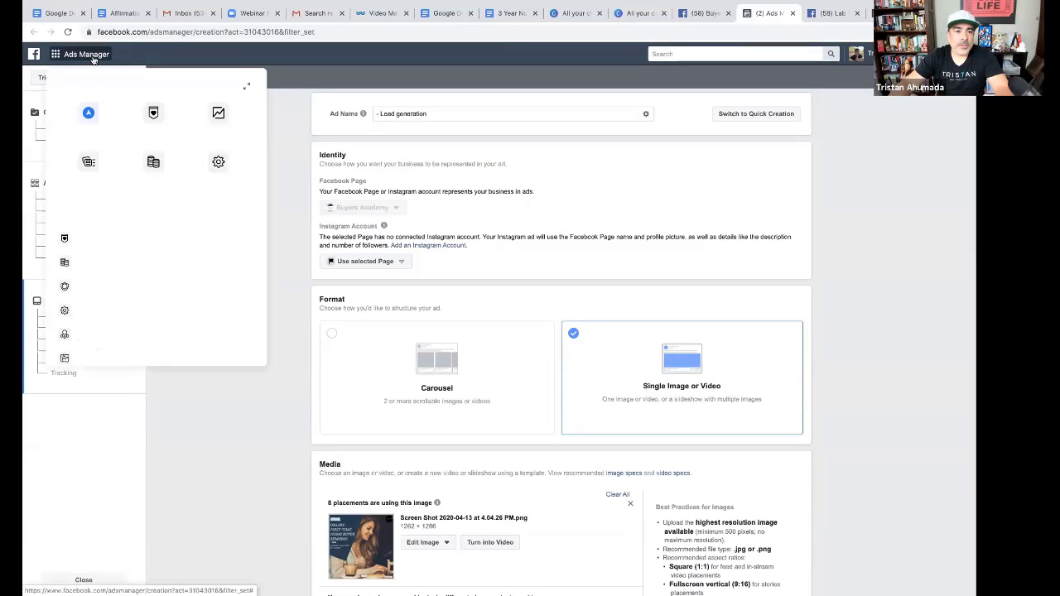
{"action": "left_click", "coordinate": [89, 113]}
{"action": "left_click", "coordinate": [571, 252]}
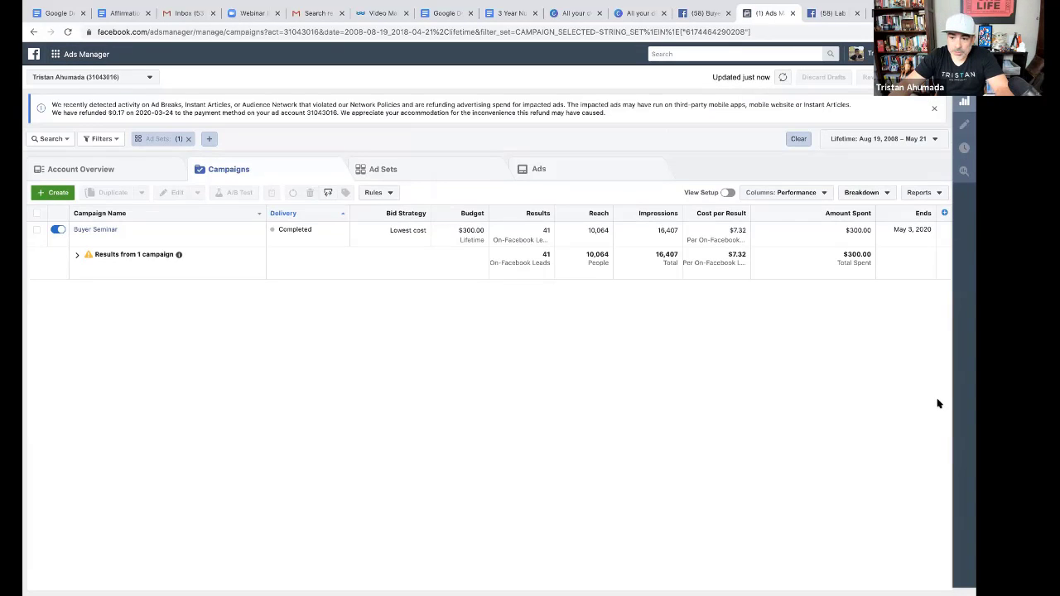
Start a new ad from the Buyers Academy page, choose to start over instead of resuming the draft, and go to the Ads Manager campaign list
{"action": "left_click", "coordinate": [705, 13]}
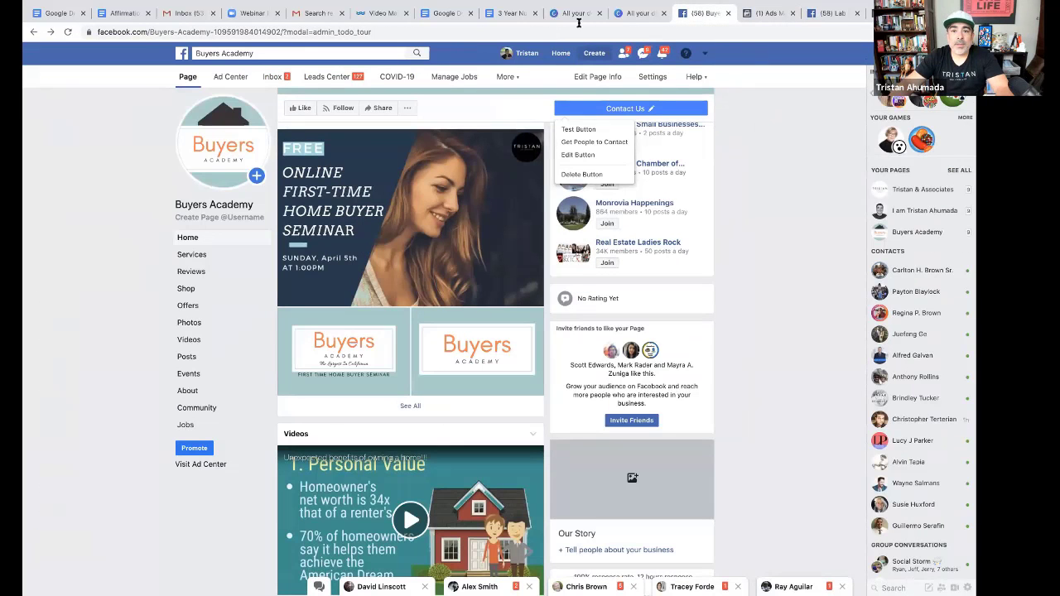
{"action": "left_click", "coordinate": [595, 53]}
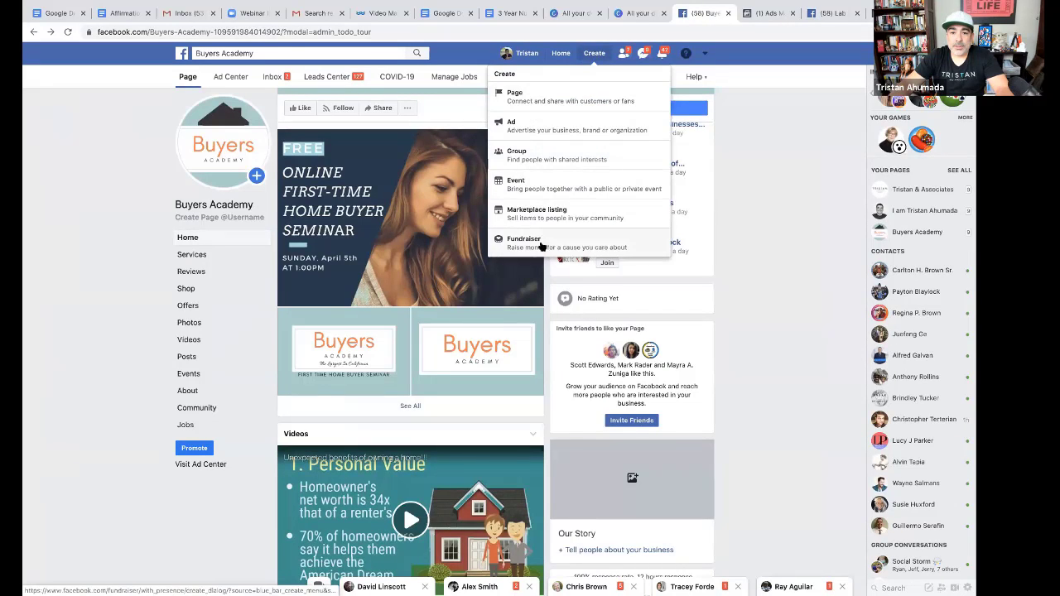
{"action": "left_click", "coordinate": [523, 125]}
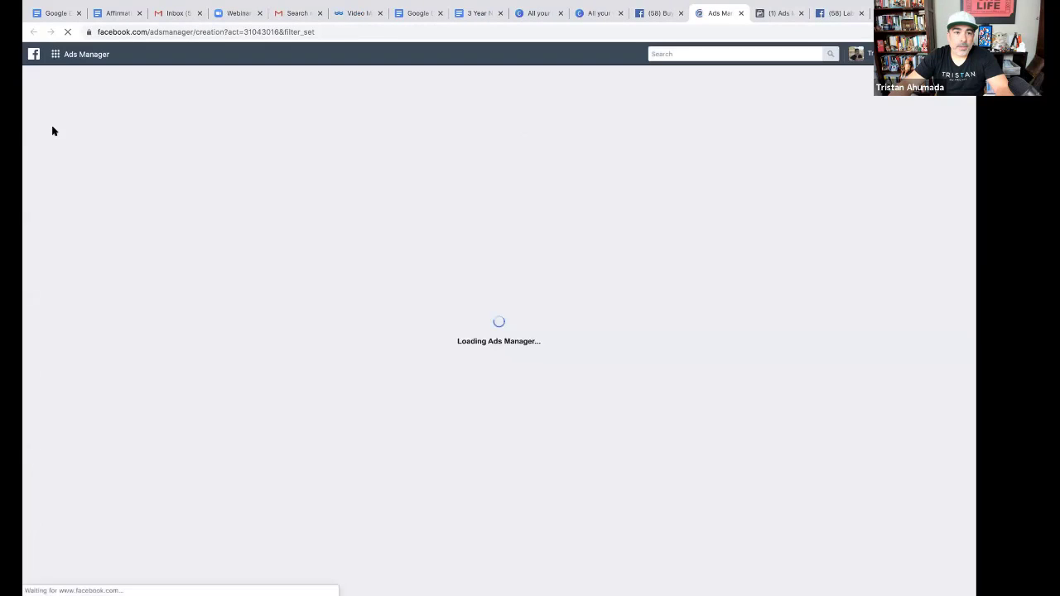
{"action": "mouse_move", "coordinate": [88, 55]}
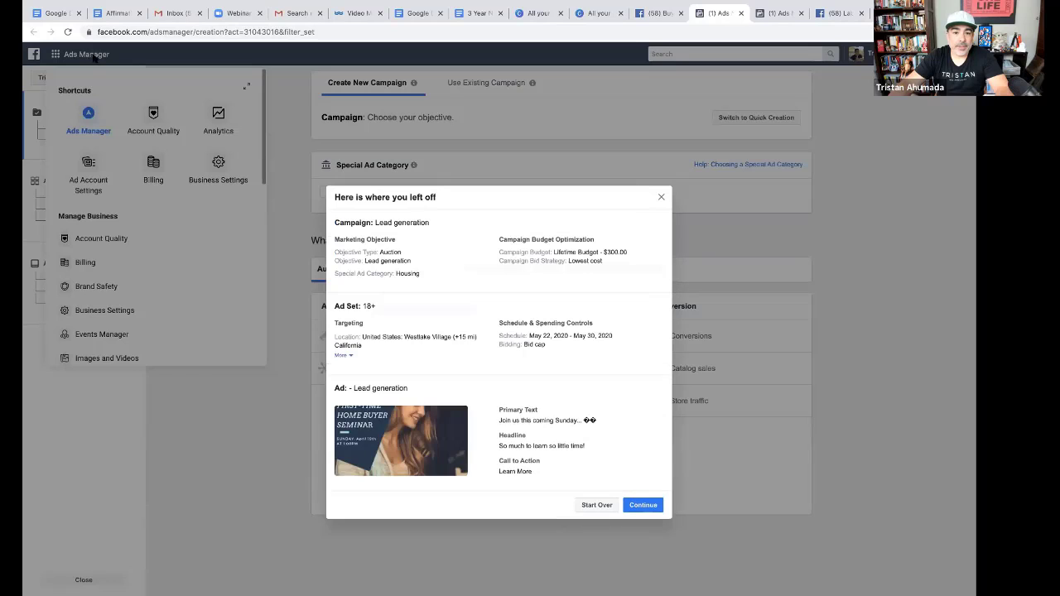
{"action": "left_click", "coordinate": [598, 505]}
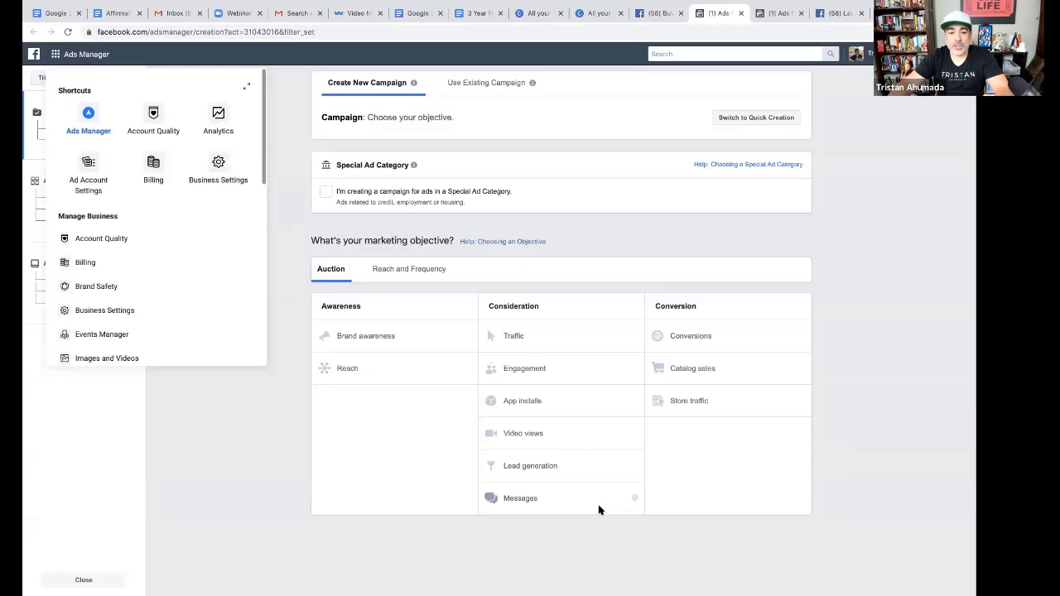
{"action": "left_click", "coordinate": [89, 118]}
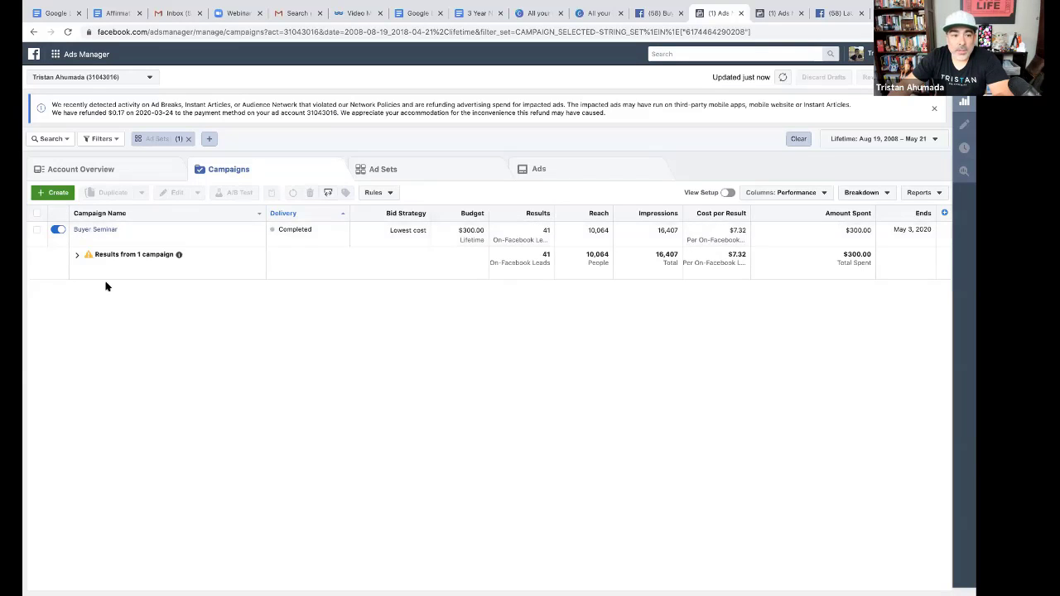
Open the lead download options for the ad in the Buyer Seminar campaign, and close them without downloading
{"action": "left_click", "coordinate": [37, 231]}
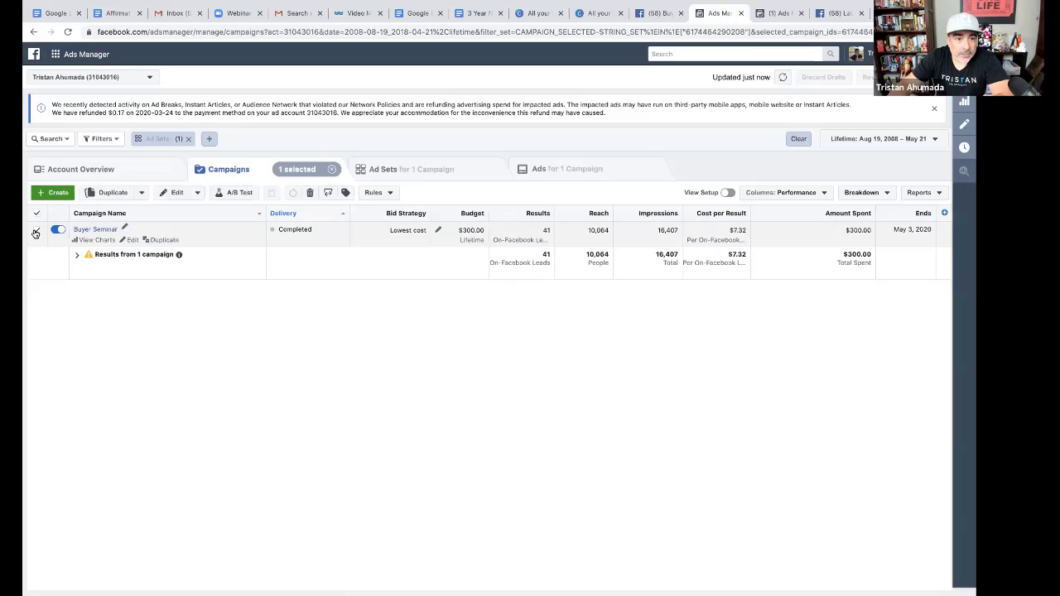
{"action": "left_click", "coordinate": [556, 170]}
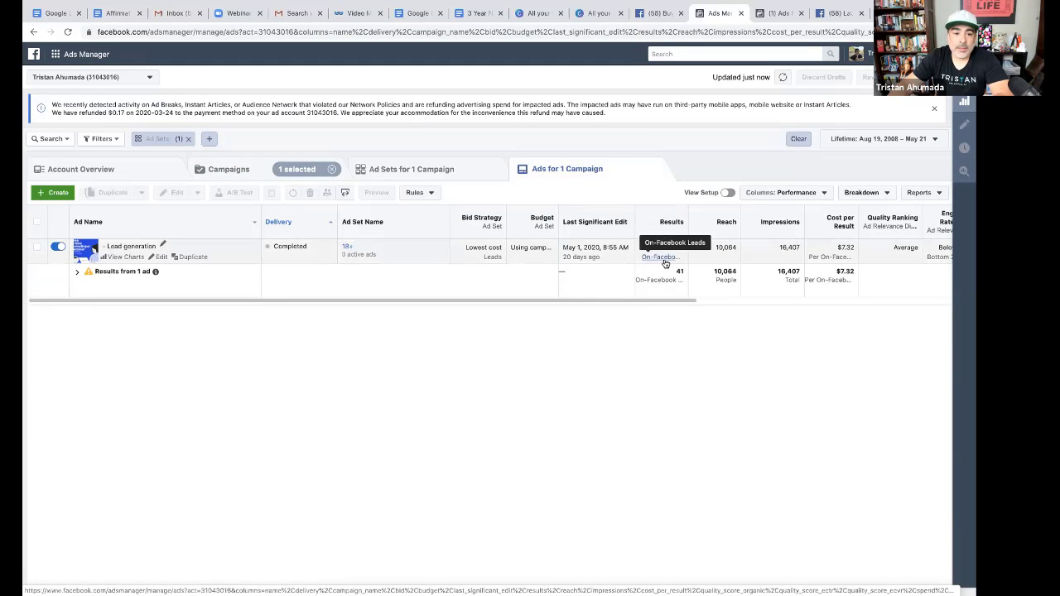
{"action": "left_click", "coordinate": [658, 261]}
{"action": "left_click", "coordinate": [658, 259]}
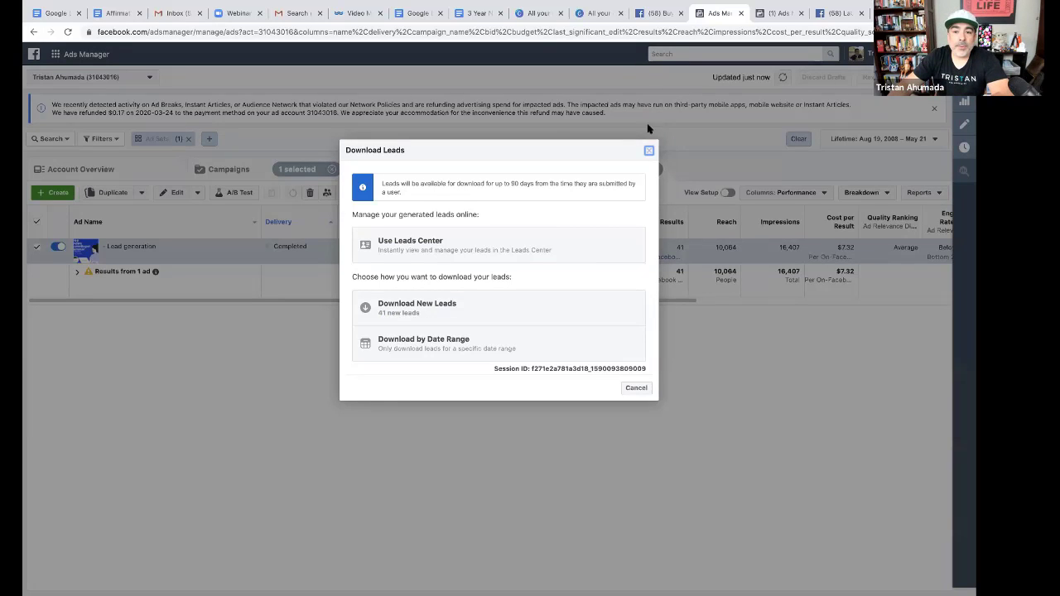
{"action": "left_click", "coordinate": [650, 152]}
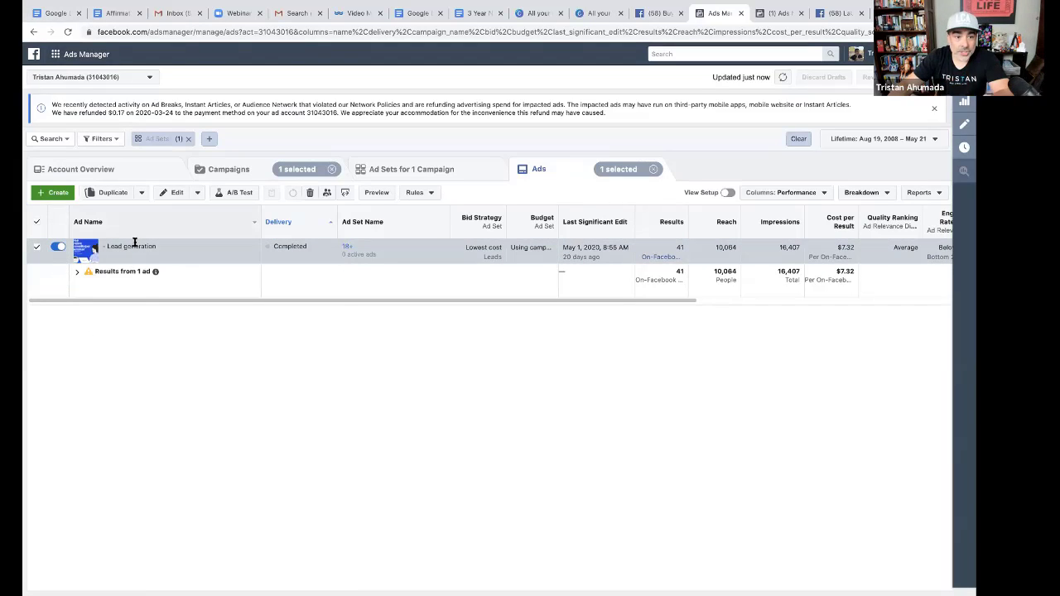
Clear the ad and campaign selections and return to the campaign list
{"action": "mouse_move", "coordinate": [171, 256]}
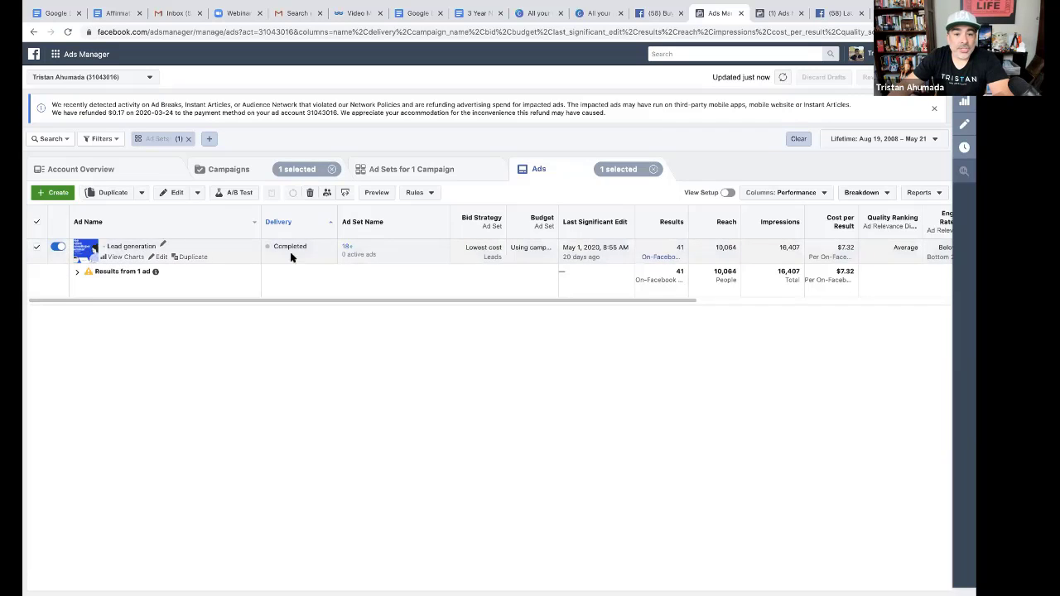
{"action": "left_click", "coordinate": [655, 170]}
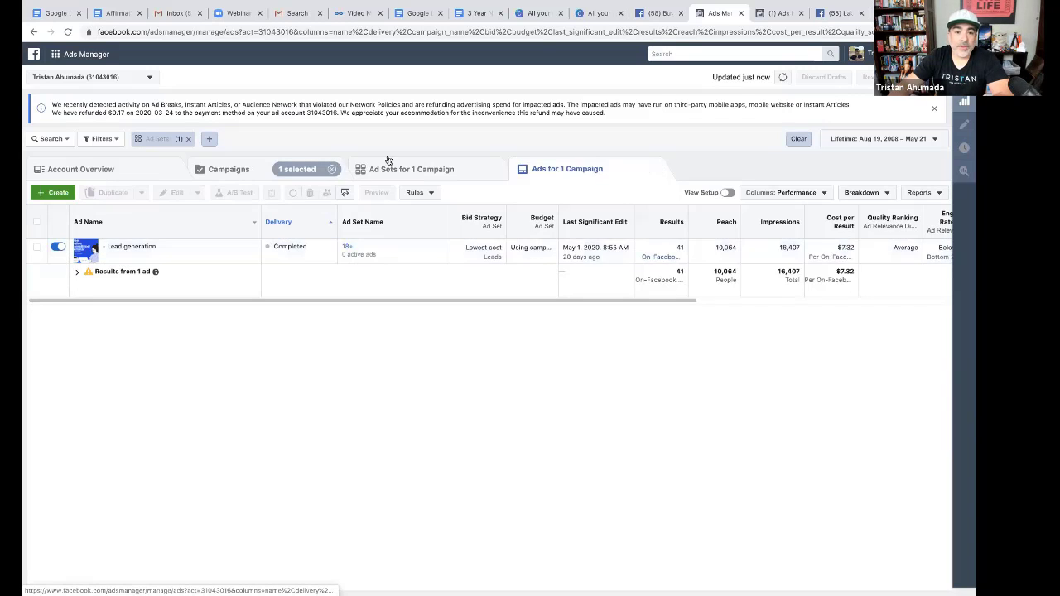
{"action": "left_click", "coordinate": [334, 170]}
{"action": "left_click", "coordinate": [263, 170]}
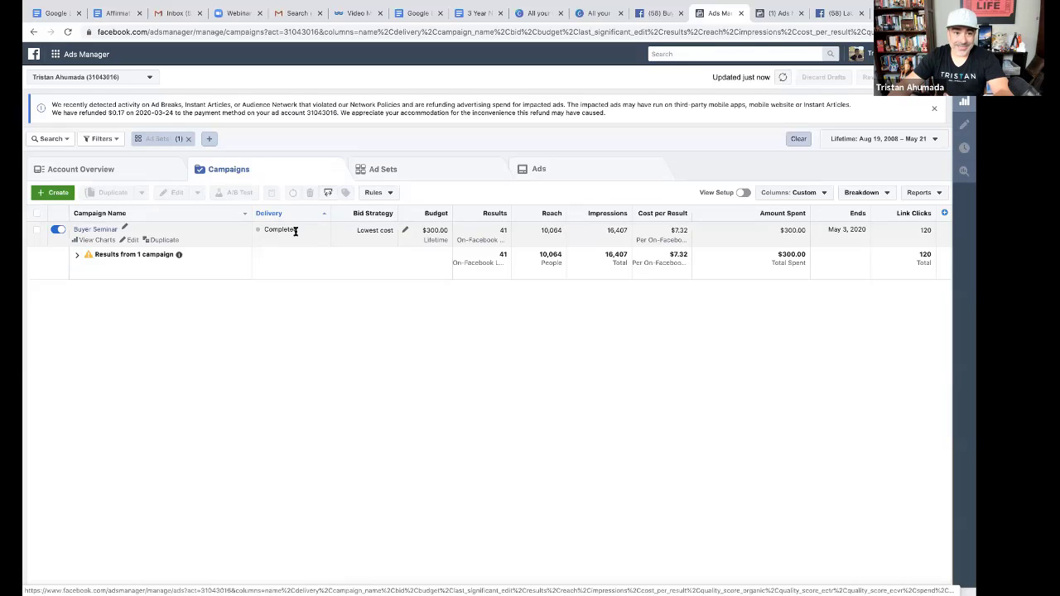
Download the new leads from the Buyer Seminar campaign's ad as a CSV file and open it in Numbers
{"action": "left_click", "coordinate": [37, 231]}
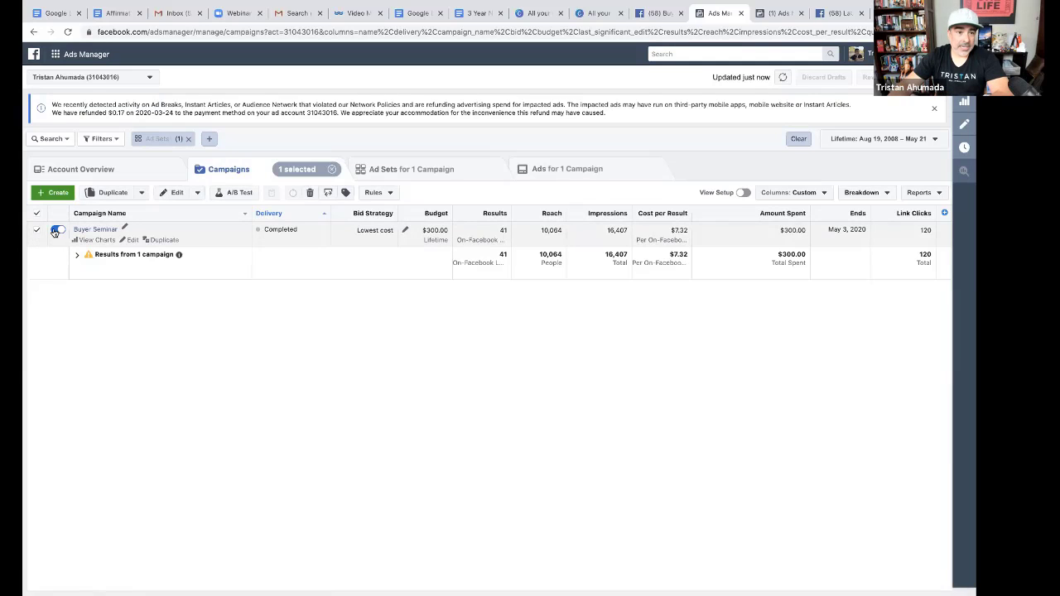
{"action": "left_click", "coordinate": [550, 169]}
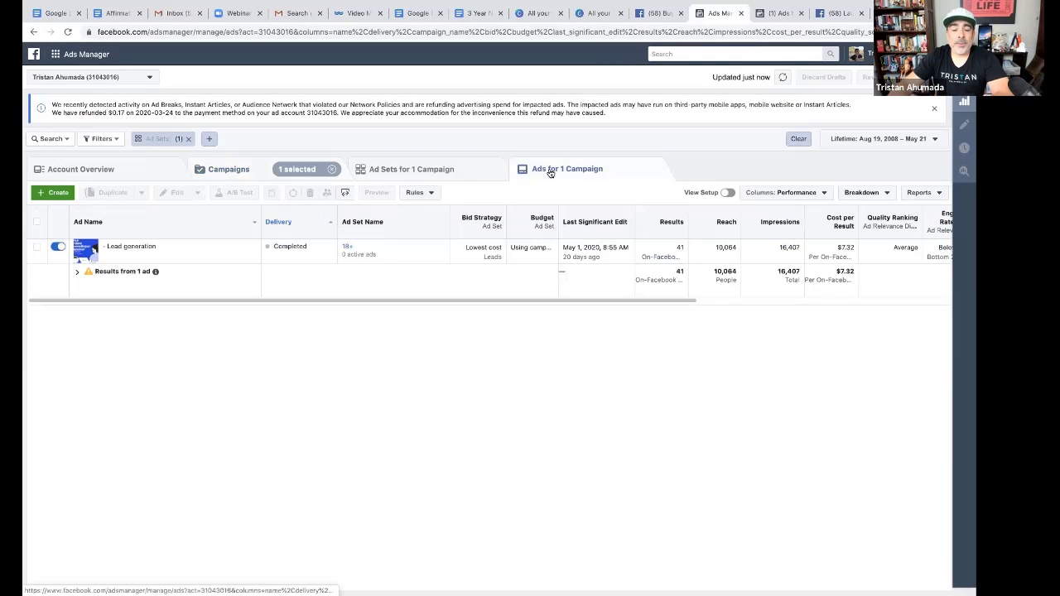
{"action": "left_click", "coordinate": [663, 257]}
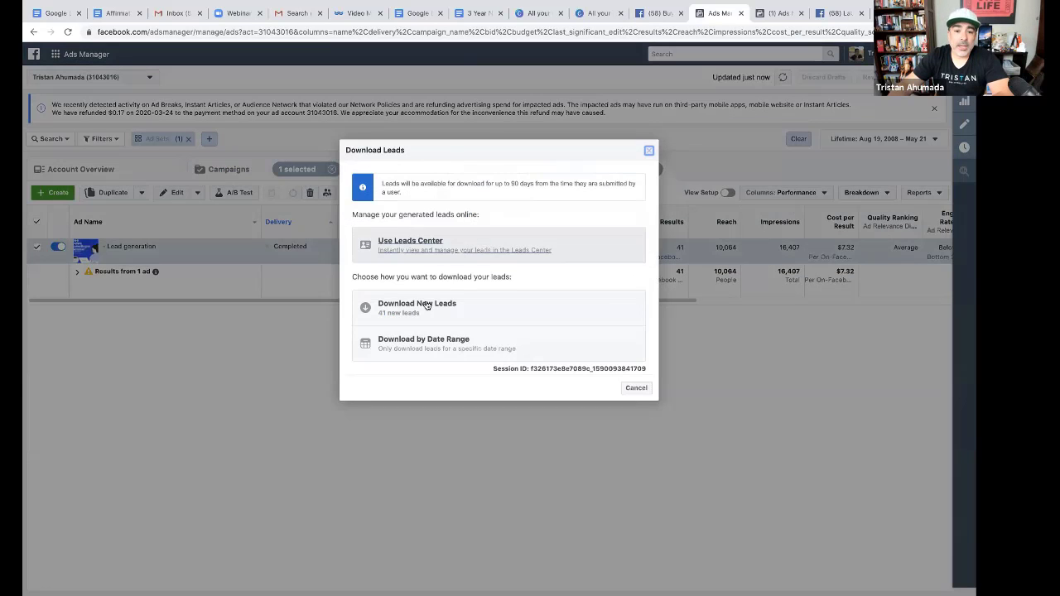
{"action": "left_click", "coordinate": [425, 309]}
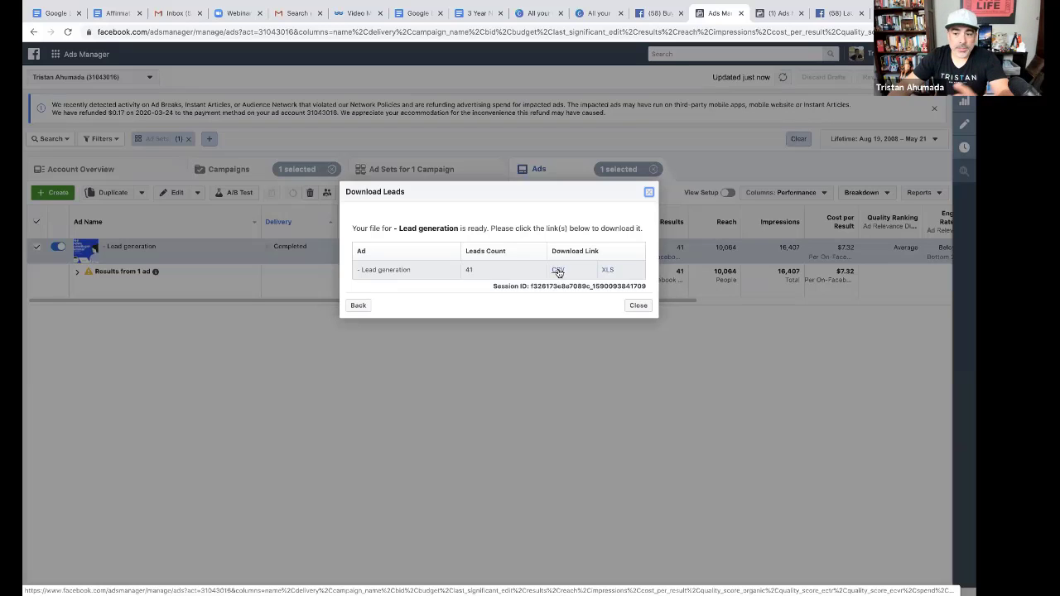
{"action": "left_click", "coordinate": [558, 271]}
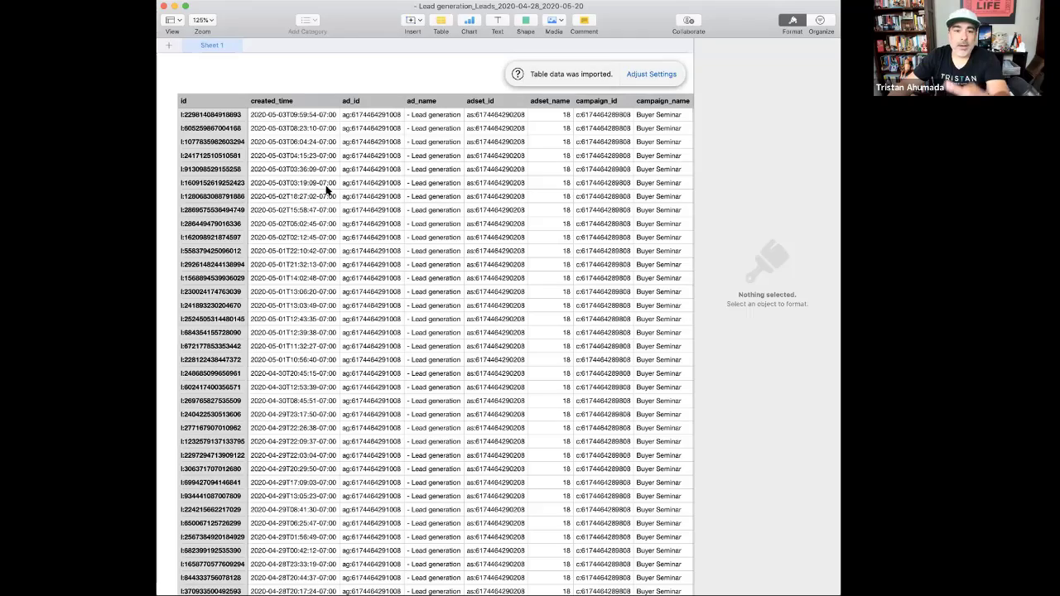
Look through all columns and rows of the lead sheet, from the ad and form details to the contact details
{"action": "scroll", "coordinate": [435, 148], "scroll_direction": "right", "scroll_amount": 5}
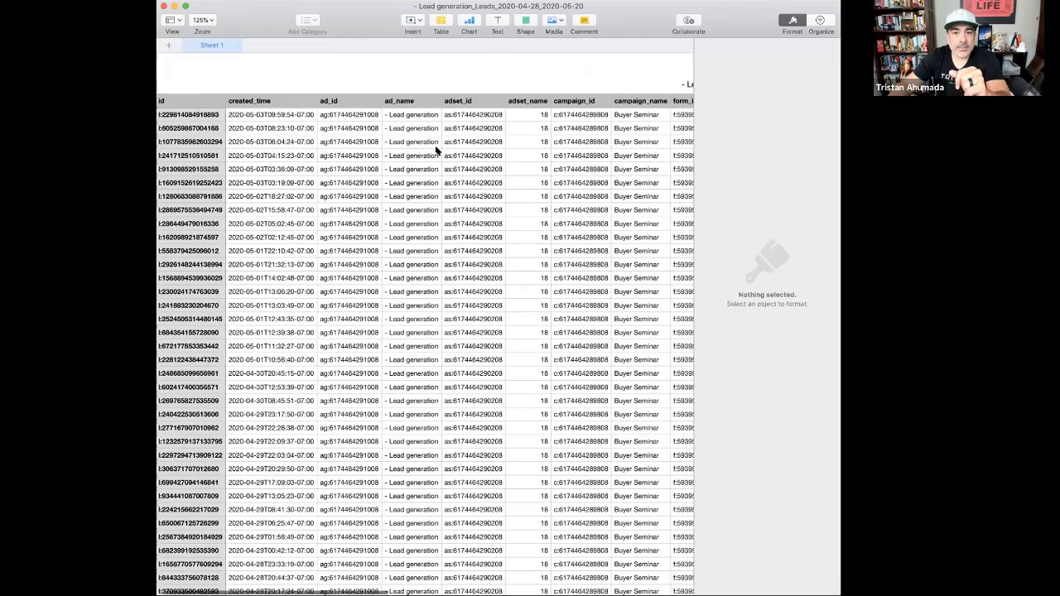
{"action": "scroll", "coordinate": [436, 149], "scroll_direction": "right", "scroll_amount": 5}
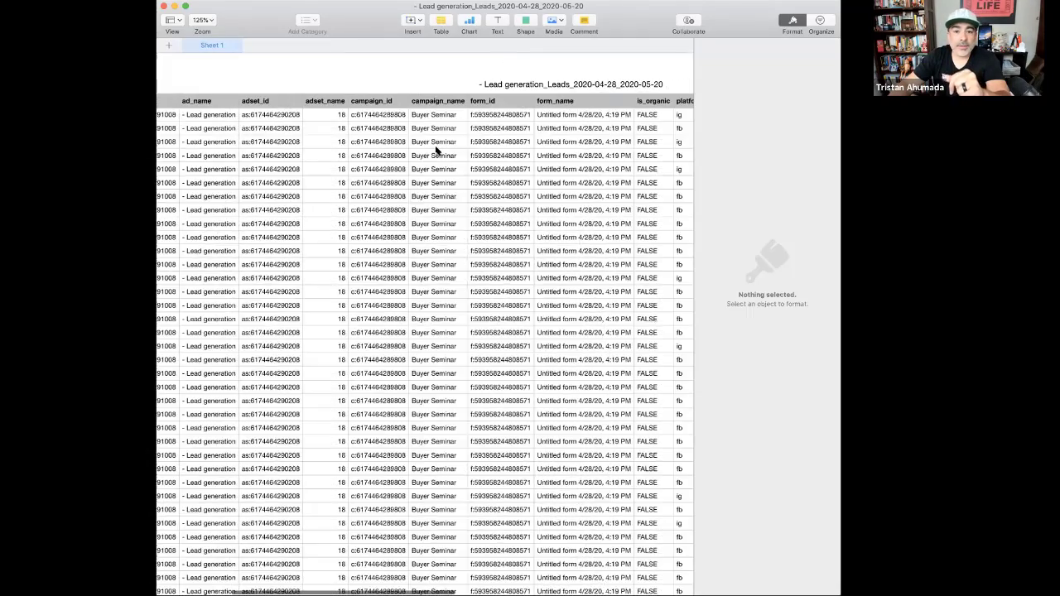
{"action": "scroll", "coordinate": [437, 150], "scroll_direction": "right", "scroll_amount": 8}
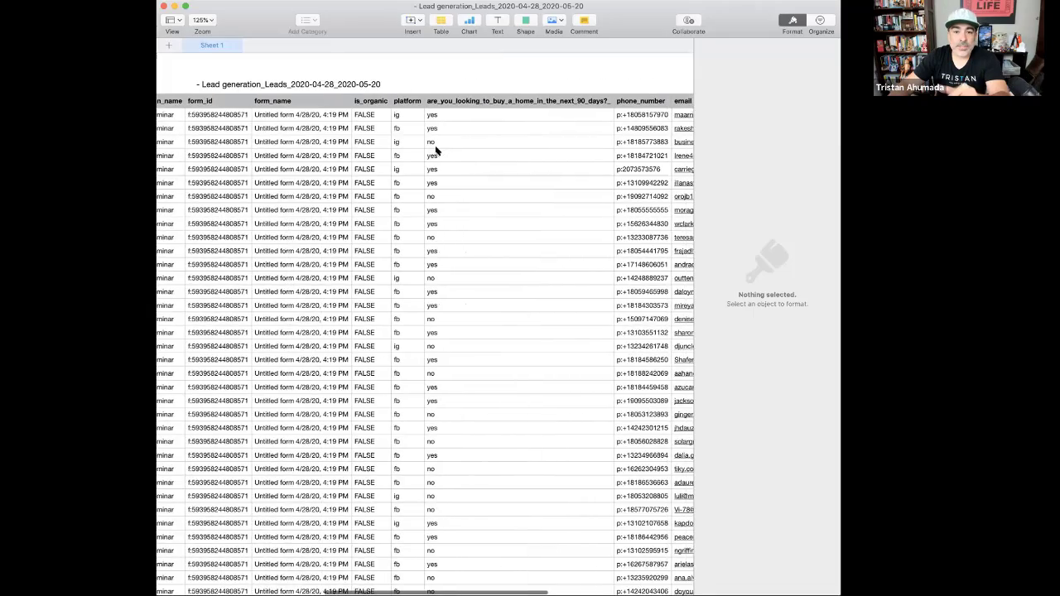
{"action": "scroll", "coordinate": [437, 150], "scroll_direction": "right", "scroll_amount": 6}
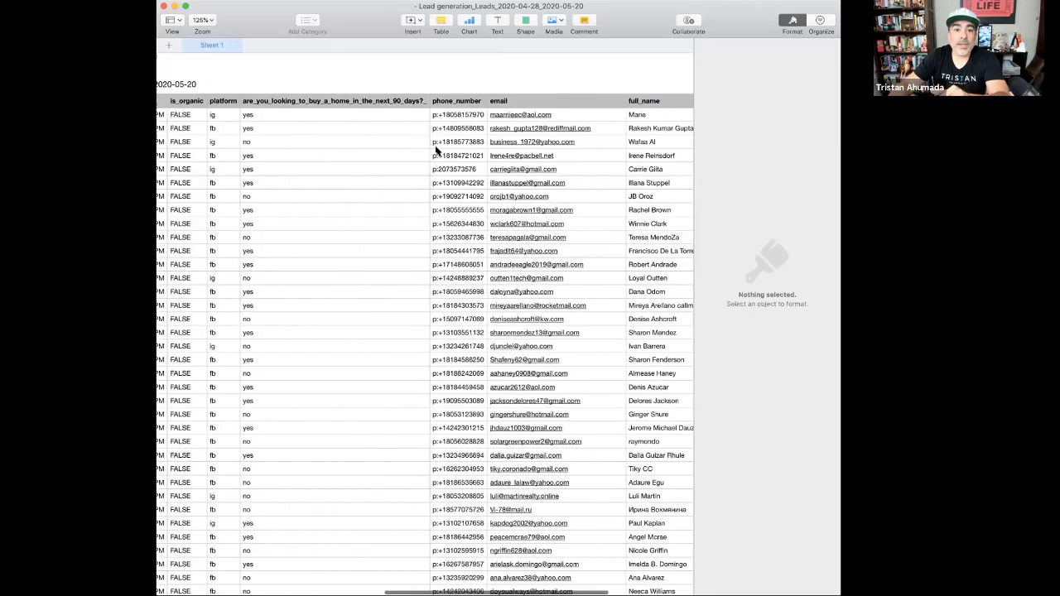
{"action": "scroll", "coordinate": [289, 169], "scroll_direction": "right", "scroll_amount": 2}
{"action": "scroll", "coordinate": [289, 169], "scroll_direction": "down", "scroll_amount": 2}
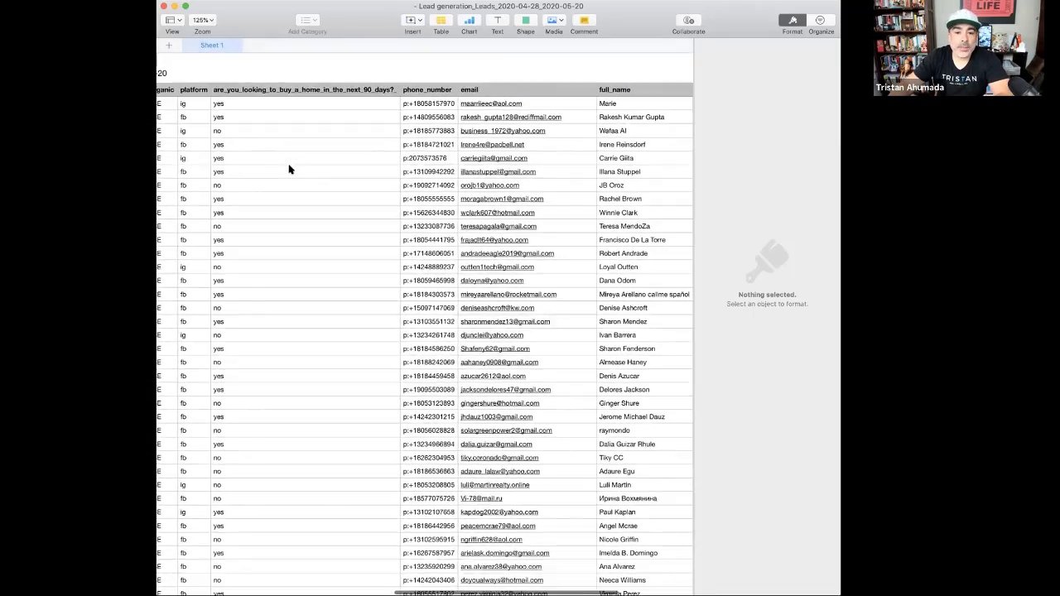
{"action": "scroll", "coordinate": [289, 168], "scroll_direction": "down", "scroll_amount": 5}
{"action": "scroll", "coordinate": [282, 170], "scroll_direction": "up", "scroll_amount": 7}
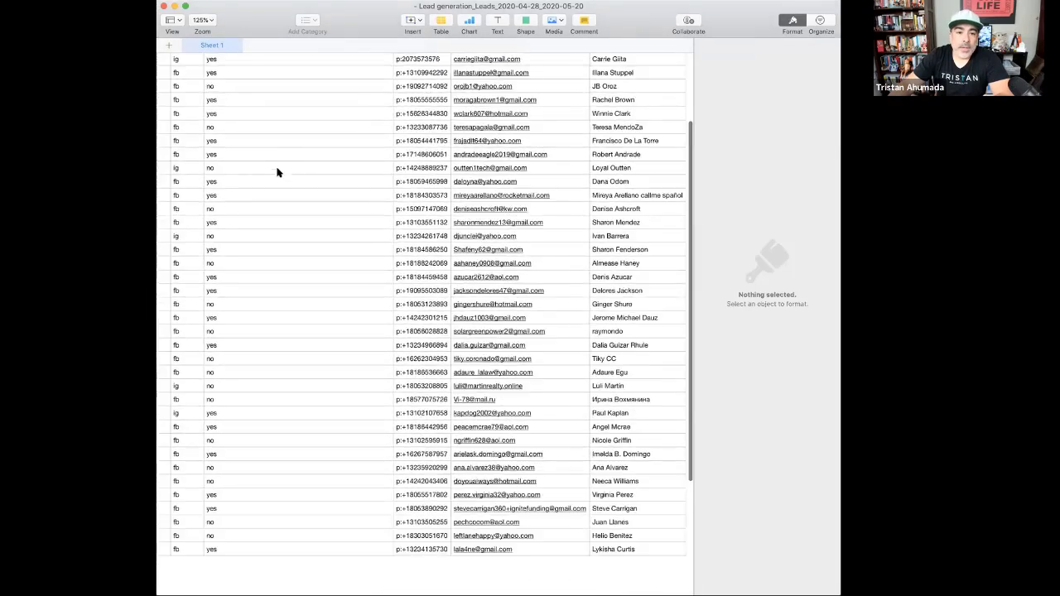
Enlarge the sheet to 210% and examine the leads' platform, 90-day home-buying answers, phone numbers, emails and full names
{"action": "scroll", "coordinate": [278, 170], "scroll_direction": "up", "scroll_amount": 5}
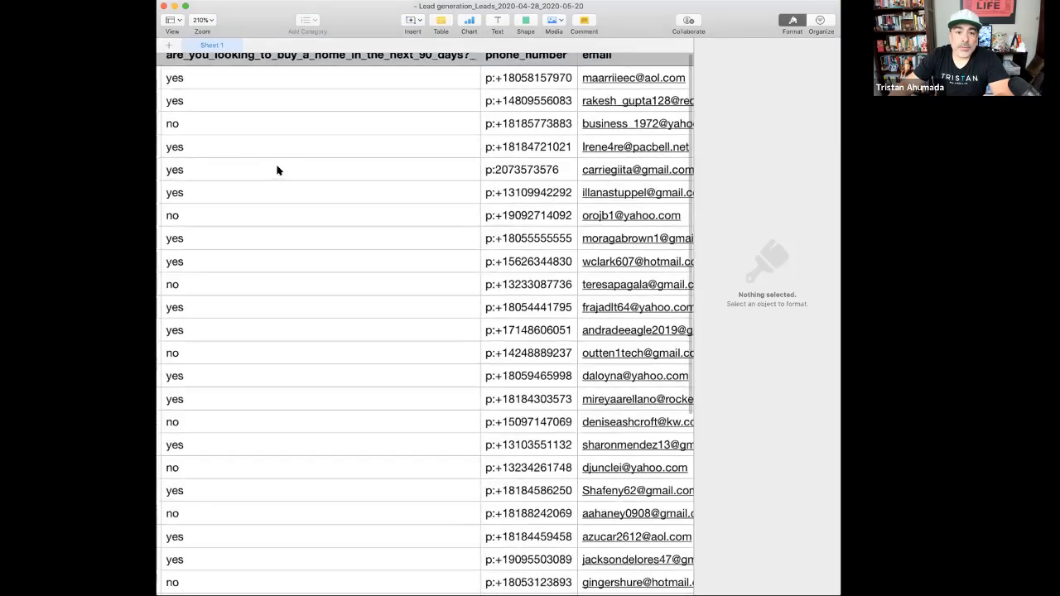
{"action": "scroll", "coordinate": [278, 170], "scroll_direction": "left", "scroll_amount": 2}
{"action": "scroll", "coordinate": [278, 170], "scroll_direction": "up", "scroll_amount": 3}
{"action": "scroll", "coordinate": [277, 166], "scroll_direction": "right", "scroll_amount": 1}
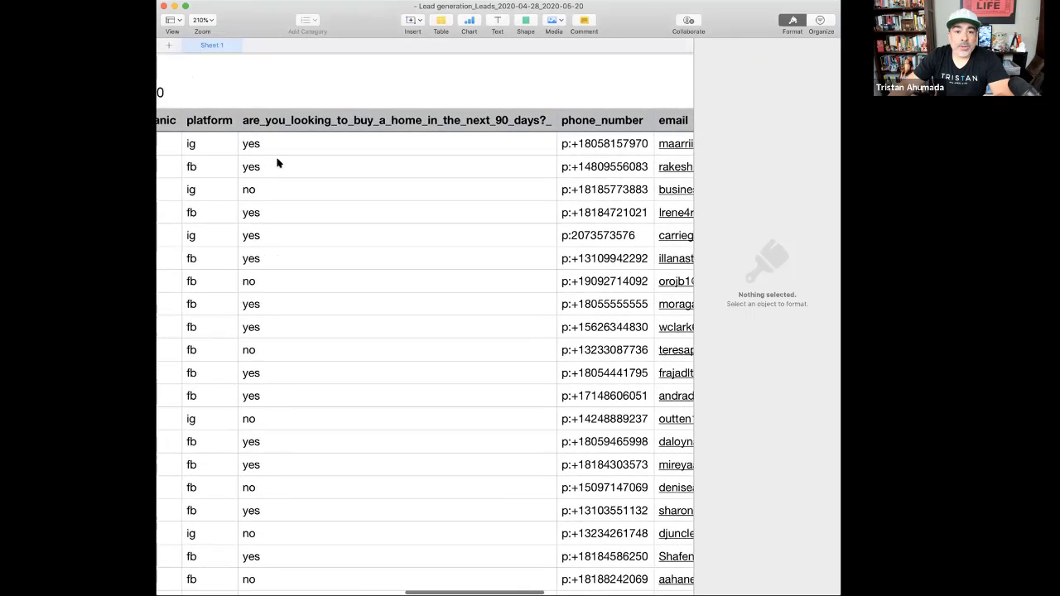
{"action": "scroll", "coordinate": [185, 145], "scroll_direction": "down", "scroll_amount": 1}
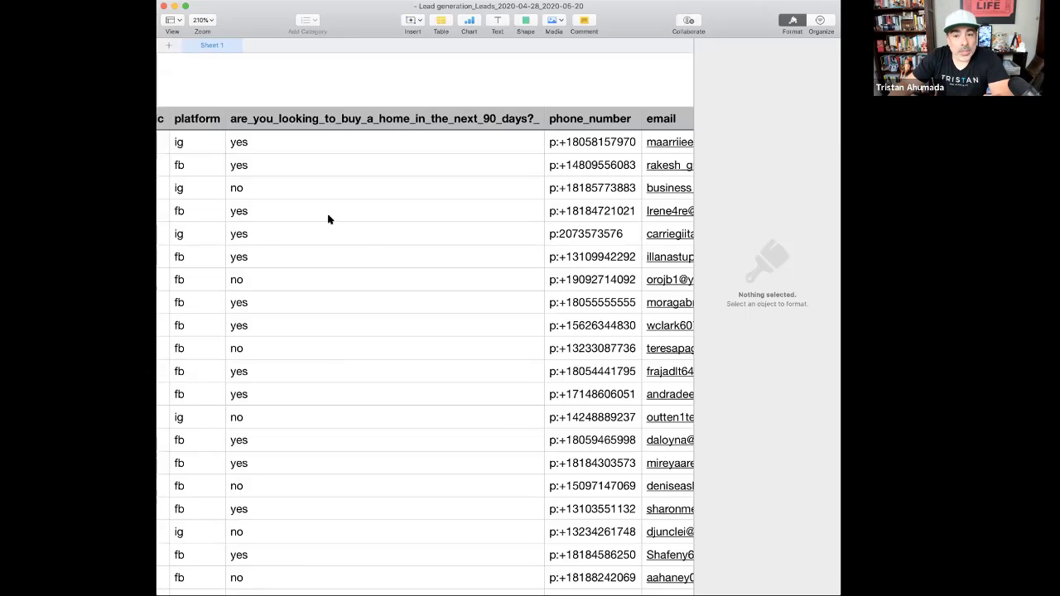
{"action": "scroll", "coordinate": [328, 219], "scroll_direction": "right", "scroll_amount": 2}
{"action": "scroll", "coordinate": [328, 220], "scroll_direction": "right", "scroll_amount": 5}
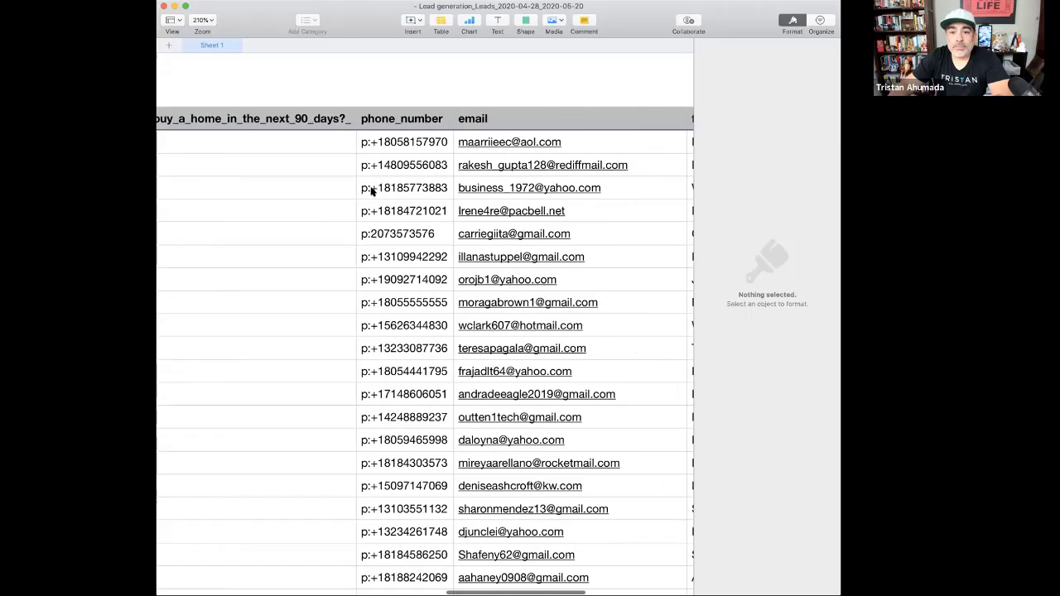
{"action": "scroll", "coordinate": [375, 190], "scroll_direction": "right", "scroll_amount": 6}
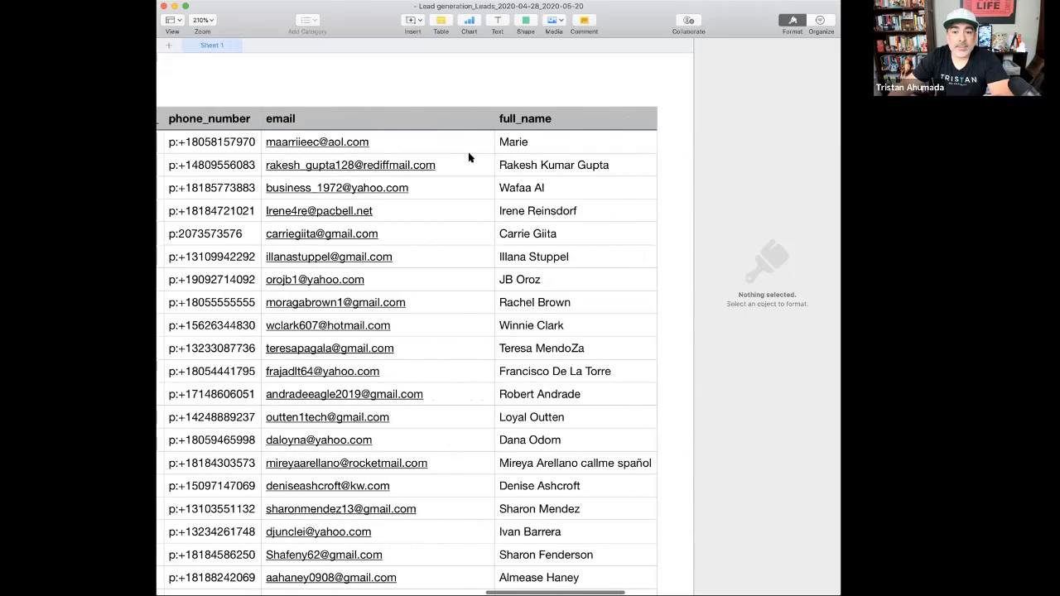